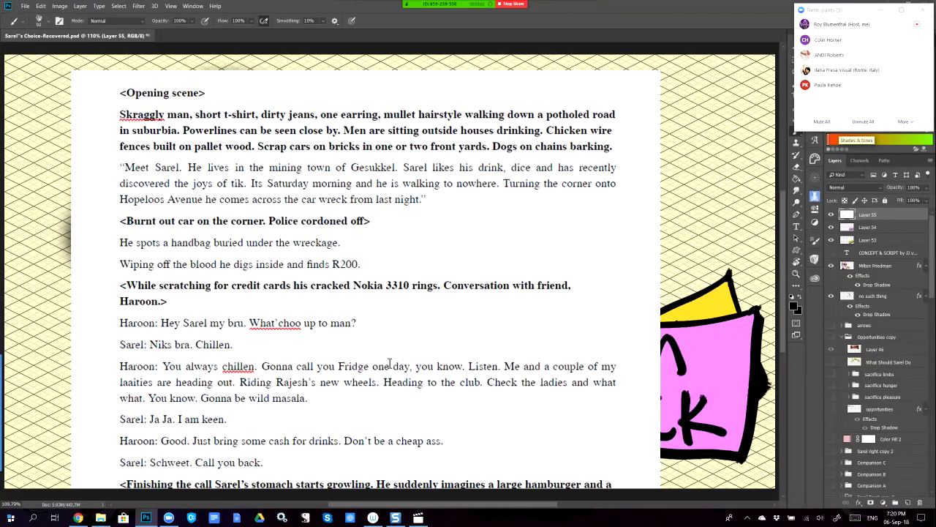
# Hide all the script and artwork layers so that only the Background group with its isometric grid is displayed.
pyautogui.scroll(-10, 877, 351)
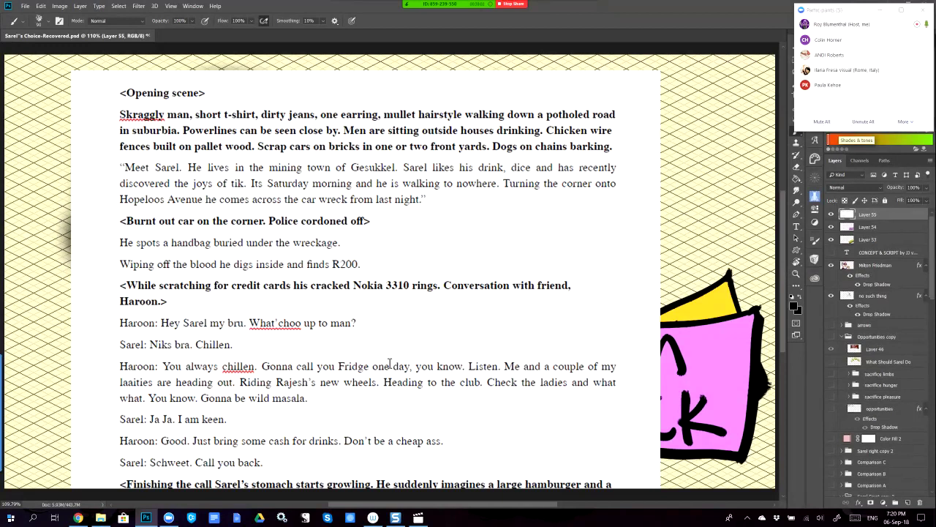
pyautogui.scroll(-3, 878, 352)
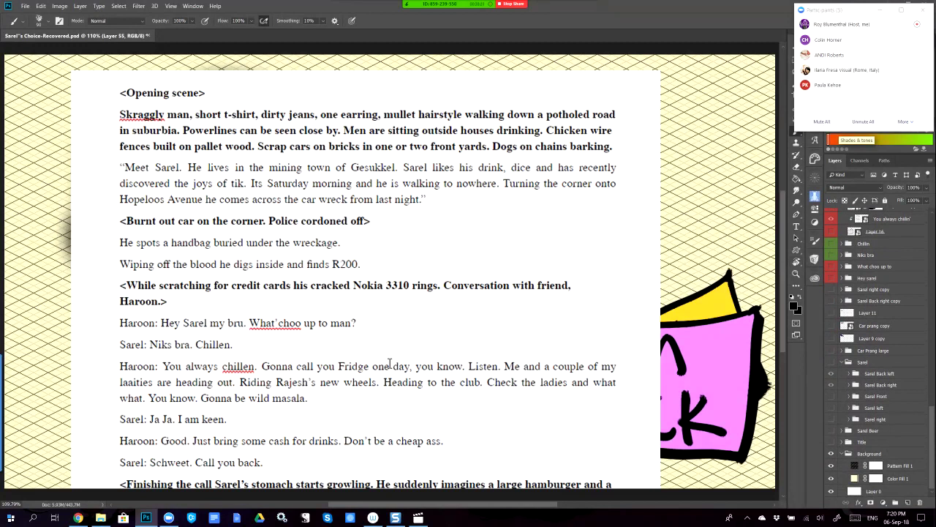
pyautogui.hotkey('ctrl', 'z')
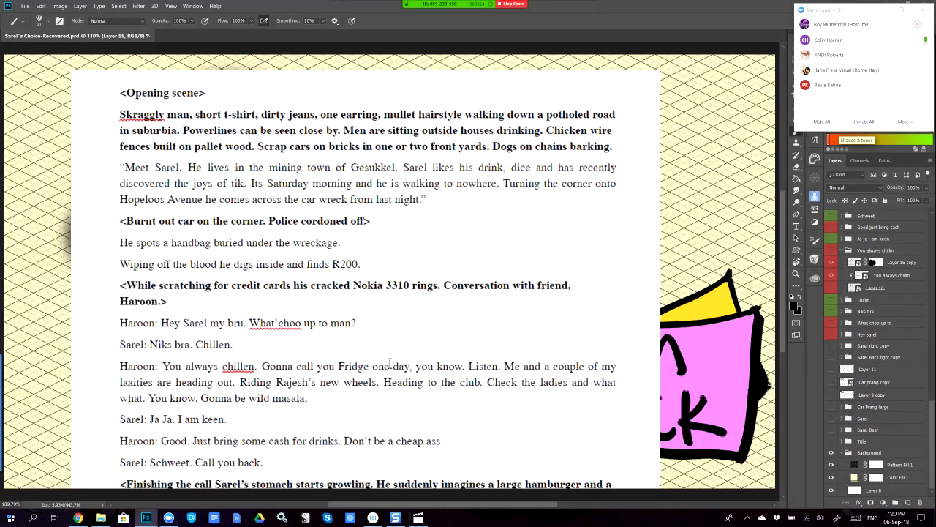
pyautogui.hotkey('ctrl', 'z')
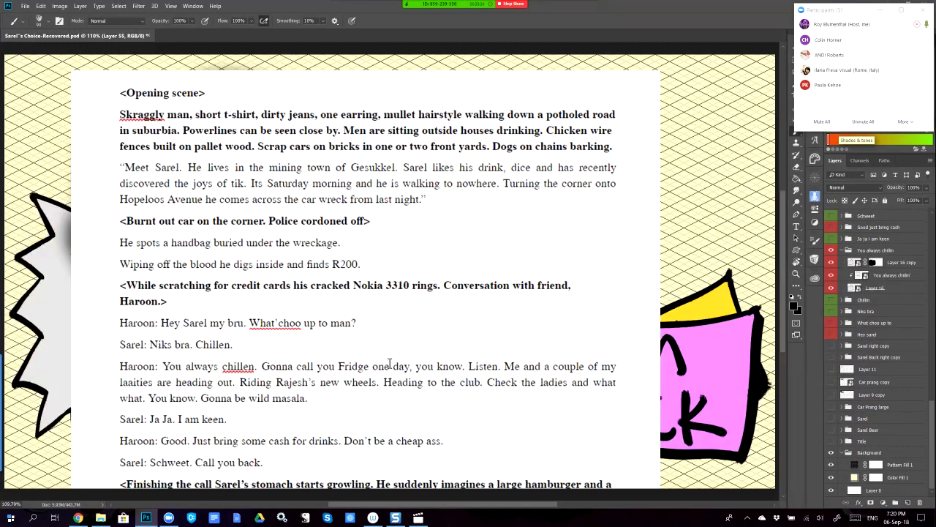
pyautogui.hotkey('ctrl', 'z')
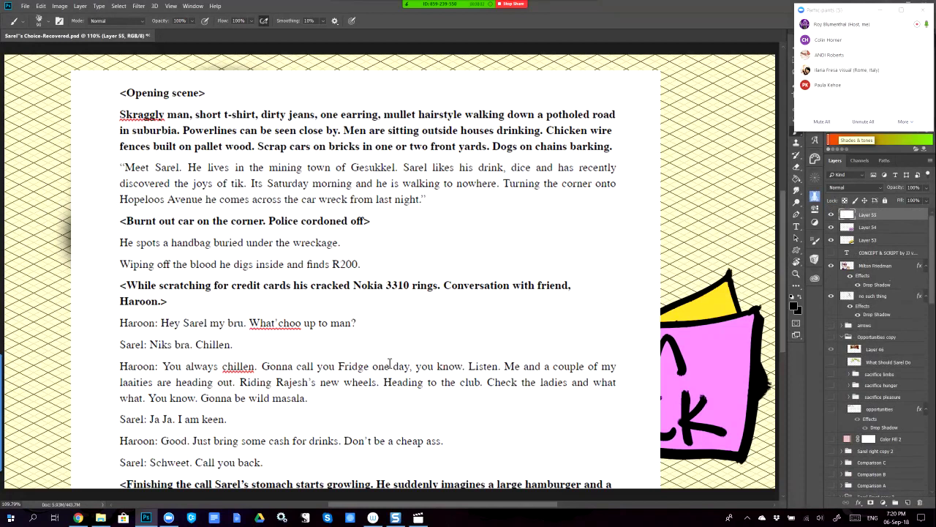
pyautogui.hotkey('ctrl', 'z')
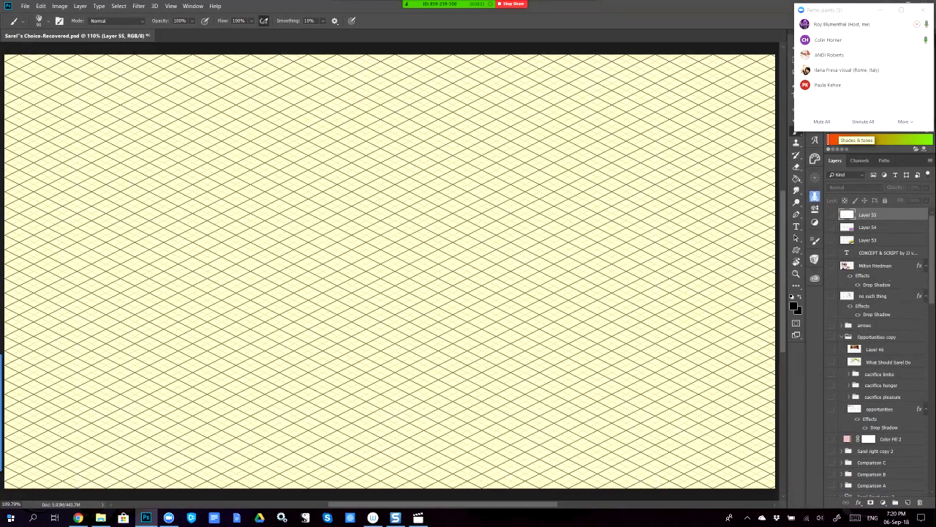
# Reveal the layers of the "You always chillin" group one by one to examine its spiky speech bubble, and hide the group again.
pyautogui.scroll(-10, 885, 351)
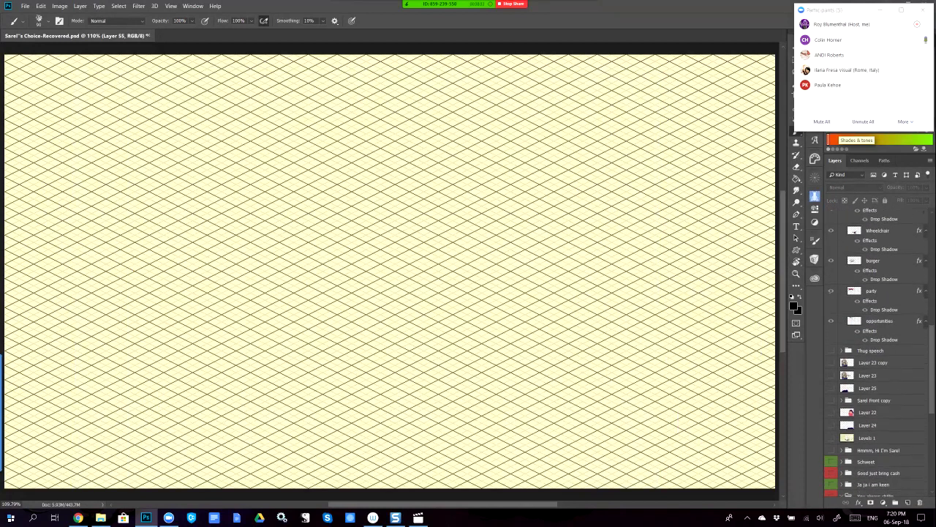
pyautogui.scroll(-5, 877, 351)
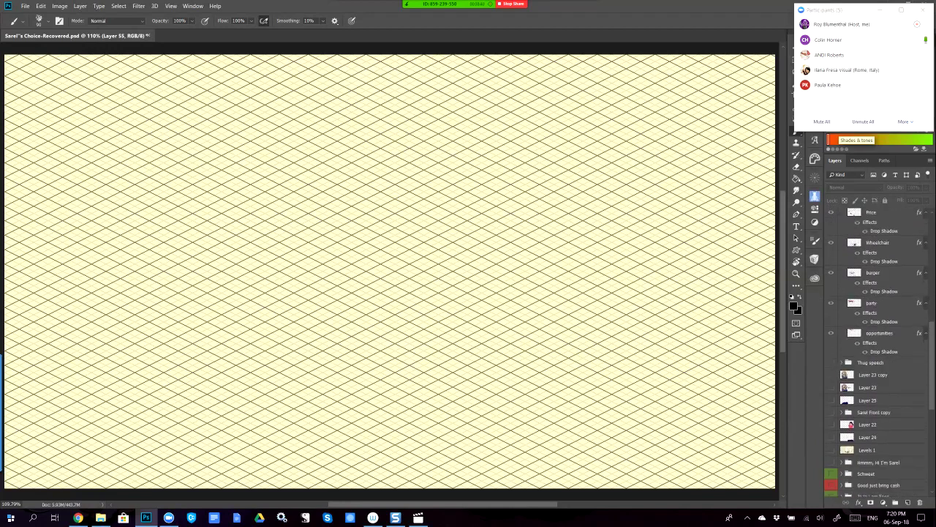
pyautogui.scroll(-2, 878, 351)
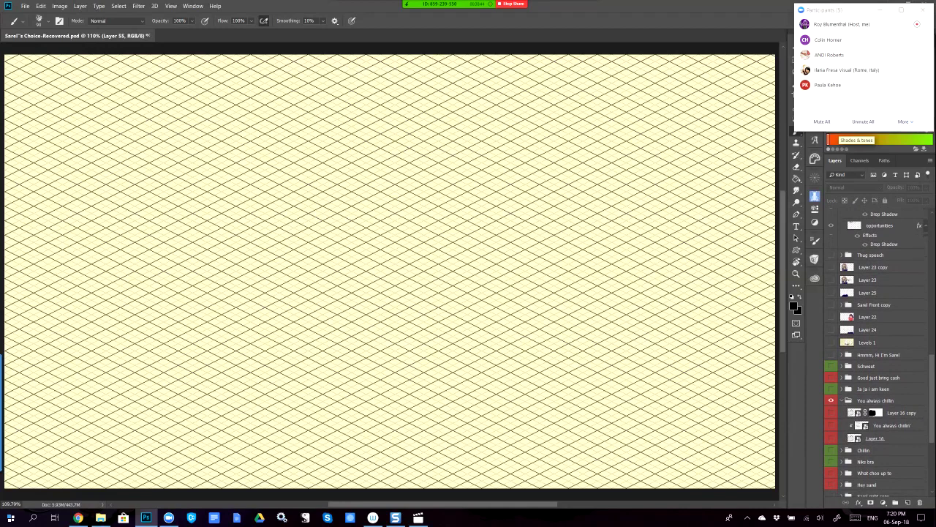
pyautogui.moveTo(189, 210); pyautogui.dragTo(291, 172)
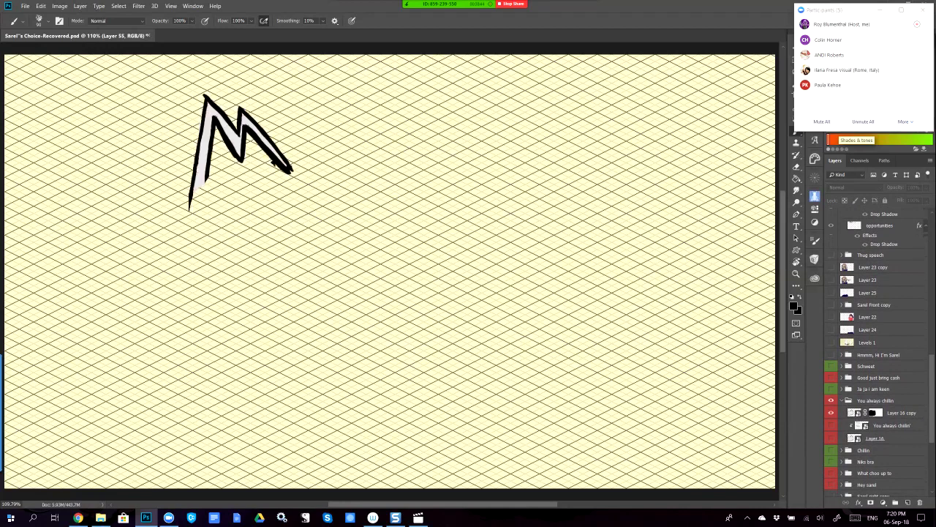
pyautogui.moveTo(830, 425); pyautogui.dragTo(831, 437)
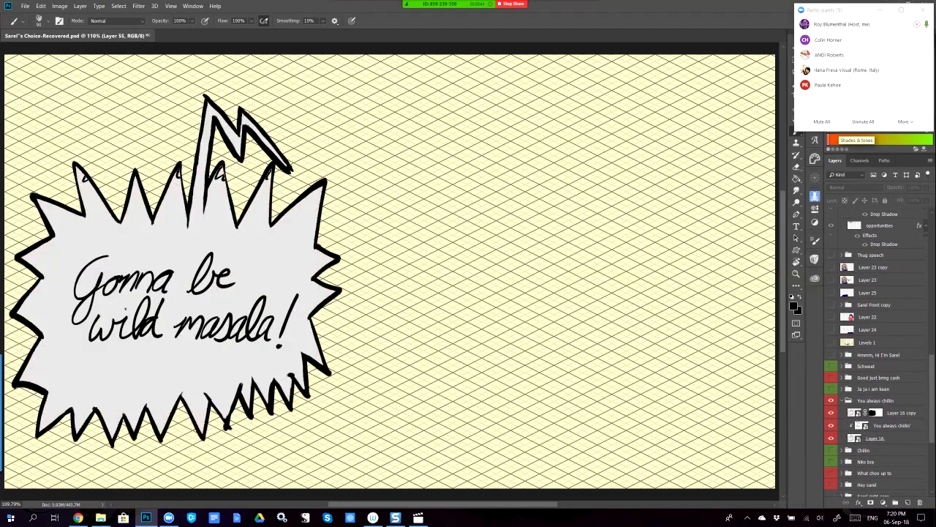
pyautogui.click(831, 450)
pyautogui.click(831, 450)
# Add a new empty layer inside the Background group, above the pattern fill.
pyautogui.scroll(-5, 874, 351)
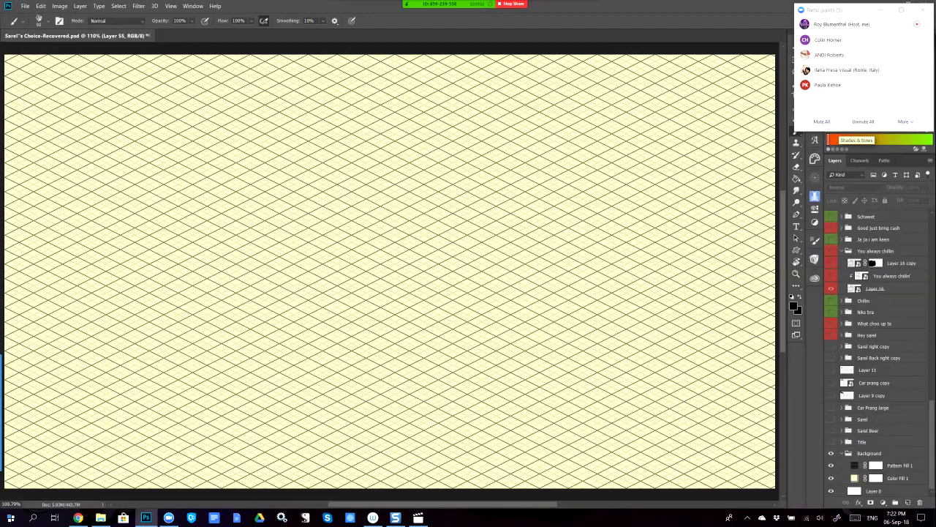
pyautogui.click(869, 453)
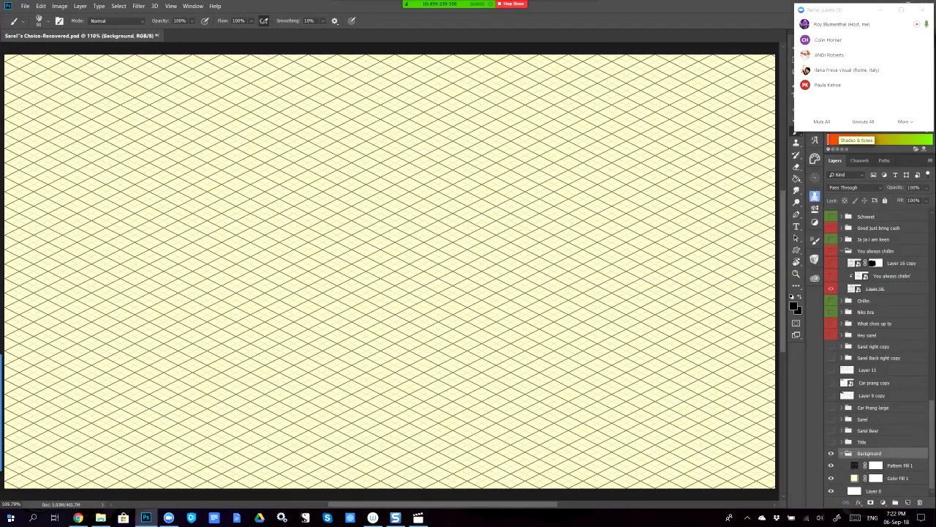
pyautogui.hotkey('ctrl', 'shift', 'alt', 'n')
pyautogui.moveTo(583, 341); pyautogui.dragTo(198, 170)
pyautogui.moveTo(620, 168)
pyautogui.mouseDown()
pyautogui.moveTo(372, 226)
pyautogui.moveTo(126, 308)
pyautogui.mouseUp()
pyautogui.hotkey('ctrl', 'alt', 'z')
pyautogui.hotkey('ctrl', 'alt', 'z')
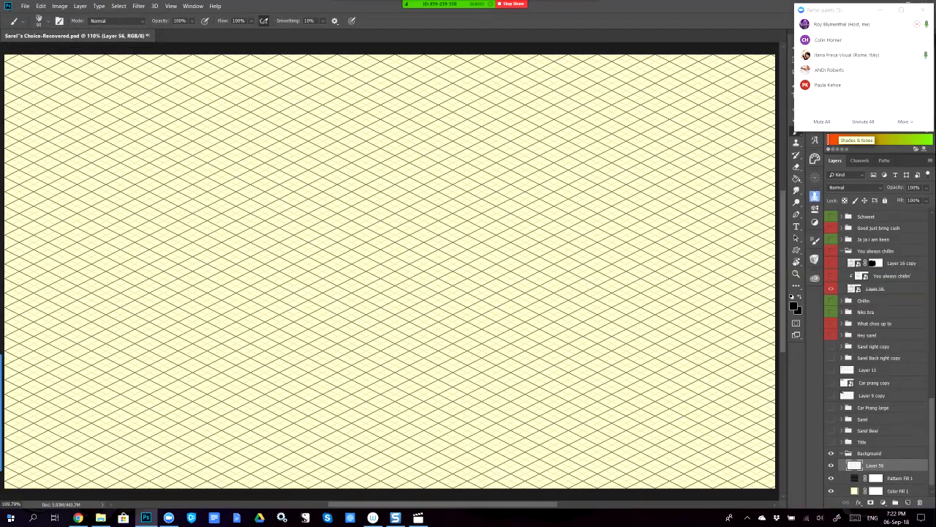
# Close the participants list and examine the Easy Isometric Grids action set, selecting the 26.565° Grid: Pixel Art action.
pyautogui.hotkey('alt', 'u')
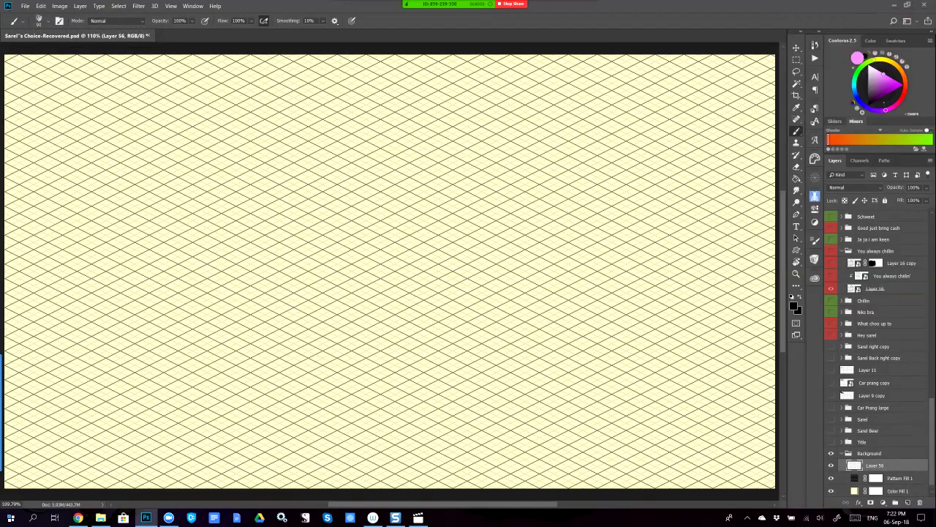
pyautogui.click(815, 45)
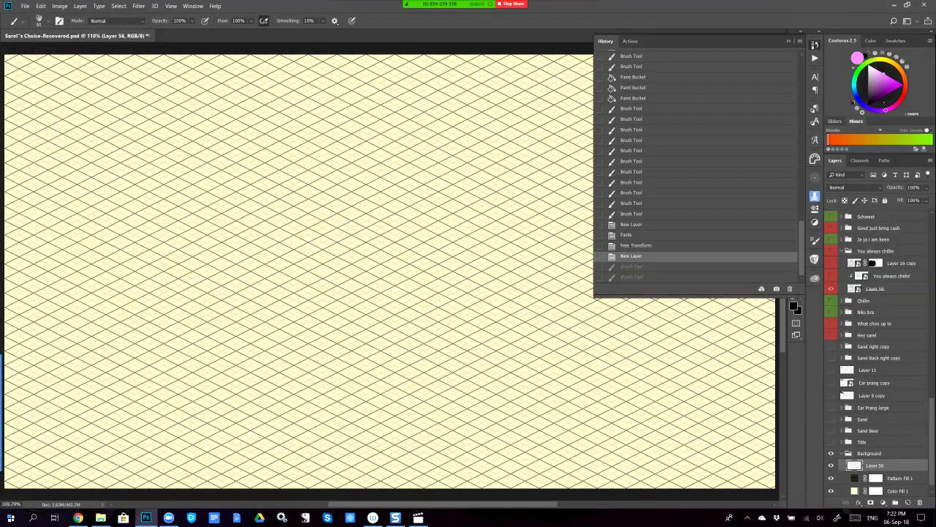
pyautogui.click(630, 41)
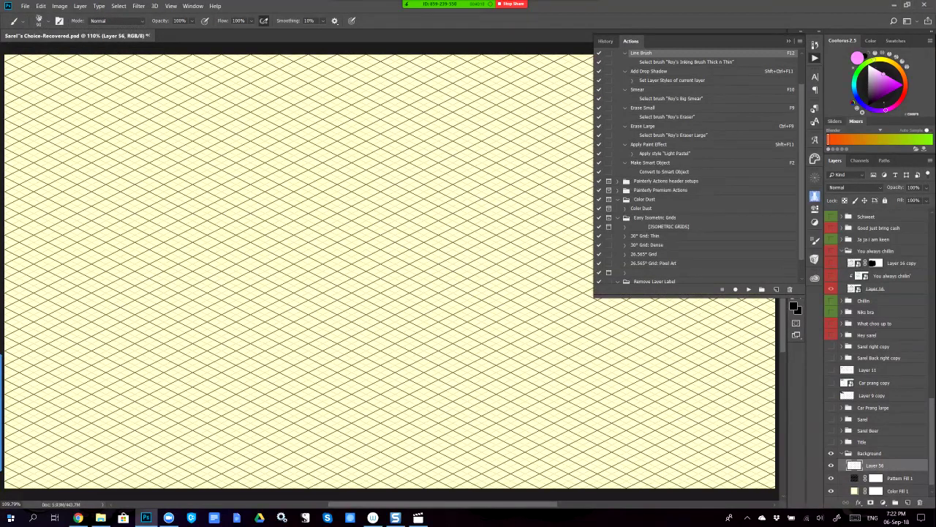
pyautogui.doubleClick(653, 218)
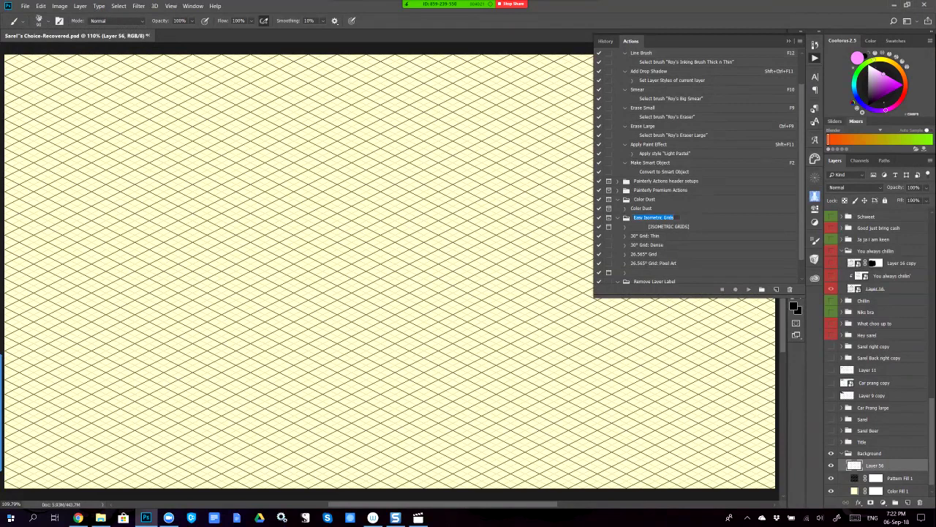
pyautogui.press('Return')
pyautogui.click(653, 262)
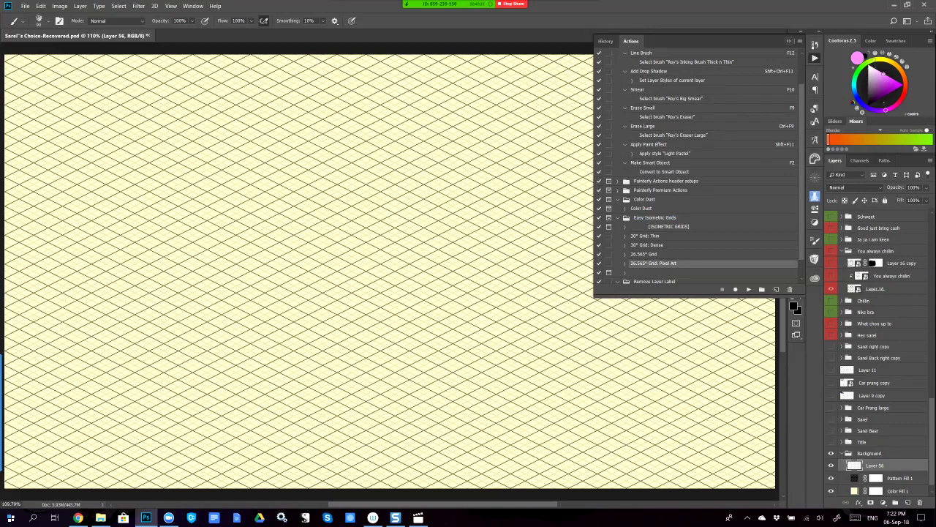
pyautogui.hotkey('alt', 'F9')
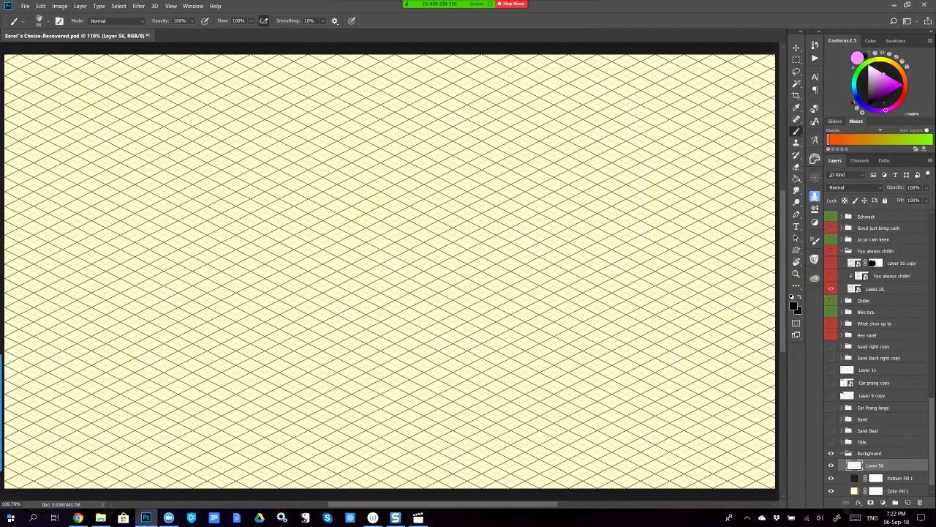
# Switch to Snagit and start a video recording of the 2150 x 1274 canvas region, dismissing the webcam error.
pyautogui.moveTo(2, 413)
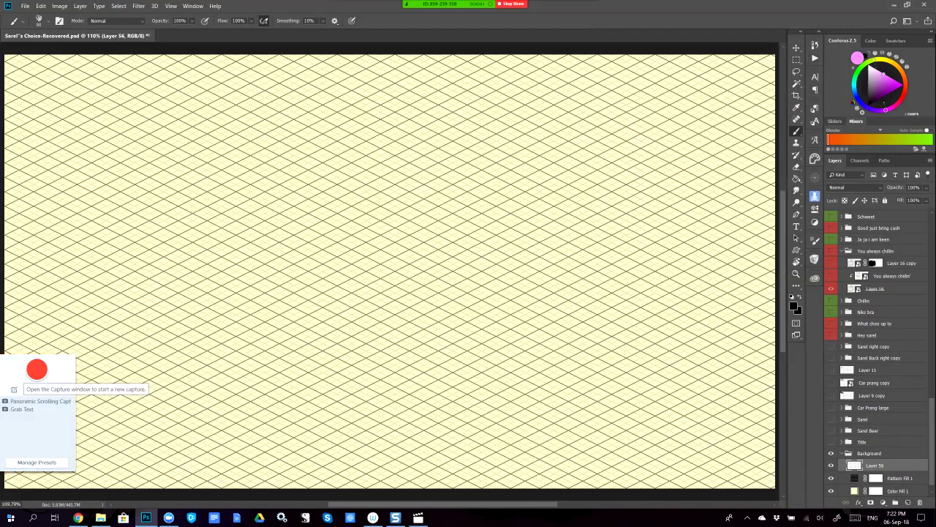
pyautogui.click(37, 369)
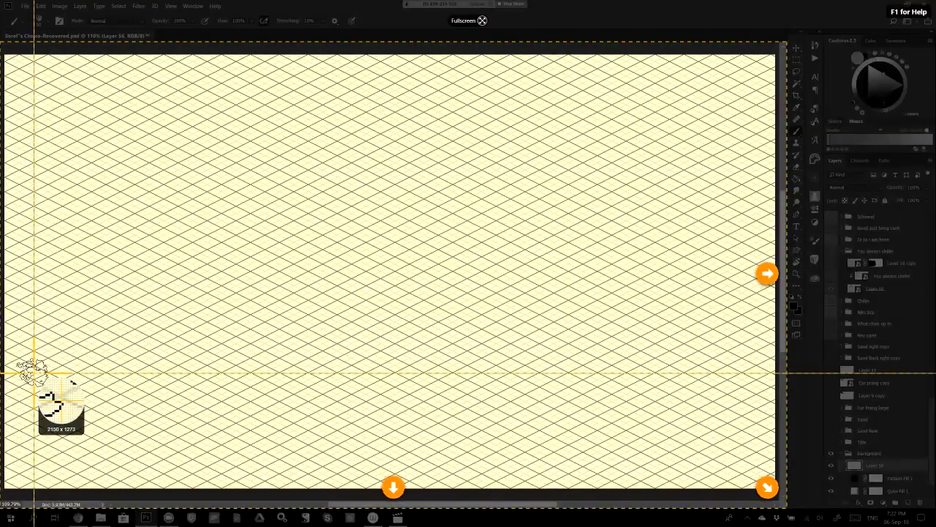
pyautogui.press('Escape')
pyautogui.click(33, 371)
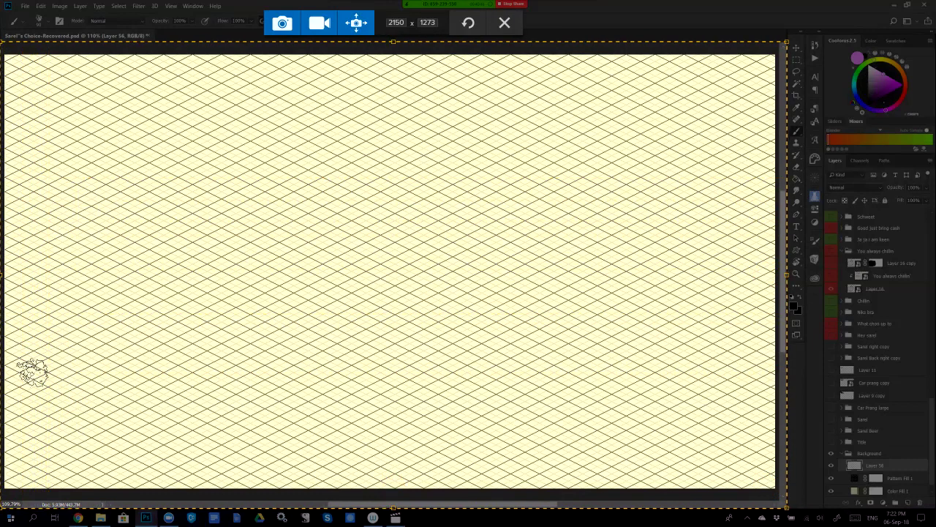
pyautogui.click(320, 23)
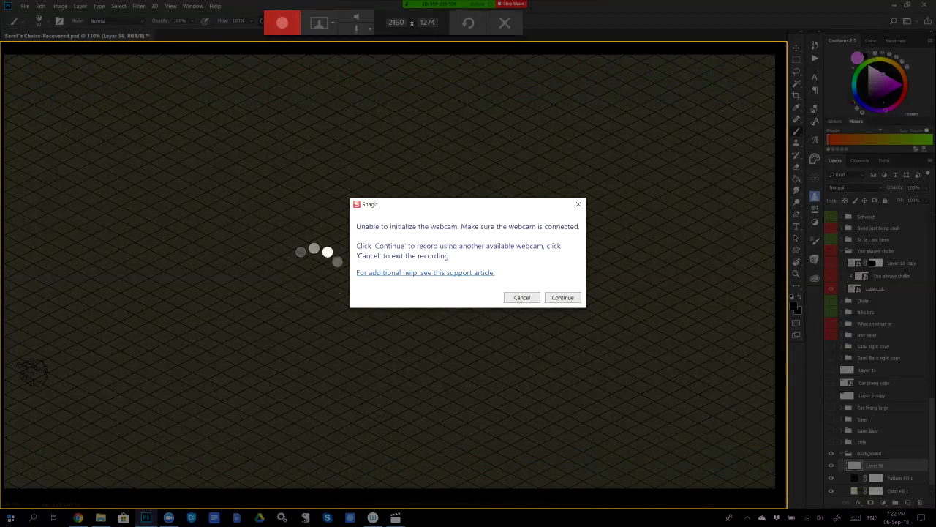
pyautogui.press('Return')
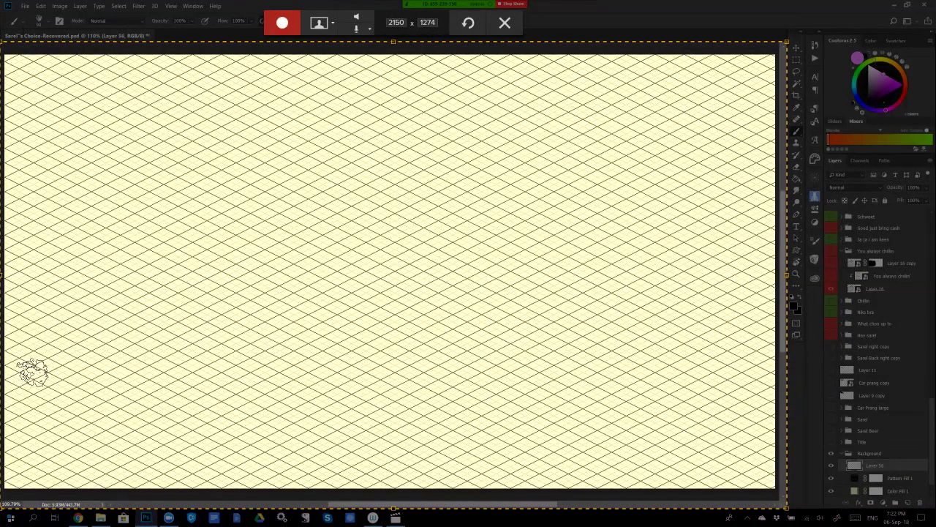
pyautogui.click(283, 23)
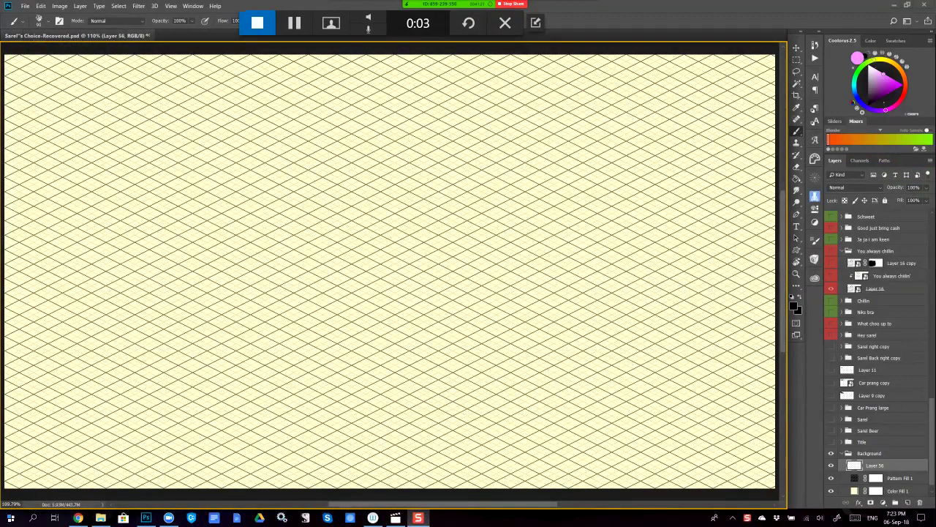
# Add another new layer and draw the word "Title" in thick black outlined letters following the isometric grid.
pyautogui.hotkey('ctrl', 'shift', 'alt', 'n')
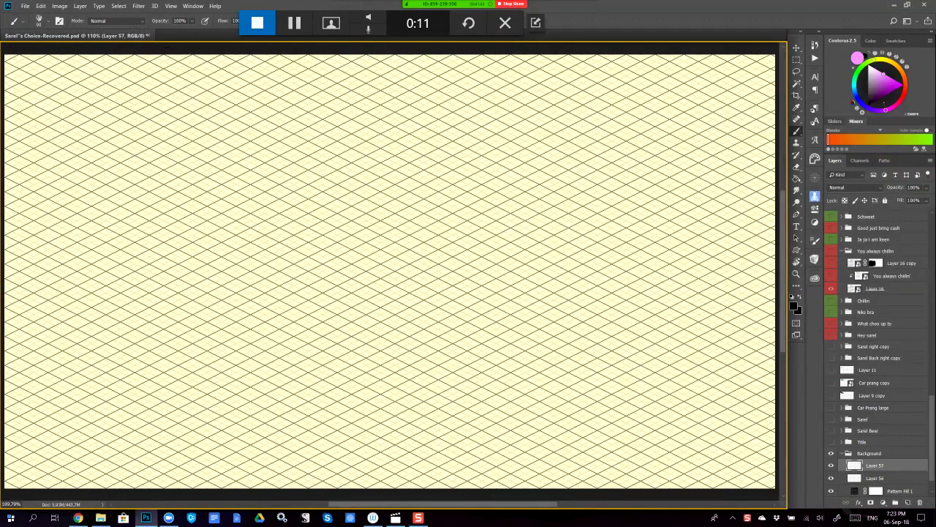
pyautogui.moveTo(190, 187)
pyautogui.mouseDown()
pyautogui.moveTo(48, 245)
pyautogui.moveTo(114, 283)
pyautogui.moveTo(155, 256)
pyautogui.moveTo(269, 320)
pyautogui.moveTo(313, 301)
pyautogui.moveTo(325, 306)
pyautogui.moveTo(196, 228)
pyautogui.moveTo(251, 214)
pyautogui.moveTo(189, 183)
pyautogui.mouseUp()
pyautogui.moveTo(272, 218)
pyautogui.mouseDown()
pyautogui.moveTo(354, 288)
pyautogui.moveTo(411, 255)
pyautogui.moveTo(290, 197)
pyautogui.moveTo(268, 214)
pyautogui.mouseUp()
pyautogui.moveTo(248, 165); pyautogui.dragTo(224, 176)
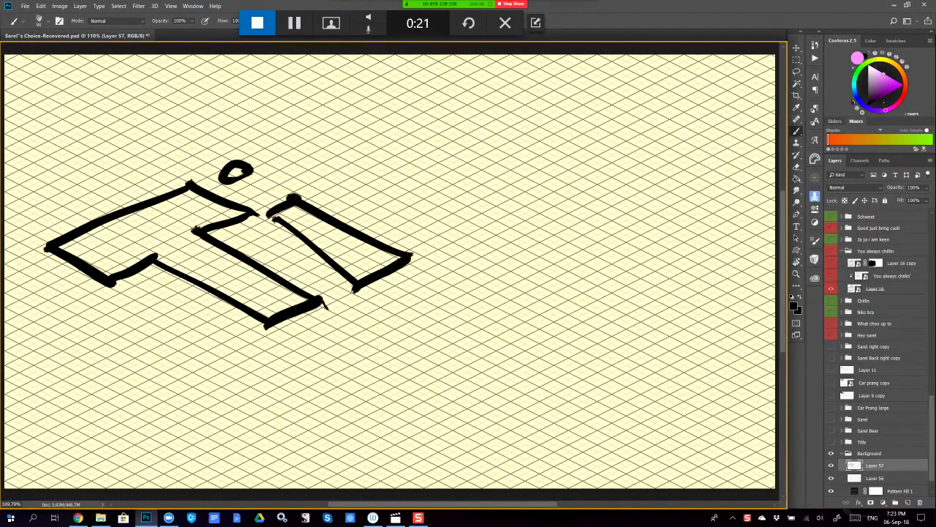
pyautogui.moveTo(284, 134)
pyautogui.mouseDown()
pyautogui.moveTo(309, 174)
pyautogui.moveTo(332, 170)
pyautogui.moveTo(365, 207)
pyautogui.moveTo(478, 234)
pyautogui.moveTo(439, 167)
pyautogui.moveTo(426, 196)
pyautogui.moveTo(464, 196)
pyautogui.moveTo(417, 211)
pyautogui.moveTo(354, 161)
pyautogui.moveTo(364, 137)
pyautogui.moveTo(339, 150)
pyautogui.moveTo(292, 133)
pyautogui.mouseUp()
pyautogui.moveTo(524, 193)
pyautogui.mouseDown()
pyautogui.moveTo(339, 69)
pyautogui.moveTo(376, 77)
pyautogui.moveTo(542, 165)
pyautogui.moveTo(528, 194)
pyautogui.mouseUp()
pyautogui.moveTo(511, 116)
pyautogui.mouseDown()
pyautogui.moveTo(553, 85)
pyautogui.moveTo(470, 70)
pyautogui.moveTo(591, 160)
pyautogui.moveTo(599, 114)
pyautogui.moveTo(578, 139)
pyautogui.mouseUp()
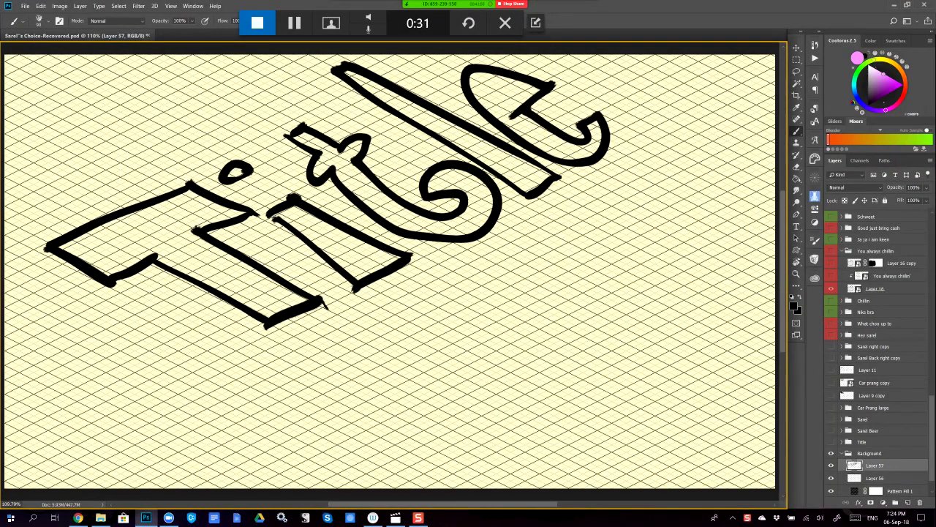
pyautogui.moveTo(512, 87)
pyautogui.mouseDown()
pyautogui.moveTo(504, 102)
pyautogui.moveTo(510, 85)
pyautogui.moveTo(513, 95)
pyautogui.mouseUp()
pyautogui.hotkey('ctrl', 'z')
# Draw vertical edges down from the corners of the T and join them along the base to give it block depth.
pyautogui.moveTo(43, 245); pyautogui.dragTo(45, 320)
pyautogui.moveTo(109, 284); pyautogui.dragTo(117, 343)
pyautogui.moveTo(152, 261); pyautogui.dragTo(164, 330)
pyautogui.moveTo(269, 323); pyautogui.dragTo(275, 377)
pyautogui.moveTo(324, 300); pyautogui.dragTo(322, 362)
pyautogui.moveTo(252, 215); pyautogui.dragTo(260, 263)
pyautogui.moveTo(319, 358)
pyautogui.mouseDown()
pyautogui.moveTo(278, 389)
pyautogui.moveTo(153, 320)
pyautogui.moveTo(121, 354)
pyautogui.mouseUp()
pyautogui.moveTo(26, 298); pyautogui.dragTo(128, 355)
# Extrude the letter i by drawing the side edges of its dot and stem and closing the stem's base.
pyautogui.moveTo(221, 178); pyautogui.dragTo(226, 199)
pyautogui.moveTo(255, 167)
pyautogui.mouseDown()
pyautogui.moveTo(252, 212)
pyautogui.moveTo(285, 278)
pyautogui.mouseUp()
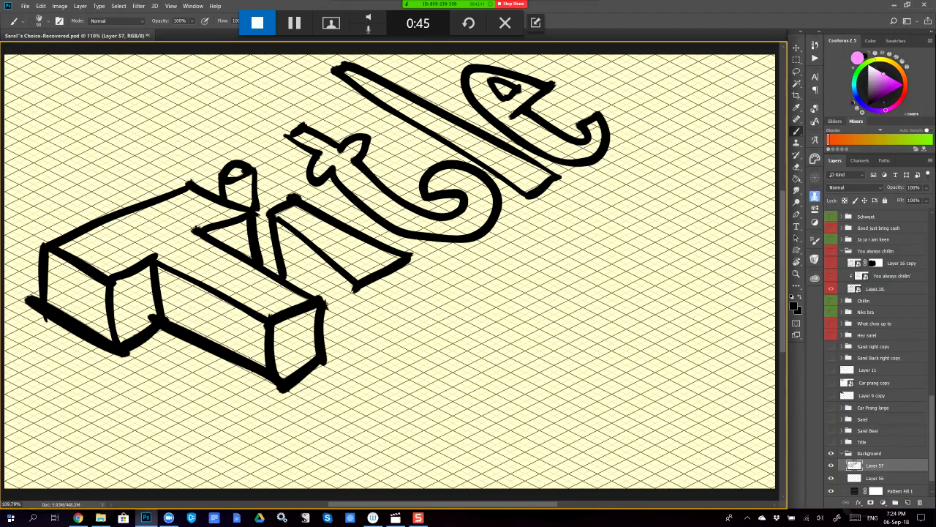
pyautogui.moveTo(354, 291); pyautogui.dragTo(362, 341)
pyautogui.moveTo(409, 256)
pyautogui.mouseDown()
pyautogui.moveTo(417, 322)
pyautogui.moveTo(362, 348)
pyautogui.moveTo(324, 314)
pyautogui.mouseUp()
# Draw the depth edges of the lowercase t, including its crossbar, inner curl and curved base.
pyautogui.moveTo(279, 131); pyautogui.dragTo(285, 201)
pyautogui.moveTo(307, 171)
pyautogui.mouseDown()
pyautogui.moveTo(316, 207)
pyautogui.moveTo(338, 219)
pyautogui.mouseUp()
pyautogui.moveTo(499, 215)
pyautogui.mouseDown()
pyautogui.moveTo(497, 294)
pyautogui.moveTo(417, 283)
pyautogui.mouseUp()
pyautogui.moveTo(430, 189); pyautogui.dragTo(428, 207)
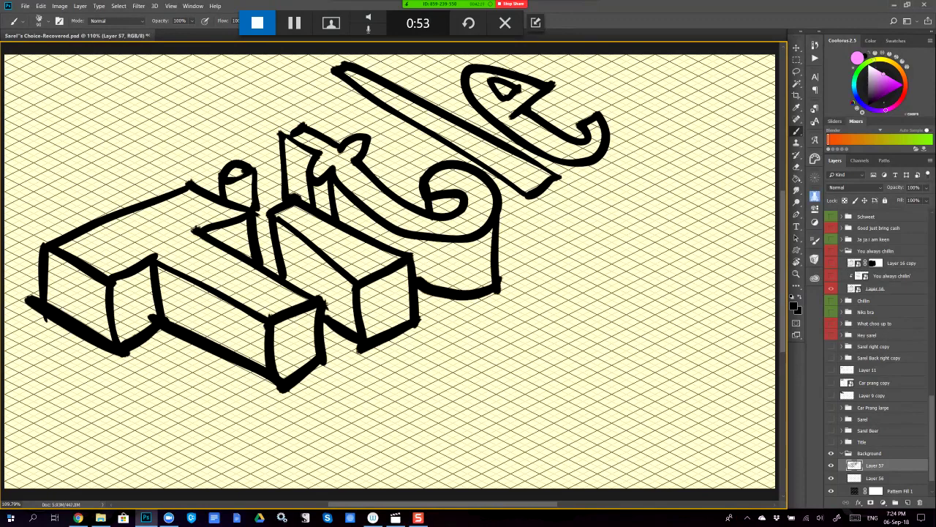
pyautogui.moveTo(369, 145); pyautogui.dragTo(372, 186)
# Draw the vertical sides and lower edges of the l and the e to complete the word's 3D block effect.
pyautogui.moveTo(333, 72); pyautogui.dragTo(345, 140)
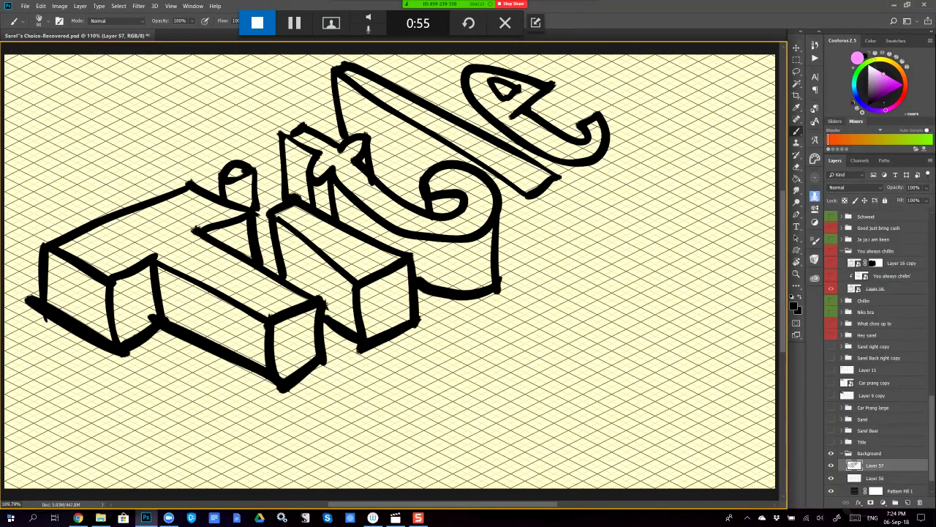
pyautogui.moveTo(527, 199)
pyautogui.mouseDown()
pyautogui.moveTo(537, 269)
pyautogui.moveTo(499, 241)
pyautogui.mouseUp()
pyautogui.moveTo(557, 180)
pyautogui.mouseDown()
pyautogui.moveTo(563, 256)
pyautogui.moveTo(533, 273)
pyautogui.mouseUp()
pyautogui.moveTo(469, 67); pyautogui.dragTo(471, 124)
pyautogui.moveTo(611, 135)
pyautogui.mouseDown()
pyautogui.moveTo(612, 216)
pyautogui.moveTo(561, 235)
pyautogui.mouseUp()
pyautogui.moveTo(576, 120); pyautogui.dragTo(578, 150)
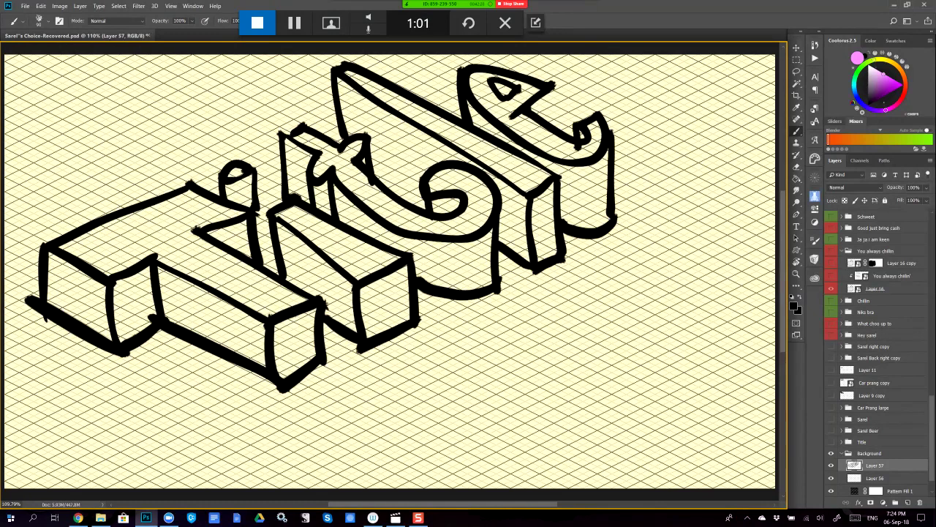
pyautogui.moveTo(549, 86); pyautogui.dragTo(555, 139)
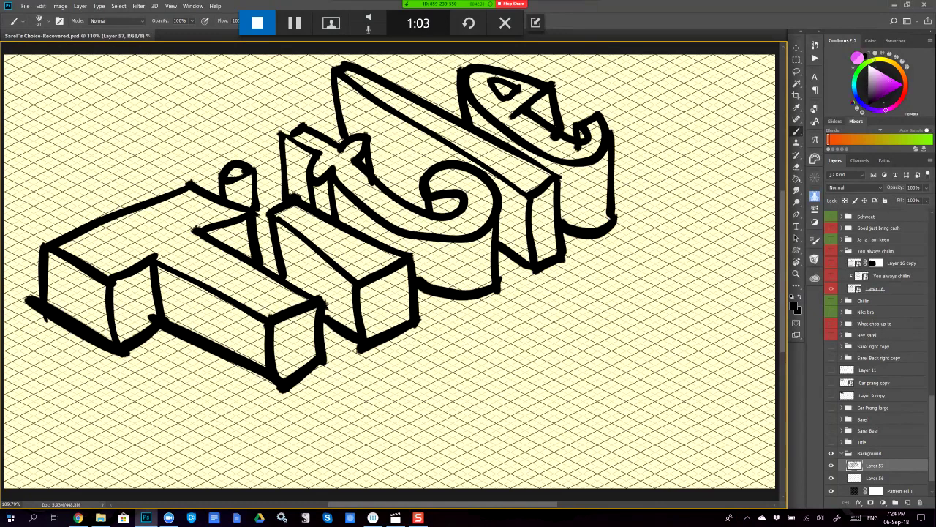
# Fill the top faces of all the letters in "Title" with magenta using the Paint Bucket.
pyautogui.press('g')
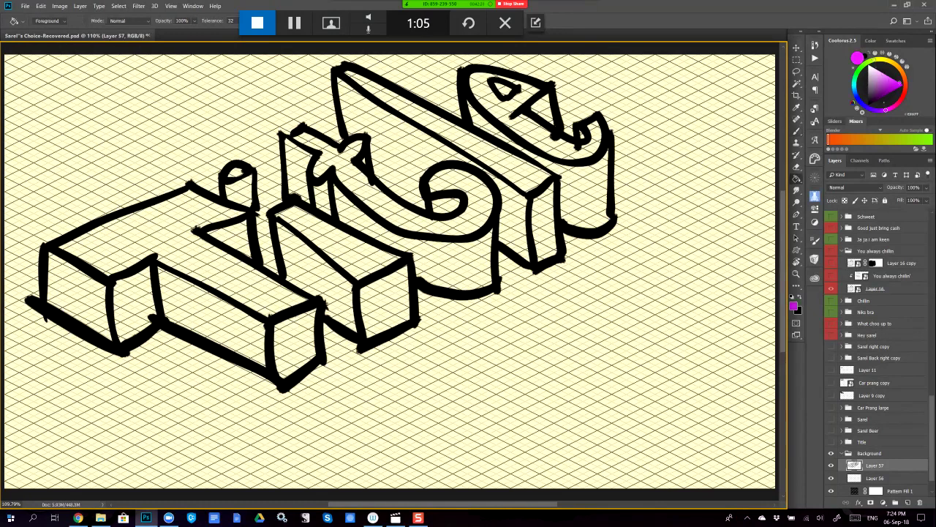
pyautogui.click(168, 234)
pyautogui.click(235, 173)
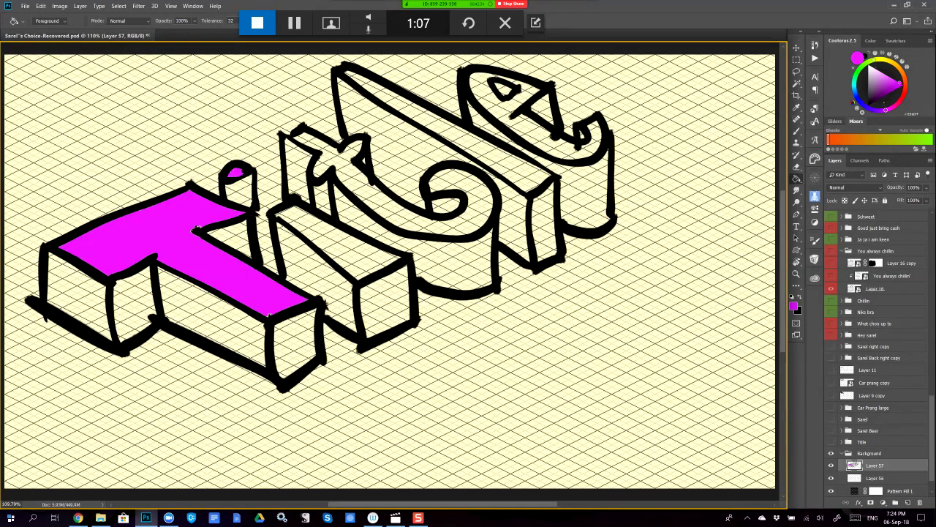
pyautogui.click(337, 241)
pyautogui.click(462, 213)
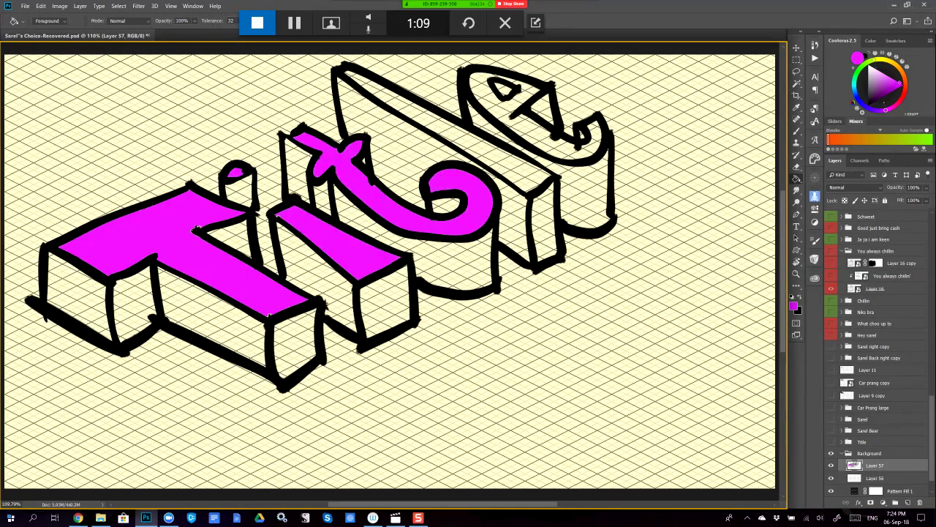
pyautogui.click(444, 124)
pyautogui.click(480, 110)
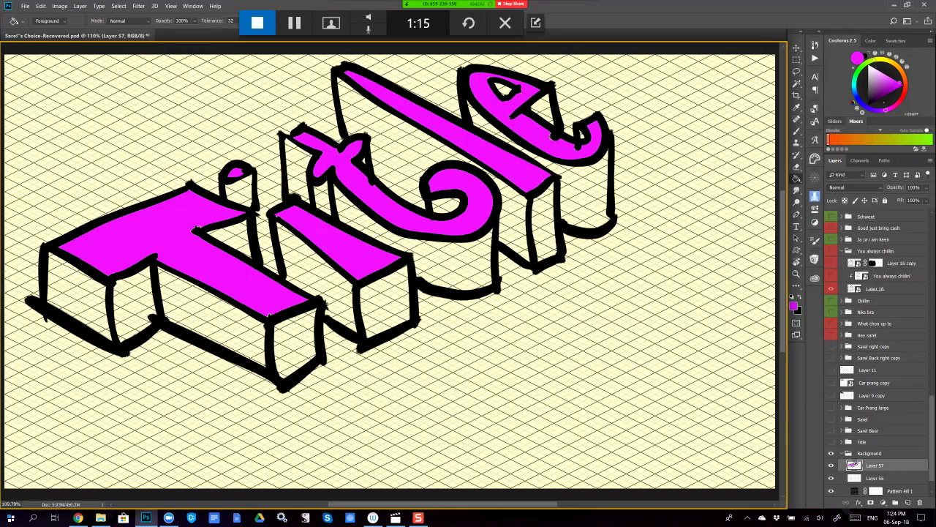
# Choose a darker purple and fill the side faces and inner gaps of the e and the l.
pyautogui.click(892, 91)
pyautogui.click(542, 109)
pyautogui.click(504, 89)
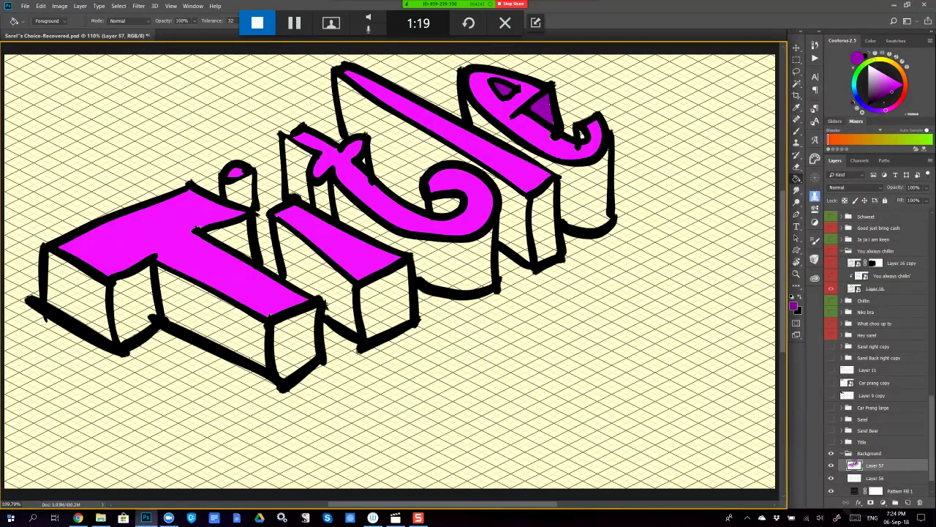
pyautogui.click(585, 190)
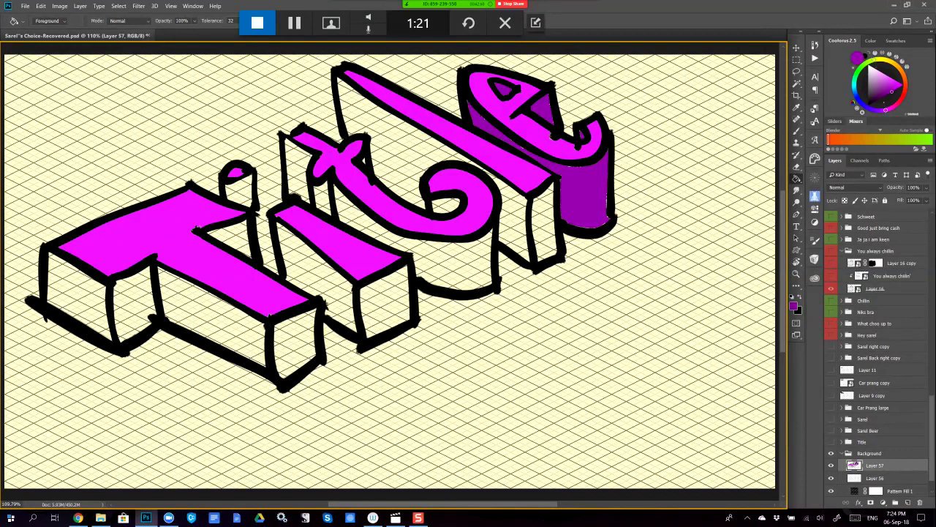
pyautogui.click(544, 219)
pyautogui.click(409, 128)
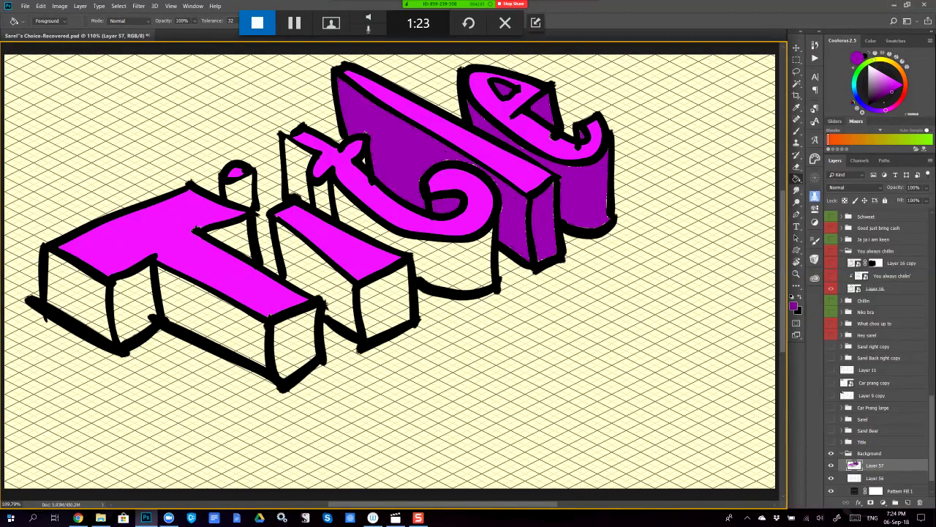
# Fill the side faces of the lowercase t and of the i's stem and dot with the darker purple.
pyautogui.click(409, 253)
pyautogui.click(322, 197)
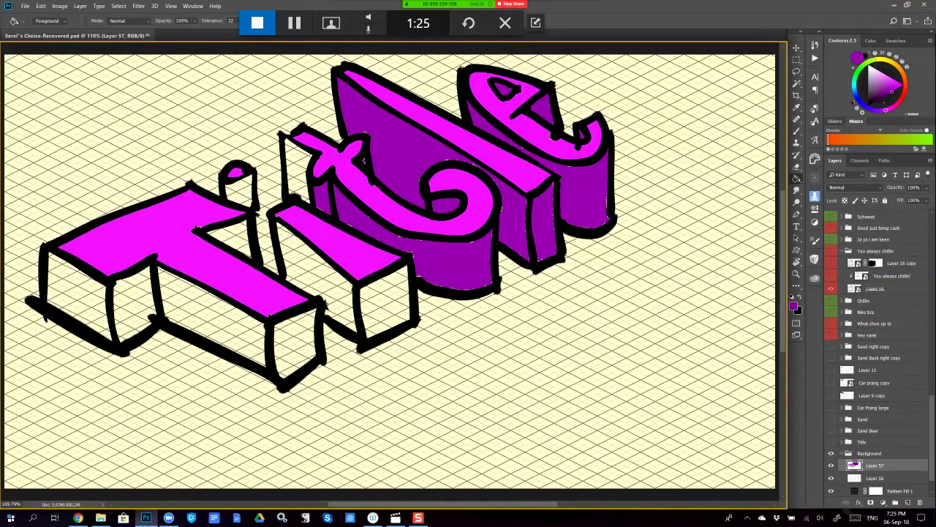
pyautogui.click(296, 169)
pyautogui.click(314, 274)
pyautogui.click(384, 300)
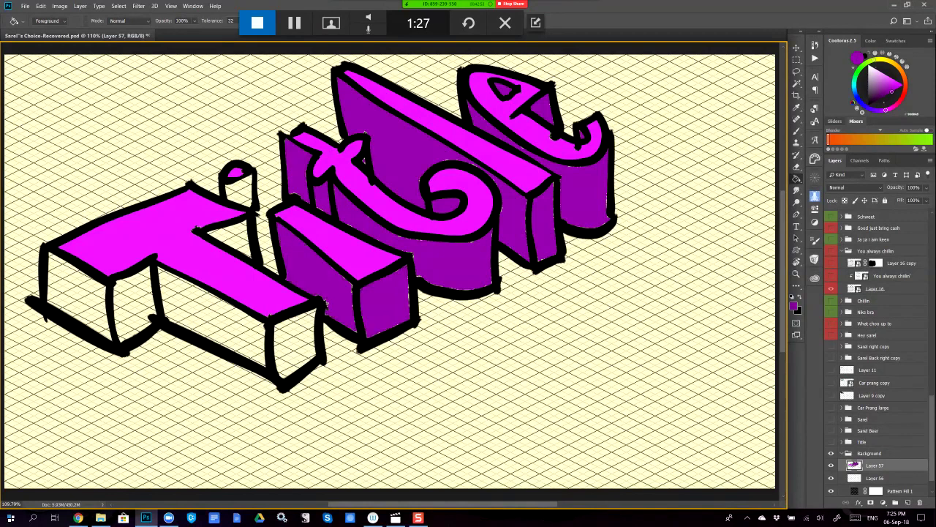
pyautogui.click(238, 192)
# Fill all the side faces of the capital T with the darker purple.
pyautogui.click(229, 241)
pyautogui.click(212, 316)
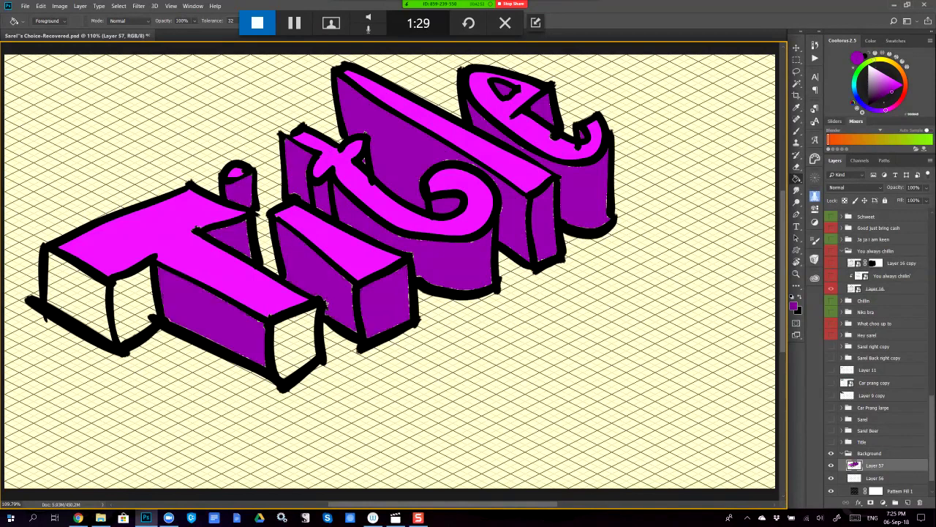
pyautogui.click(294, 345)
pyautogui.click(131, 307)
pyautogui.click(76, 297)
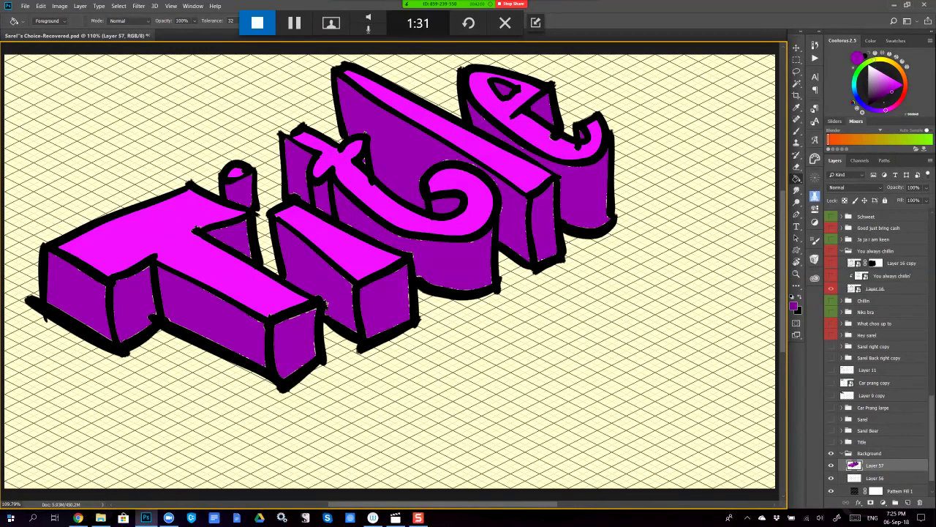
# Add a new layer below the lettering and lasso a wavy ground-shadow area around the base of the word.
pyautogui.hotkey('ctrl', 'alt', 'shift', 'n')
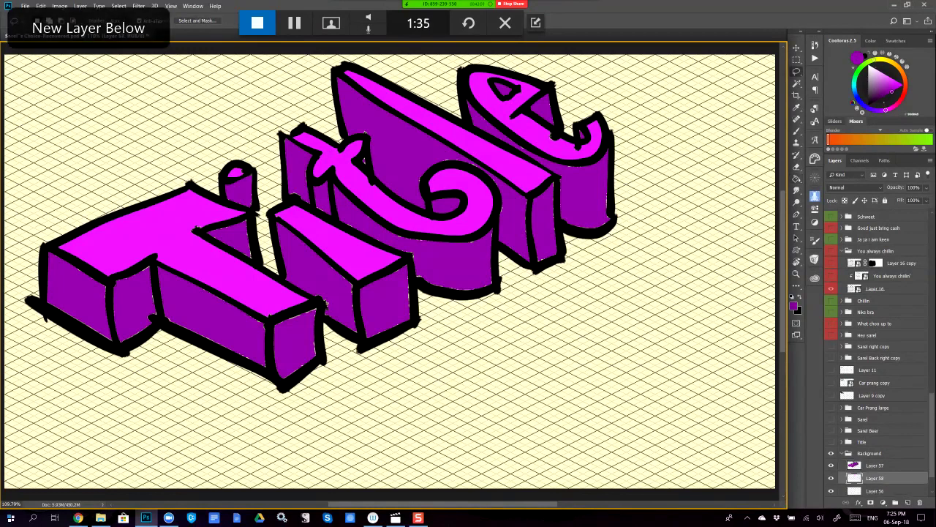
pyautogui.press('l')
pyautogui.moveTo(577, 141)
pyautogui.mouseDown()
pyautogui.moveTo(642, 191)
pyautogui.moveTo(541, 322)
pyautogui.moveTo(337, 425)
pyautogui.moveTo(51, 371)
pyautogui.moveTo(28, 322)
pyautogui.moveTo(216, 292)
pyautogui.mouseUp()
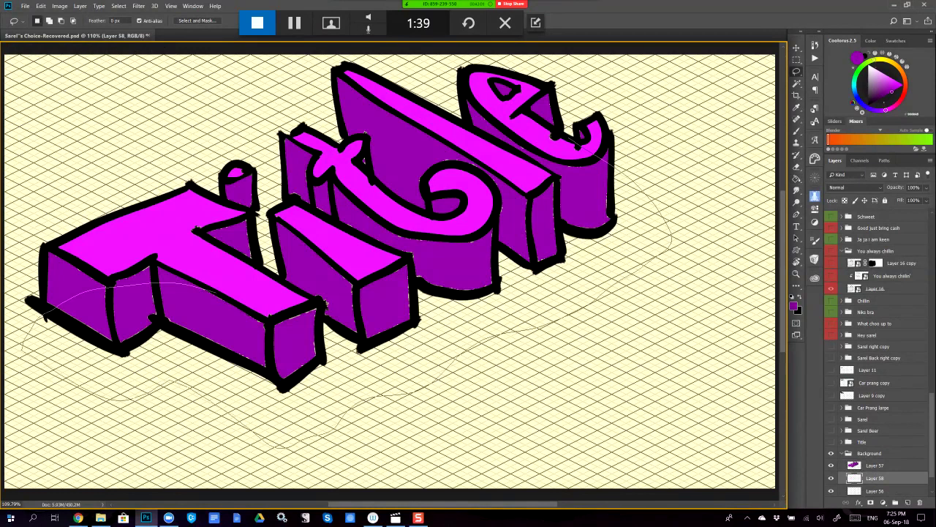
pyautogui.moveTo(322, 253)
pyautogui.mouseDown()
pyautogui.moveTo(489, 144)
pyautogui.moveTo(574, 140)
pyautogui.mouseUp()
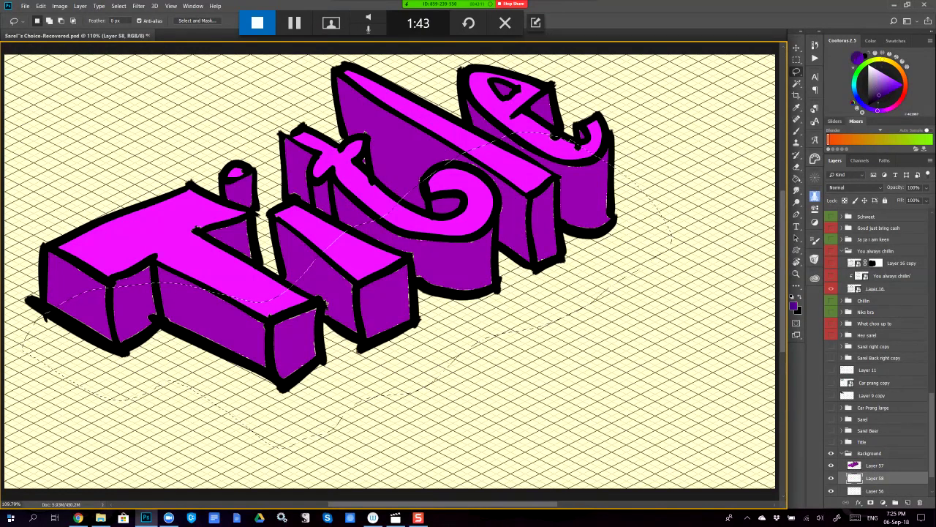
# Set the shadow layer to 49% opacity and Darken blending, and fill the selected shadow area with very dark purple.
pyautogui.press('5')
pyautogui.press('5')
pyautogui.press('4')
pyautogui.press('9')
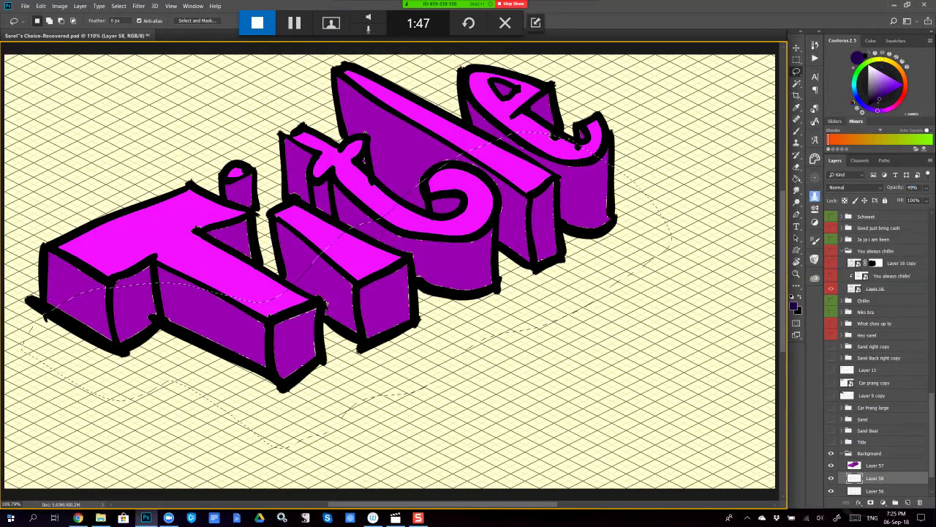
pyautogui.click(854, 188)
pyautogui.press('Up')
pyautogui.press('Up')
pyautogui.press('Up')
pyautogui.press('Up')
pyautogui.press('Up')
pyautogui.press('Up')
pyautogui.press('Up')
pyautogui.press('Up')
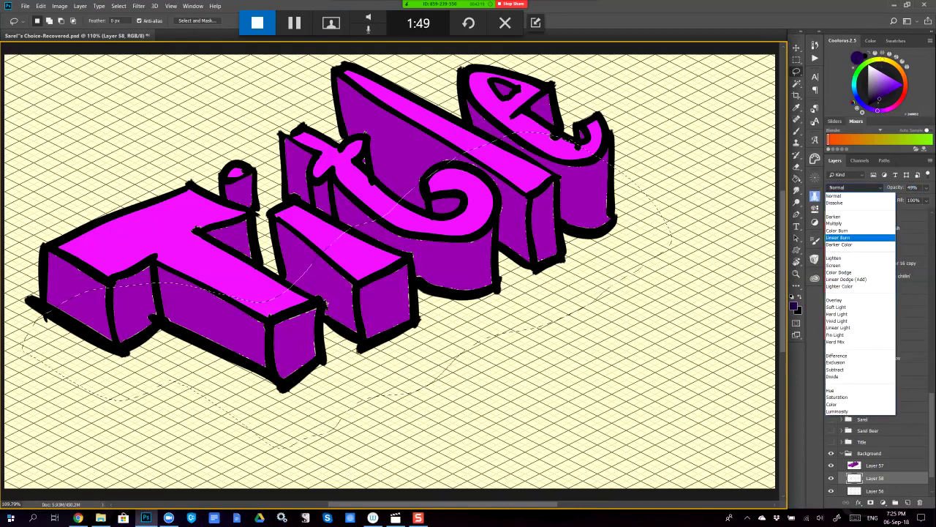
pyautogui.press('Return')
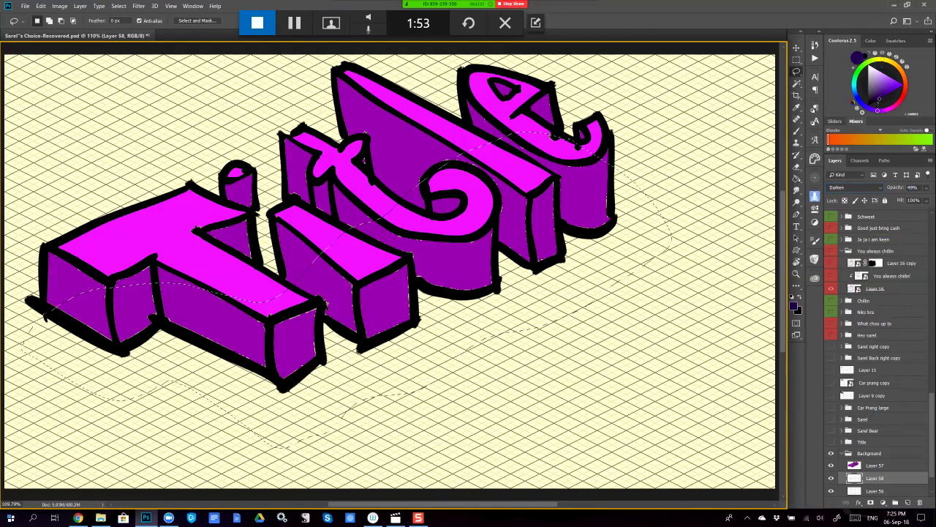
pyautogui.press('g')
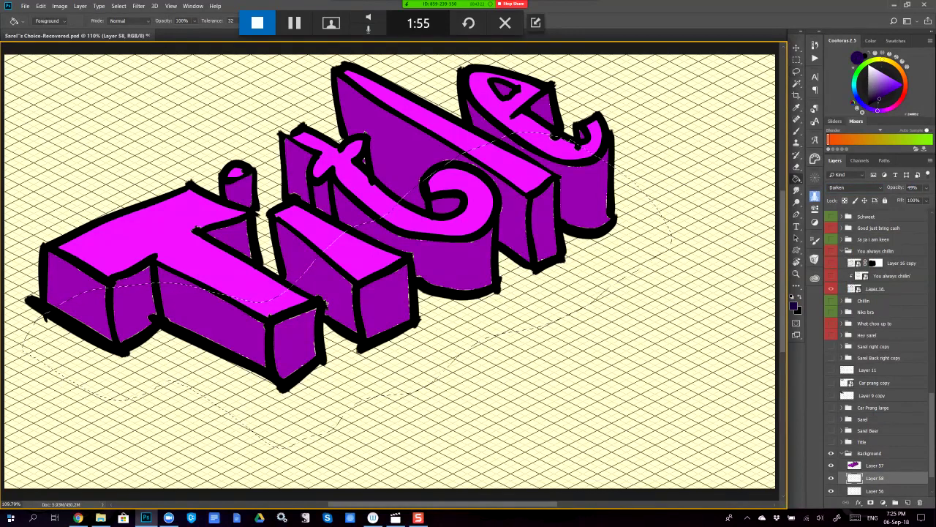
pyautogui.click(296, 281)
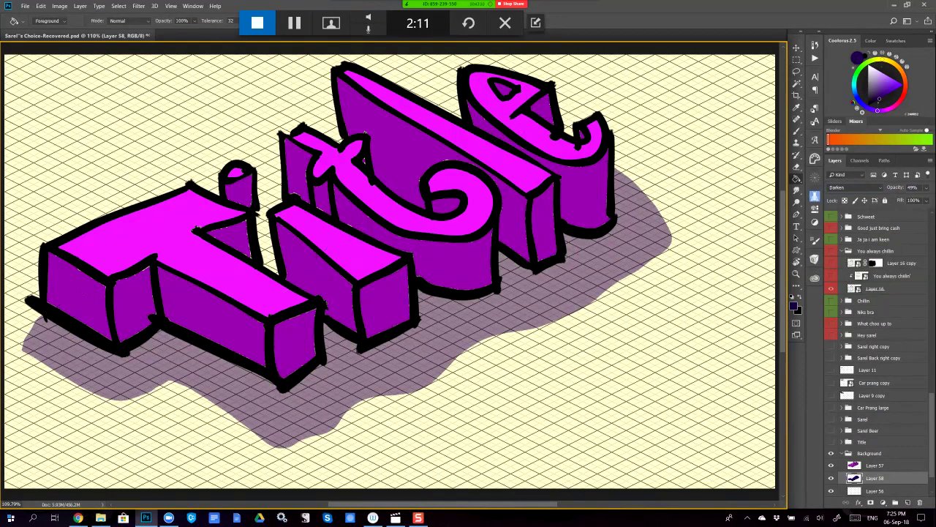
# Stop the screen recording and preview the captured clip in Snagit Editor before returning to the drawing.
pyautogui.click(256, 23)
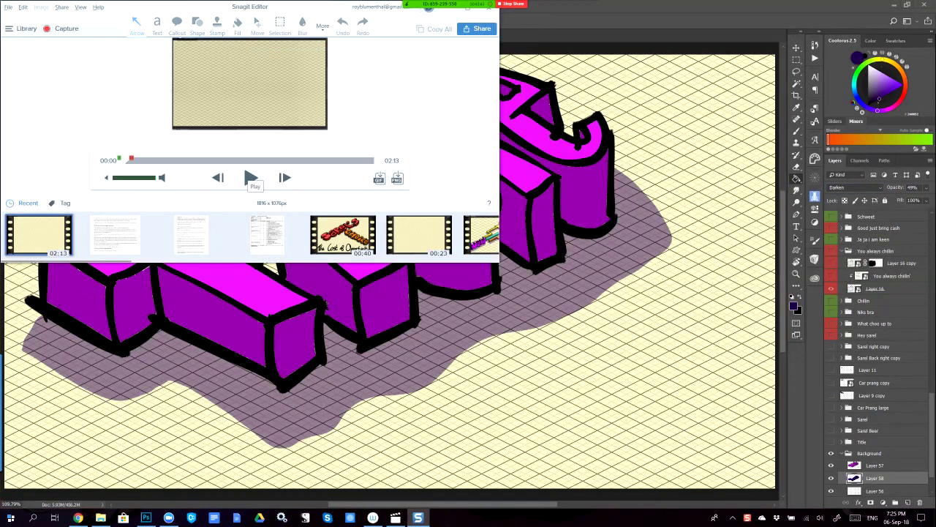
pyautogui.click(250, 178)
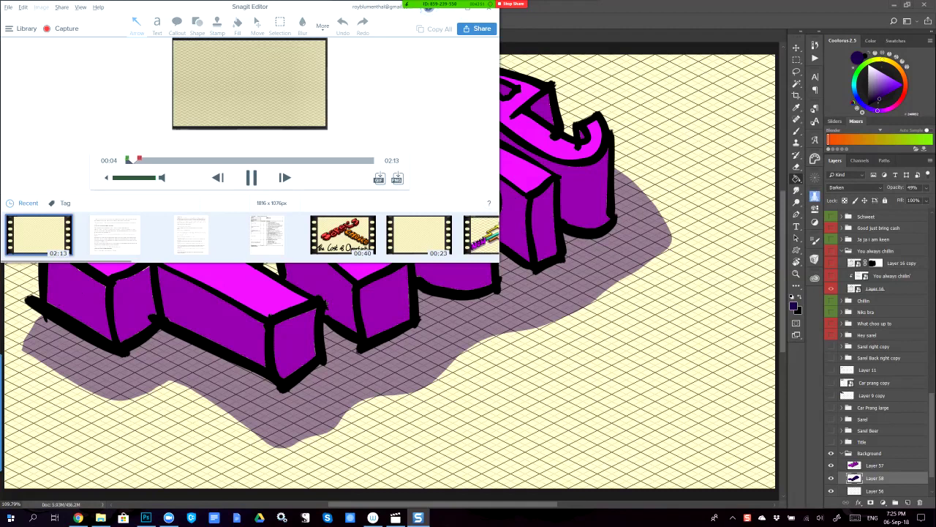
pyautogui.moveTo(143, 159); pyautogui.dragTo(256, 159)
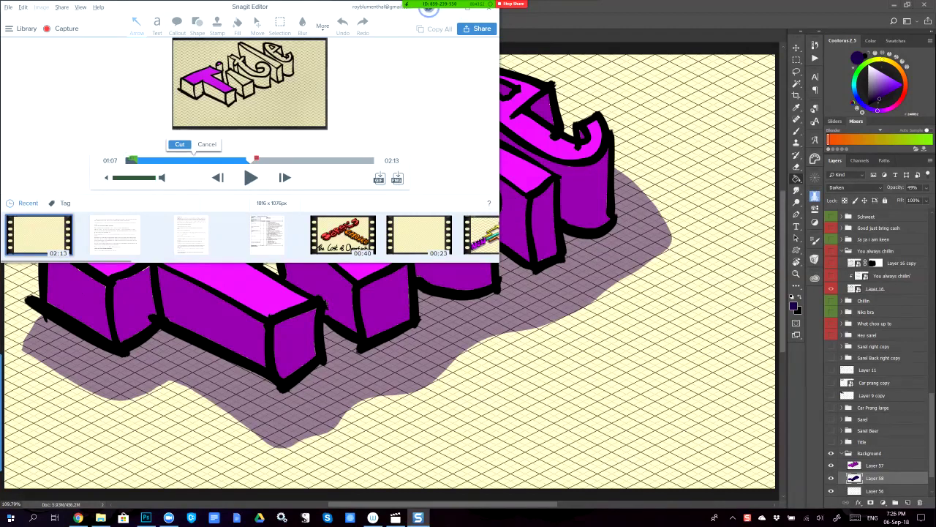
pyautogui.press('space')
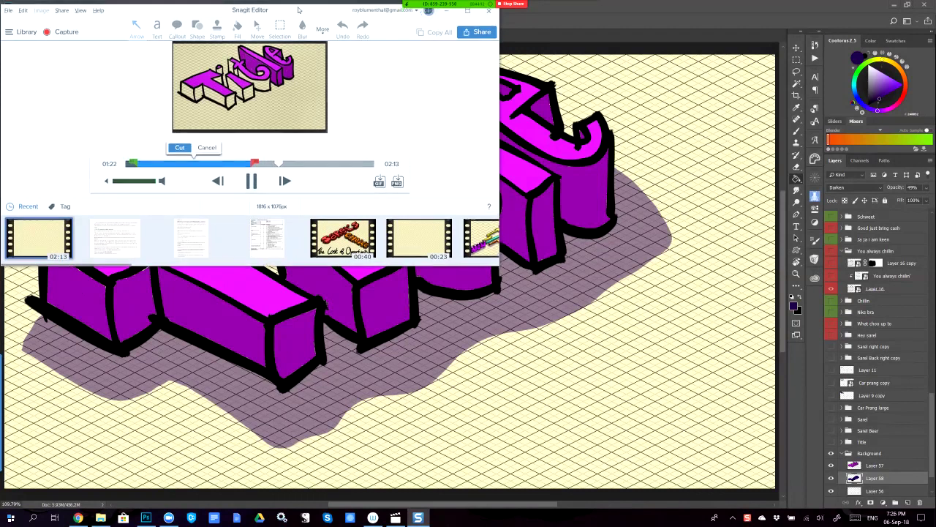
pyautogui.moveTo(307, 7); pyautogui.dragTo(318, 65)
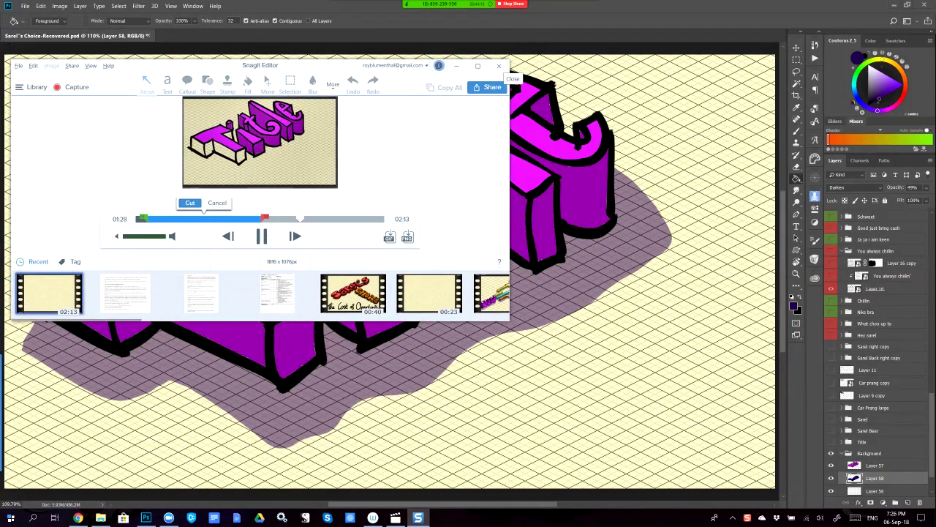
pyautogui.click(499, 67)
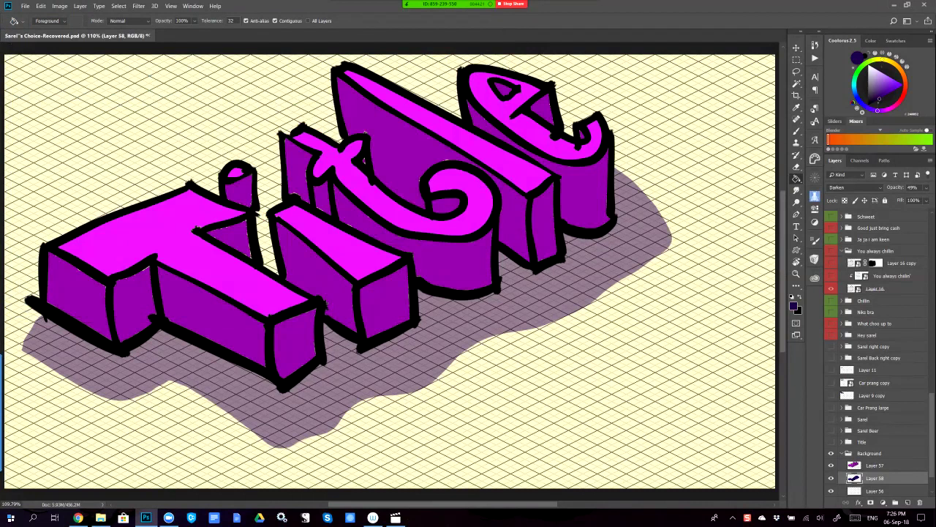
# Show the script page on Layer 55 at the top of the layer stack and add a new layer above it.
pyautogui.scroll(10, 878, 351)
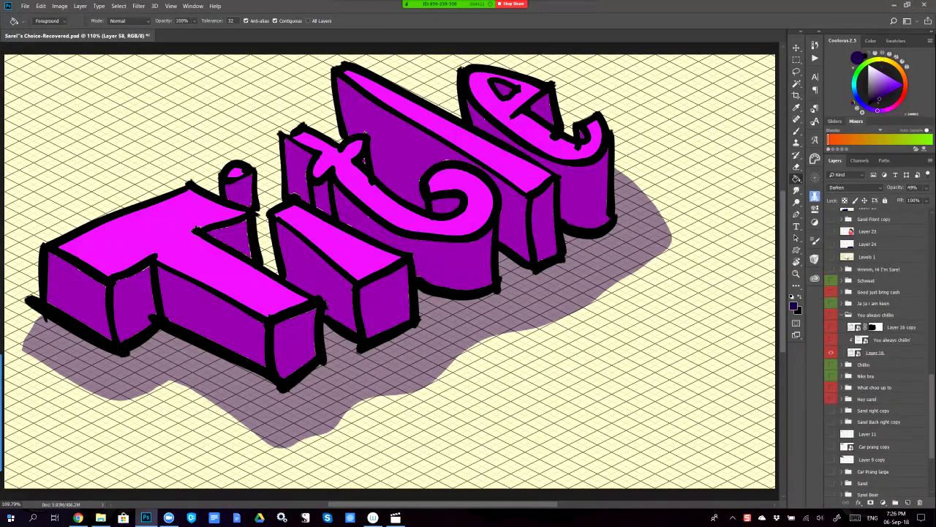
pyautogui.scroll(6, 878, 351)
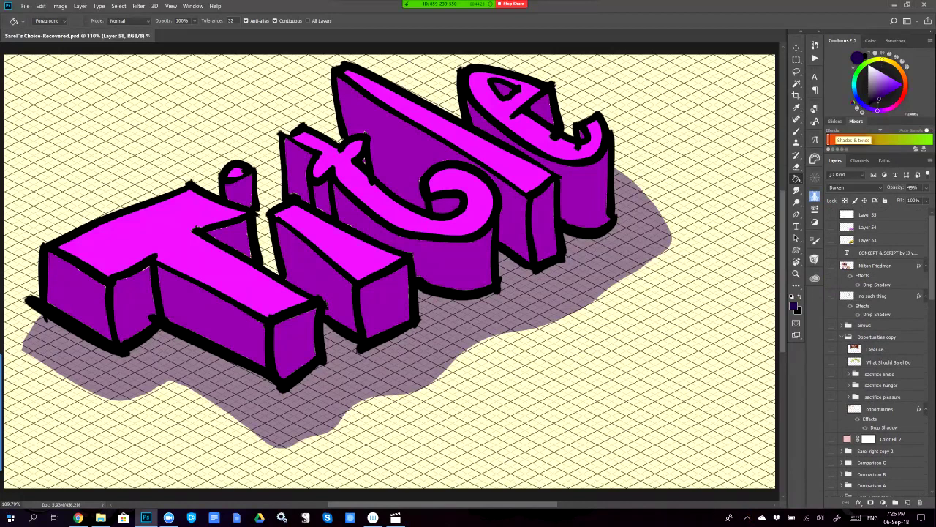
pyautogui.click(831, 214)
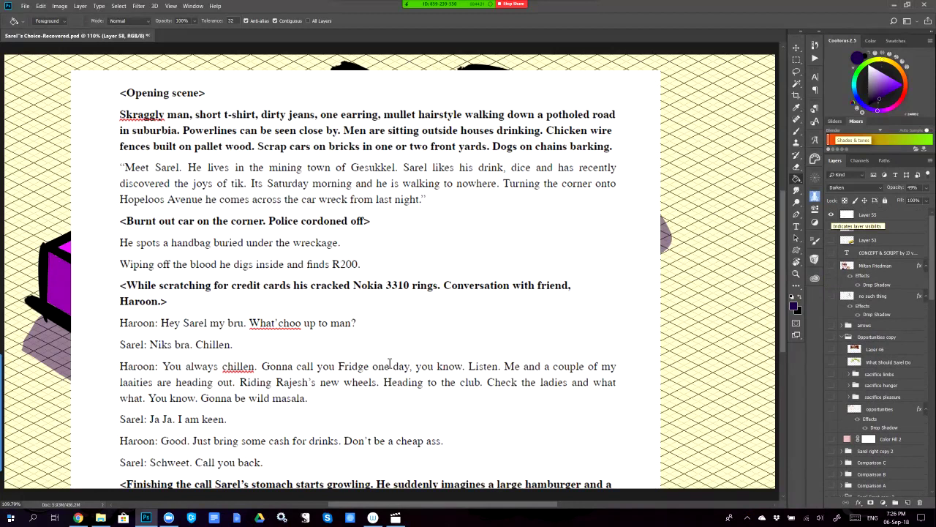
pyautogui.hotkey('alt', ']')
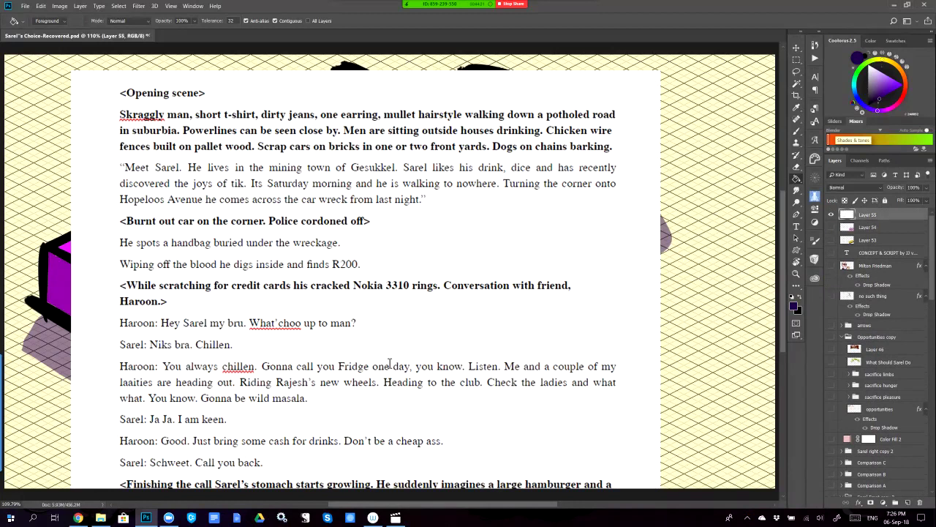
pyautogui.hotkey('ctrl', 'alt', 'shift', 'n')
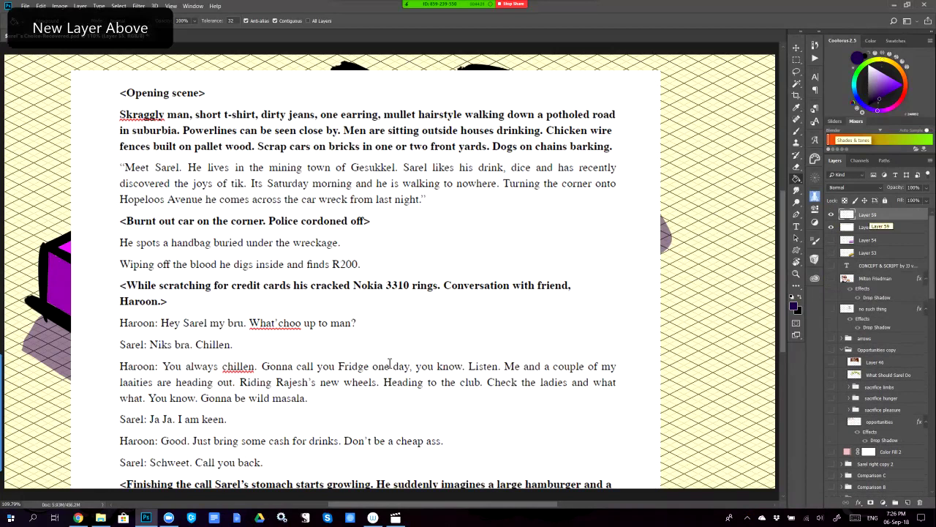
# Handwrite "Who?" in black brush strokes across the upper part of the script page and underline it.
pyautogui.press('b')
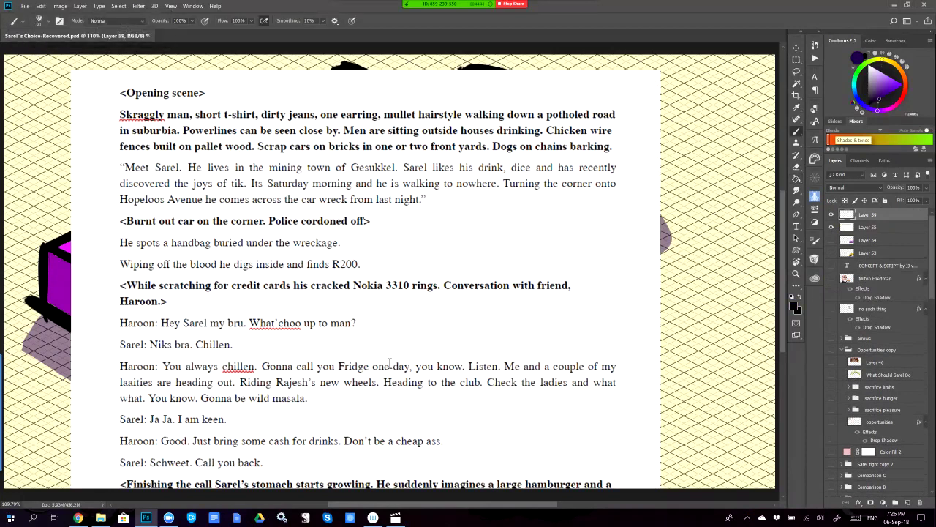
pyautogui.moveTo(143, 109)
pyautogui.mouseDown()
pyautogui.moveTo(155, 171)
pyautogui.moveTo(209, 98)
pyautogui.mouseUp()
pyautogui.moveTo(216, 89)
pyautogui.mouseDown()
pyautogui.moveTo(220, 139)
pyautogui.moveTo(243, 182)
pyautogui.mouseUp()
pyautogui.moveTo(272, 131)
pyautogui.mouseDown()
pyautogui.moveTo(249, 161)
pyautogui.moveTo(278, 131)
pyautogui.moveTo(323, 143)
pyautogui.mouseUp()
pyautogui.moveTo(325, 170)
pyautogui.mouseDown()
pyautogui.moveTo(321, 178)
pyautogui.moveTo(120, 206)
pyautogui.mouseUp()
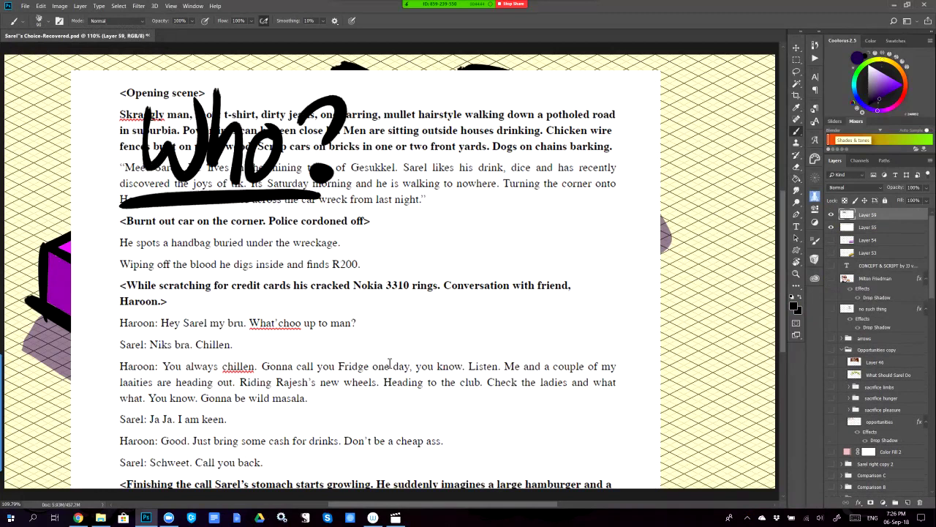
# Handwrite "What offer?" in black below "Who?" and underline it.
pyautogui.moveTo(149, 234)
pyautogui.mouseDown()
pyautogui.moveTo(168, 265)
pyautogui.moveTo(196, 232)
pyautogui.moveTo(197, 293)
pyautogui.mouseUp()
pyautogui.moveTo(205, 272); pyautogui.dragTo(228, 294)
pyautogui.moveTo(256, 253); pyautogui.dragTo(261, 298)
pyautogui.moveTo(283, 227); pyautogui.dragTo(300, 302)
pyautogui.moveTo(264, 264); pyautogui.dragTo(356, 254)
pyautogui.moveTo(395, 212)
pyautogui.mouseDown()
pyautogui.moveTo(362, 319)
pyautogui.moveTo(381, 319)
pyautogui.mouseUp()
pyautogui.moveTo(407, 276)
pyautogui.mouseDown()
pyautogui.moveTo(442, 281)
pyautogui.moveTo(447, 248)
pyautogui.mouseUp()
pyautogui.moveTo(439, 297)
pyautogui.mouseDown()
pyautogui.moveTo(475, 247)
pyautogui.moveTo(515, 296)
pyautogui.moveTo(440, 317)
pyautogui.moveTo(108, 347)
pyautogui.mouseUp()
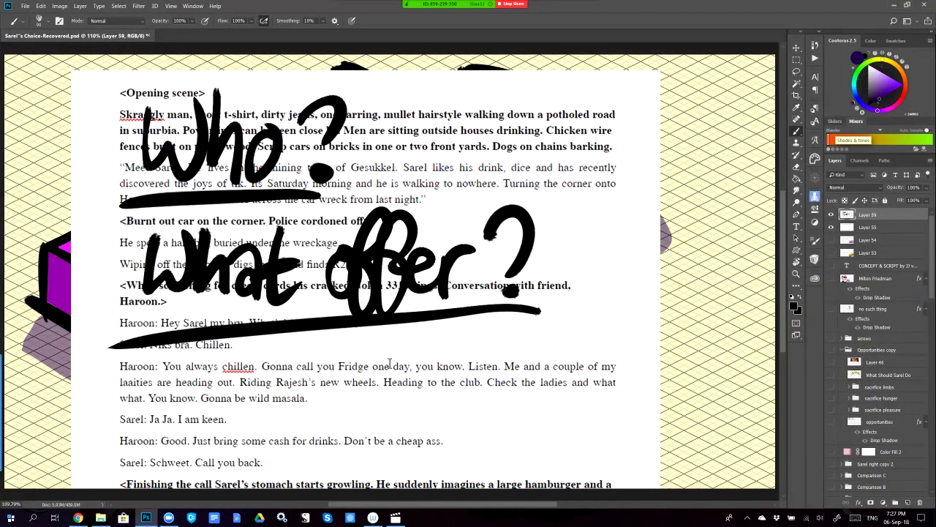
# Nudge the handwritten notes layer upward to free space beneath "What offer?".
pyautogui.press('v')
pyautogui.hotkey('shift', 'Up')
pyautogui.hotkey('shift', 'Up')
pyautogui.hotkey('shift', 'Up')
pyautogui.hotkey('shift', 'Up')
pyautogui.hotkey('shift', 'Up')
# Handwrite "Proof?" in black below "What offer?" and underline it.
pyautogui.press('b')
pyautogui.moveTo(150, 318)
pyautogui.mouseDown()
pyautogui.moveTo(151, 406)
pyautogui.moveTo(157, 361)
pyautogui.mouseUp()
pyautogui.moveTo(183, 353)
pyautogui.mouseDown()
pyautogui.moveTo(184, 398)
pyautogui.moveTo(229, 335)
pyautogui.mouseUp()
pyautogui.moveTo(235, 345); pyautogui.dragTo(271, 352)
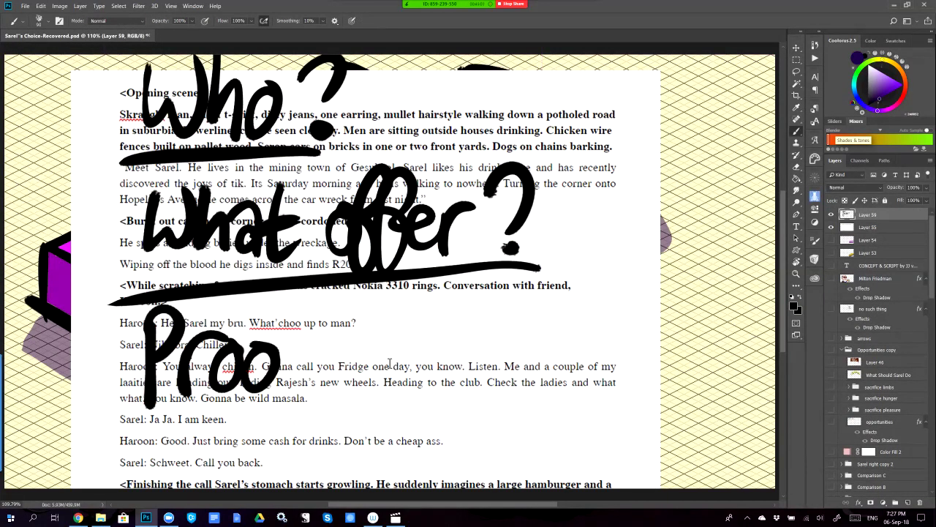
pyautogui.moveTo(316, 303); pyautogui.dragTo(273, 423)
pyautogui.moveTo(323, 341); pyautogui.dragTo(369, 400)
pyautogui.moveTo(424, 407); pyautogui.dragTo(110, 426)
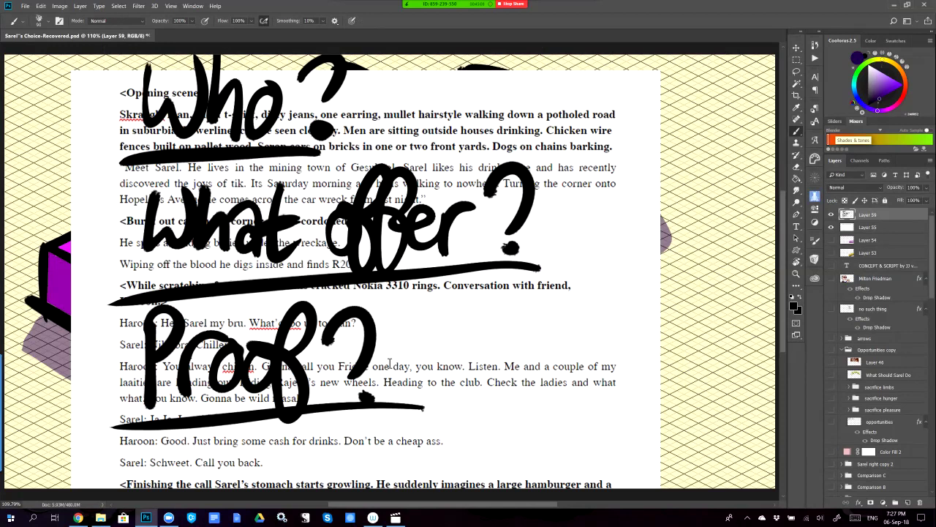
# Nudge the handwritten notes layer upward to free space beneath "Proof?".
pyautogui.press('v')
pyautogui.hotkey('shift', 'Up')
pyautogui.hotkey('shift', 'Up')
pyautogui.hotkey('shift', 'Up')
# Handwrite "Takeout?" in black brush strokes below the underlined "Proof?".
pyautogui.press('b')
pyautogui.moveTo(165, 420); pyautogui.dragTo(157, 481)
pyautogui.moveTo(130, 432)
pyautogui.mouseDown()
pyautogui.moveTo(189, 416)
pyautogui.moveTo(224, 484)
pyautogui.mouseUp()
pyautogui.moveTo(242, 404); pyautogui.dragTo(231, 442)
pyautogui.moveTo(232, 446)
pyautogui.mouseDown()
pyautogui.moveTo(256, 415)
pyautogui.moveTo(278, 479)
pyautogui.mouseUp()
pyautogui.moveTo(253, 459)
pyautogui.mouseDown()
pyautogui.moveTo(290, 447)
pyautogui.moveTo(311, 483)
pyautogui.mouseUp()
pyautogui.moveTo(343, 439); pyautogui.dragTo(348, 439)
pyautogui.moveTo(351, 434)
pyautogui.mouseDown()
pyautogui.moveTo(362, 447)
pyautogui.moveTo(382, 432)
pyautogui.mouseUp()
pyautogui.moveTo(404, 387); pyautogui.dragTo(424, 486)
pyautogui.moveTo(382, 433)
pyautogui.mouseDown()
pyautogui.moveTo(420, 420)
pyautogui.moveTo(453, 455)
pyautogui.mouseUp()
pyautogui.moveTo(459, 471); pyautogui.dragTo(464, 478)
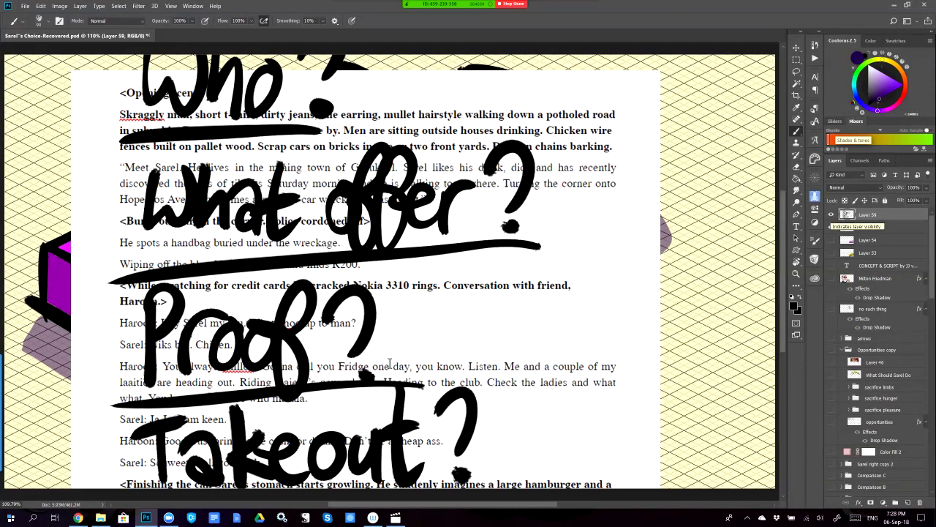
# Hide the handwritten notes layer and enlarge the script page to show the opening narration and Haroon's dialogue.
pyautogui.click(830, 214)
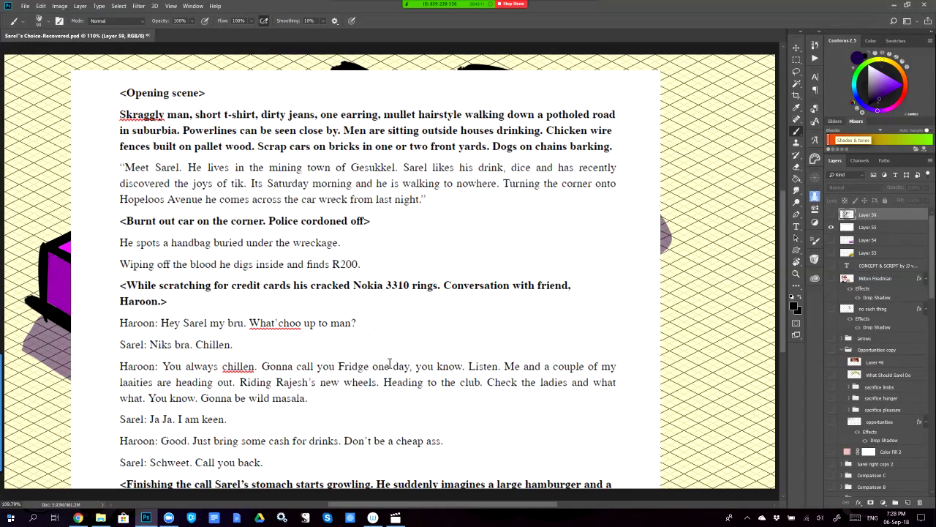
pyautogui.scroll(5, 390, 363)
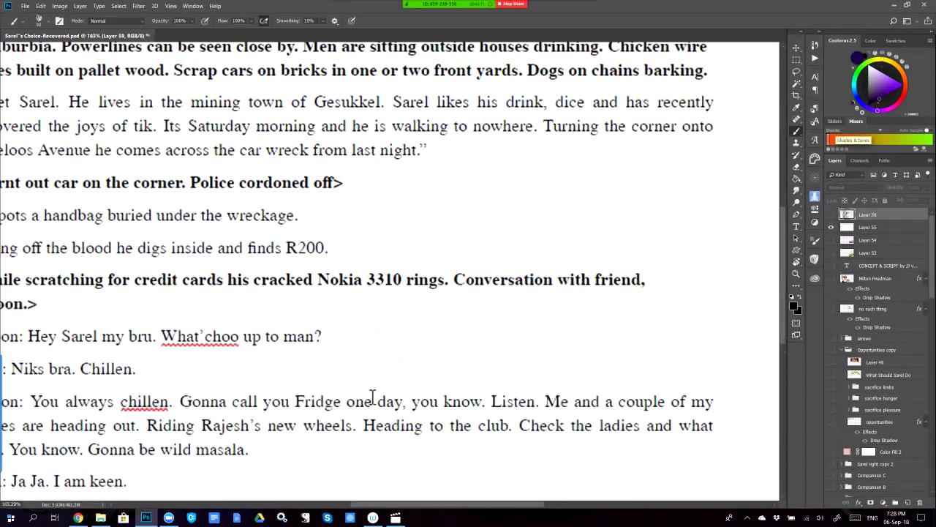
pyautogui.moveTo(372, 396); pyautogui.dragTo(412, 360)
pyautogui.scroll(-1, 437, 402)
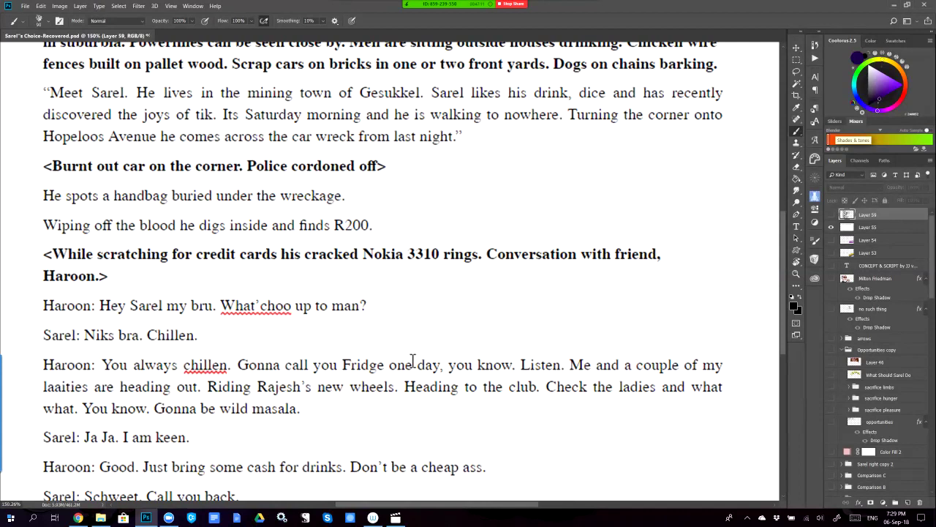
# On a new layer, underline "Its Saturday morning and he is walking to nowhere" in black, then scribble over its start and box the rest.
pyautogui.hotkey('ctrl', 'alt', 'shift', 'n')
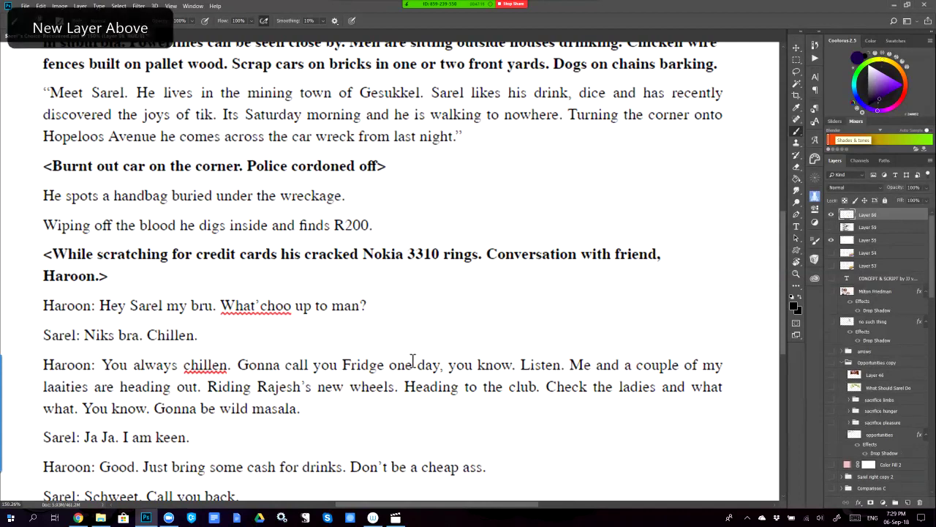
pyautogui.moveTo(554, 129); pyautogui.dragTo(218, 124)
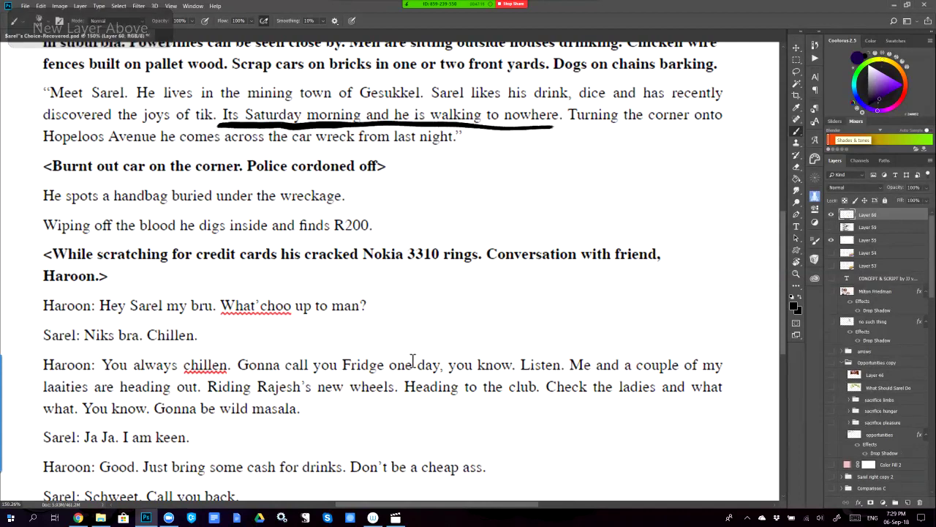
pyautogui.moveTo(357, 139)
pyautogui.mouseDown()
pyautogui.moveTo(336, 96)
pyautogui.moveTo(304, 139)
pyautogui.moveTo(196, 111)
pyautogui.mouseUp()
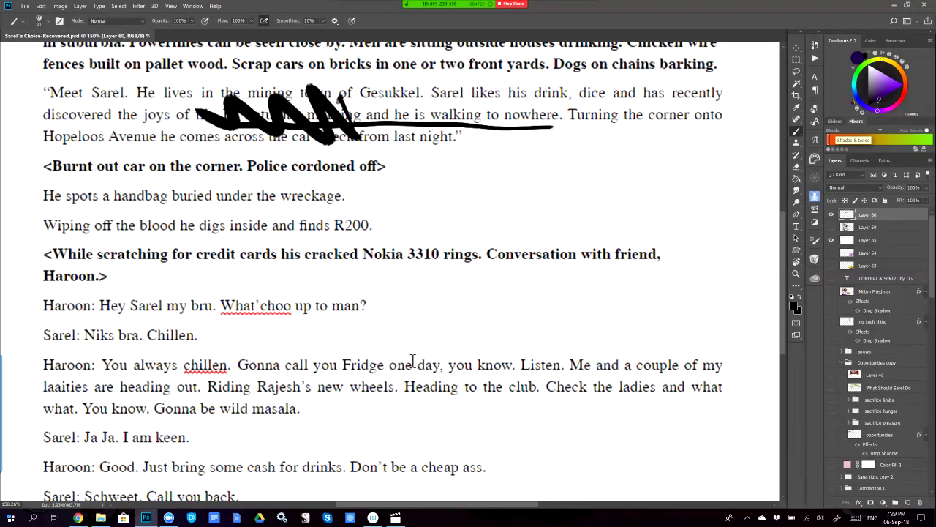
pyautogui.moveTo(565, 94)
pyautogui.mouseDown()
pyautogui.moveTo(340, 121)
pyautogui.moveTo(585, 147)
pyautogui.moveTo(563, 91)
pyautogui.mouseUp()
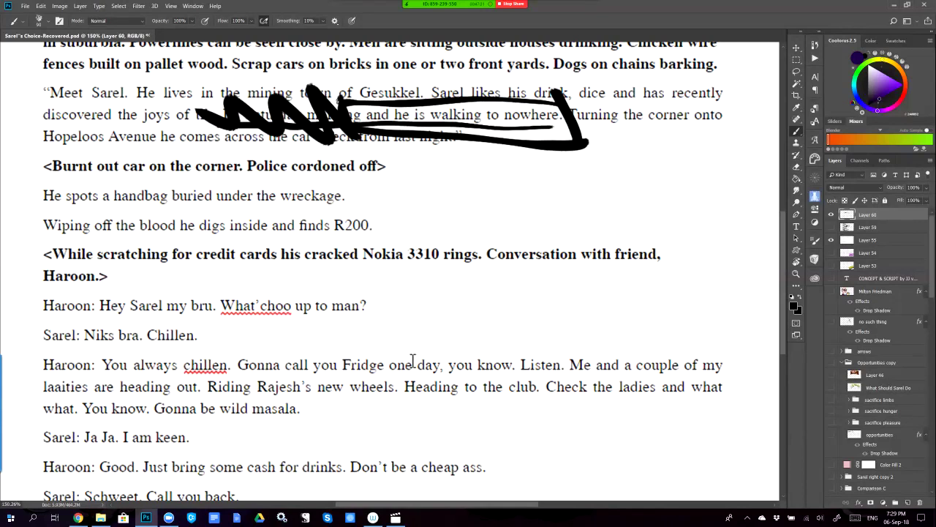
# Hide the script page with its markings and the "Title" lettering and shadow layers, leaving only the isometric grid background.
pyautogui.hotkey('ctrl', ',')
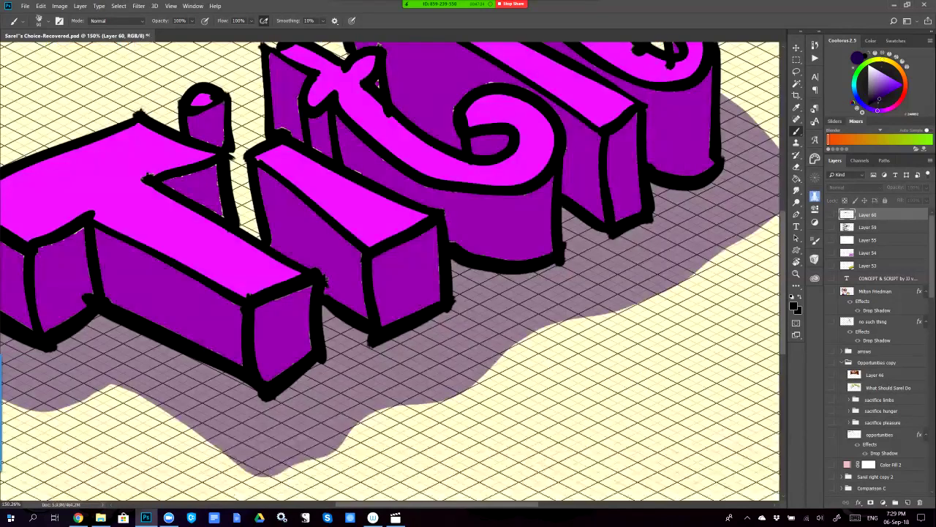
pyautogui.scroll(-5, 885, 351)
pyautogui.hotkey('ctrl', '-')
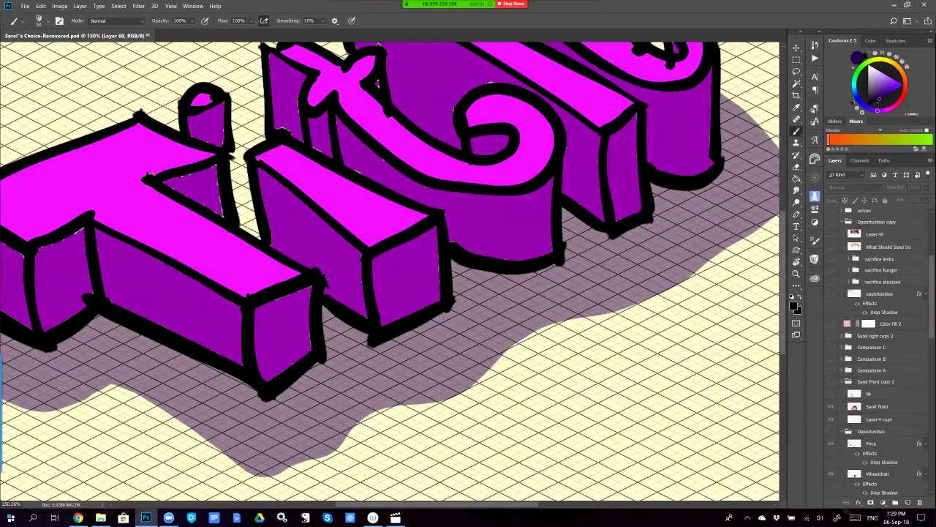
pyautogui.hotkey('ctrl', '-')
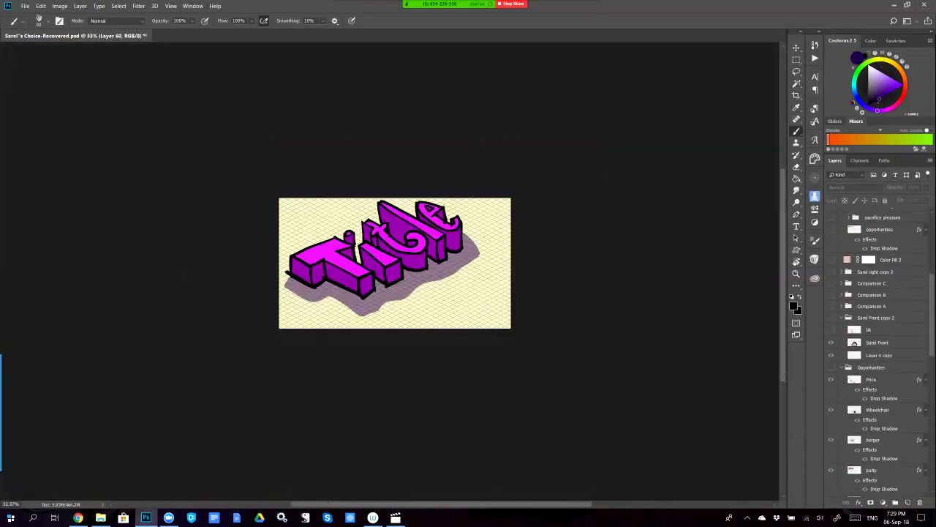
pyautogui.scroll(-5, 878, 351)
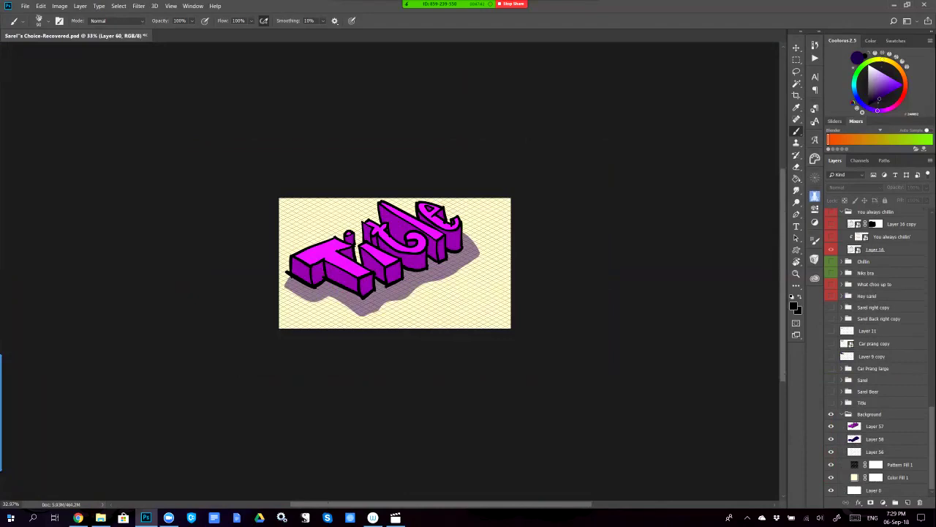
pyautogui.click(831, 439)
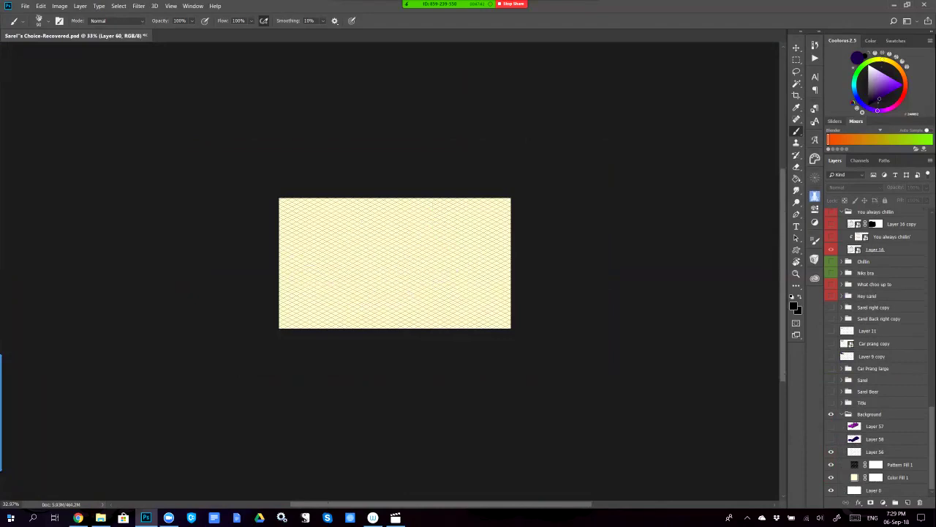
# Add a new layer in the Background group and draw a tall, closed rounded body outline in black on it.
pyautogui.hotkey('ctrl', 'shift', 'alt', 'n')
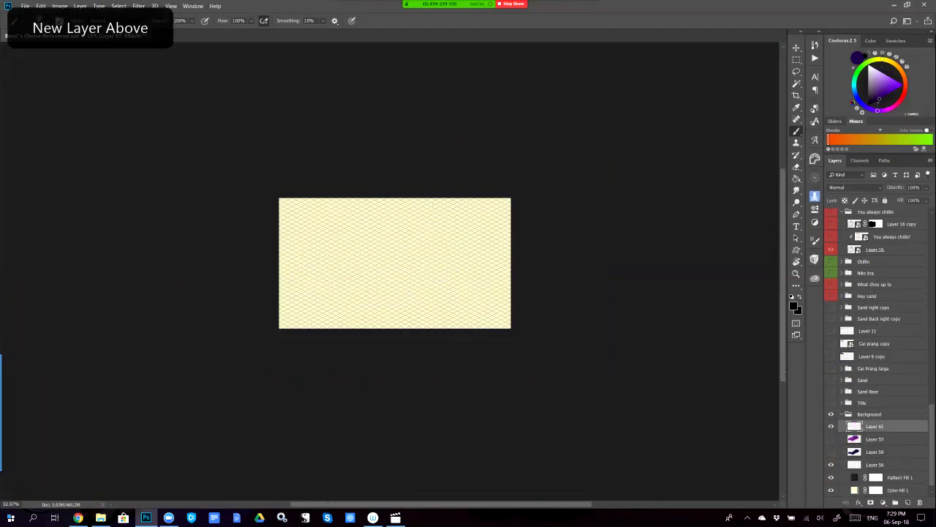
pyautogui.hotkey('ctrl', '1')
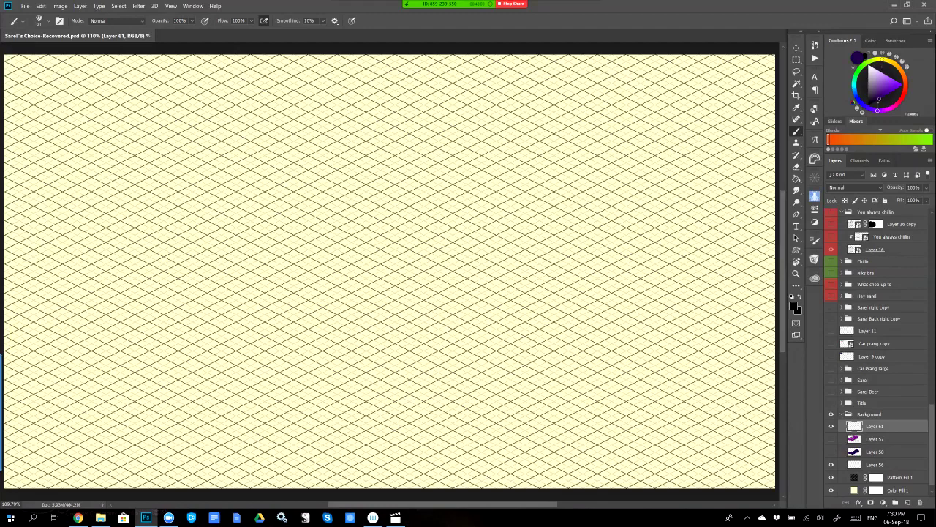
pyautogui.moveTo(457, 375)
pyautogui.mouseDown()
pyautogui.moveTo(458, 350)
pyautogui.moveTo(286, 219)
pyautogui.moveTo(295, 395)
pyautogui.mouseUp()
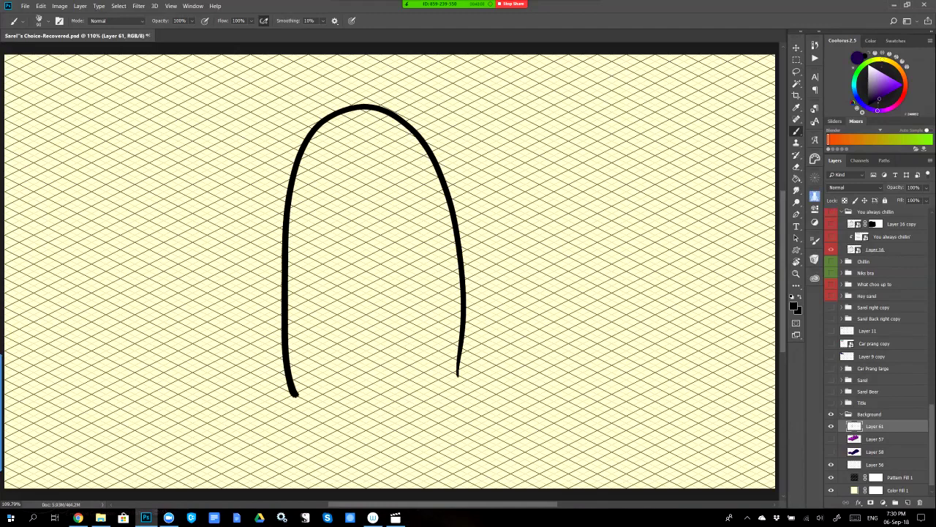
pyautogui.moveTo(459, 369)
pyautogui.mouseDown()
pyautogui.moveTo(383, 427)
pyautogui.moveTo(294, 384)
pyautogui.mouseUp()
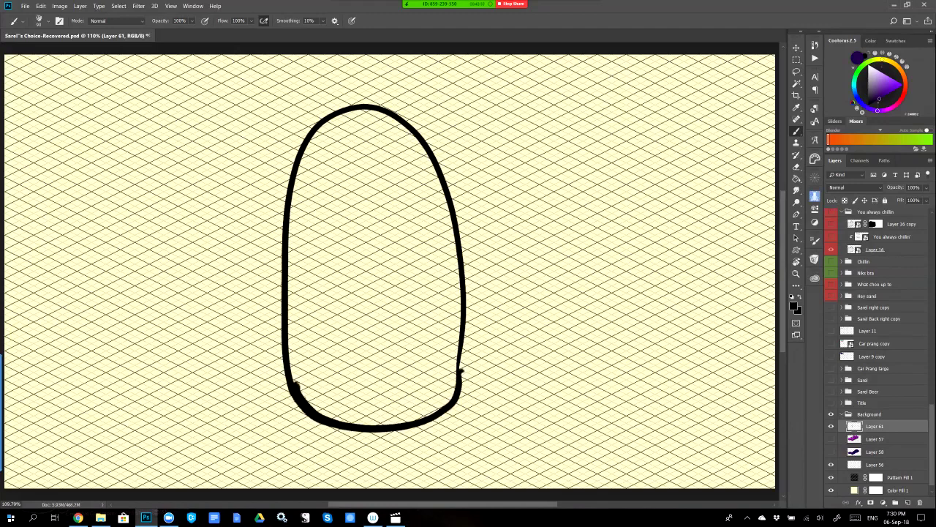
# Draw two overlapping feet at the body's base, an outstretched arm with a hand, and a near arm with a hand across the body.
pyautogui.moveTo(461, 382)
pyautogui.mouseDown()
pyautogui.moveTo(468, 427)
pyautogui.moveTo(438, 410)
pyautogui.moveTo(475, 424)
pyautogui.mouseUp()
pyautogui.moveTo(461, 247)
pyautogui.mouseDown()
pyautogui.moveTo(497, 272)
pyautogui.moveTo(498, 257)
pyautogui.moveTo(536, 245)
pyautogui.moveTo(561, 302)
pyautogui.mouseUp()
pyautogui.moveTo(528, 272); pyautogui.dragTo(512, 296)
pyautogui.moveTo(320, 267)
pyautogui.mouseDown()
pyautogui.moveTo(344, 345)
pyautogui.moveTo(337, 264)
pyautogui.moveTo(354, 325)
pyautogui.moveTo(386, 331)
pyautogui.moveTo(375, 349)
pyautogui.moveTo(363, 395)
pyautogui.mouseUp()
pyautogui.moveTo(344, 338); pyautogui.dragTo(366, 392)
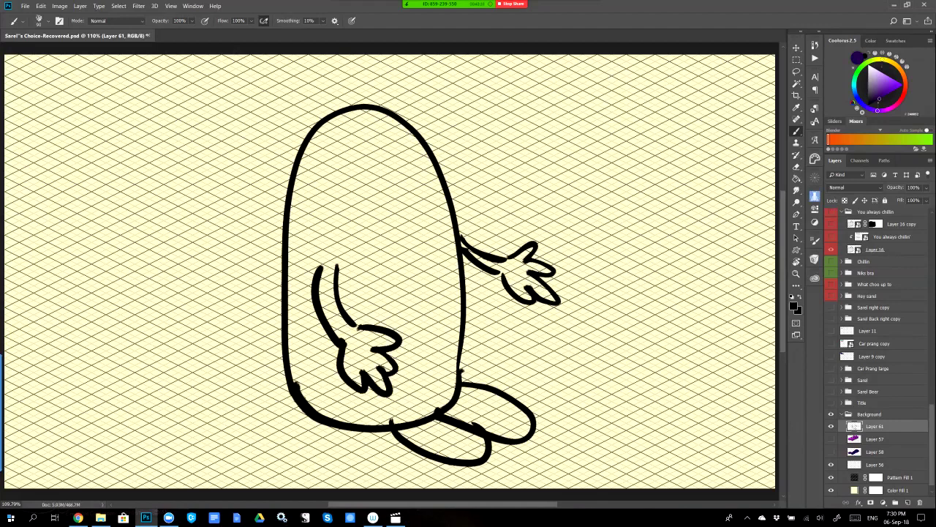
# Draw the character's neckline, large nose, ears, hair, eyes, eyebrows and mouth in black on the upper part of the body.
pyautogui.moveTo(456, 235); pyautogui.dragTo(288, 240)
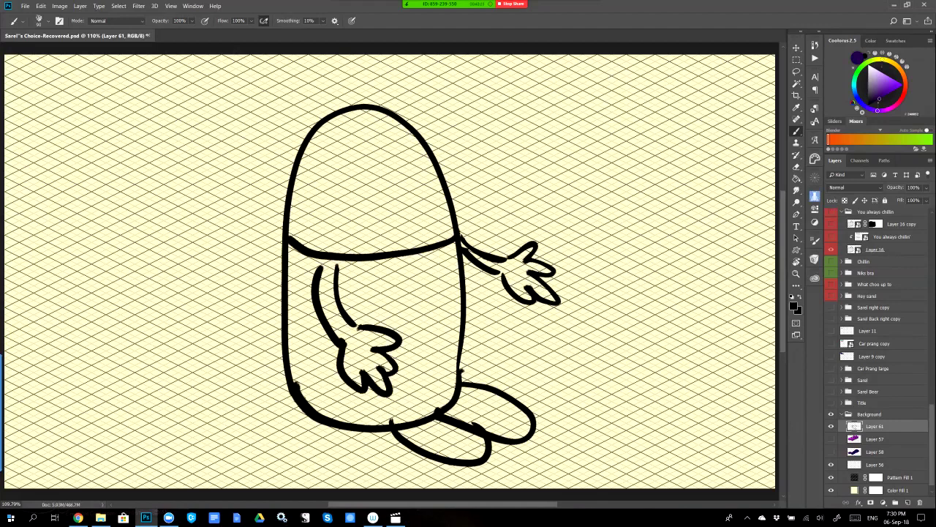
pyautogui.moveTo(392, 155); pyautogui.dragTo(369, 234)
pyautogui.moveTo(334, 174); pyautogui.dragTo(338, 216)
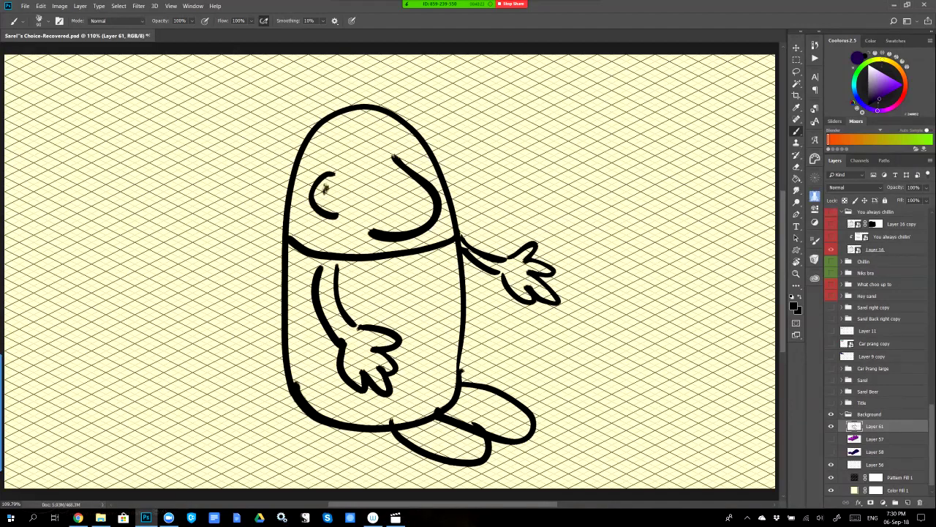
pyautogui.moveTo(437, 157); pyautogui.dragTo(454, 197)
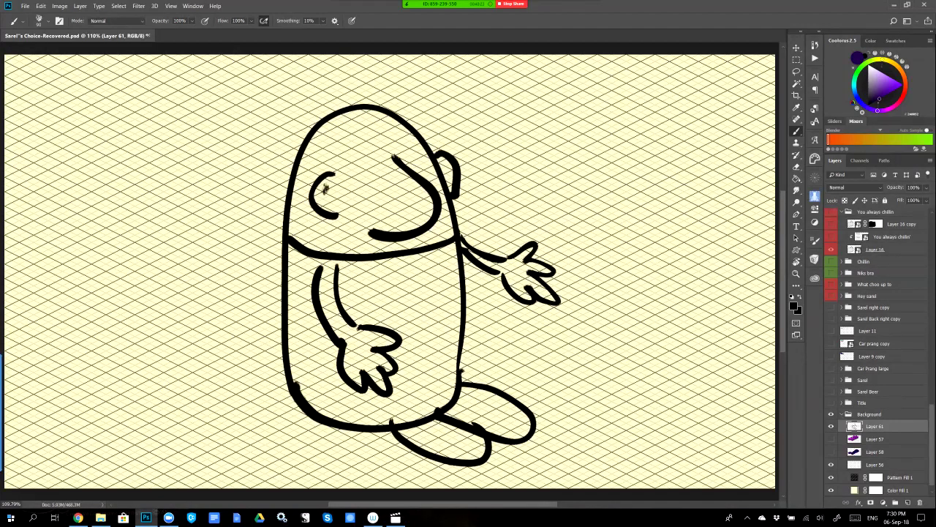
pyautogui.moveTo(384, 115); pyautogui.dragTo(291, 125)
pyautogui.moveTo(367, 129)
pyautogui.mouseDown()
pyautogui.moveTo(282, 172)
pyautogui.moveTo(309, 142)
pyautogui.moveTo(272, 236)
pyautogui.mouseUp()
pyautogui.moveTo(348, 175)
pyautogui.mouseDown()
pyautogui.moveTo(374, 177)
pyautogui.moveTo(411, 149)
pyautogui.moveTo(427, 166)
pyautogui.mouseUp()
pyautogui.moveTo(449, 234); pyautogui.dragTo(400, 249)
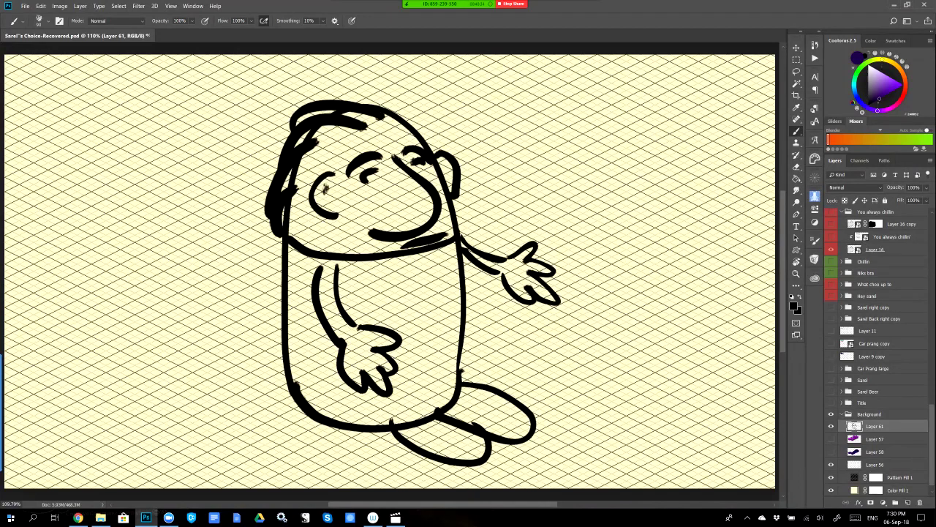
# Fill the character's body with bright purple and both feet with pink.
pyautogui.click(878, 110)
pyautogui.press('g')
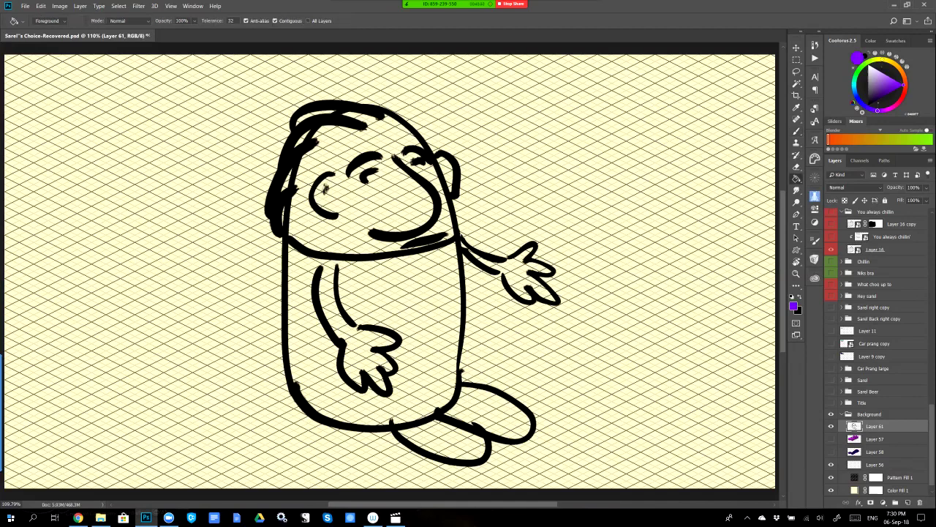
pyautogui.click(410, 293)
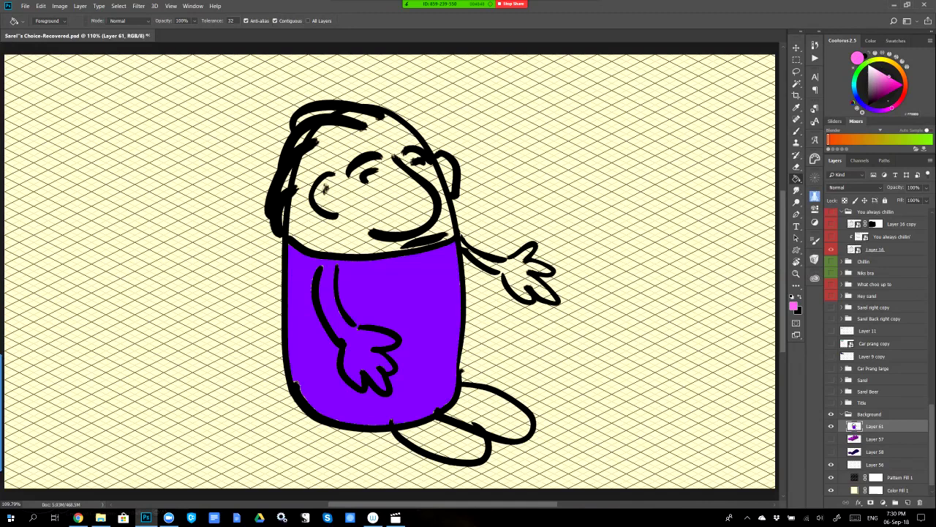
pyautogui.click(439, 440)
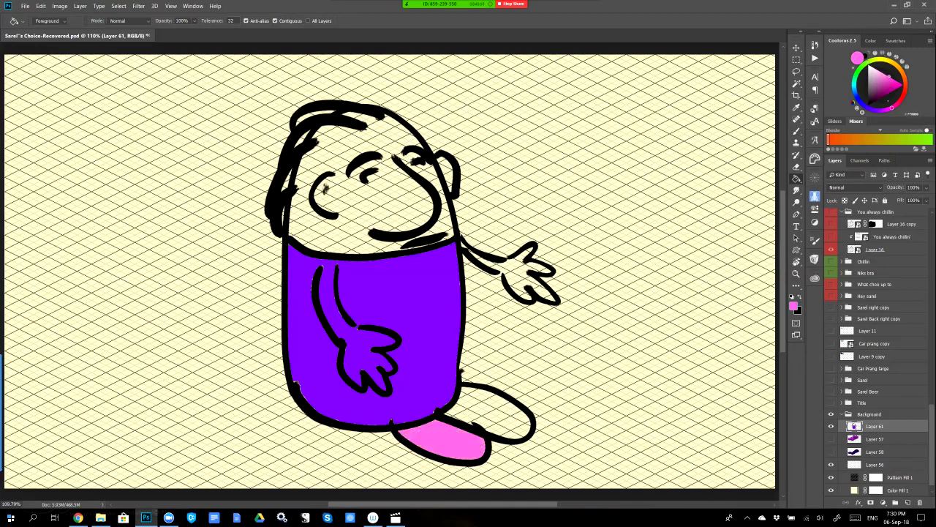
pyautogui.click(494, 411)
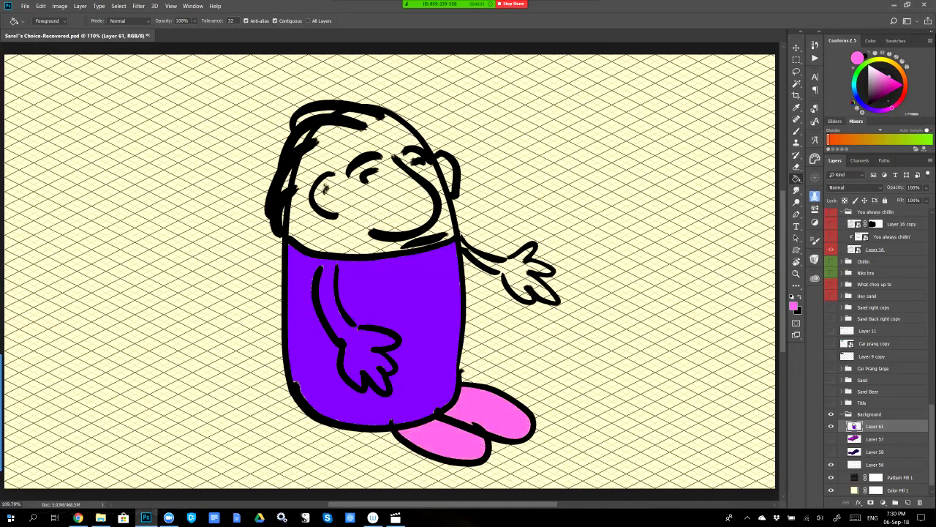
# Close the outline gap at the wrist with pink, fill the outstretched arm and hand pink, and touch up the shoulder.
pyautogui.click(503, 272)
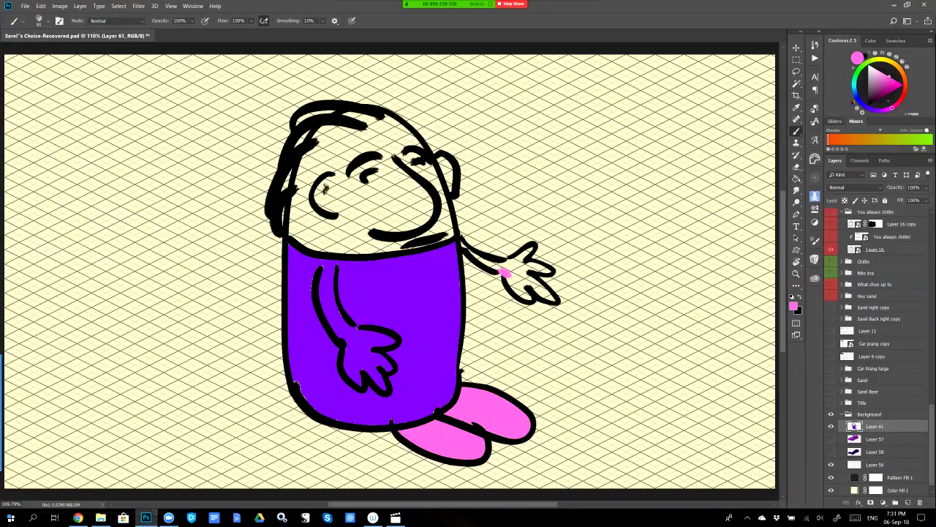
pyautogui.click(528, 272)
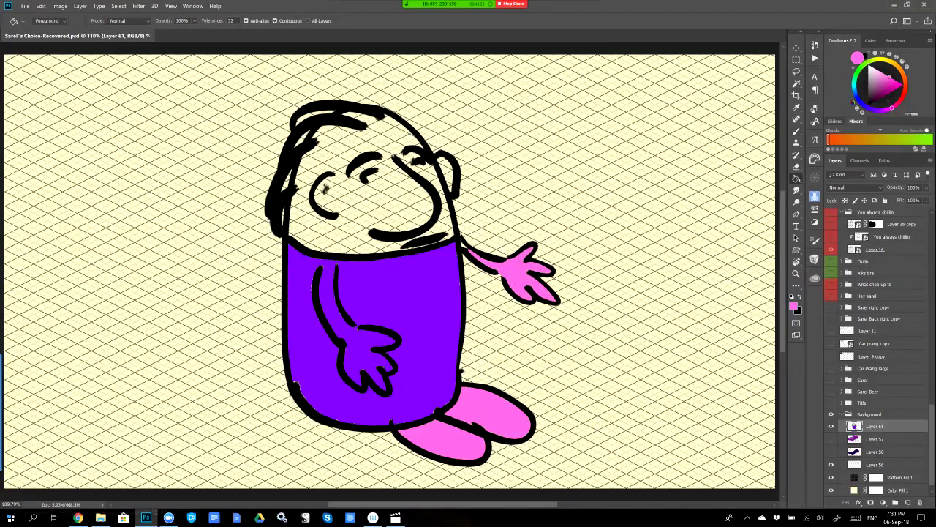
pyautogui.press('b')
pyautogui.click(464, 244)
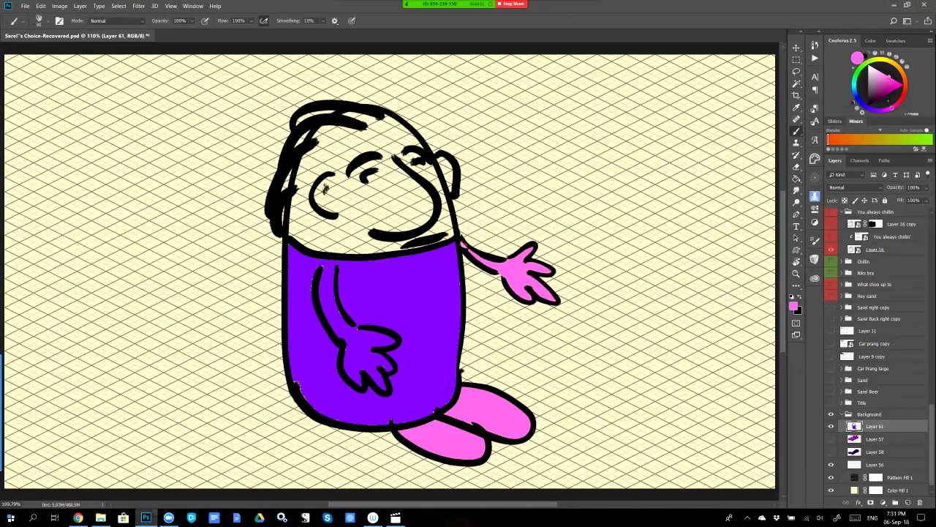
# Fill the character's face and far ear with the same pink.
pyautogui.press('g')
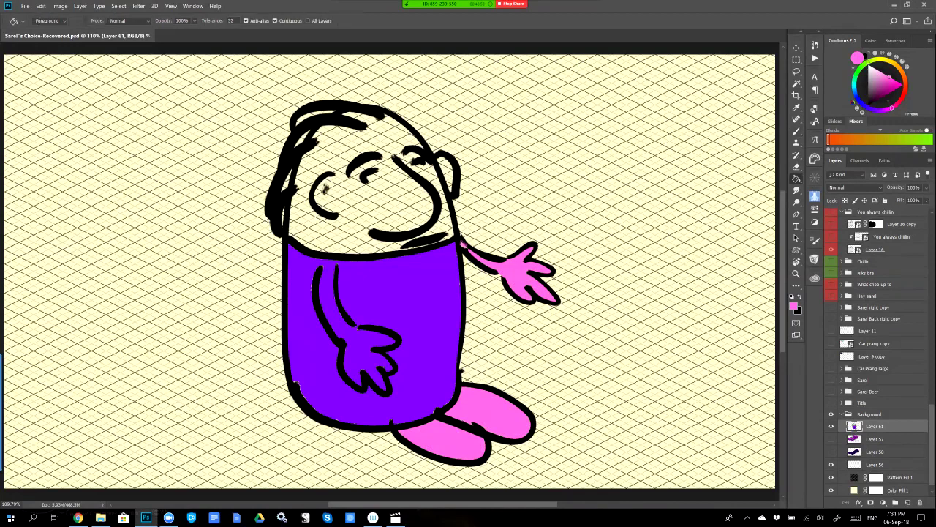
pyautogui.click(325, 189)
pyautogui.click(446, 176)
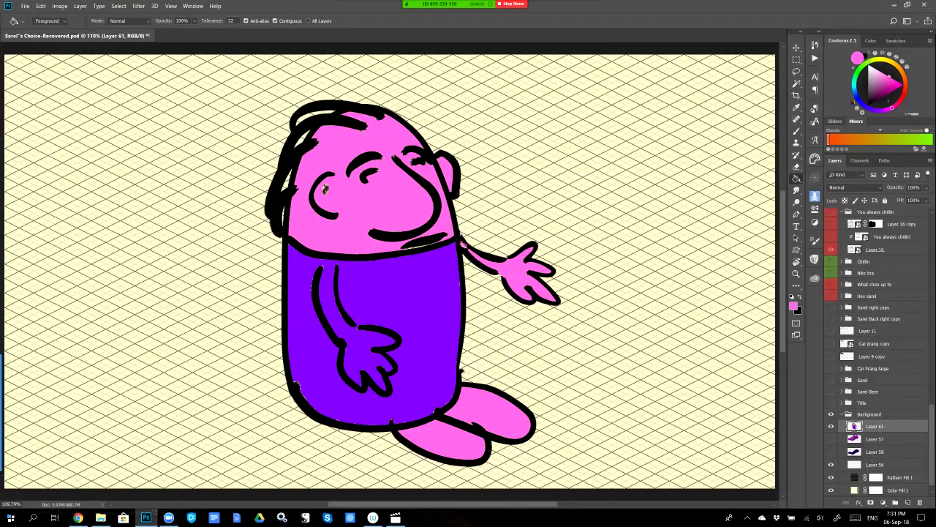
# Brush pink over the near arm and hand inside their black outlines on the purple body.
pyautogui.press('b')
pyautogui.moveTo(326, 266)
pyautogui.mouseDown()
pyautogui.moveTo(326, 316)
pyautogui.moveTo(359, 341)
pyautogui.moveTo(392, 345)
pyautogui.moveTo(373, 380)
pyautogui.moveTo(388, 390)
pyautogui.mouseUp()
pyautogui.moveTo(350, 348)
pyautogui.mouseDown()
pyautogui.moveTo(363, 385)
pyautogui.moveTo(346, 361)
pyautogui.mouseUp()
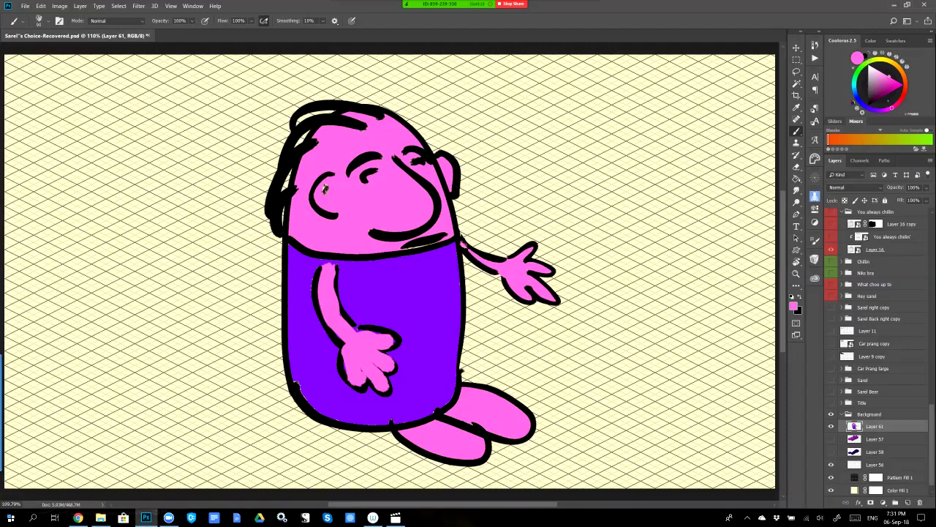
# Move the finished character drawing off the canvas, leaving the empty isometric grid in view.
pyautogui.press('v')
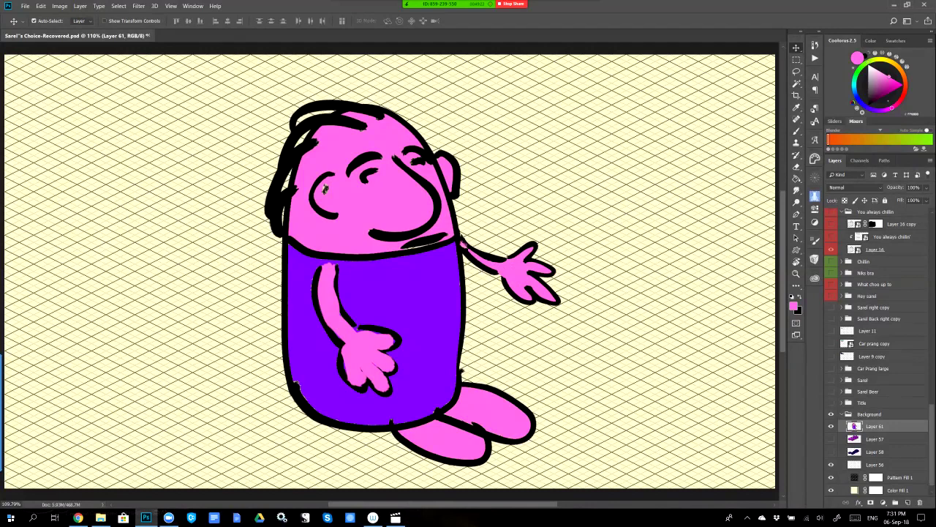
pyautogui.moveTo(366, 249); pyautogui.dragTo(794, 473)
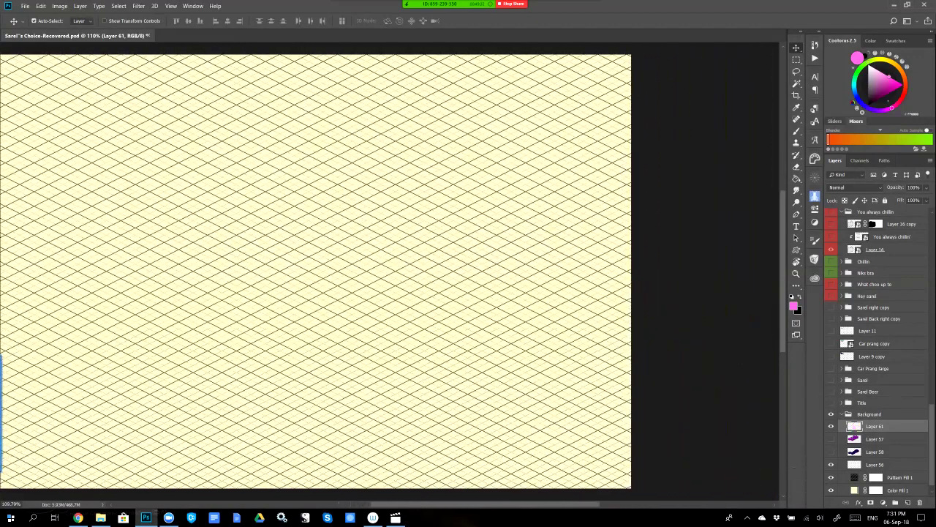
pyautogui.press('ctrl')
pyautogui.hscroll(-3, 388, 270)
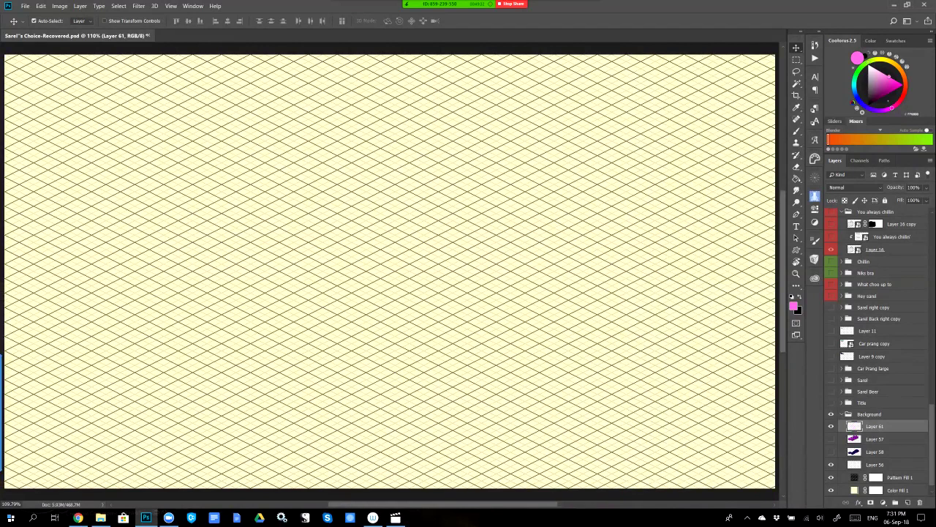
# Restore the character drawing by undoing its move off the canvas, and reposition it near the middle of the canvas.
pyautogui.hotkey('ctrl', 'z')
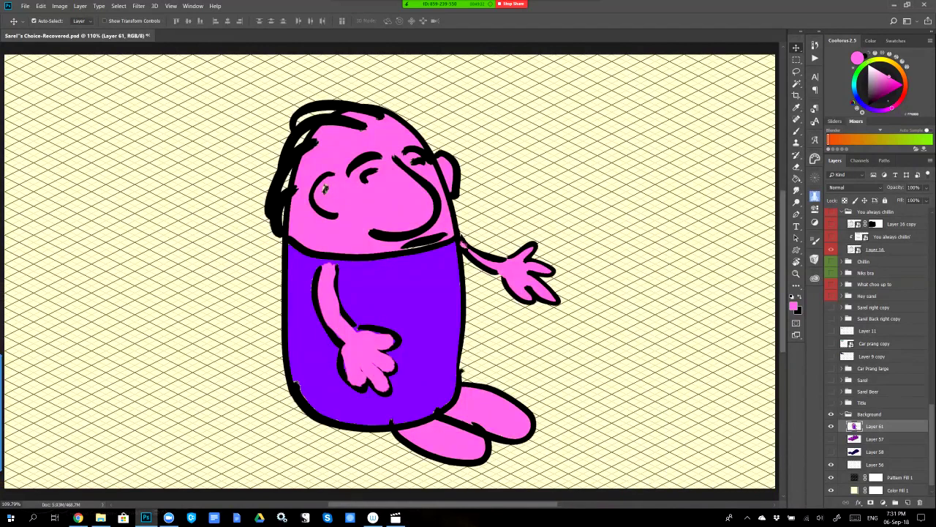
pyautogui.moveTo(325, 188)
pyautogui.mouseDown()
pyautogui.moveTo(214, 149)
pyautogui.moveTo(113, 145)
pyautogui.moveTo(237, 161)
pyautogui.moveTo(267, 184)
pyautogui.mouseUp()
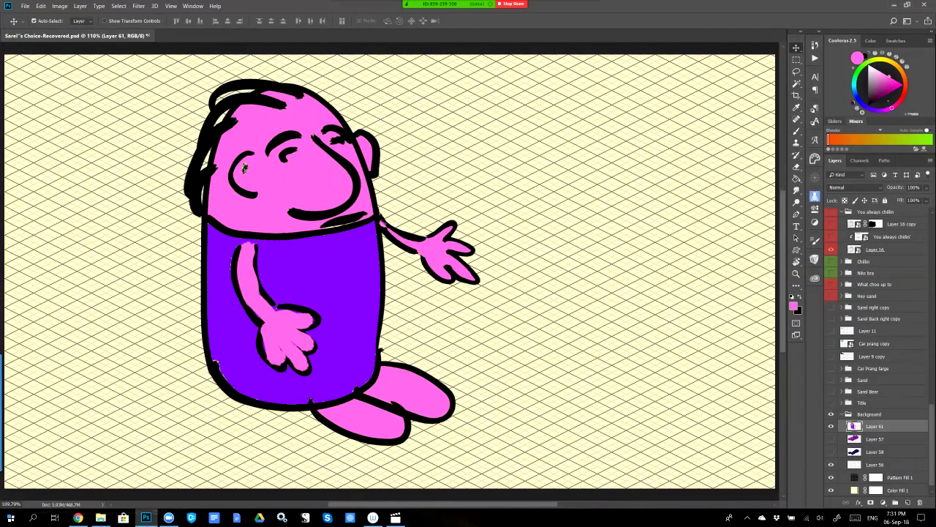
pyautogui.moveTo(306, 242)
pyautogui.mouseDown()
pyautogui.moveTo(605, 320)
pyautogui.moveTo(790, 410)
pyautogui.mouseUp()
pyautogui.hotkey('ctrl', 'z')
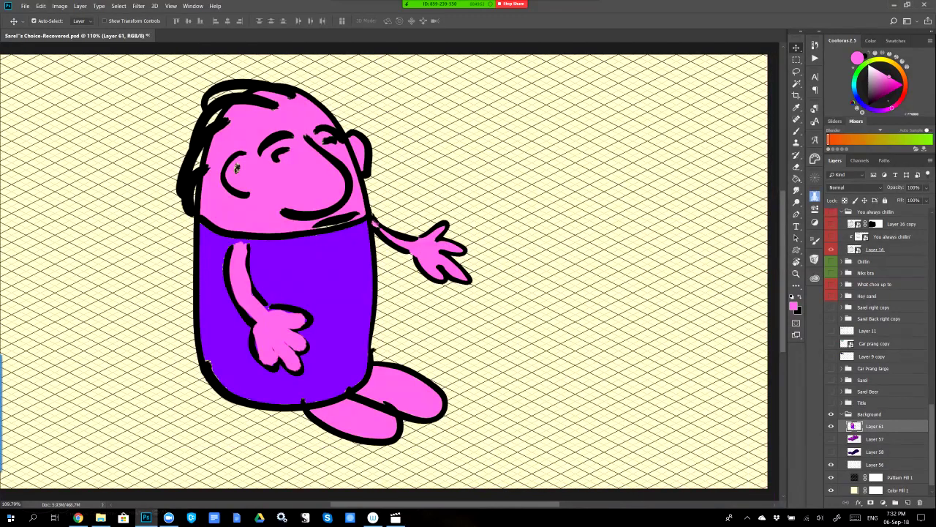
pyautogui.hscroll(-1, 389, 271)
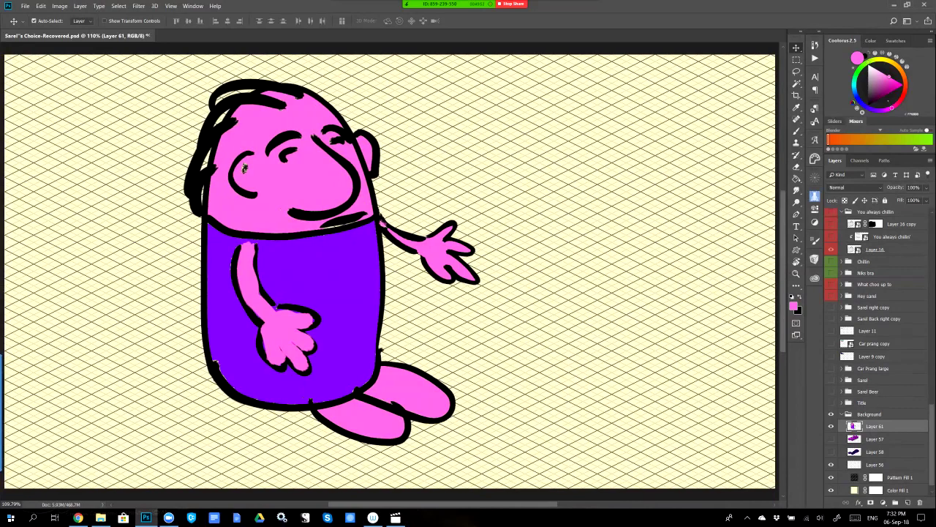
pyautogui.moveTo(284, 201); pyautogui.dragTo(253, 185)
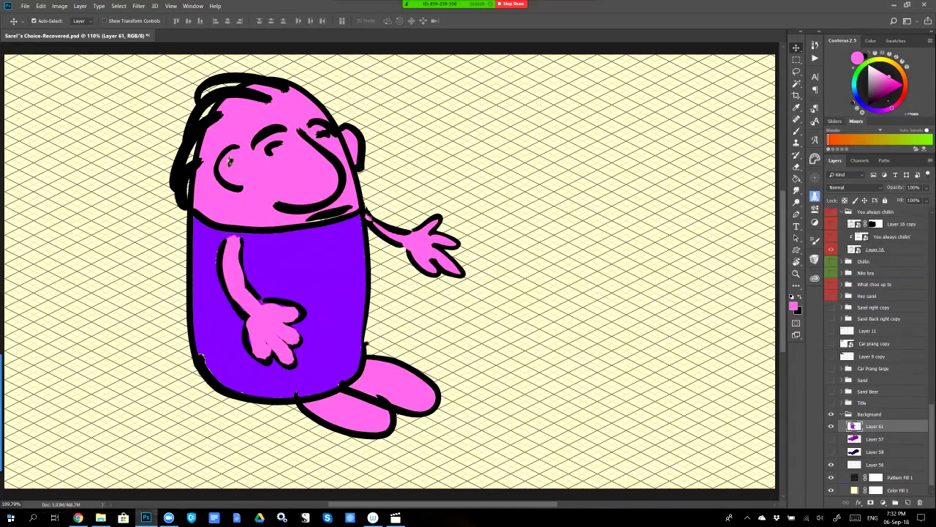
pyautogui.moveTo(268, 173); pyautogui.dragTo(319, 194)
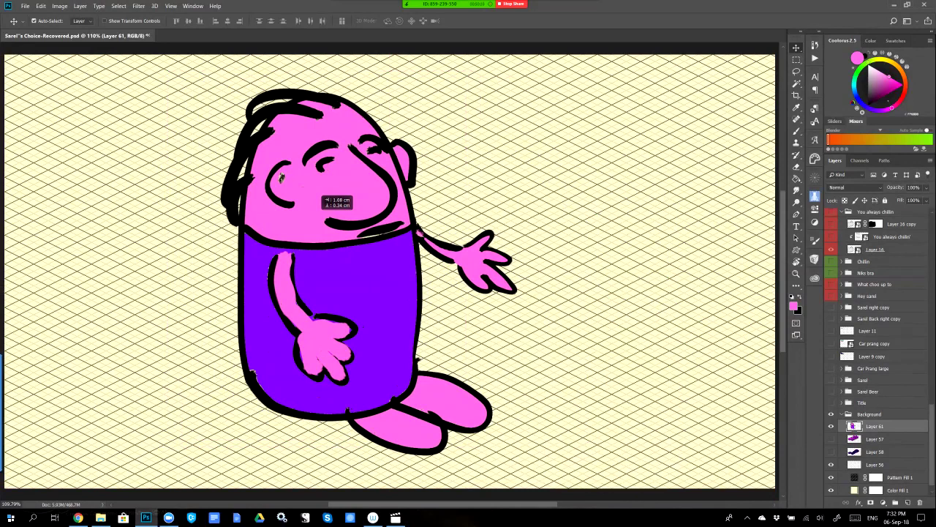
pyautogui.moveTo(319, 195)
pyautogui.mouseDown()
pyautogui.moveTo(459, 218)
pyautogui.moveTo(711, 372)
pyautogui.moveTo(459, 221)
pyautogui.moveTo(366, 197)
pyautogui.mouseUp()
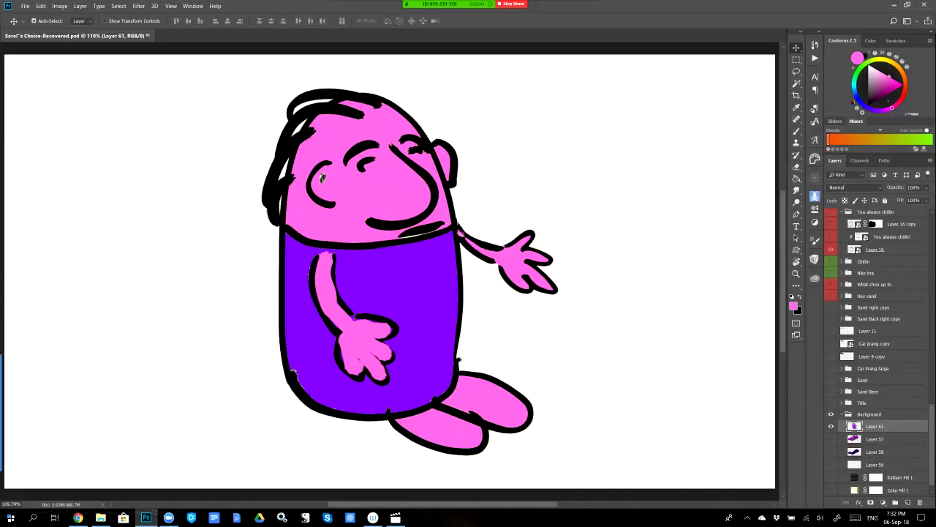
# Hide the remaining white backdrop and export the character layer as a PNG named "Sarel New" in the Cost of Opportunity Animation folder.
pyautogui.scroll(-1, 877, 351)
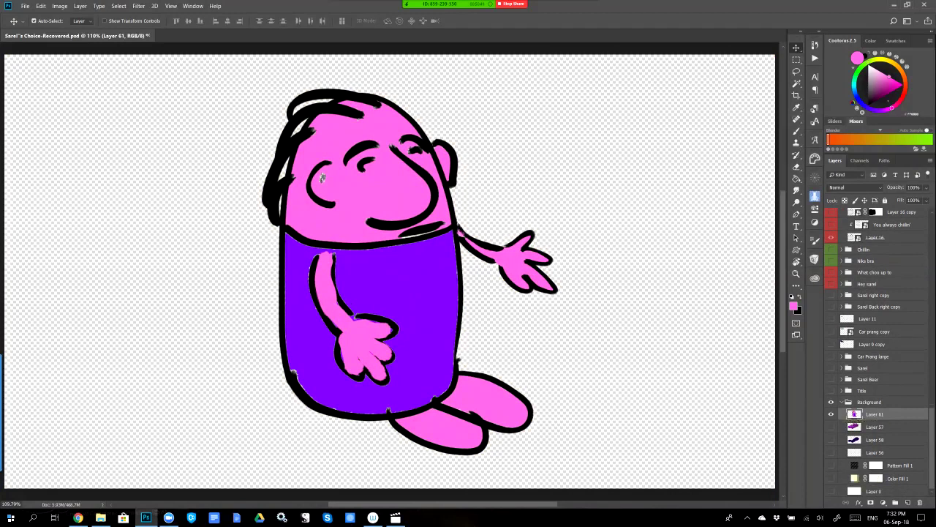
pyautogui.rightClick(854, 414)
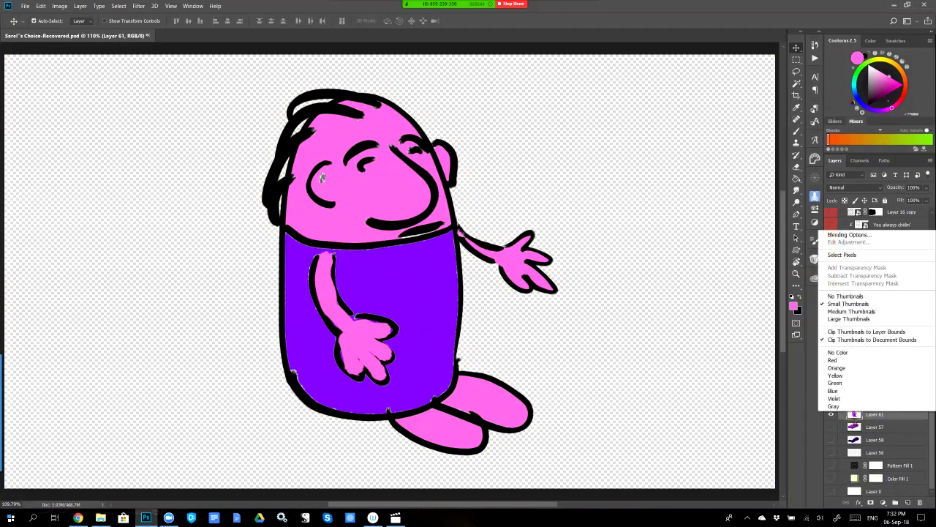
pyautogui.press('Escape')
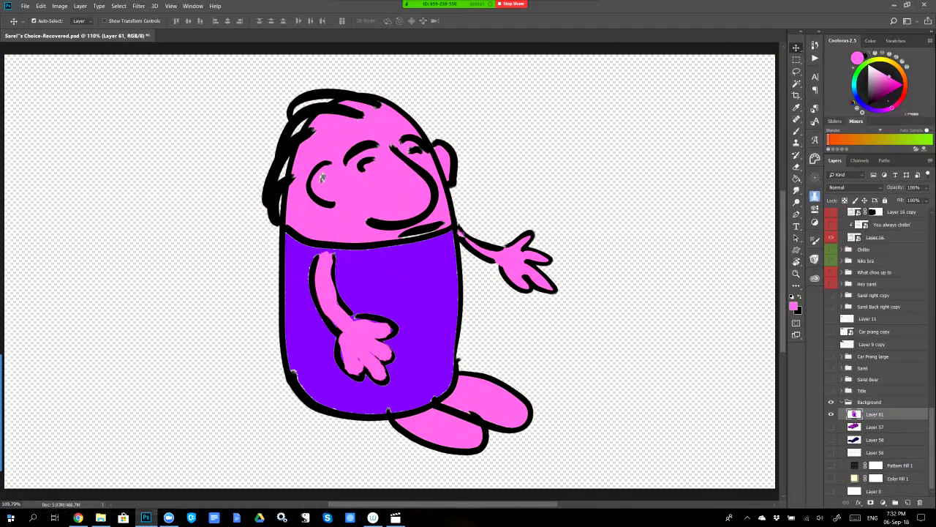
pyautogui.rightClick(875, 414)
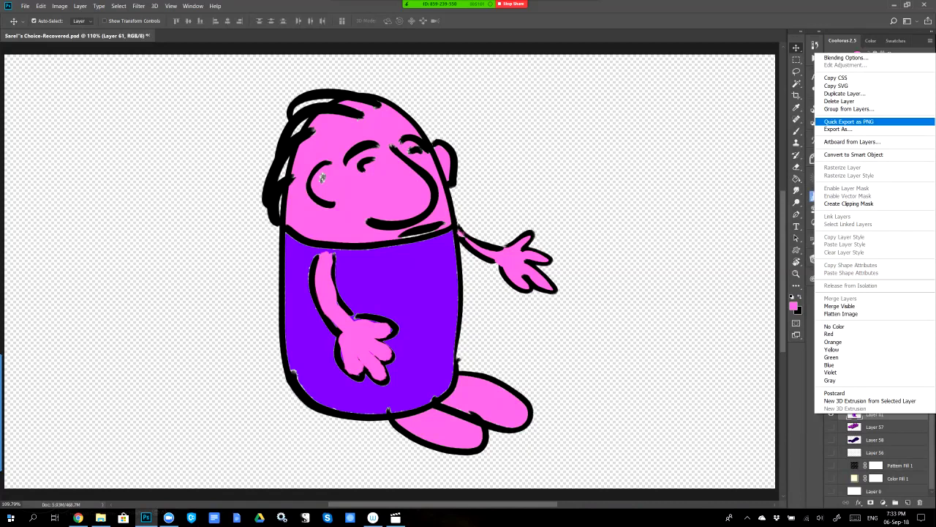
pyautogui.hotkey('ctrl', 'shift', "'")
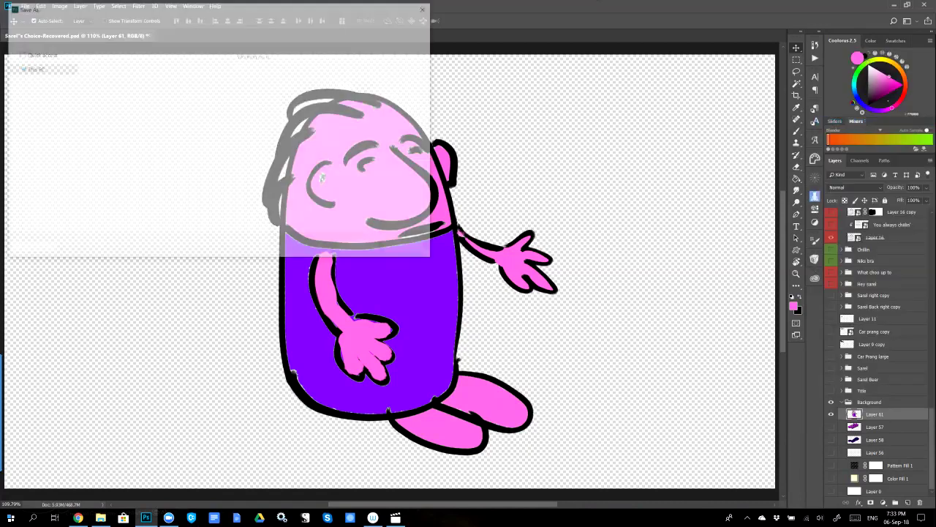
pyautogui.write('Sa')
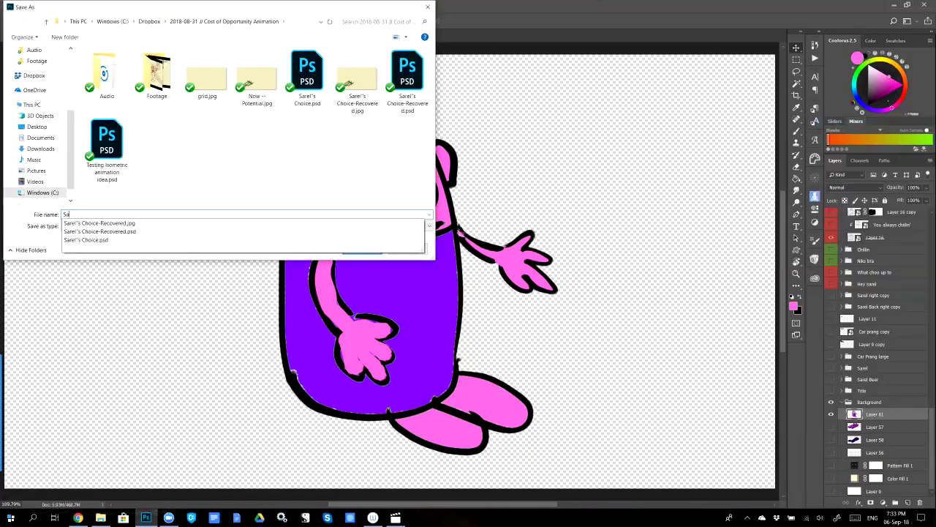
pyautogui.write('rel New')
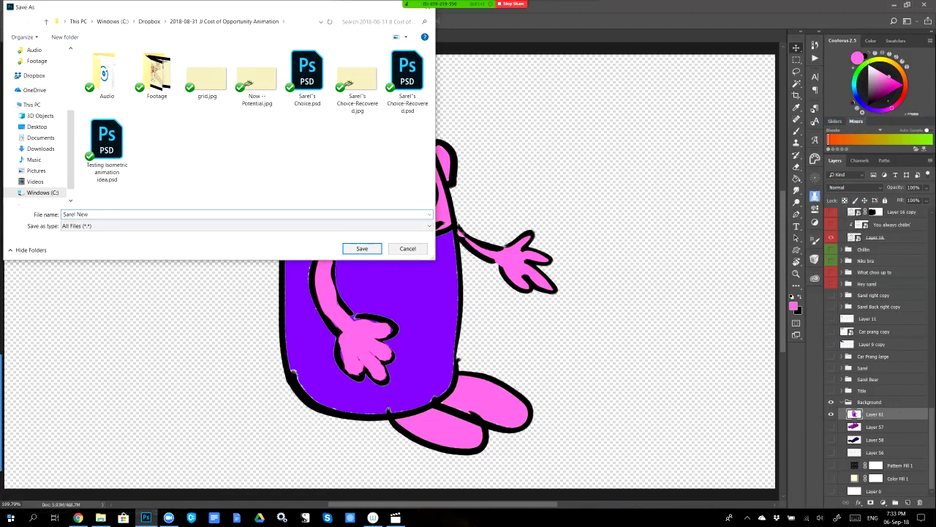
pyautogui.press('Tab')
pyautogui.hotkey('alt', 'Down')
pyautogui.press('Return')
pyautogui.press('Return')
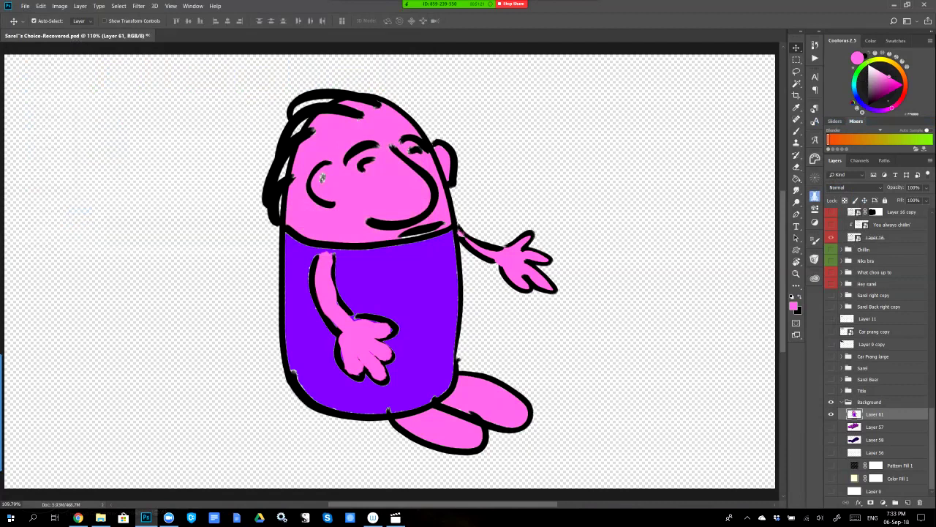
# Switch to File Explorer, preview Sarel New.png in the project folder, select grid.jpg, and return to Photoshop.
pyautogui.hotkey('alt', 'Tab')
pyautogui.hotkey('alt', 'Tab')
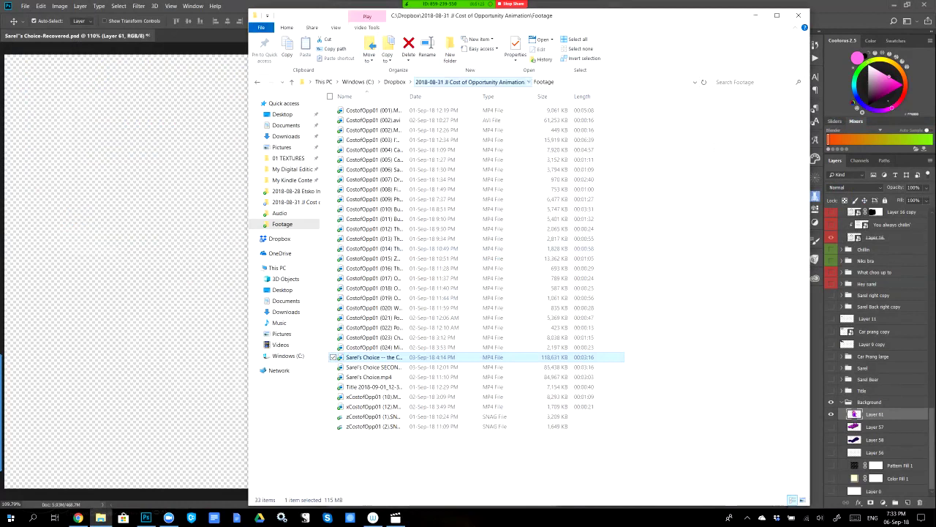
pyautogui.click(469, 81)
pyautogui.doubleClick(565, 117)
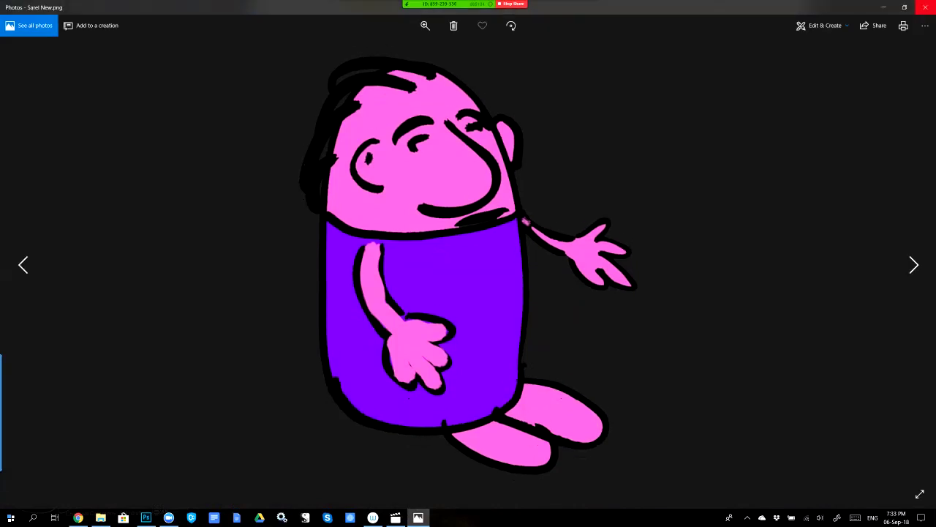
pyautogui.click(925, 7)
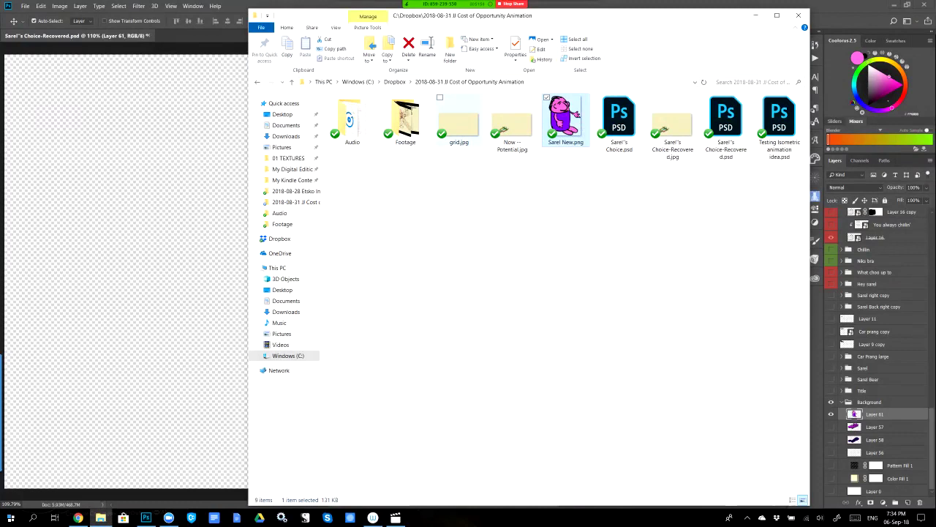
pyautogui.click(458, 120)
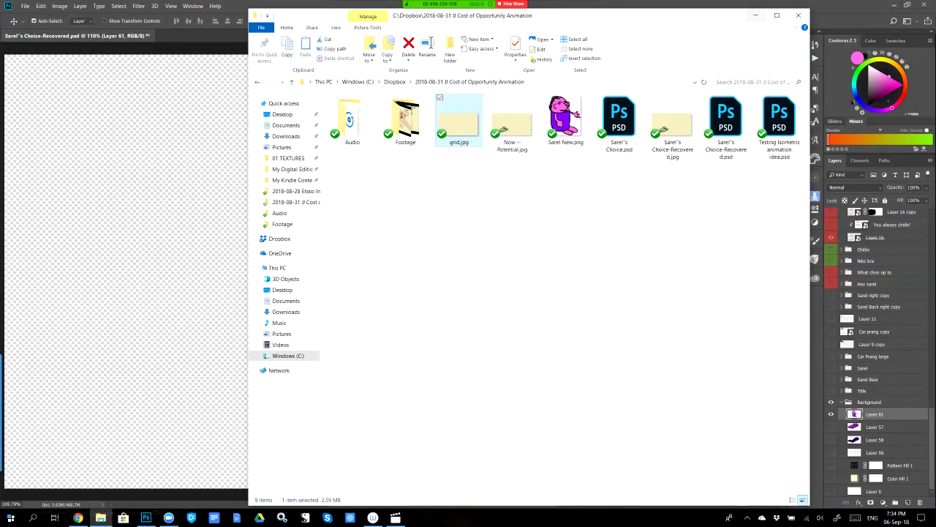
pyautogui.click(756, 15)
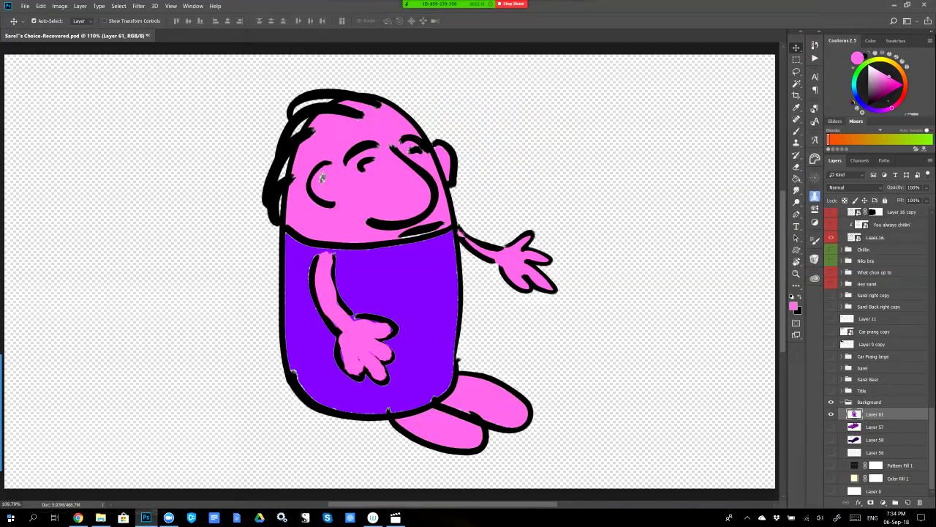
# Shift the character slightly left, lasso its near arm and hand, and cut them onto a separate layer.
pyautogui.moveTo(351, 246); pyautogui.dragTo(292, 235)
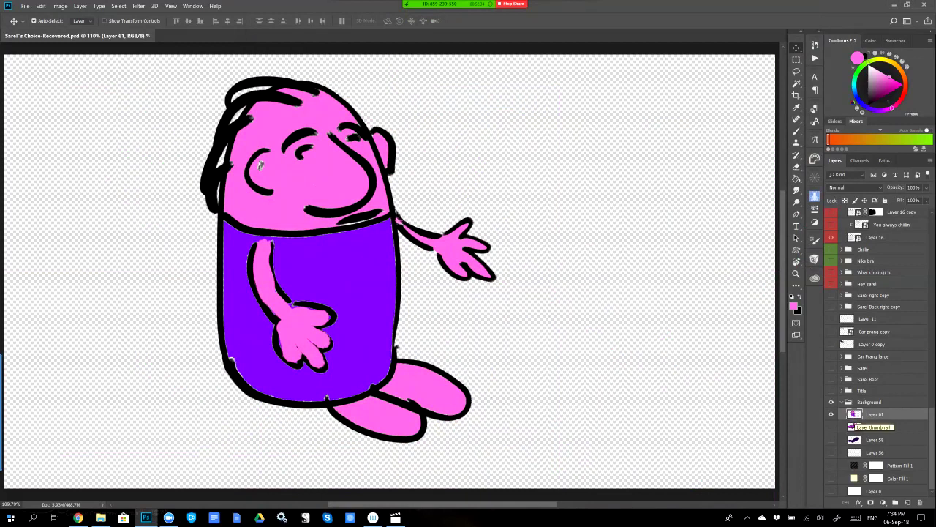
pyautogui.press('l')
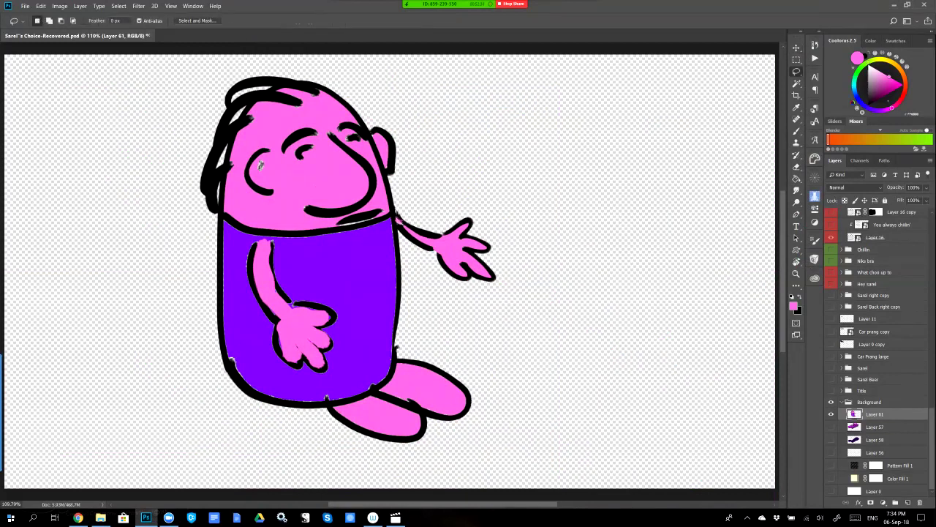
pyautogui.moveTo(249, 257)
pyautogui.mouseDown()
pyautogui.moveTo(249, 289)
pyautogui.moveTo(272, 343)
pyautogui.moveTo(297, 367)
pyautogui.moveTo(329, 362)
pyautogui.moveTo(335, 308)
pyautogui.moveTo(256, 238)
pyautogui.moveTo(250, 252)
pyautogui.mouseUp()
pyautogui.press('v')
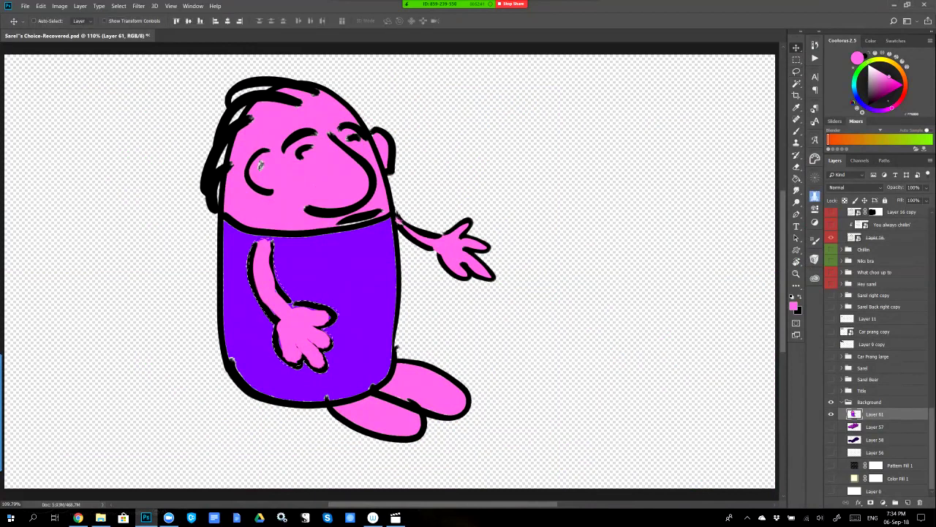
pyautogui.press('Delete')
pyautogui.hotkey('ctrl', 'v')
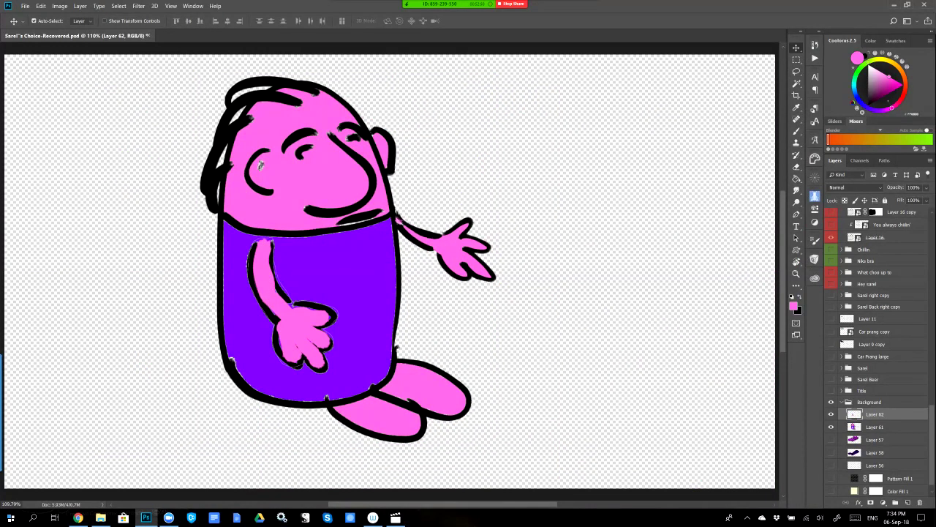
# With the arm layer hidden, fill the arm-shaped hole with the body's purple, paint out the leftover black mark, and show the arm again.
pyautogui.hotkey('ctrl', 'z')
pyautogui.click(874, 426)
pyautogui.keyDown('alt'); pyautogui.click(344, 278); pyautogui.keyUp('alt')
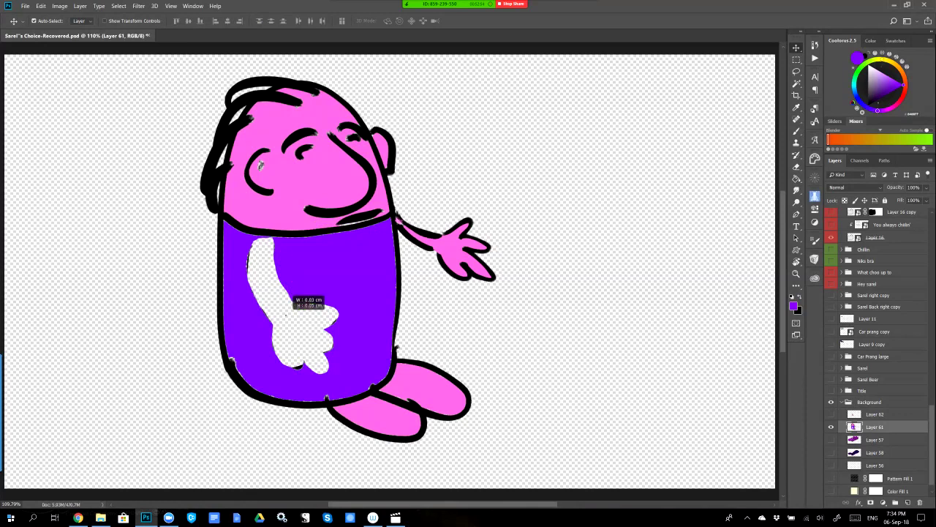
pyautogui.click(308, 302)
pyautogui.press('g')
pyautogui.click(411, 175)
pyautogui.click(470, 194)
pyautogui.click(875, 427)
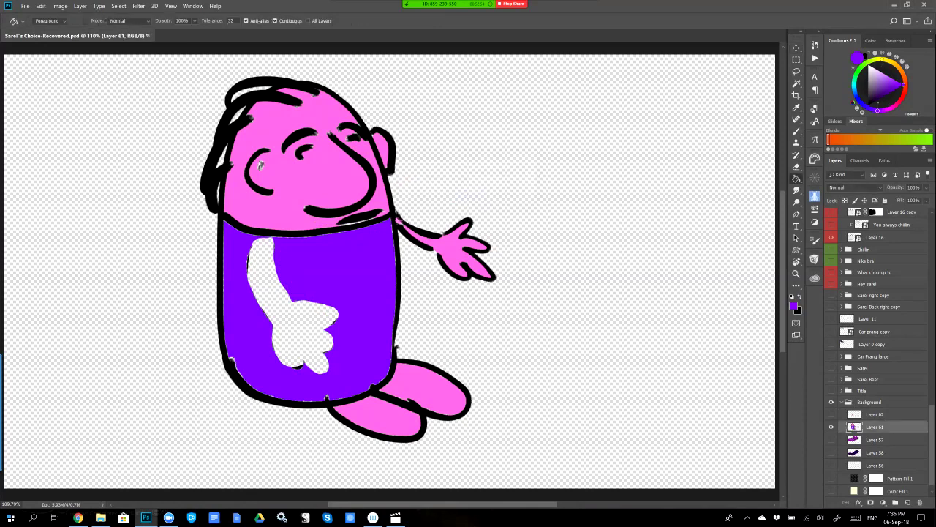
pyautogui.click(297, 315)
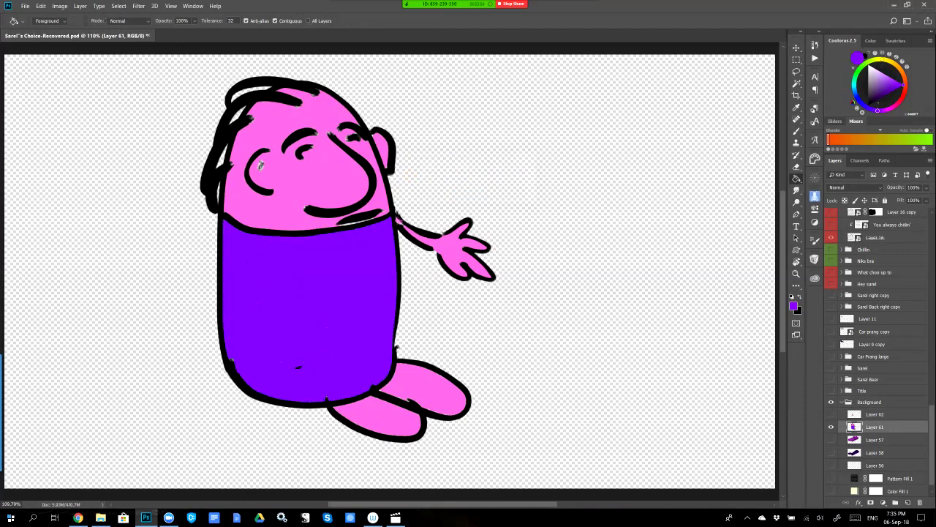
pyautogui.press('b')
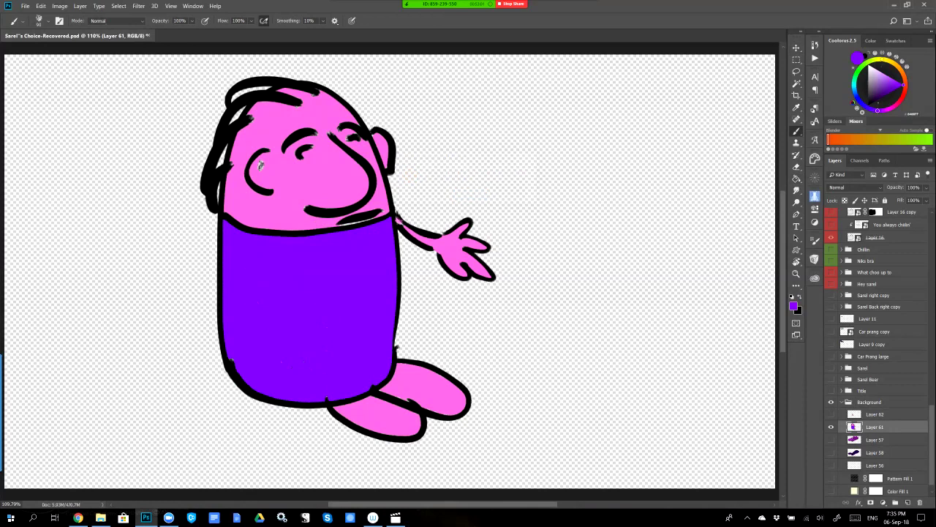
pyautogui.click(831, 414)
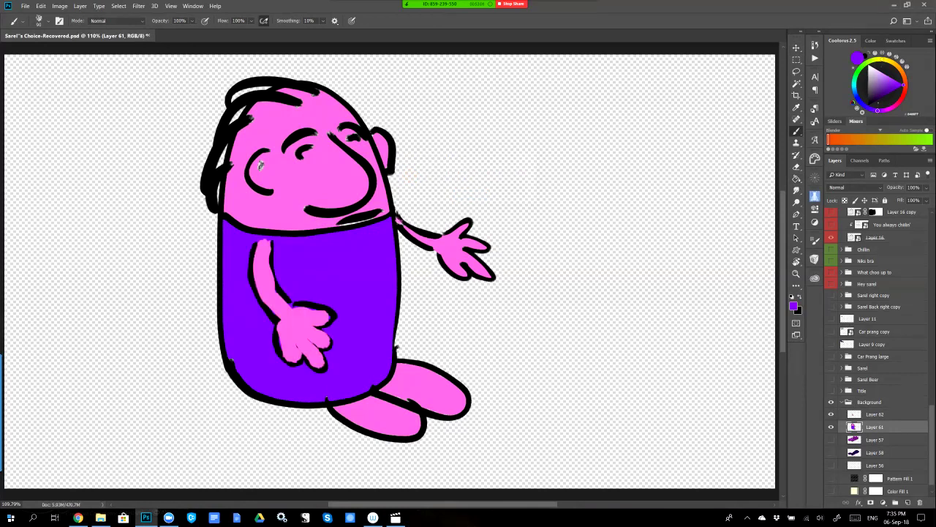
# Check the separated arm and the body one at a time by toggling their layers' visibility, ending with both shown.
pyautogui.click(831, 427)
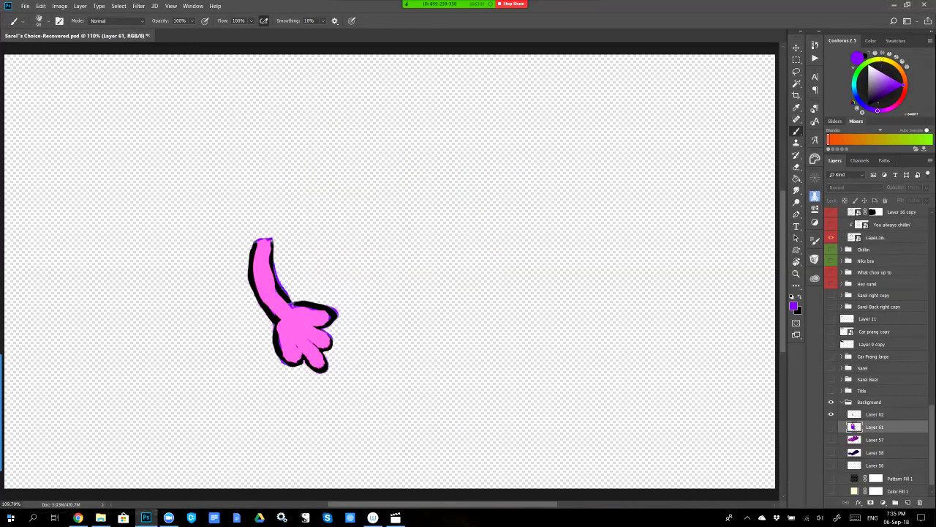
pyautogui.click(875, 414)
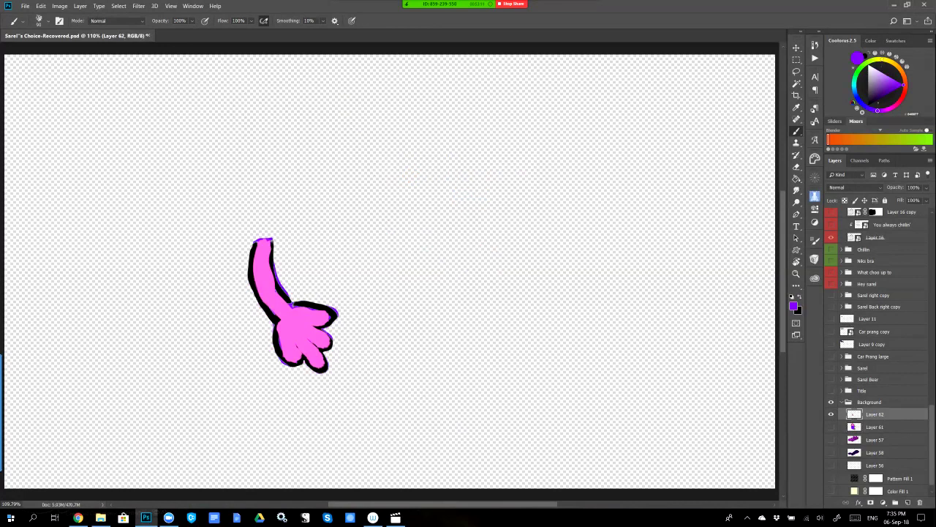
pyautogui.click(831, 414)
pyautogui.click(831, 427)
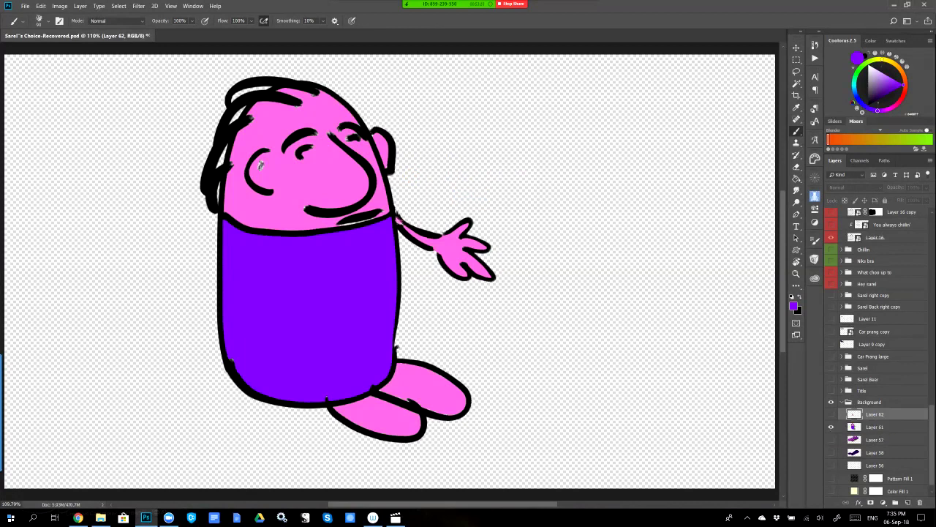
pyautogui.click(831, 414)
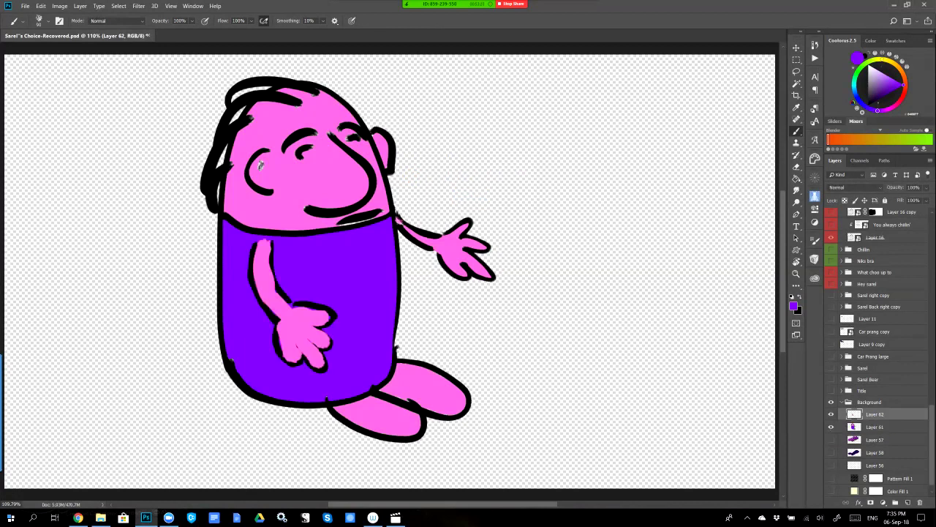
pyautogui.click(877, 401)
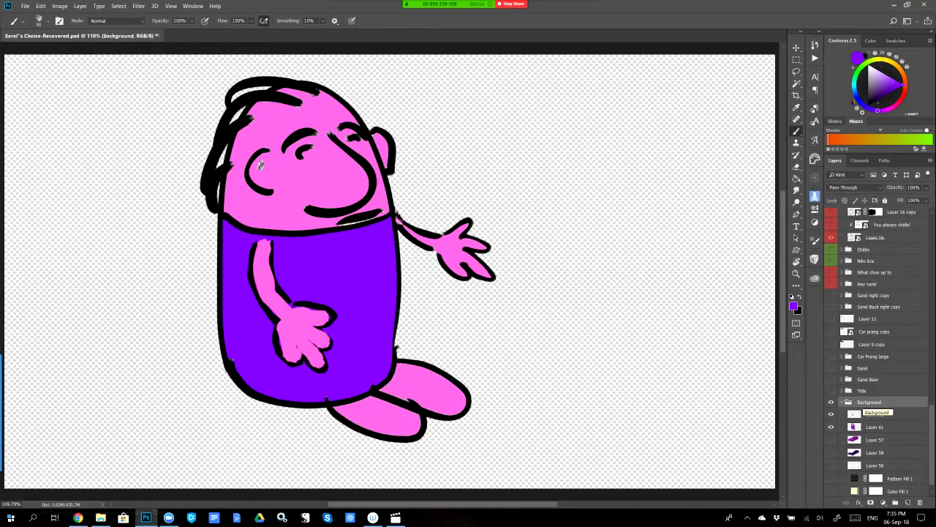
pyautogui.rightClick(874, 402)
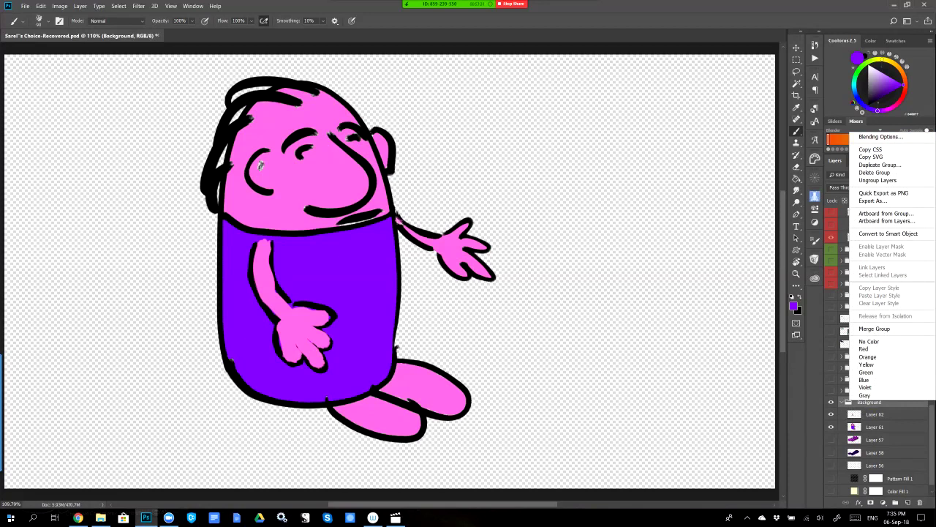
pyautogui.press('Escape')
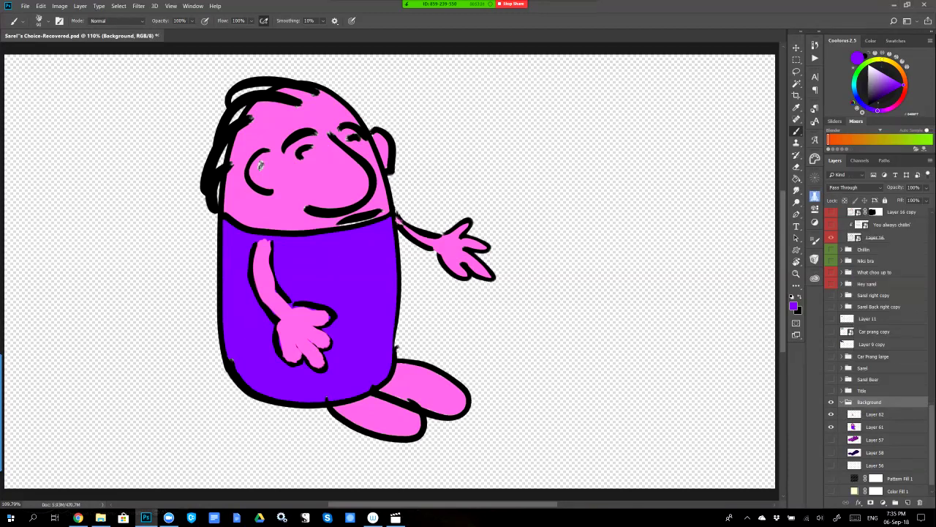
# Rotate the separated near arm counter-clockwise with Free Transform so the forearm and hand are raised across the body.
pyautogui.click(875, 414)
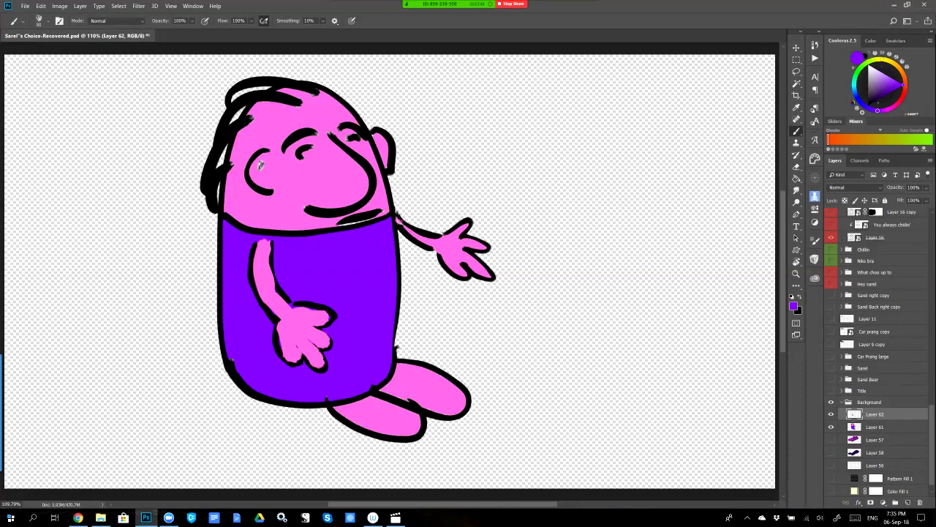
pyautogui.hotkey('ctrl', 't')
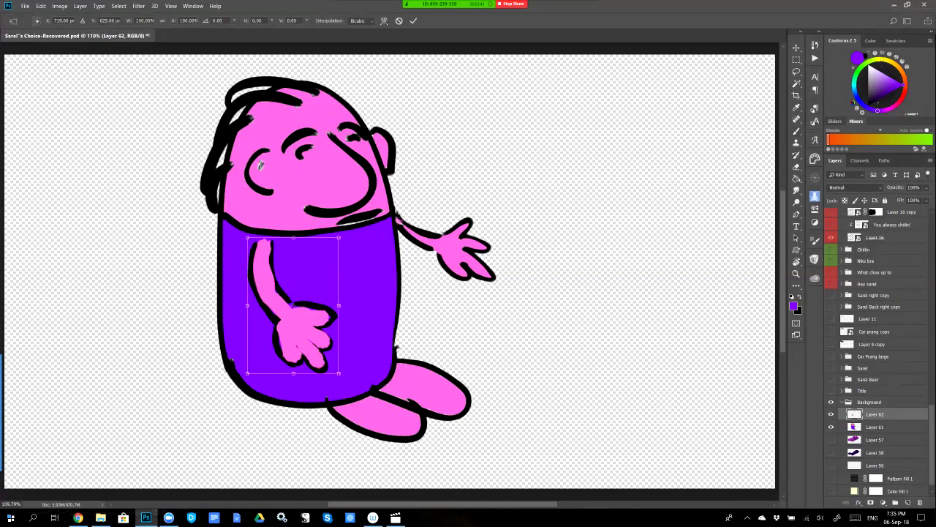
pyautogui.moveTo(366, 369)
pyautogui.mouseDown()
pyautogui.moveTo(382, 355)
pyautogui.moveTo(369, 361)
pyautogui.mouseUp()
pyautogui.moveTo(293, 306); pyautogui.dragTo(214, 187)
pyautogui.moveTo(395, 330); pyautogui.dragTo(501, 437)
pyautogui.press('b')
pyautogui.press('Return')
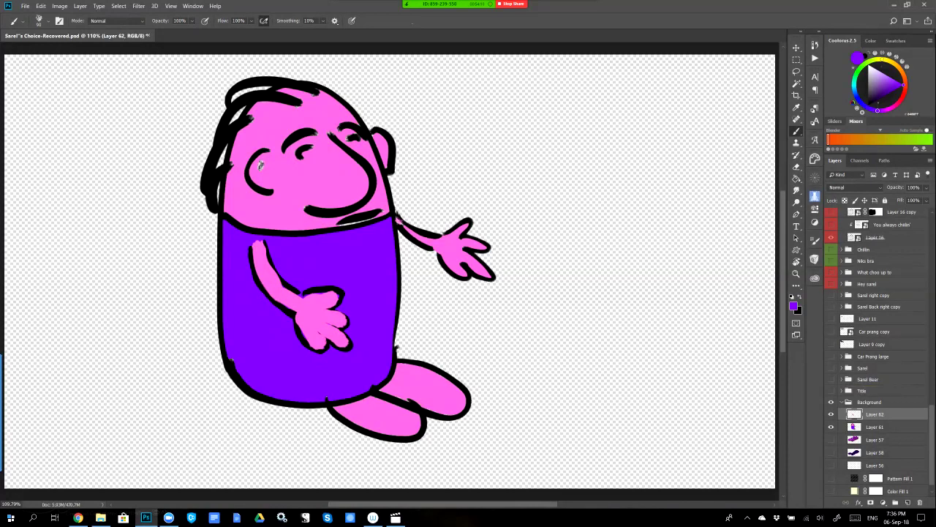
# Make the Color Fill 1, Pattern Fill 1 and Layer 56 layers visible behind the character.
pyautogui.click(831, 490)
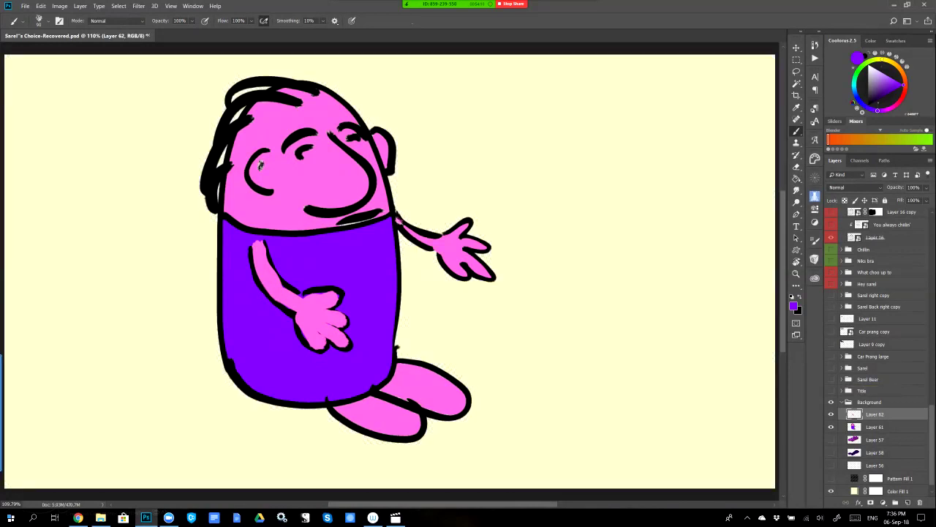
pyautogui.click(831, 479)
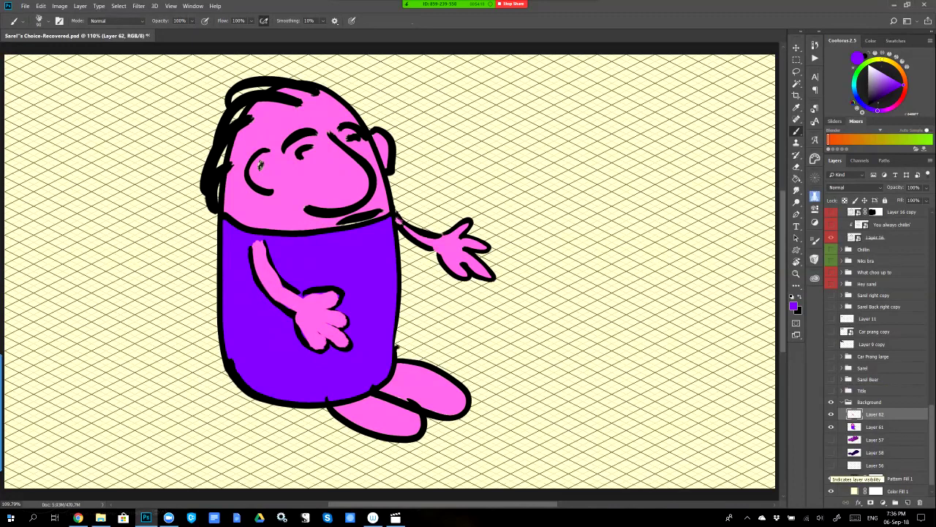
pyautogui.click(831, 465)
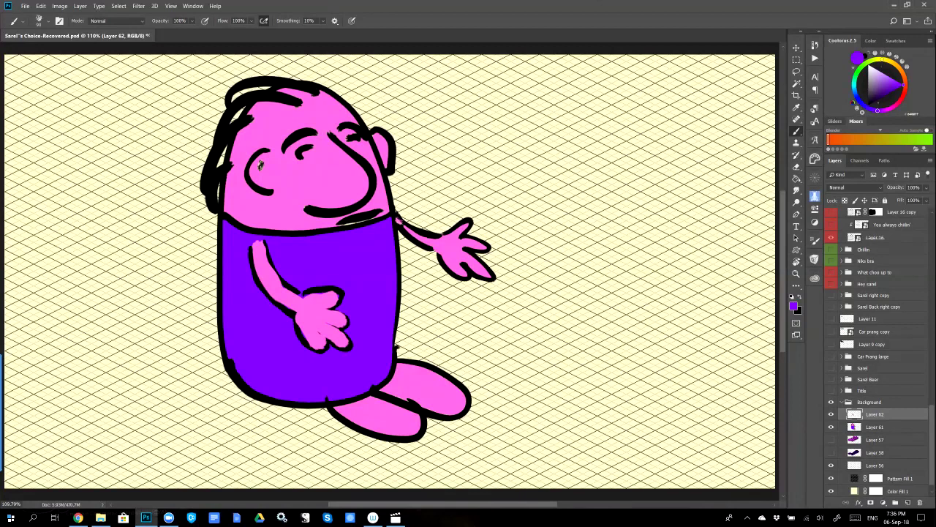
# Link the arm layer (Layer 62) and the body layer (Layer 61) together.
pyautogui.press('v')
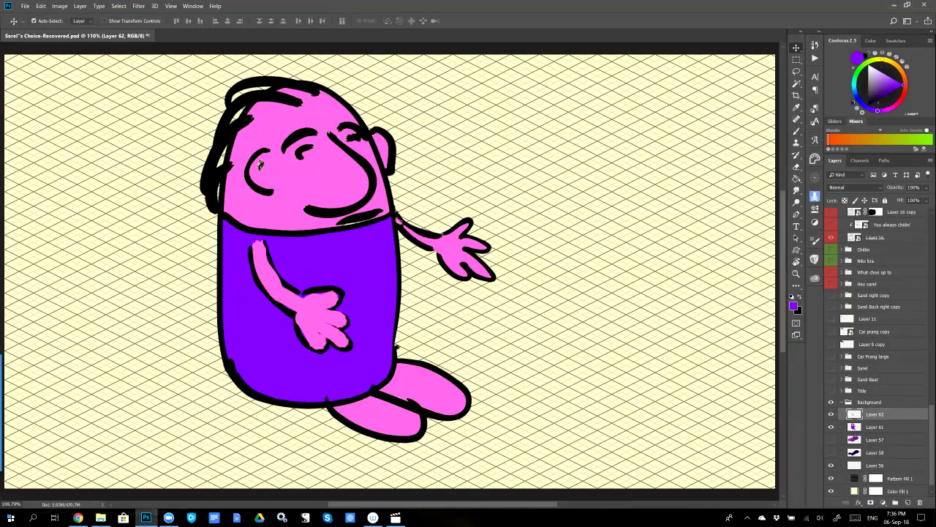
pyautogui.doubleClick(875, 426)
pyautogui.press('Return')
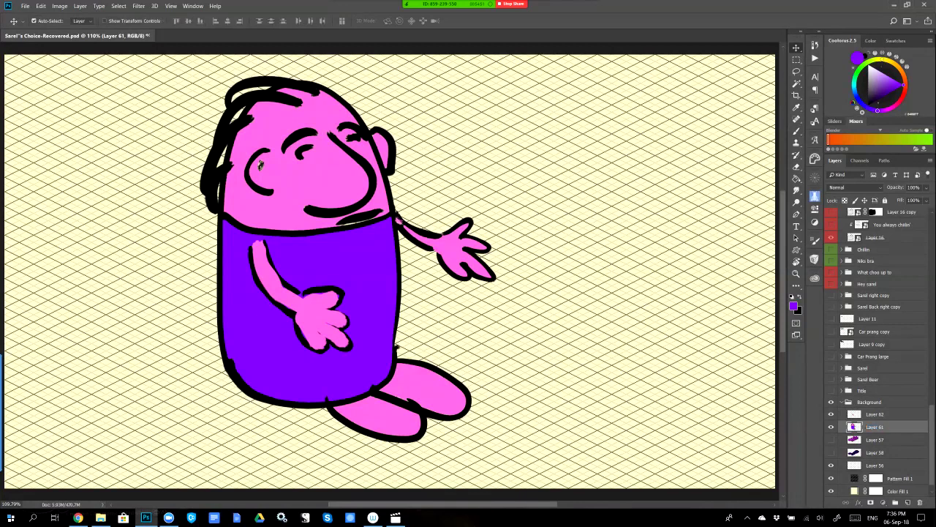
pyautogui.keyDown('shift'); pyautogui.click(875, 414); pyautogui.keyUp('shift')
pyautogui.click(846, 503)
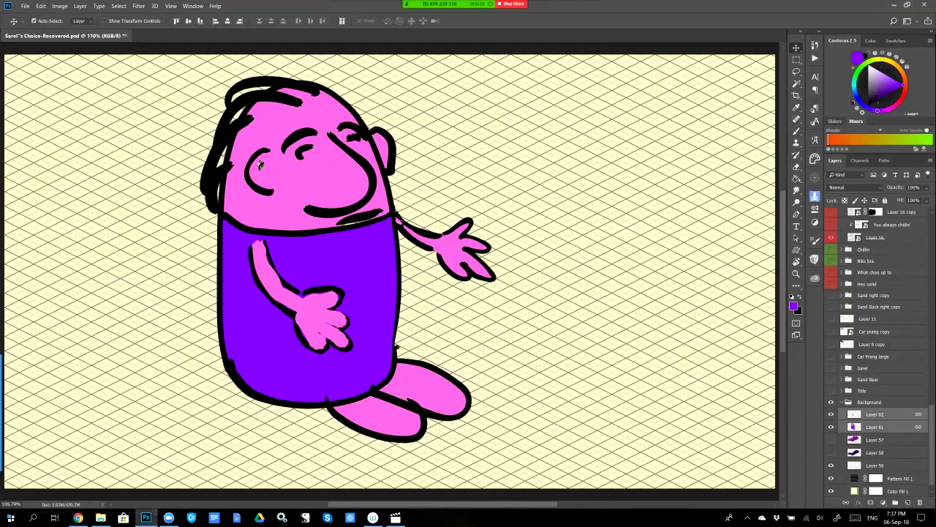
pyautogui.press('0')
pyautogui.press('0')
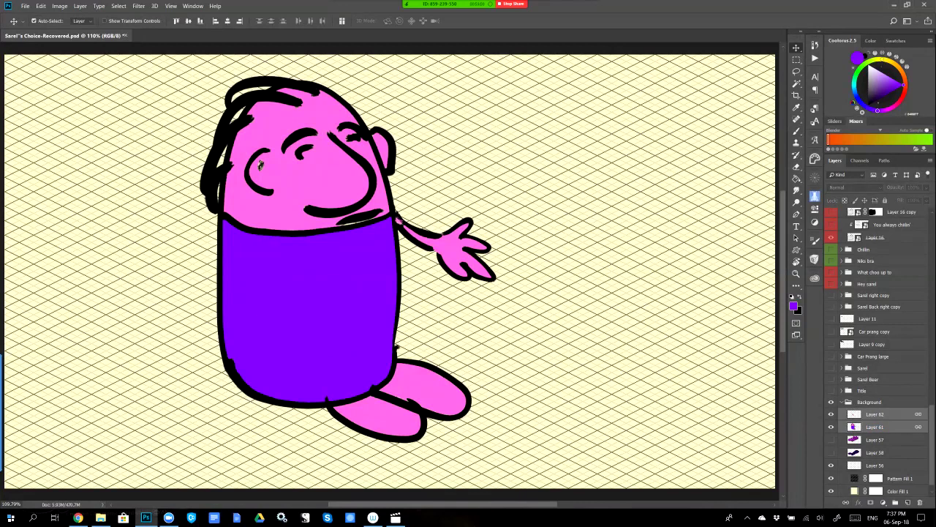
pyautogui.press('0')
pyautogui.press('0')
pyautogui.press('0')
pyautogui.press('0')
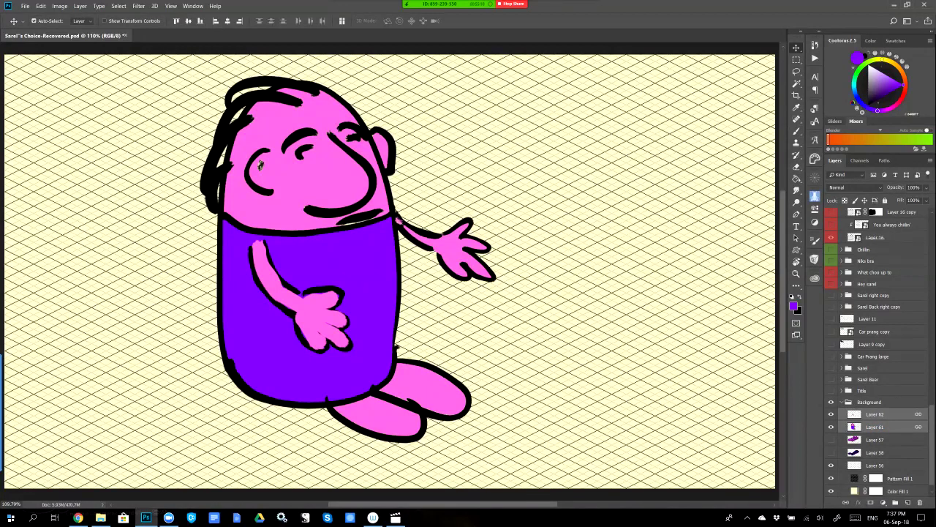
# Move the linked arm and body slightly right together, and shift only the body slightly up and right with its link disabled.
pyautogui.click(875, 414)
pyautogui.moveTo(351, 308)
pyautogui.mouseDown()
pyautogui.moveTo(483, 256)
pyautogui.moveTo(300, 314)
pyautogui.moveTo(485, 315)
pyautogui.moveTo(528, 301)
pyautogui.moveTo(209, 300)
pyautogui.moveTo(501, 303)
pyautogui.moveTo(344, 301)
pyautogui.moveTo(384, 311)
pyautogui.moveTo(343, 300)
pyautogui.mouseUp()
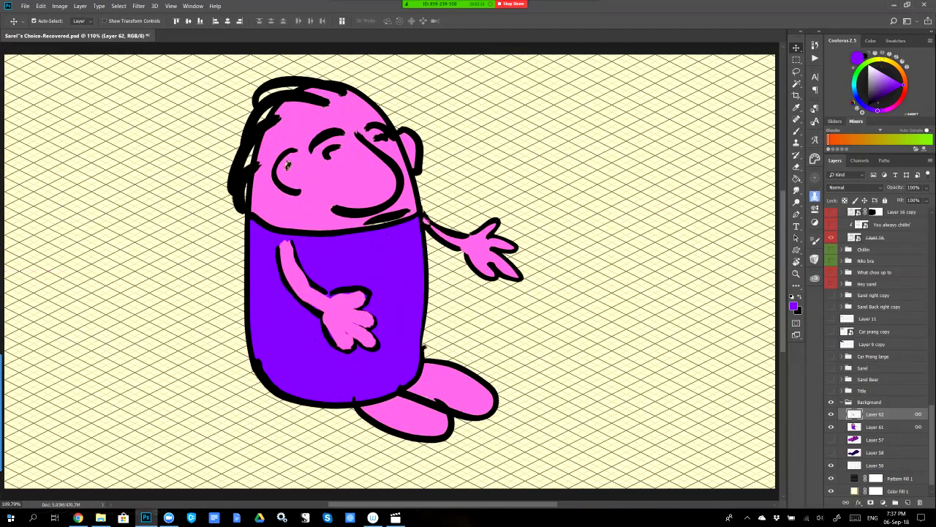
pyautogui.keyDown('shift'); pyautogui.click(918, 414); pyautogui.keyUp('shift')
pyautogui.moveTo(364, 360)
pyautogui.mouseDown()
pyautogui.moveTo(593, 337)
pyautogui.moveTo(612, 343)
pyautogui.moveTo(371, 373)
pyautogui.moveTo(608, 337)
pyautogui.moveTo(362, 348)
pyautogui.moveTo(354, 358)
pyautogui.moveTo(376, 353)
pyautogui.mouseUp()
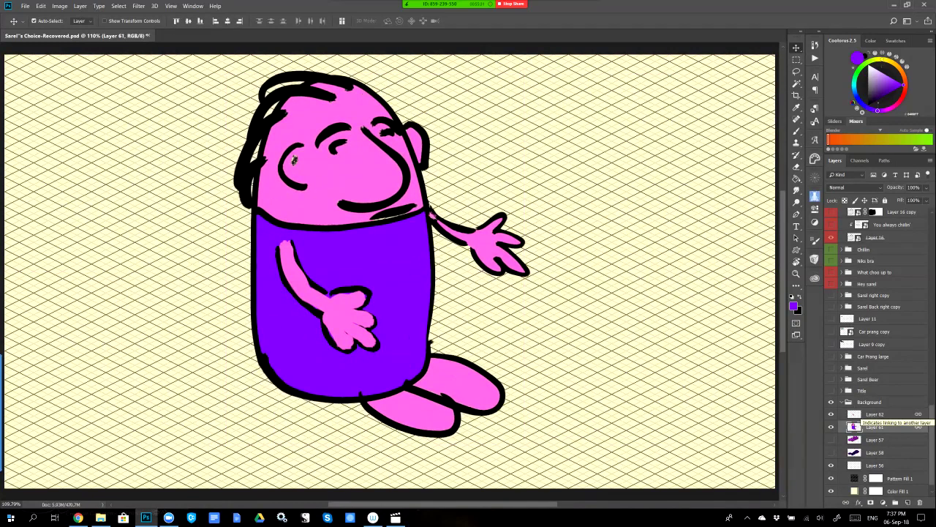
# Move the linked arm and body together across the canvas, placing the character near the canvas's left edge.
pyautogui.click(907, 402)
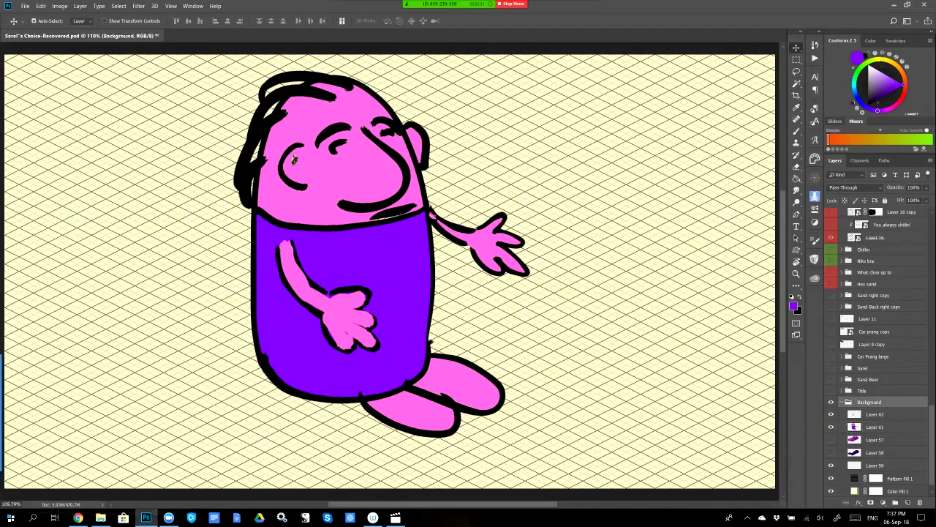
pyautogui.hotkey('ctrl', ',')
pyautogui.hotkey('ctrl', ',')
pyautogui.moveTo(347, 173); pyautogui.dragTo(397, 195)
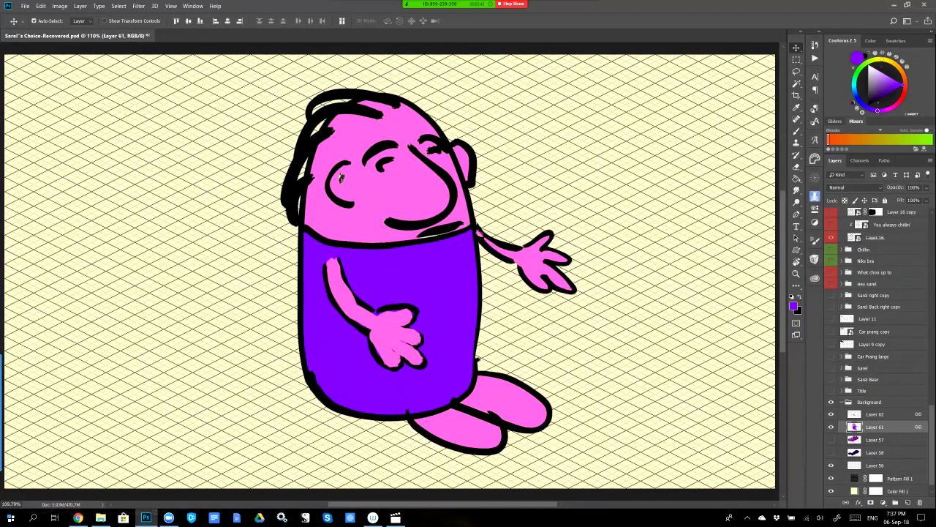
pyautogui.click(871, 401)
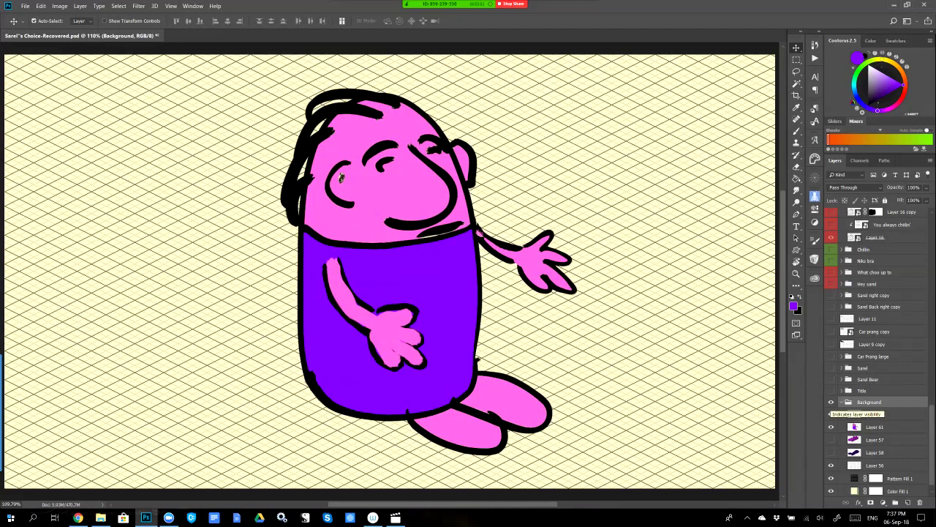
pyautogui.click(831, 414)
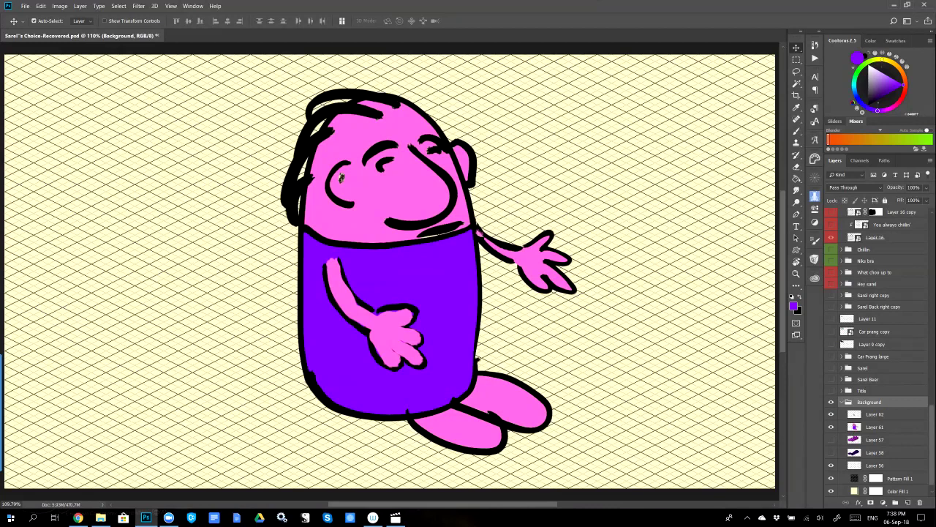
pyautogui.moveTo(377, 237); pyautogui.dragTo(124, 237)
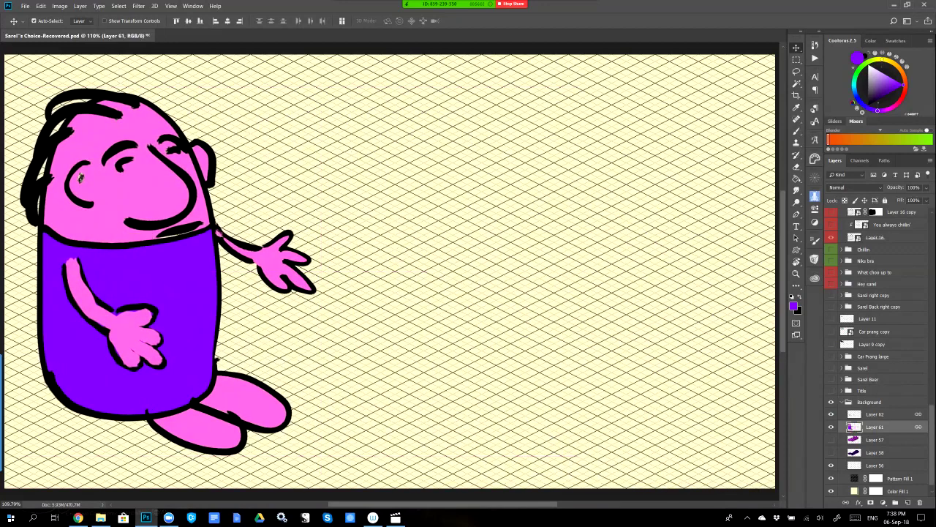
# Duplicate both the arm and body layers and move the copied character to the right half of the canvas.
pyautogui.press('ctrl')
pyautogui.hotkey('alt', 'shift', ']')
pyautogui.hotkey('ctrl', 'j')
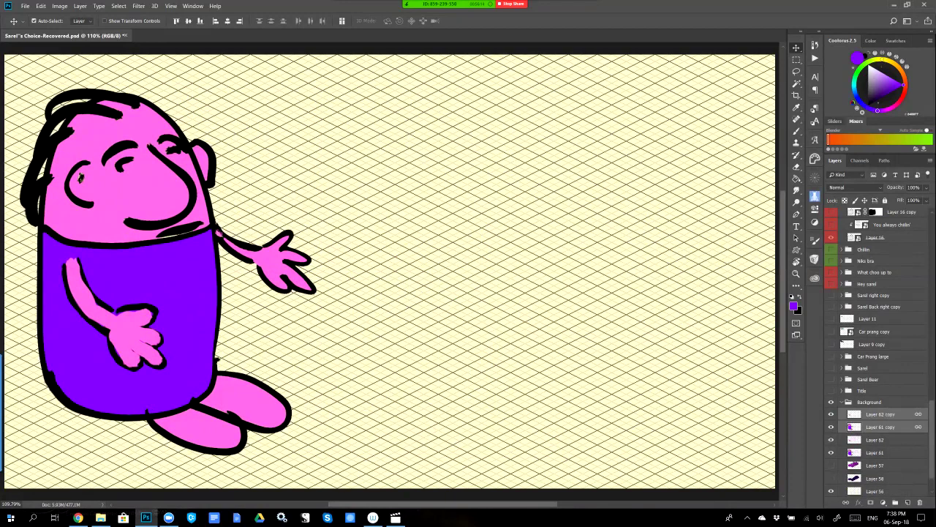
pyautogui.moveTo(228, 329); pyautogui.dragTo(588, 329)
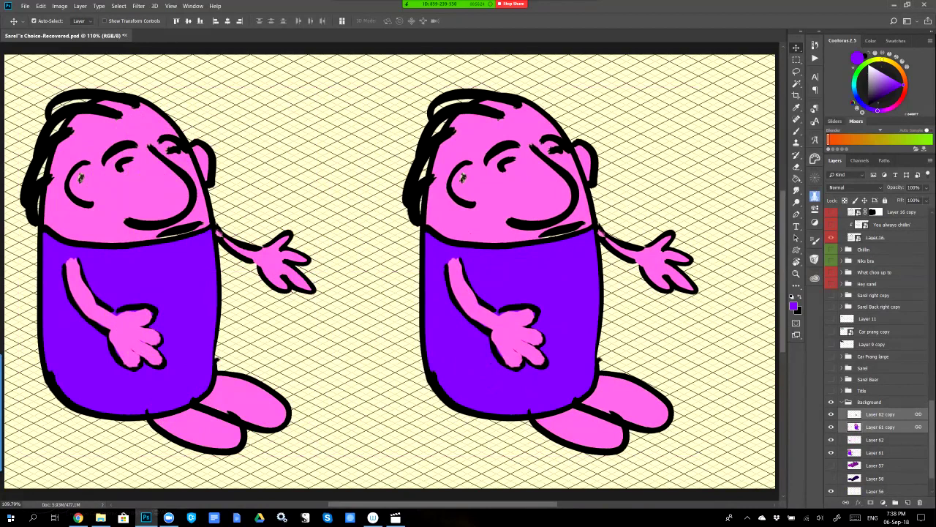
# Flip the copied character horizontally so it faces the original.
pyautogui.rightClick(493, 262)
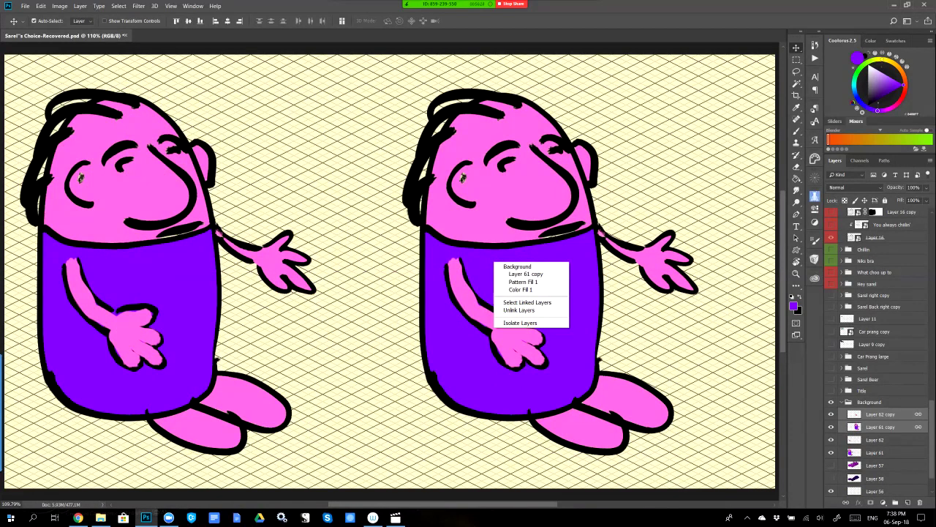
pyautogui.press('Escape')
pyautogui.hotkey('ctrl', 't')
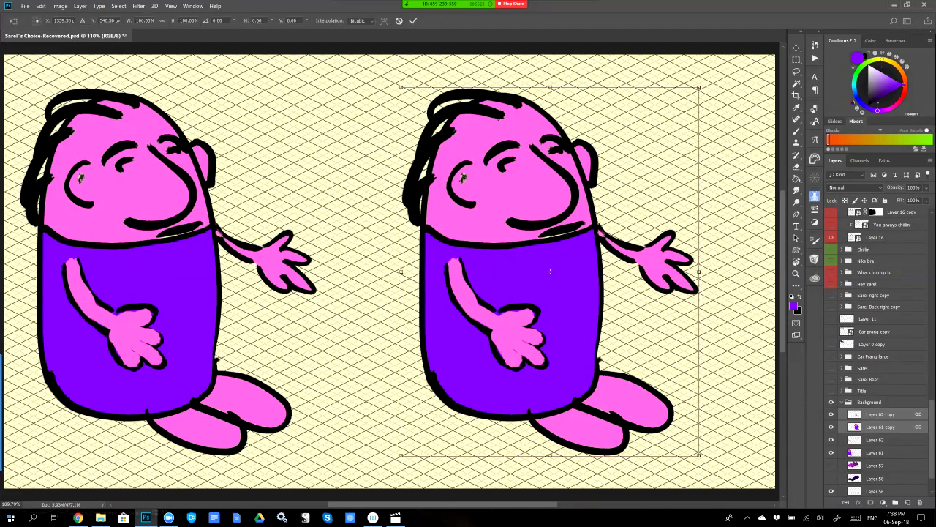
pyautogui.rightClick(527, 290)
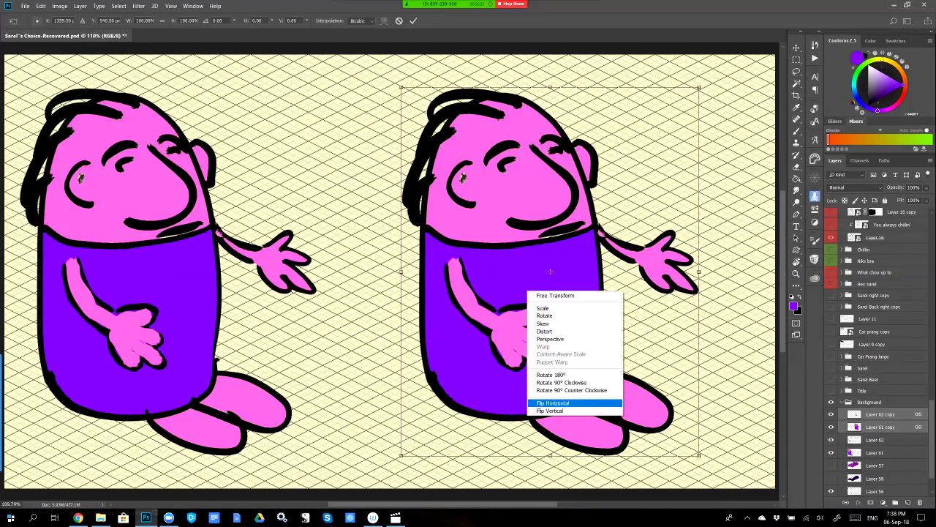
pyautogui.click(553, 403)
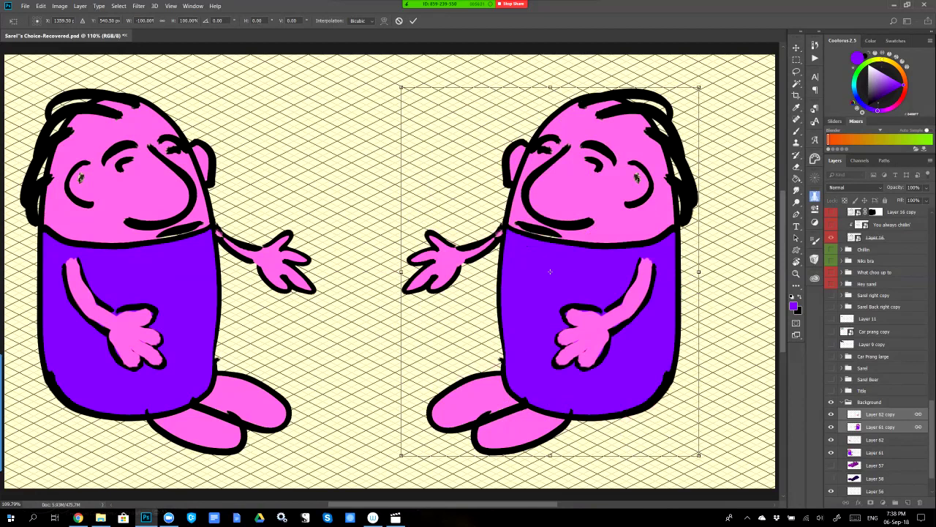
pyautogui.press('Return')
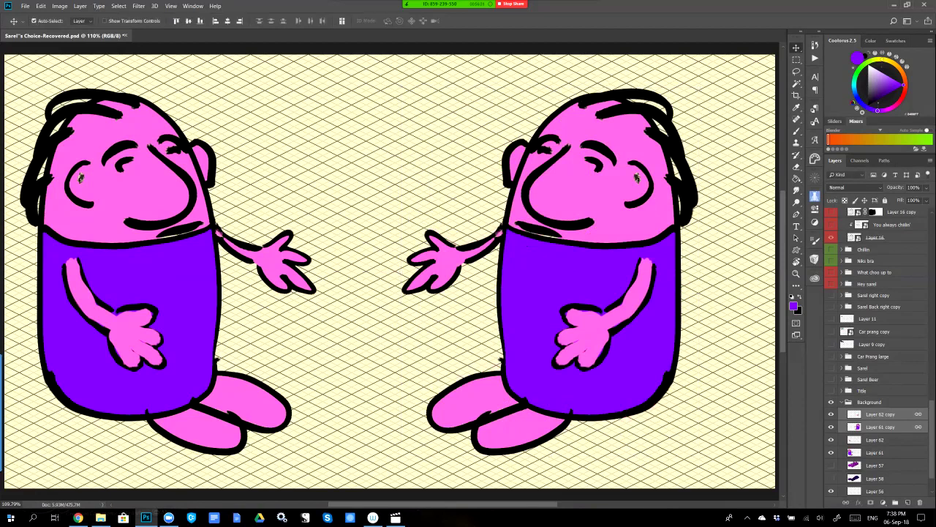
# On a new layer, brush a third character's black outline between the two, with body, collar line, ear, outstretched hand and feet.
pyautogui.hotkey('ctrl', 'shift', 'alt', 'n')
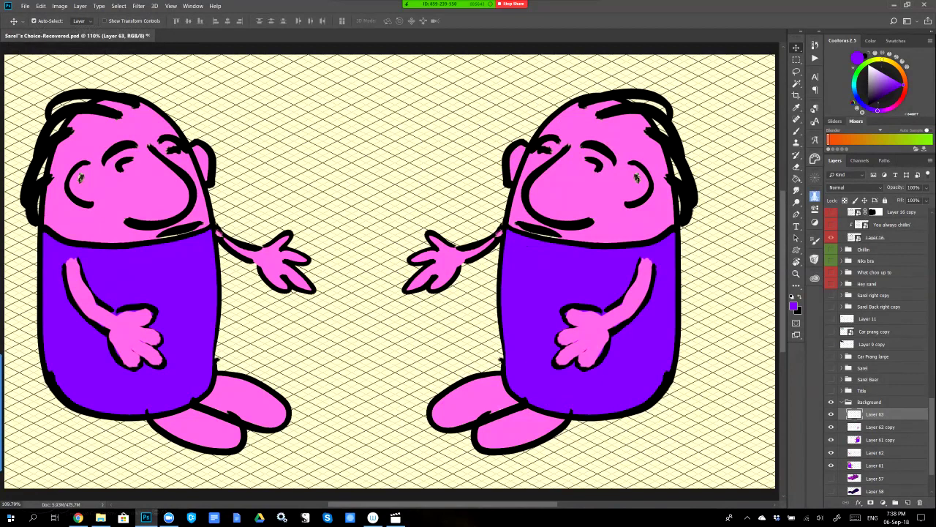
pyautogui.press('b')
pyautogui.moveTo(322, 399)
pyautogui.mouseDown()
pyautogui.moveTo(298, 226)
pyautogui.moveTo(430, 108)
pyautogui.moveTo(512, 387)
pyautogui.moveTo(351, 426)
pyautogui.moveTo(305, 393)
pyautogui.mouseUp()
pyautogui.moveTo(522, 395)
pyautogui.mouseDown()
pyautogui.moveTo(556, 297)
pyautogui.moveTo(560, 319)
pyautogui.moveTo(545, 294)
pyautogui.mouseUp()
pyautogui.moveTo(448, 256)
pyautogui.mouseDown()
pyautogui.moveTo(523, 235)
pyautogui.moveTo(538, 242)
pyautogui.mouseUp()
pyautogui.moveTo(560, 193)
pyautogui.mouseDown()
pyautogui.moveTo(524, 221)
pyautogui.moveTo(572, 237)
pyautogui.moveTo(575, 253)
pyautogui.mouseUp()
pyautogui.moveTo(468, 136)
pyautogui.mouseDown()
pyautogui.moveTo(499, 174)
pyautogui.moveTo(477, 192)
pyautogui.mouseUp()
pyautogui.moveTo(497, 233); pyautogui.dragTo(283, 214)
pyautogui.moveTo(356, 322); pyautogui.dragTo(382, 425)
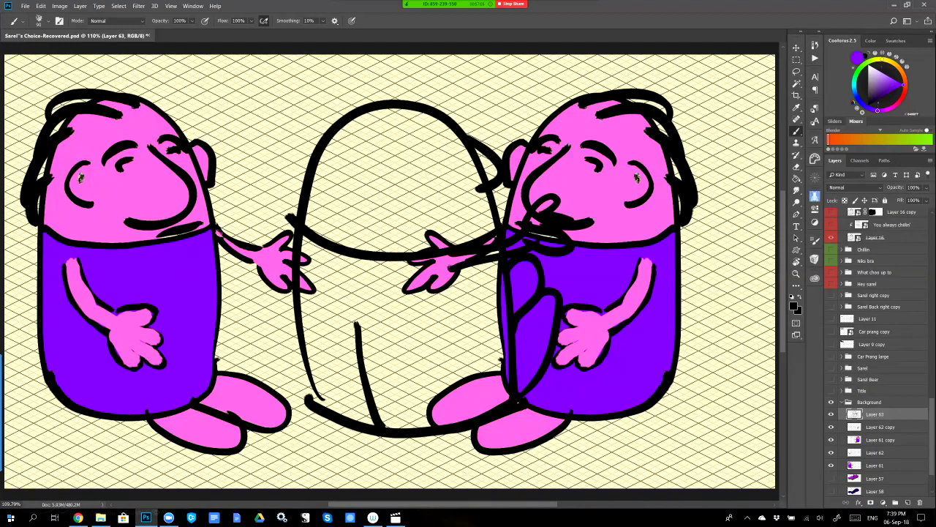
# Fill the middle character's head, ear and hand with pink sampled from the right-hand character's face, undoing the fill over the outlines.
pyautogui.press('g')
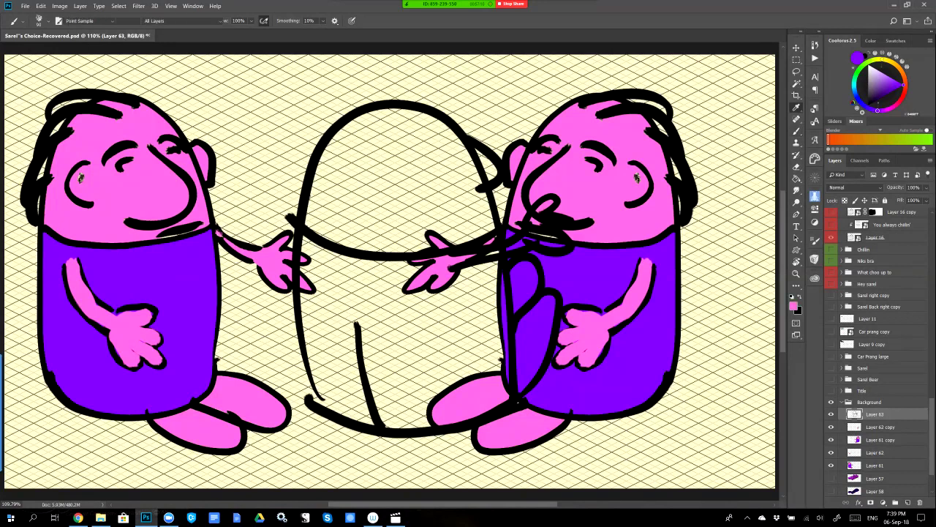
pyautogui.keyDown('alt'); pyautogui.click(572, 185); pyautogui.keyUp('alt')
pyautogui.click(395, 176)
pyautogui.click(487, 167)
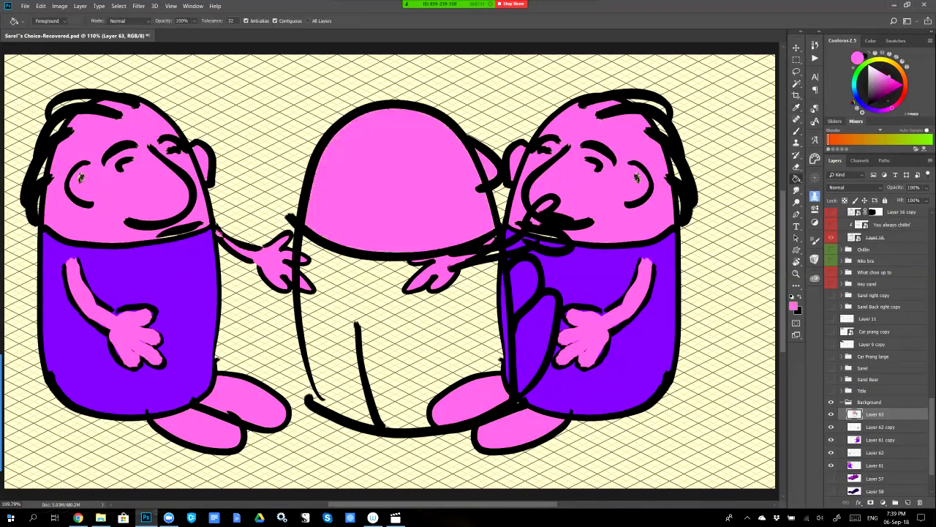
pyautogui.click(547, 226)
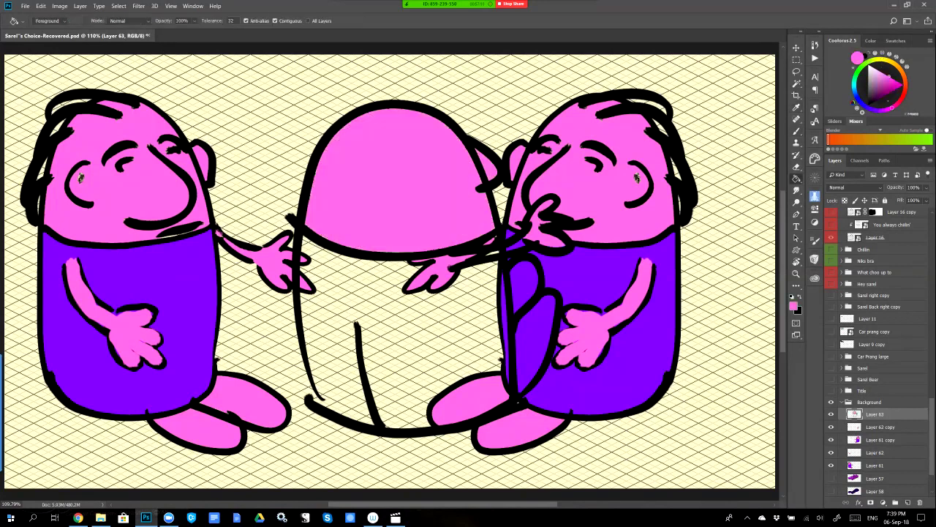
pyautogui.hotkey('shift', 'alt', 'BackSpace')
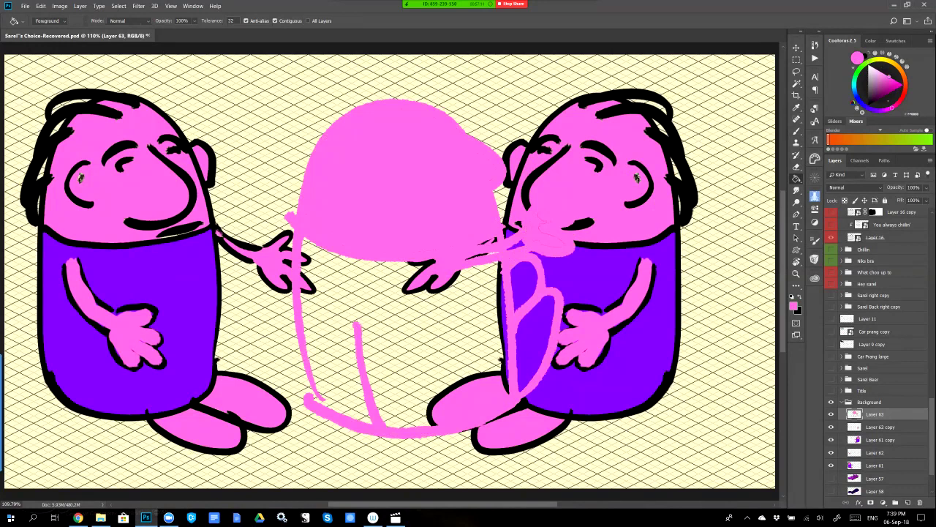
pyautogui.hotkey('ctrl', 'z')
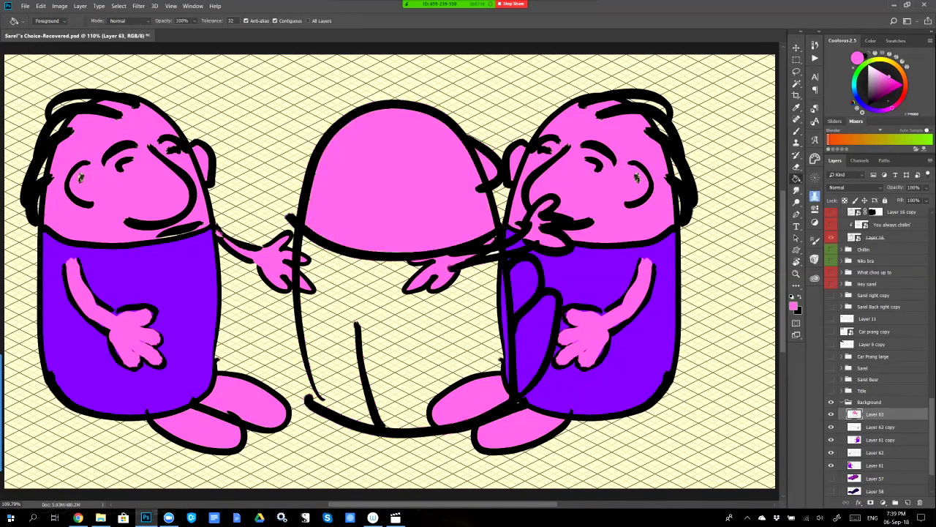
# Undo the last fills and brush pink along the middle character's outstretched arm.
pyautogui.hotkey('ctrl', 'z')
pyautogui.hotkey('ctrl', 'z')
pyautogui.press('b')
pyautogui.moveTo(533, 232); pyautogui.dragTo(439, 257)
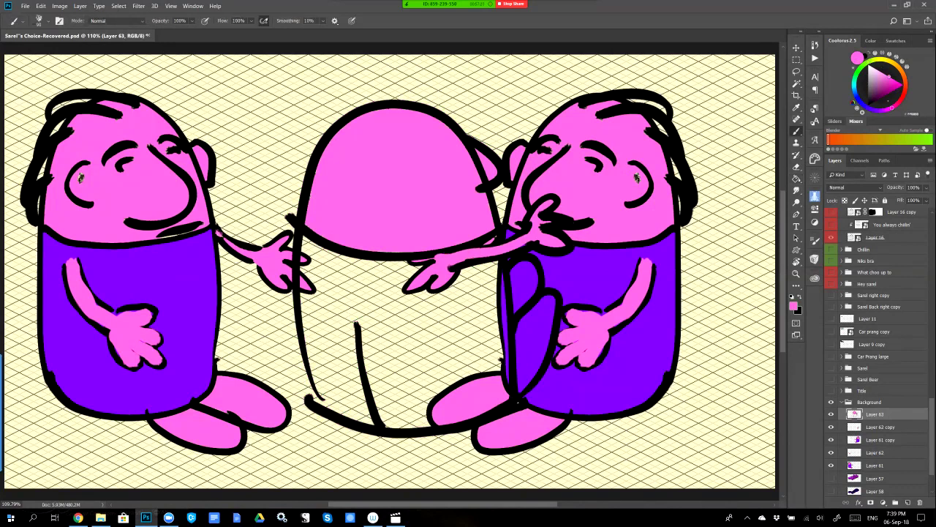
# Sample purple from the right-hand character's body, close the gap in the middle character's lower outline with the brush, and fill its body purple.
pyautogui.keyDown('alt'); pyautogui.click(592, 275); pyautogui.keyUp('alt')
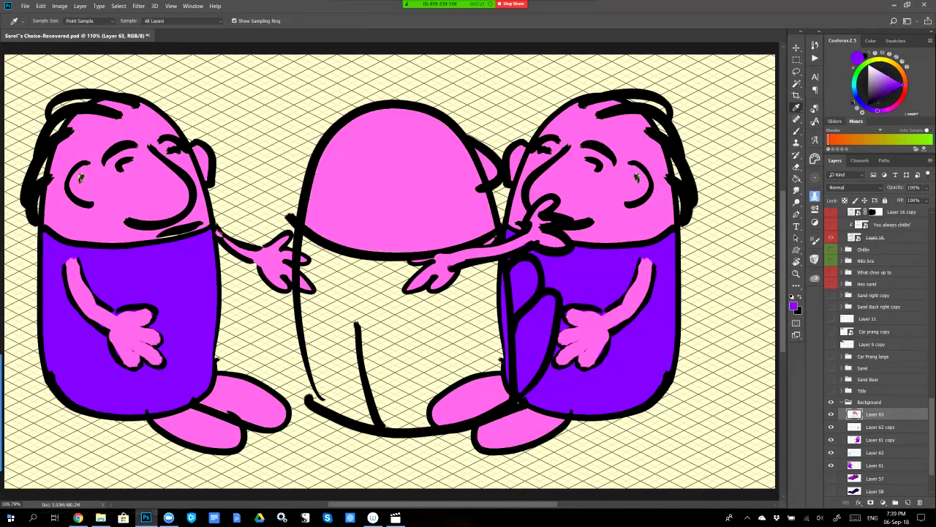
pyautogui.press('g')
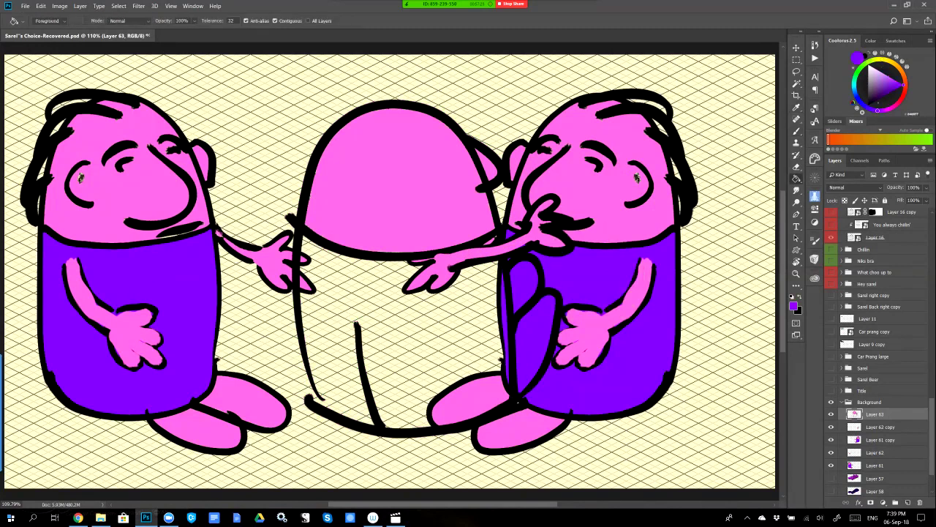
pyautogui.click(390, 271)
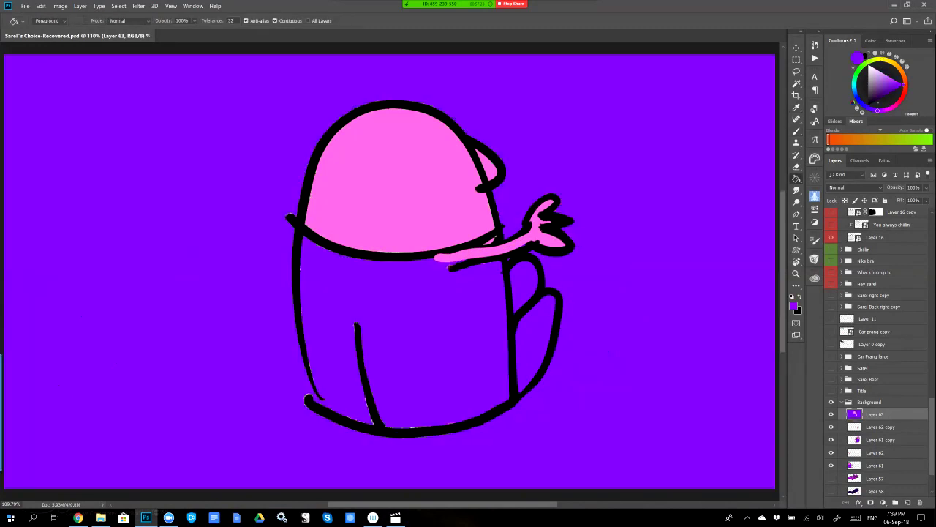
pyautogui.hotkey('ctrl', 'z')
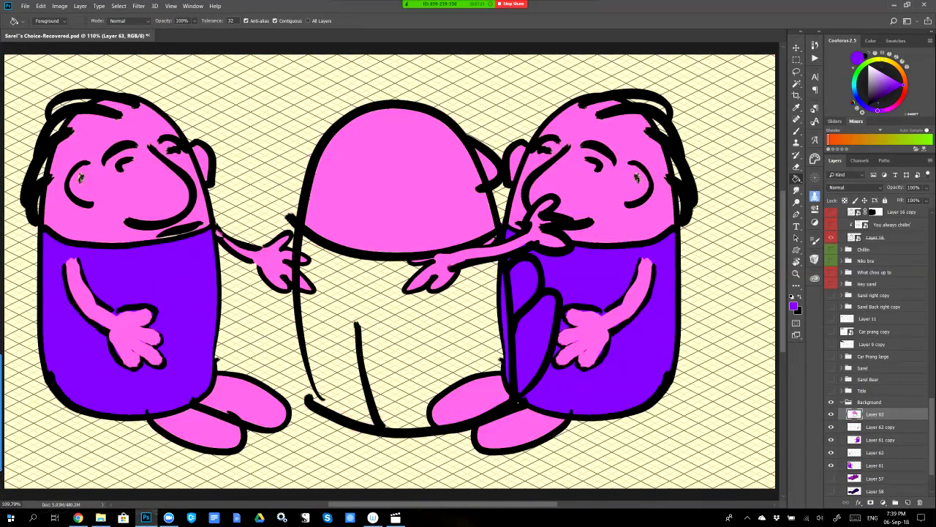
pyautogui.press('b')
pyautogui.moveTo(313, 357); pyautogui.dragTo(334, 409)
pyautogui.press('g')
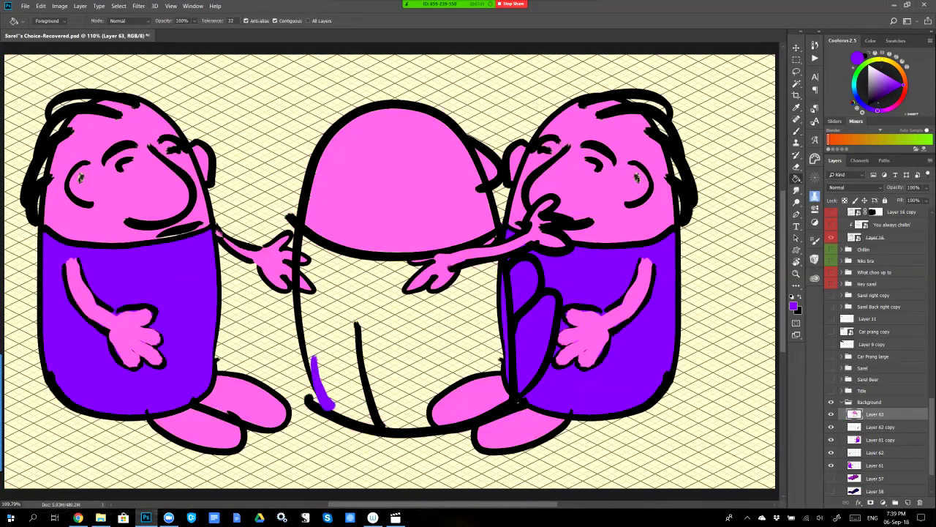
pyautogui.click(399, 336)
# Fill both of the middle character's feet with pink sampled from its head.
pyautogui.keyDown('alt'); pyautogui.click(393, 204); pyautogui.keyUp('alt')
pyautogui.click(524, 287)
pyautogui.click(534, 343)
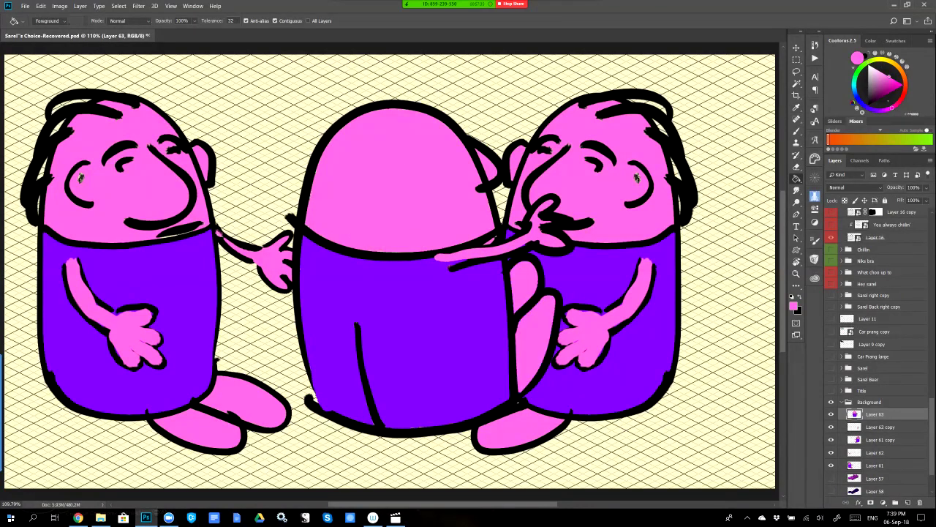
# Transform the middle character to about 87% width and 103% height, positioned between the two side characters.
pyautogui.hotkey('ctrl', 't')
pyautogui.moveTo(284, 269); pyautogui.dragTo(322, 268)
pyautogui.moveTo(434, 301); pyautogui.dragTo(375, 297)
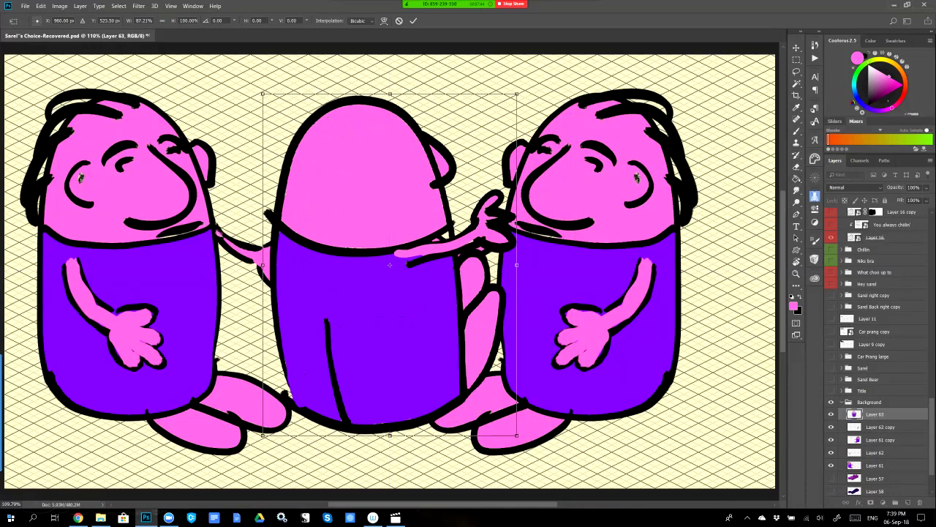
pyautogui.moveTo(390, 94); pyautogui.dragTo(389, 82)
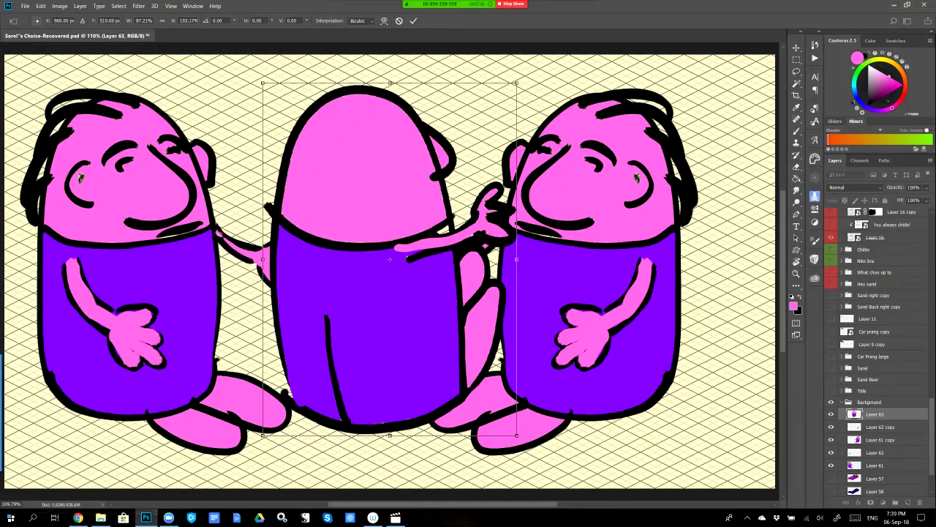
pyautogui.press('Return')
pyautogui.press('g')
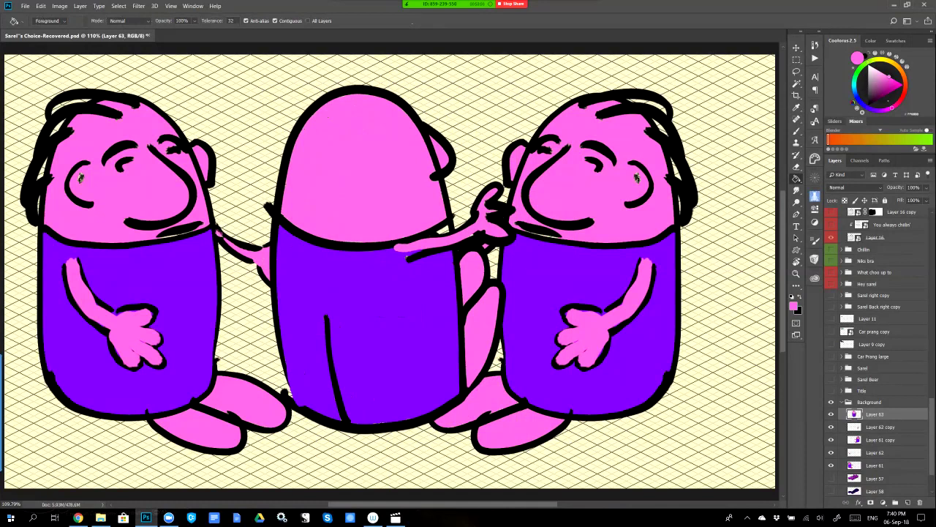
# Merge the right-hand character's arm layer into its body layer and hide the merged character.
pyautogui.hotkey('ctrl', 'e')
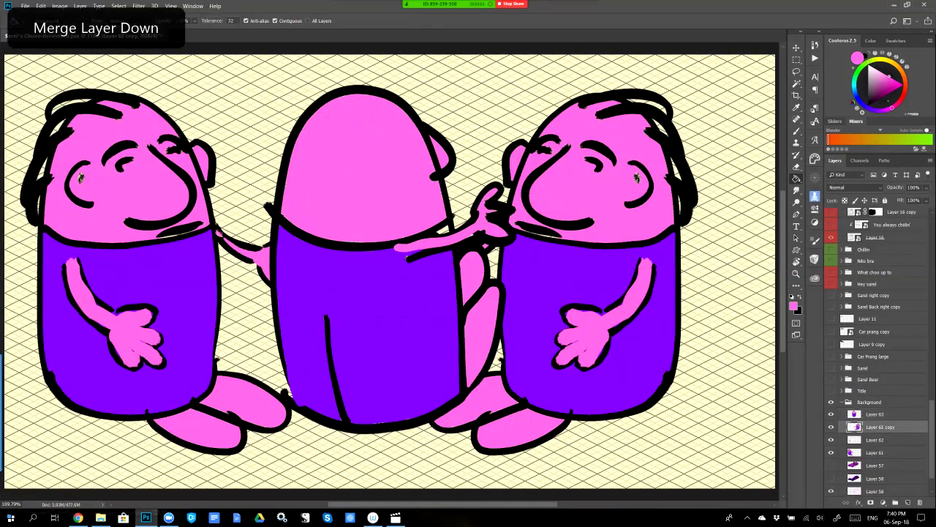
pyautogui.hotkey('ctrl', 'z')
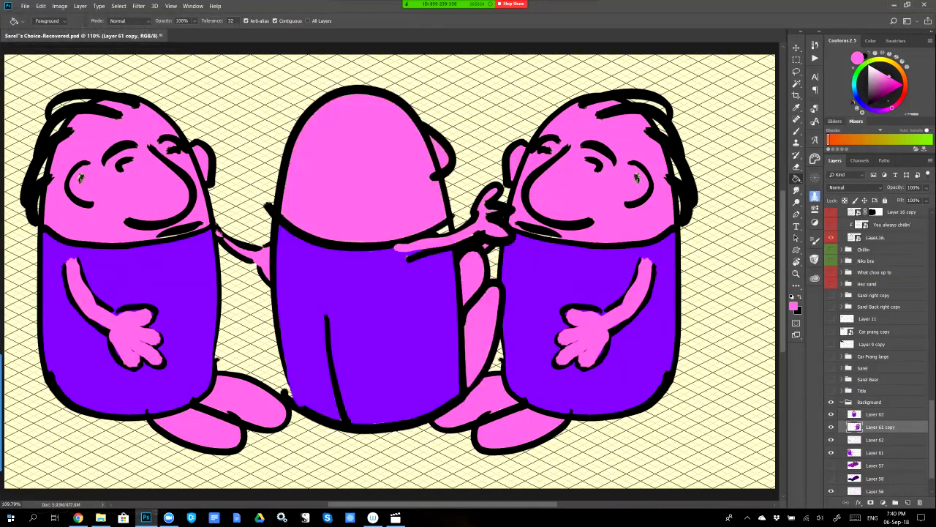
pyautogui.click(831, 427)
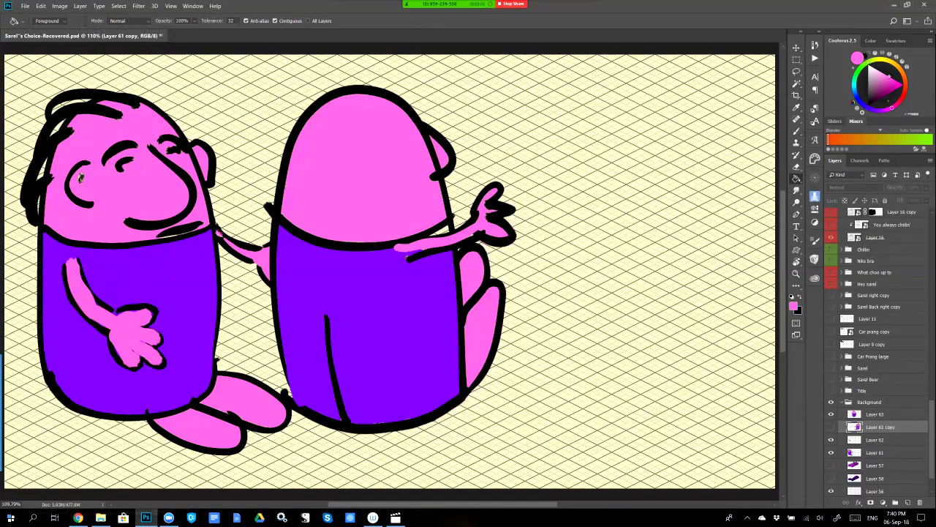
# Move the front-facing character to the canvas's lower right corner and place the back-view character near the centre.
pyautogui.click(881, 414)
pyautogui.press('v')
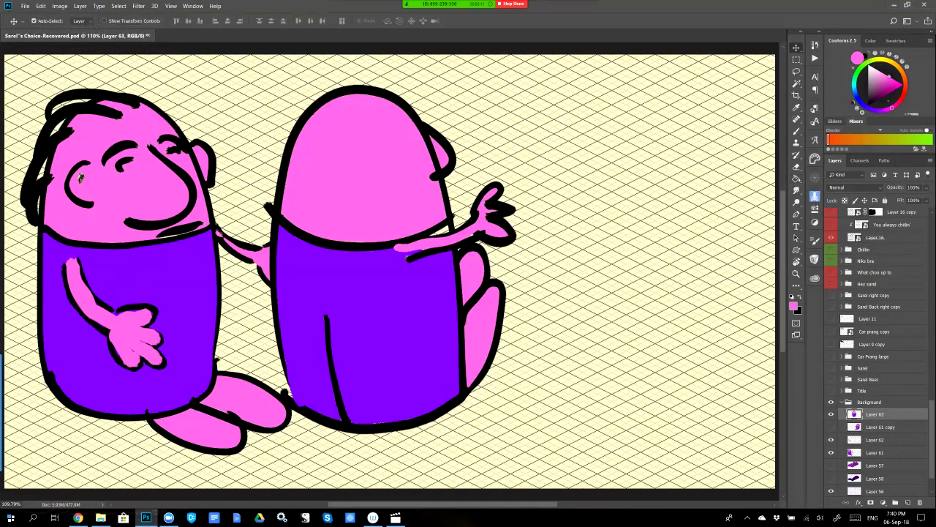
pyautogui.moveTo(366, 305)
pyautogui.mouseDown()
pyautogui.moveTo(457, 327)
pyautogui.moveTo(469, 317)
pyautogui.mouseUp()
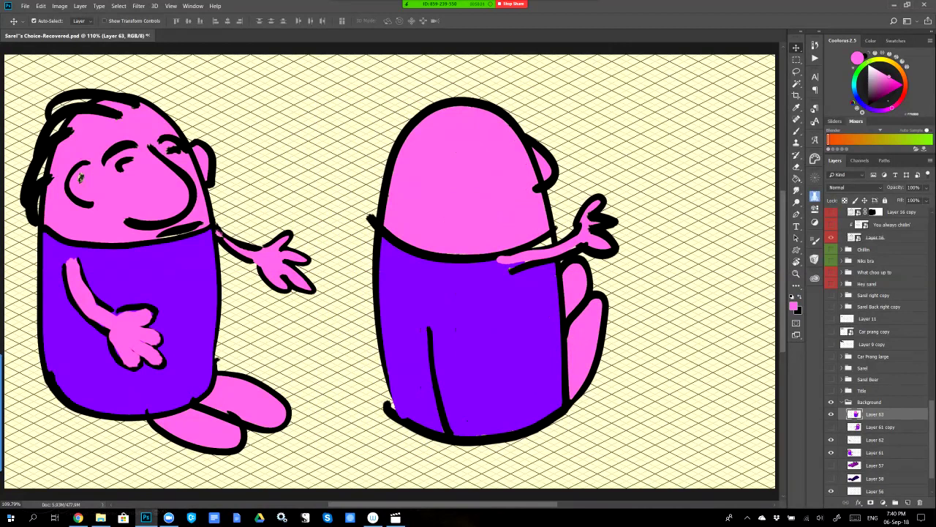
pyautogui.moveTo(80, 177); pyautogui.dragTo(717, 459)
pyautogui.moveTo(472, 319); pyautogui.dragTo(380, 212)
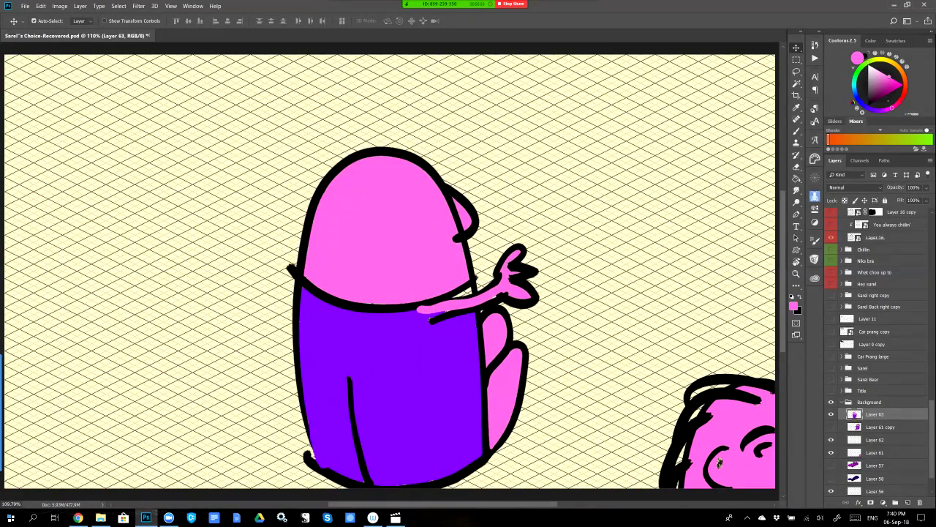
# On a new layer, brush a black slanted box front with an inset panel and two round shapes above it.
pyautogui.hotkey('ctrl', 'shift', 'alt', 'n')
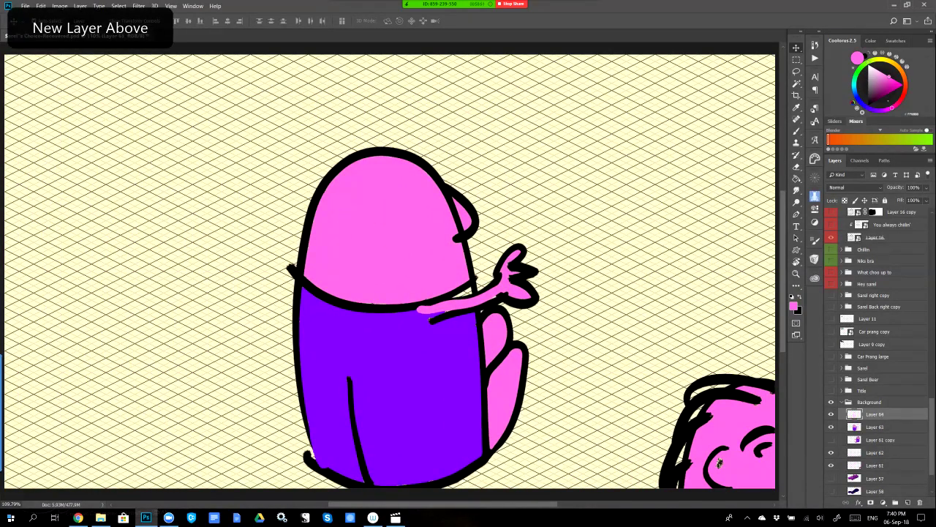
pyautogui.press('b')
pyautogui.moveTo(707, 155)
pyautogui.mouseDown()
pyautogui.moveTo(451, 105)
pyautogui.moveTo(679, 255)
pyautogui.moveTo(710, 147)
pyautogui.mouseUp()
pyautogui.moveTo(539, 114)
pyautogui.mouseDown()
pyautogui.moveTo(486, 130)
pyautogui.moveTo(496, 188)
pyautogui.moveTo(602, 213)
pyautogui.moveTo(610, 137)
pyautogui.moveTo(531, 115)
pyautogui.moveTo(537, 134)
pyautogui.moveTo(609, 139)
pyautogui.moveTo(607, 222)
pyautogui.mouseUp()
pyautogui.moveTo(692, 149); pyautogui.dragTo(728, 132)
pyautogui.moveTo(671, 102)
pyautogui.mouseDown()
pyautogui.moveTo(677, 129)
pyautogui.moveTo(671, 117)
pyautogui.mouseUp()
pyautogui.moveTo(558, 70)
pyautogui.mouseDown()
pyautogui.moveTo(580, 82)
pyautogui.moveTo(556, 87)
pyautogui.mouseUp()
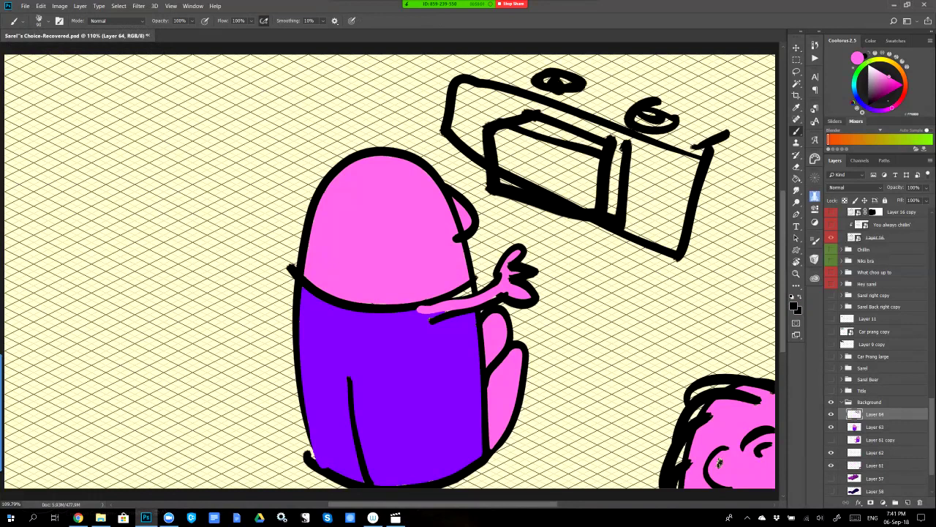
# Brush the box's side face with cross lines and its rear top edge in black to give it depth.
pyautogui.moveTo(722, 138)
pyautogui.mouseDown()
pyautogui.moveTo(746, 155)
pyautogui.moveTo(713, 252)
pyautogui.mouseUp()
pyautogui.moveTo(713, 249); pyautogui.dragTo(674, 268)
pyautogui.moveTo(705, 180); pyautogui.dragTo(724, 167)
pyautogui.moveTo(693, 231); pyautogui.dragTo(728, 217)
pyautogui.moveTo(503, 69); pyautogui.dragTo(542, 71)
pyautogui.moveTo(453, 57); pyautogui.dragTo(545, 74)
pyautogui.moveTo(468, 59); pyautogui.dragTo(441, 79)
pyautogui.moveTo(581, 85); pyautogui.dragTo(711, 142)
pyautogui.moveTo(604, 135); pyautogui.dragTo(624, 145)
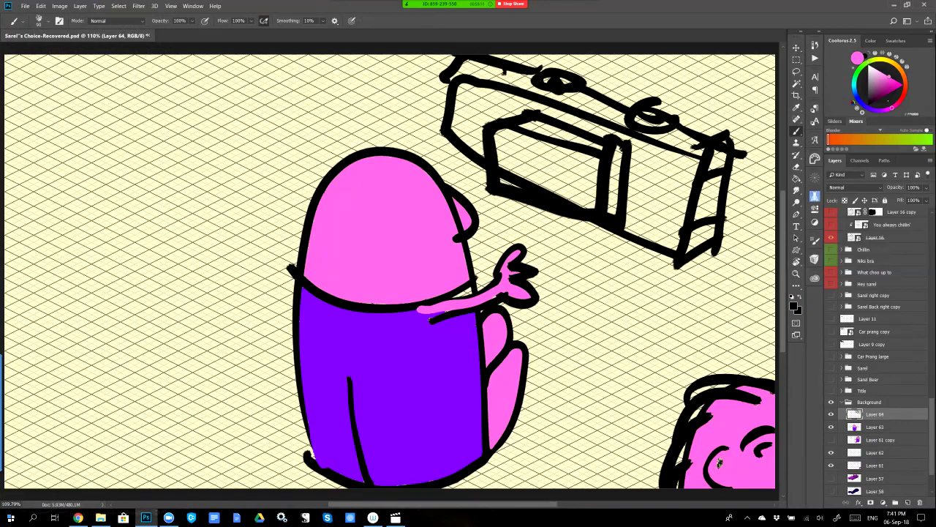
# Hide the box drawing layer and all remaining character layers, leaving only the grid background.
pyautogui.moveTo(2, 395)
pyautogui.click(831, 402)
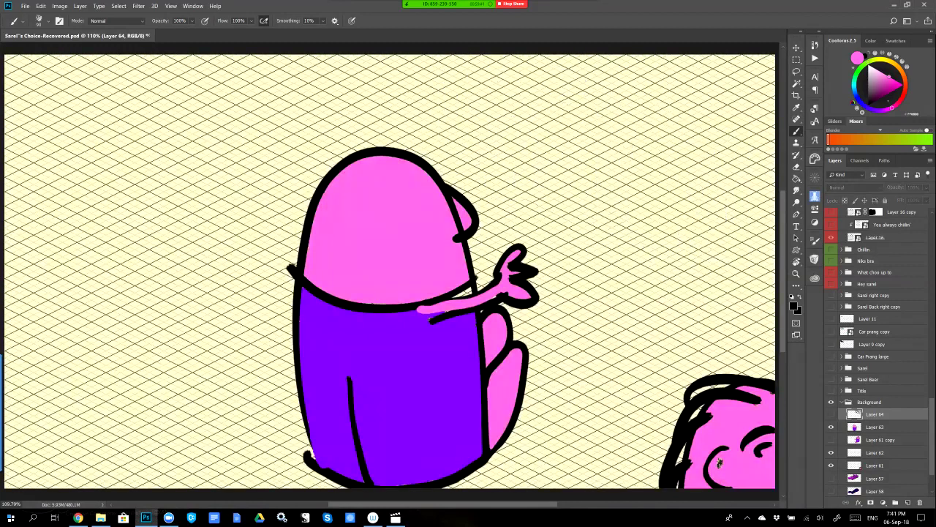
pyautogui.click(830, 426)
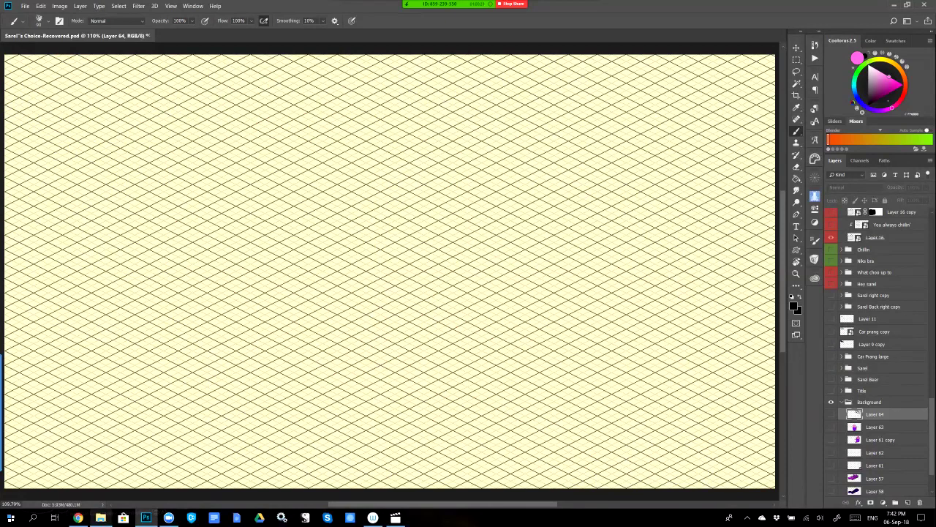
# Search Windows for "premiere" and launch Adobe Premiere Pro CC 2018.
pyautogui.click(32, 518)
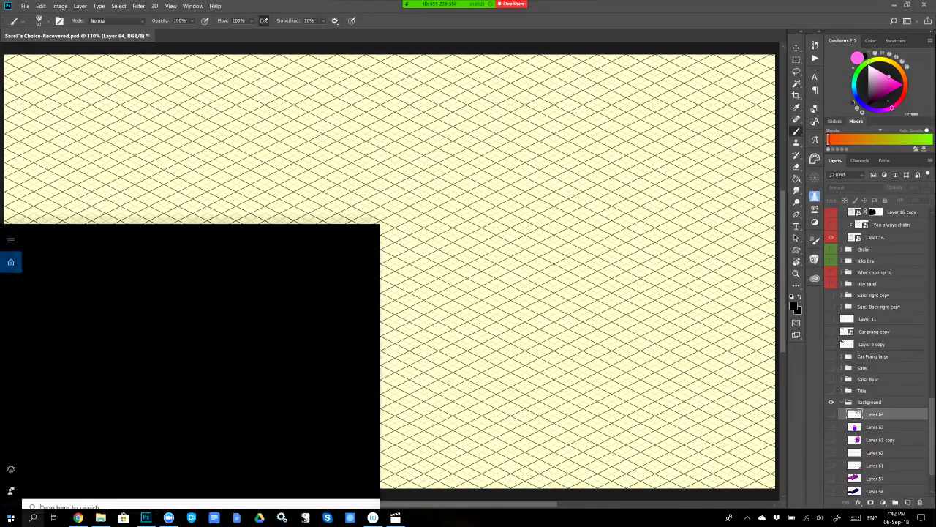
pyautogui.write('premiere')
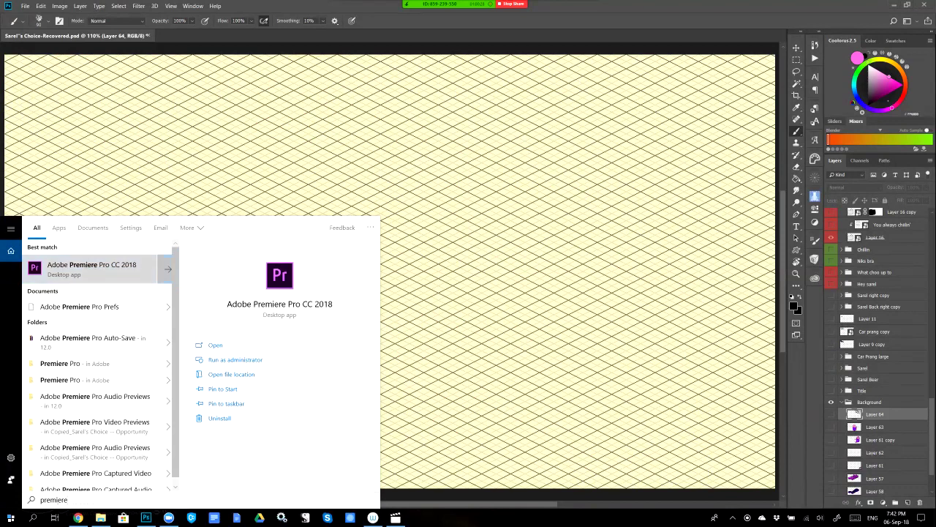
pyautogui.press('Return')
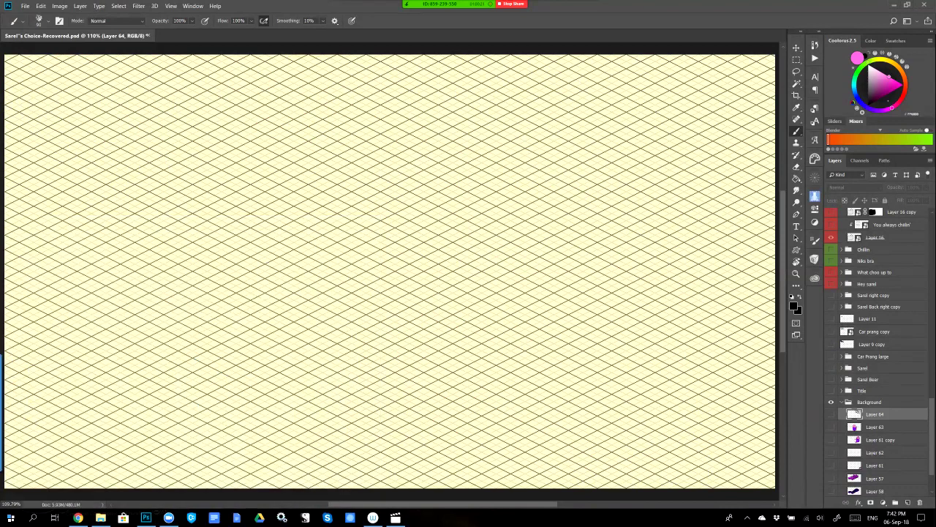
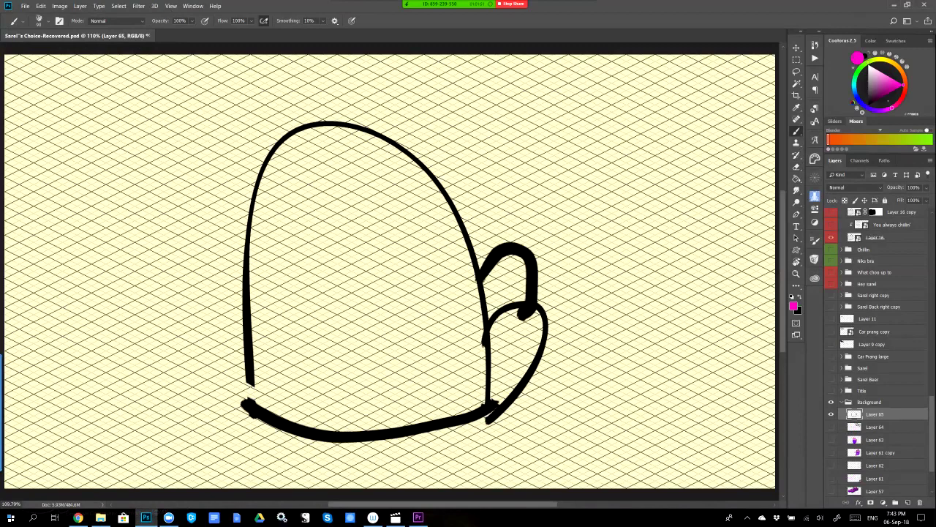
# Fill both feet of the new rounded character with magenta.
pyautogui.press('i')
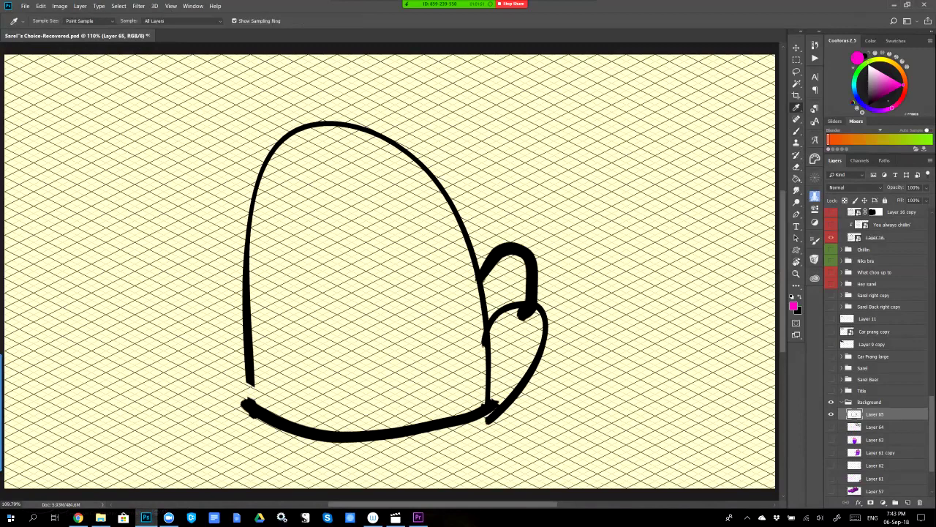
pyautogui.press('g')
pyautogui.click(507, 282)
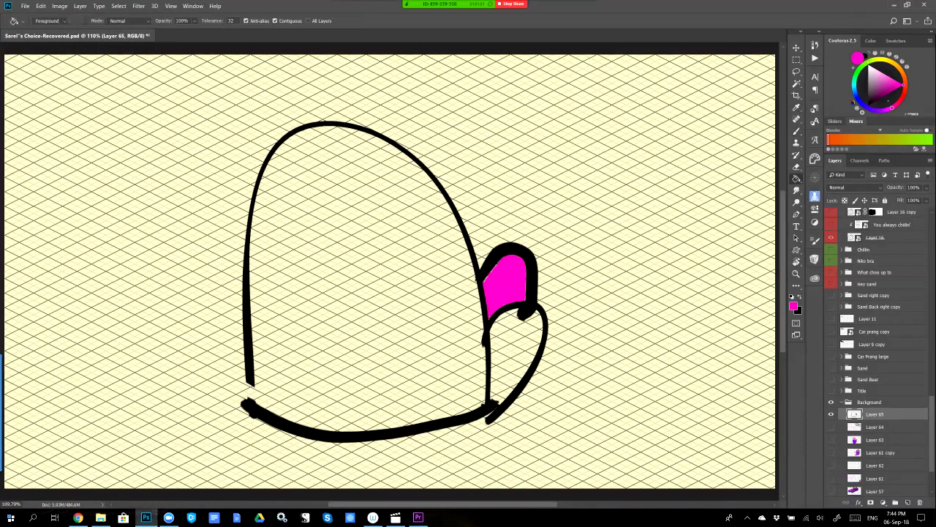
pyautogui.click(517, 351)
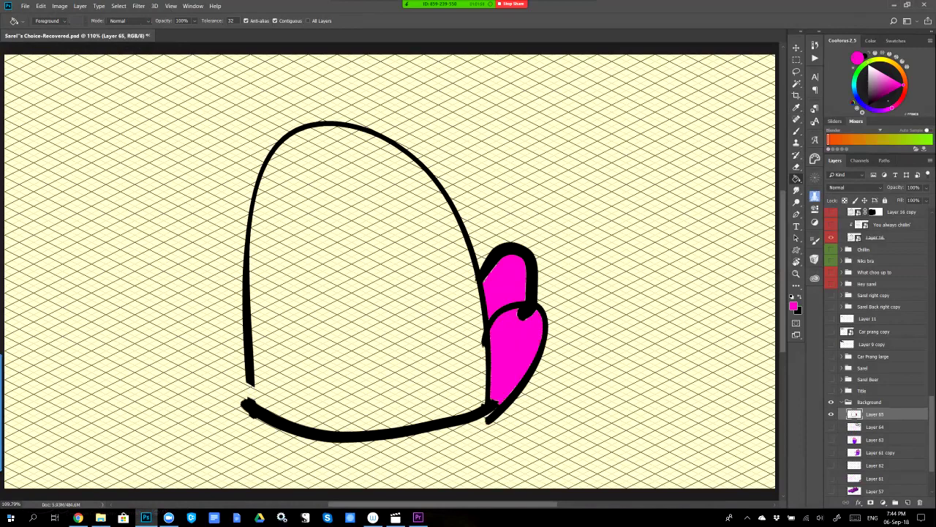
# Choose blue, undo the fill that floods the canvas, close the gap in the lower outline with the brush, and fill the body blue.
pyautogui.click(898, 66)
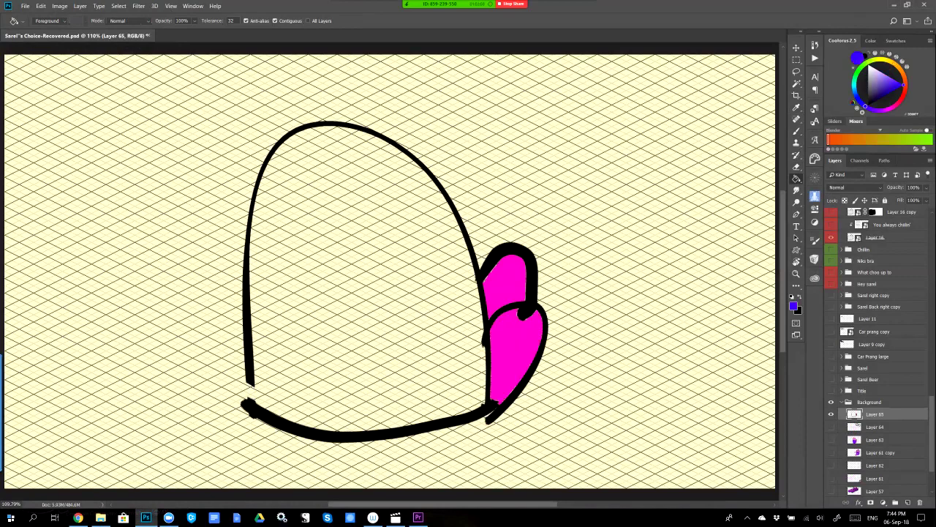
pyautogui.hotkey('alt', 'BackSpace')
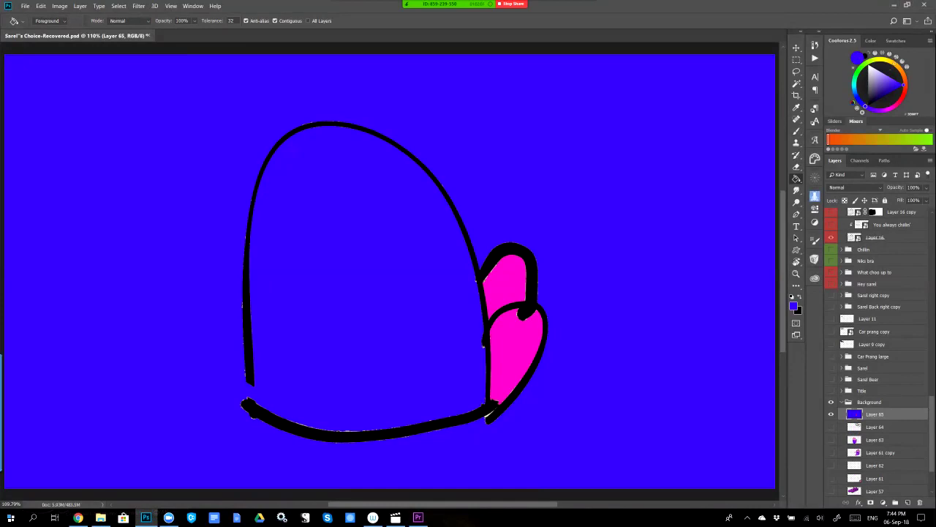
pyautogui.hotkey('ctrl', 'z')
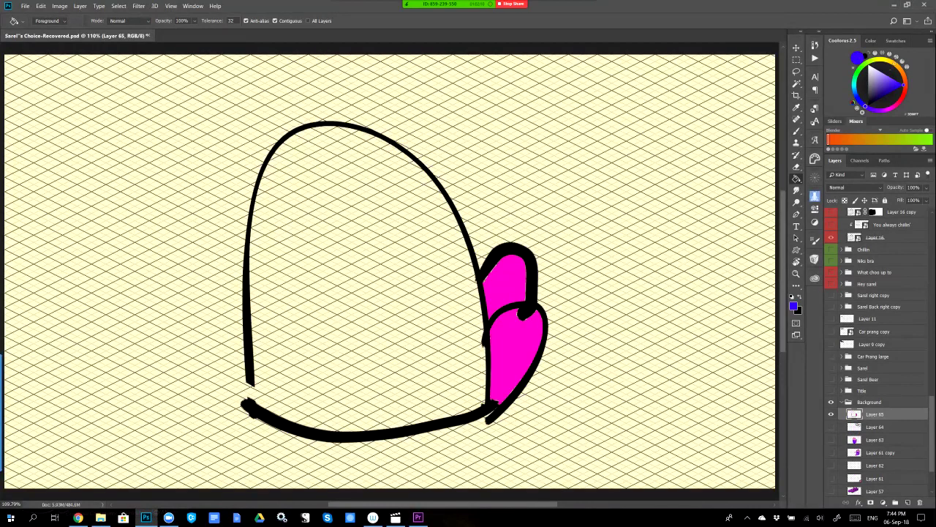
pyautogui.press('b')
pyautogui.moveTo(252, 384); pyautogui.dragTo(251, 394)
pyautogui.press('g')
pyautogui.click(263, 381)
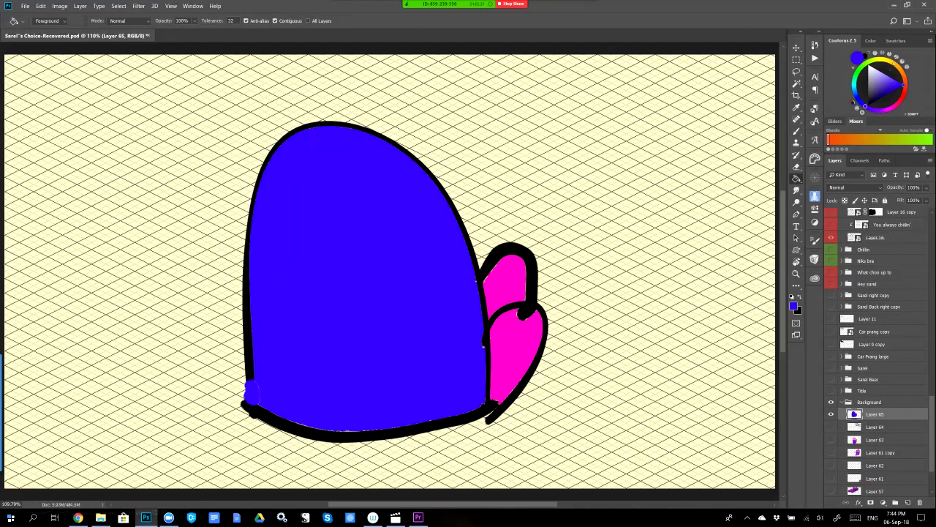
pyautogui.hotkey('alt', 'BackSpace')
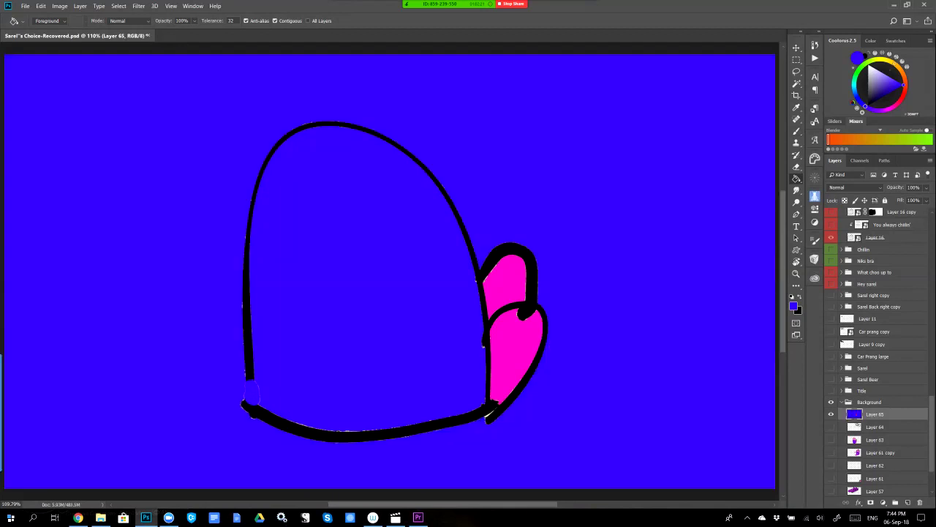
pyautogui.hotkey('ctrl', 'z')
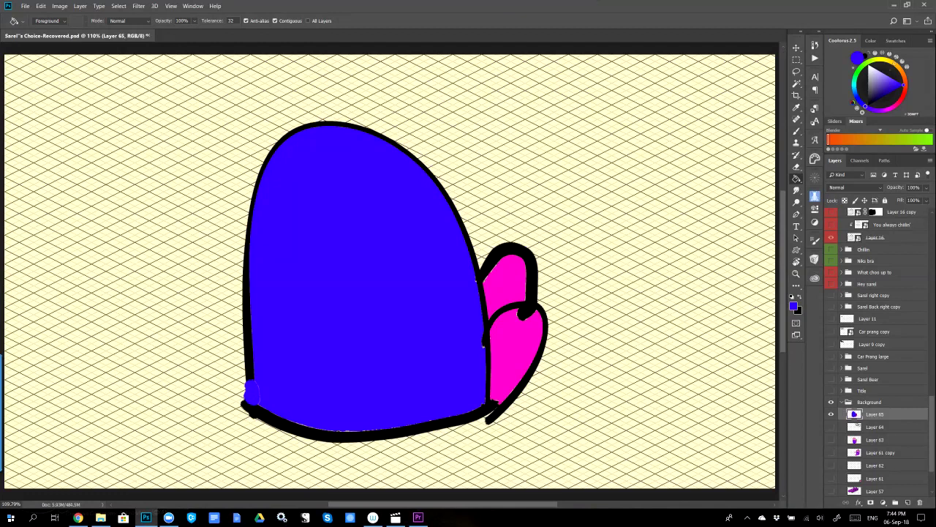
pyautogui.click(622, 183)
pyautogui.hotkey('ctrl', 'z')
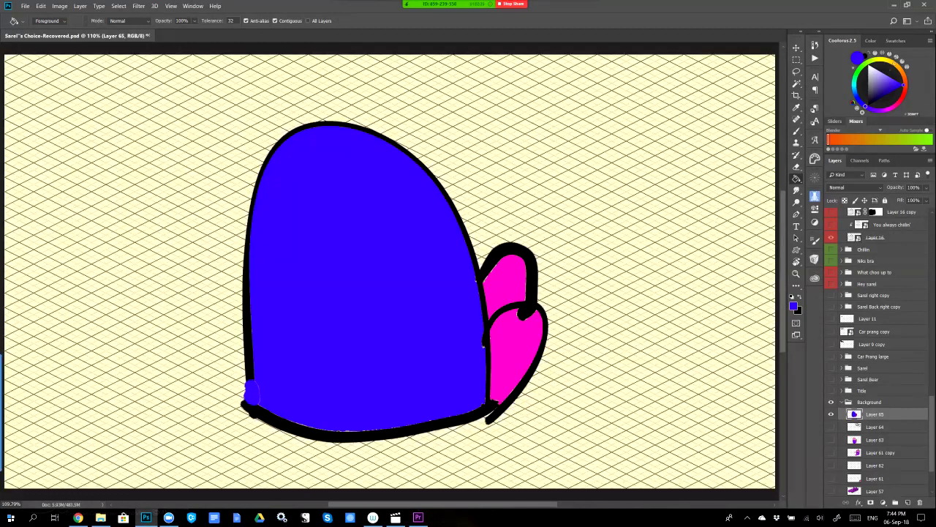
# With the black brush, sketch a horizontal timeline above the character with end ticks, a central box between two bars, and a curved double-headed arrow.
pyautogui.press('b')
pyautogui.moveTo(717, 121); pyautogui.dragTo(364, 124)
pyautogui.moveTo(456, 92); pyautogui.dragTo(459, 151)
pyautogui.moveTo(695, 97); pyautogui.dragTo(695, 160)
pyautogui.moveTo(589, 101)
pyautogui.mouseDown()
pyautogui.moveTo(584, 144)
pyautogui.moveTo(593, 103)
pyautogui.moveTo(571, 93)
pyautogui.moveTo(612, 67)
pyautogui.moveTo(603, 70)
pyautogui.moveTo(599, 174)
pyautogui.mouseUp()
pyautogui.moveTo(543, 84); pyautogui.dragTo(543, 176)
pyautogui.moveTo(623, 154)
pyautogui.mouseDown()
pyautogui.moveTo(517, 152)
pyautogui.moveTo(511, 143)
pyautogui.moveTo(529, 169)
pyautogui.moveTo(630, 168)
pyautogui.mouseUp()
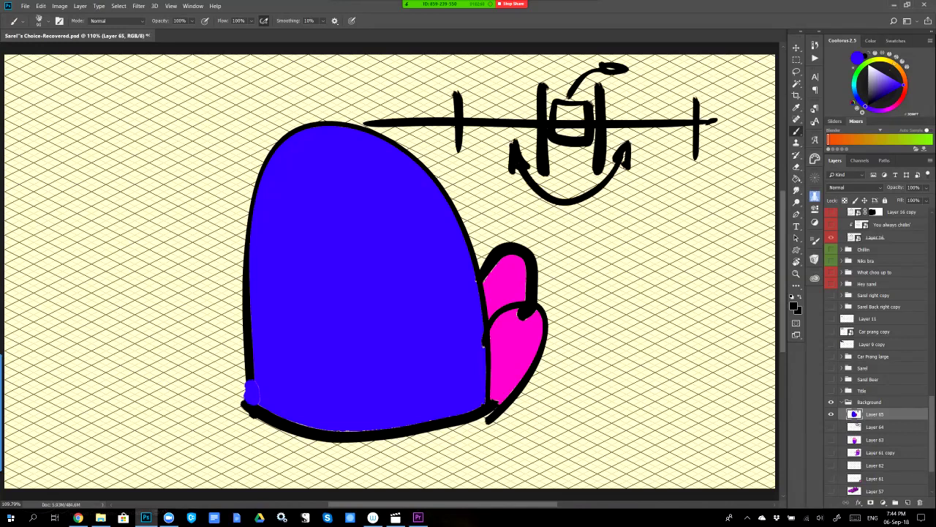
# Sketch a shorter horizontal line beneath the timeline diagram, crossed by a tick at each end and a taller one in the middle.
pyautogui.moveTo(721, 247); pyautogui.dragTo(554, 257)
pyautogui.moveTo(558, 233); pyautogui.dragTo(562, 298)
pyautogui.moveTo(715, 224)
pyautogui.mouseDown()
pyautogui.moveTo(724, 233)
pyautogui.moveTo(716, 299)
pyautogui.mouseUp()
pyautogui.moveTo(638, 220); pyautogui.dragTo(646, 314)
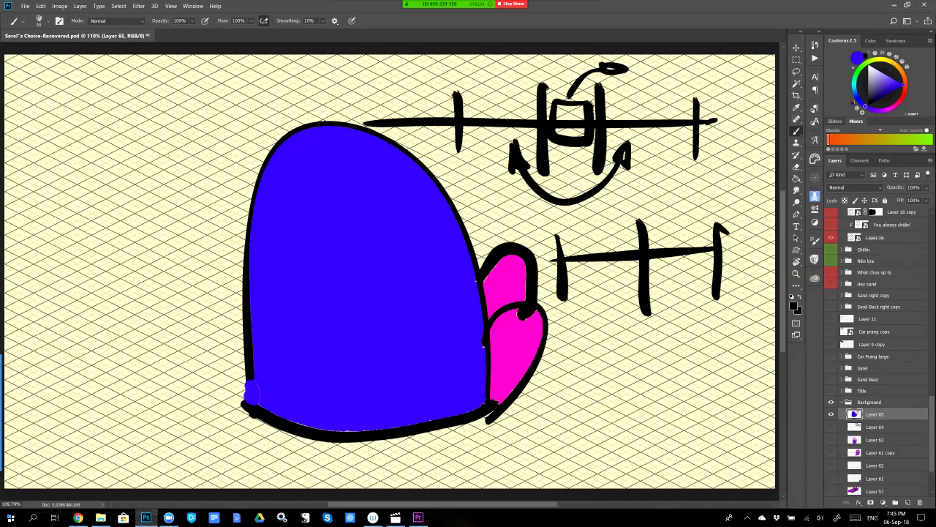
# Move the whole character and diagram drawing up and to the left, and dab a black brush dot on the blue body.
pyautogui.press('v')
pyautogui.moveTo(343, 318)
pyautogui.mouseDown()
pyautogui.moveTo(278, 276)
pyautogui.moveTo(299, 341)
pyautogui.moveTo(188, 260)
pyautogui.mouseUp()
pyautogui.press('b')
pyautogui.click(197, 260)
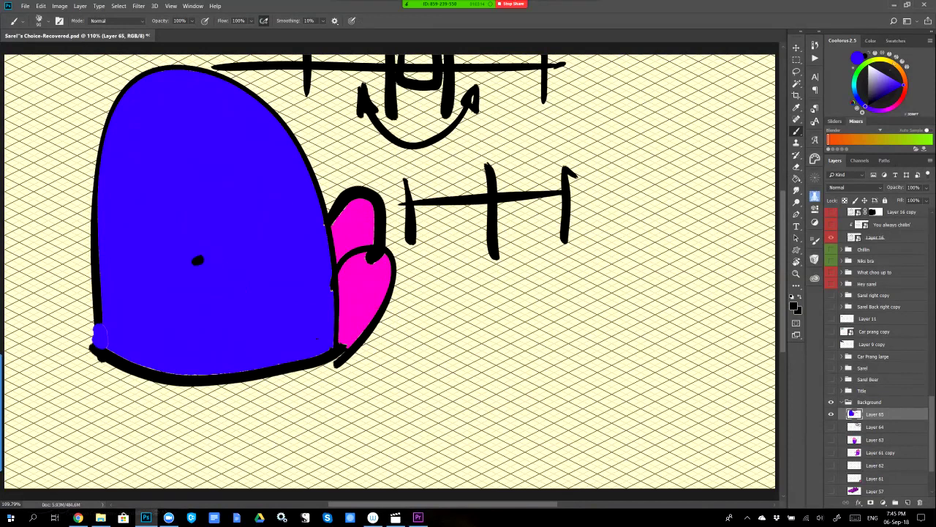
# Delete the blue character's layer and draw a tall black arched body outline on a new layer in the Background group.
pyautogui.press('Delete')
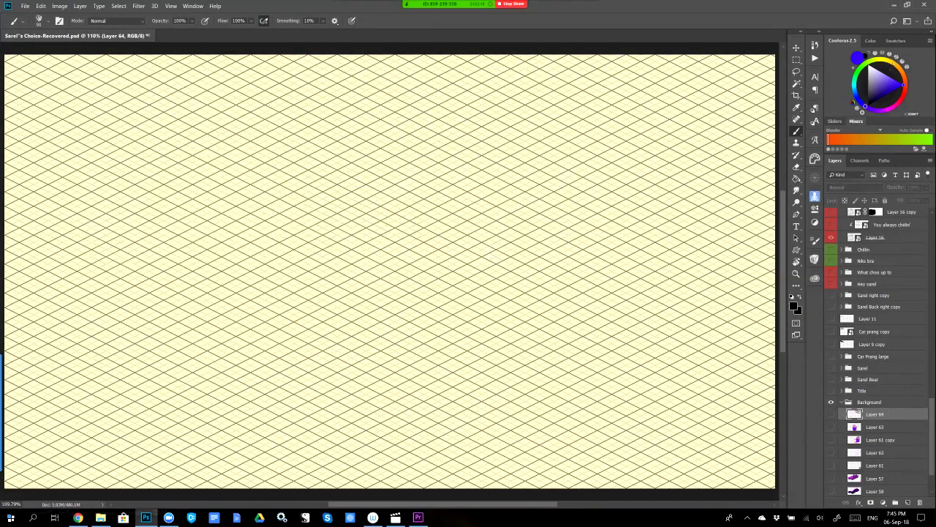
pyautogui.hotkey('ctrl', 'shift', 'alt', 'n')
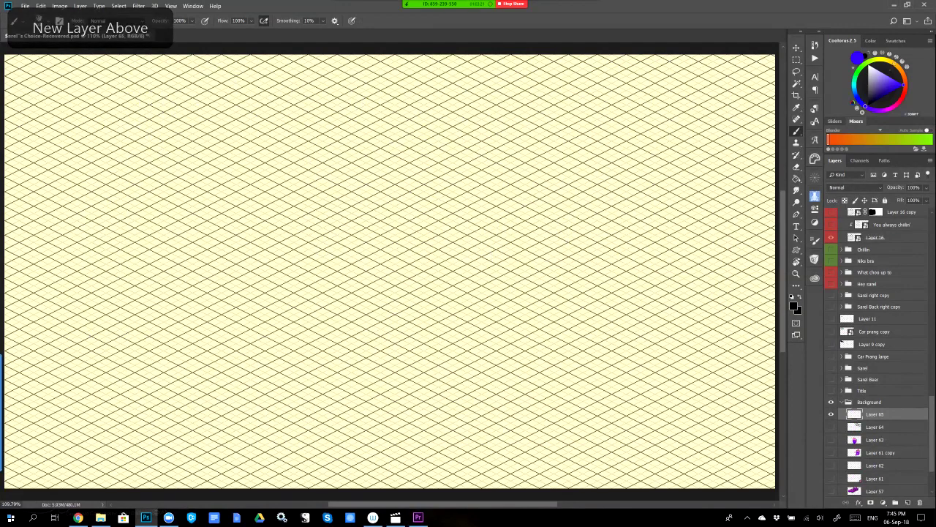
pyautogui.moveTo(455, 399)
pyautogui.mouseDown()
pyautogui.moveTo(423, 208)
pyautogui.moveTo(209, 330)
pyautogui.moveTo(208, 406)
pyautogui.mouseUp()
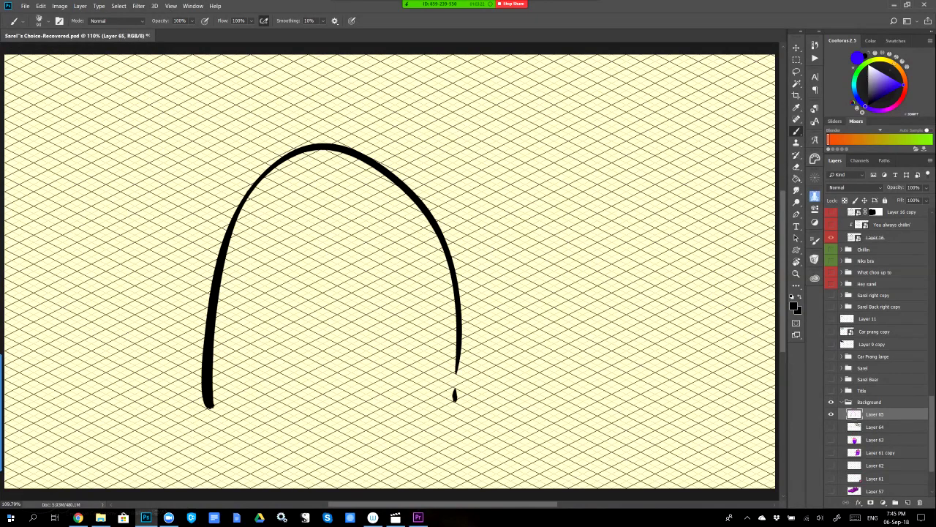
# Paint a raised arm curving up from the arch's right side, with three long fingers at its end.
pyautogui.moveTo(444, 258)
pyautogui.mouseDown()
pyautogui.moveTo(479, 124)
pyautogui.moveTo(472, 82)
pyautogui.mouseUp()
pyautogui.moveTo(461, 298)
pyautogui.mouseDown()
pyautogui.moveTo(498, 103)
pyautogui.moveTo(519, 133)
pyautogui.mouseUp()
pyautogui.moveTo(510, 54); pyautogui.dragTo(503, 93)
pyautogui.moveTo(474, 53); pyautogui.dragTo(484, 82)
pyautogui.moveTo(458, 55); pyautogui.dragTo(473, 104)
# Paint a matching raised arm on the arch's left side with fingers and a thumb, and add palm strokes to the right hand.
pyautogui.moveTo(236, 207)
pyautogui.mouseDown()
pyautogui.moveTo(207, 87)
pyautogui.moveTo(227, 101)
pyautogui.moveTo(234, 56)
pyautogui.mouseUp()
pyautogui.moveTo(214, 56)
pyautogui.mouseDown()
pyautogui.moveTo(217, 77)
pyautogui.moveTo(201, 82)
pyautogui.moveTo(163, 55)
pyautogui.mouseUp()
pyautogui.moveTo(179, 86)
pyautogui.mouseDown()
pyautogui.moveTo(191, 212)
pyautogui.moveTo(246, 317)
pyautogui.mouseUp()
pyautogui.moveTo(171, 136); pyautogui.dragTo(189, 65)
pyautogui.moveTo(191, 79); pyautogui.dragTo(197, 137)
pyautogui.moveTo(189, 95); pyautogui.dragTo(225, 94)
pyautogui.moveTo(217, 72)
pyautogui.mouseDown()
pyautogui.moveTo(231, 146)
pyautogui.moveTo(256, 143)
pyautogui.moveTo(277, 123)
pyautogui.mouseUp()
pyautogui.moveTo(466, 140)
pyautogui.mouseDown()
pyautogui.moveTo(461, 102)
pyautogui.moveTo(506, 138)
pyautogui.mouseUp()
pyautogui.moveTo(503, 103); pyautogui.dragTo(533, 150)
pyautogui.moveTo(467, 166)
pyautogui.mouseDown()
pyautogui.moveTo(452, 133)
pyautogui.moveTo(472, 122)
pyautogui.mouseUp()
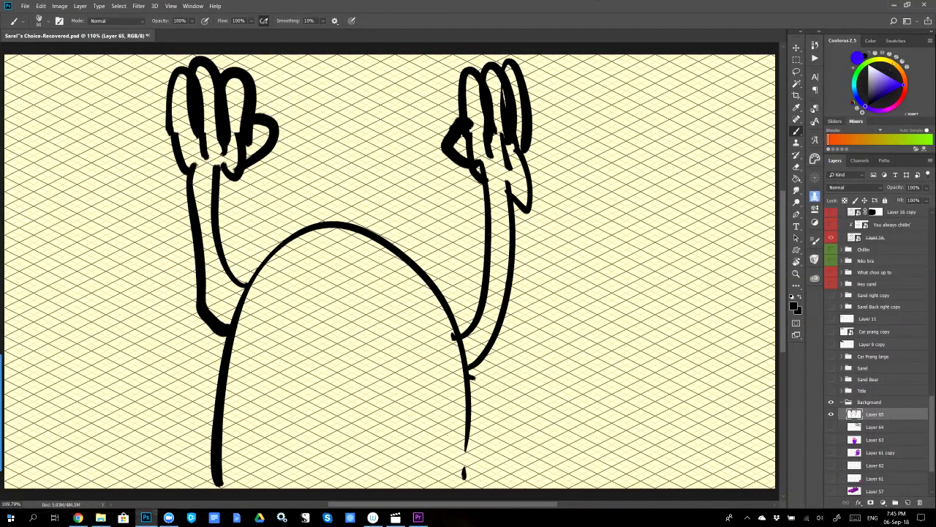
pyautogui.hotkey('ctrl', 'alt', 'z')
pyautogui.hotkey('ctrl', 'alt', 'z')
pyautogui.hotkey('ctrl', 'alt', 'z')
pyautogui.hotkey('ctrl', 'alt', 'z')
pyautogui.hotkey('ctrl', 'alt', 'z')
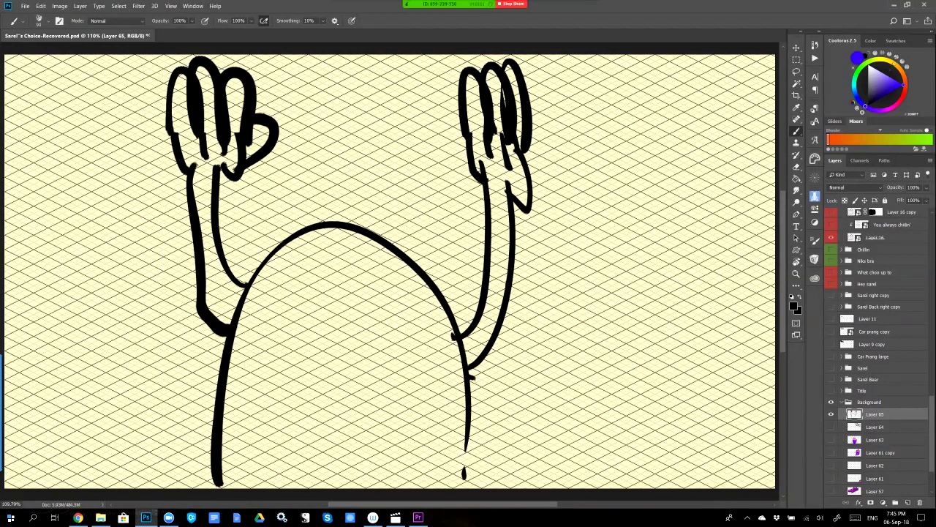
# Paint three V-shaped arrowheads beside the figure, one aimed down, one diagonally and one outward to the right.
pyautogui.scroll(-3, 387, 271)
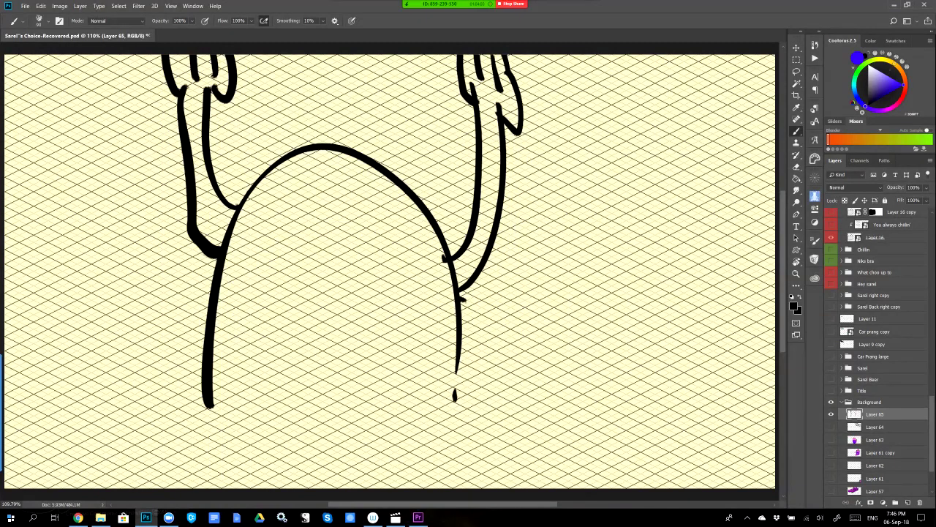
pyautogui.moveTo(573, 325)
pyautogui.mouseDown()
pyautogui.moveTo(589, 392)
pyautogui.moveTo(606, 323)
pyautogui.mouseUp()
pyautogui.moveTo(636, 280)
pyautogui.mouseDown()
pyautogui.moveTo(665, 290)
pyautogui.moveTo(647, 251)
pyautogui.mouseUp()
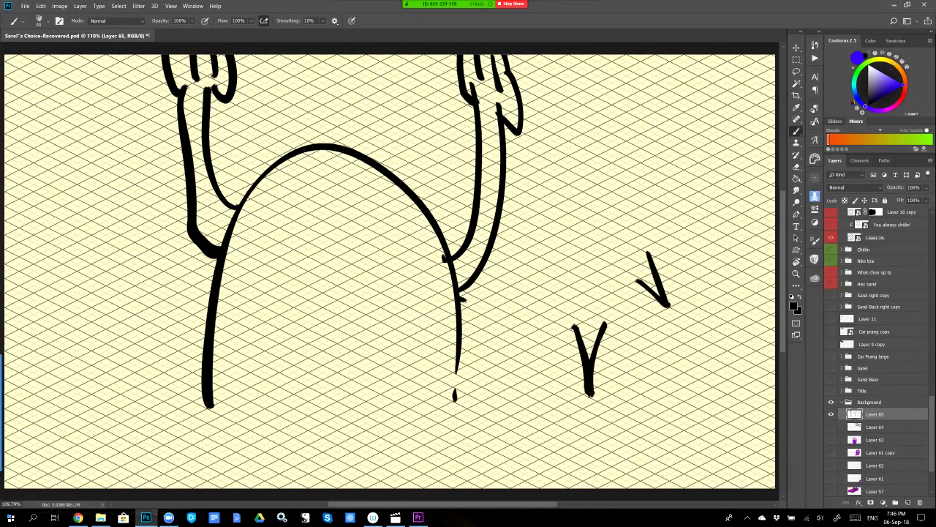
pyautogui.moveTo(674, 222); pyautogui.dragTo(685, 204)
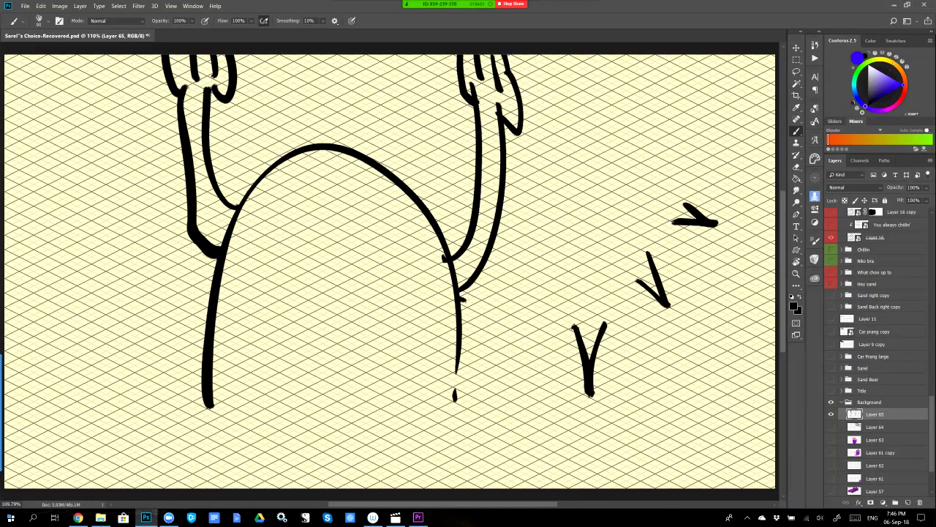
# Connect the three arrowheads to one shared point with straight lines and paint a small circle at each tip.
pyautogui.moveTo(580, 155); pyautogui.dragTo(585, 344)
pyautogui.moveTo(646, 296)
pyautogui.mouseDown()
pyautogui.moveTo(573, 158)
pyautogui.moveTo(696, 218)
pyautogui.mouseUp()
pyautogui.moveTo(571, 169); pyautogui.dragTo(607, 185)
pyautogui.moveTo(598, 385)
pyautogui.mouseDown()
pyautogui.moveTo(594, 417)
pyautogui.moveTo(603, 379)
pyautogui.mouseUp()
pyautogui.moveTo(667, 300)
pyautogui.mouseDown()
pyautogui.moveTo(685, 299)
pyautogui.moveTo(669, 301)
pyautogui.mouseUp()
pyautogui.moveTo(724, 216); pyautogui.dragTo(730, 218)
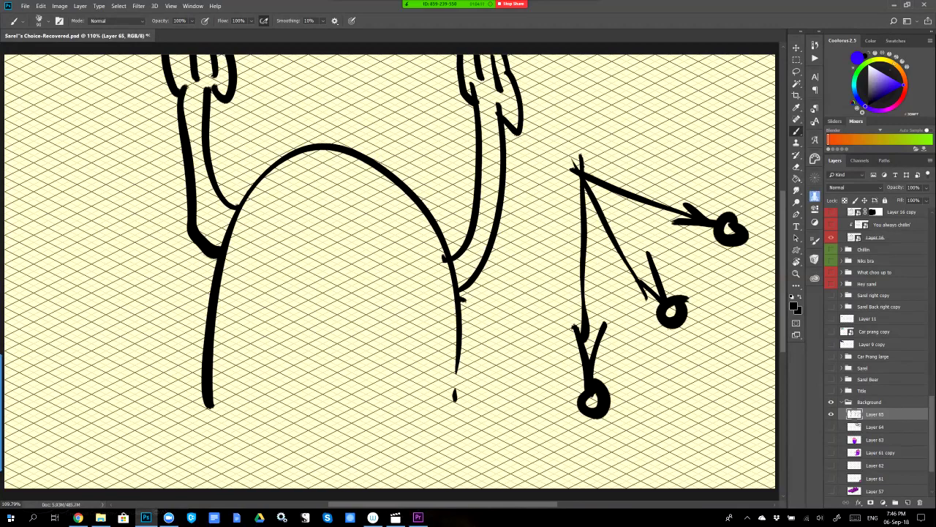
# Paint a long slanted line through the arrows' shared origin and an oval there with a black outline and blue fill.
pyautogui.moveTo(759, 150); pyautogui.dragTo(448, 184)
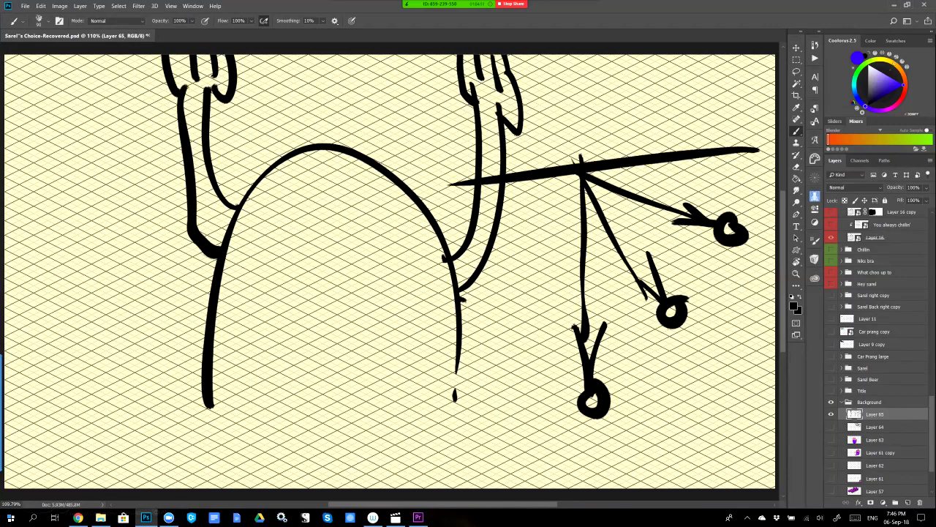
pyautogui.moveTo(598, 174)
pyautogui.mouseDown()
pyautogui.moveTo(570, 185)
pyautogui.moveTo(620, 170)
pyautogui.moveTo(578, 182)
pyautogui.moveTo(596, 168)
pyautogui.mouseUp()
pyautogui.click(857, 58)
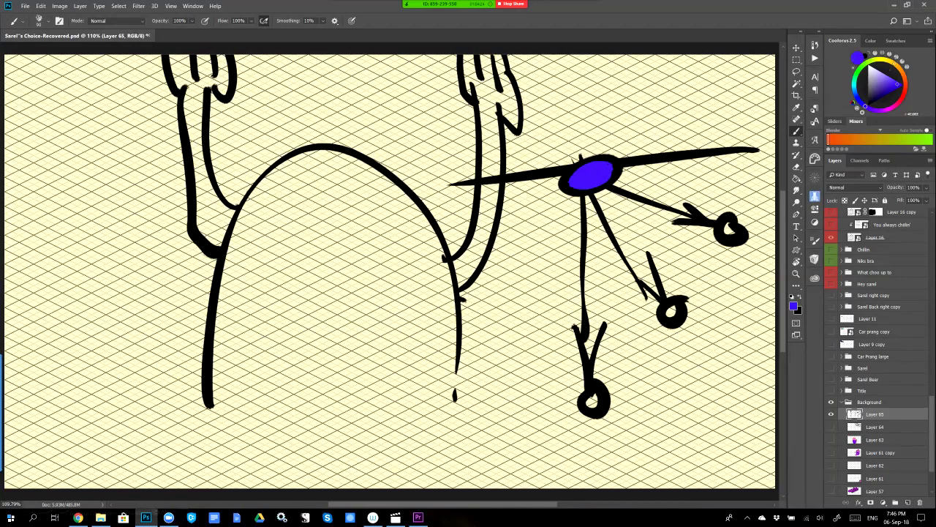
# Reset the brush colour to black and paint a short stroke just beyond the middle arrow's circle.
pyautogui.press('d')
pyautogui.moveTo(591, 430); pyautogui.dragTo(591, 471)
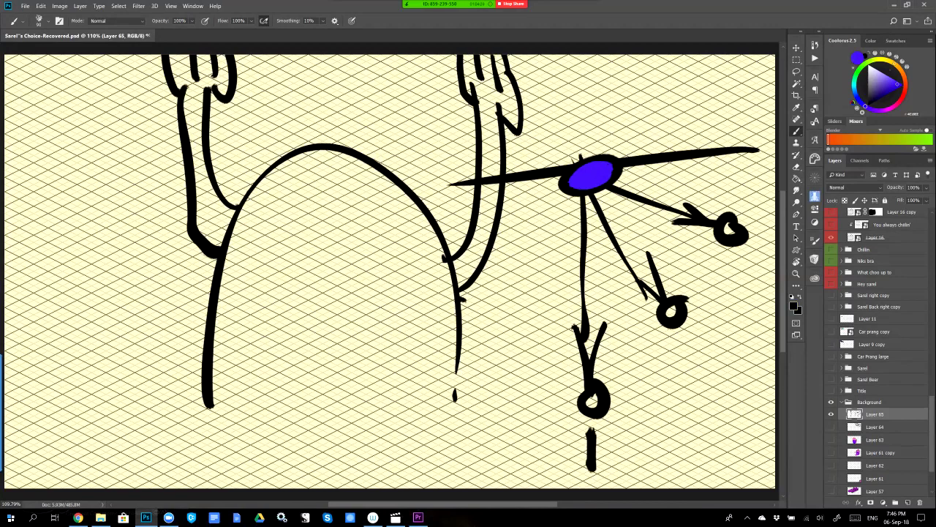
pyautogui.hotkey('ctrl', 'z')
pyautogui.moveTo(688, 329); pyautogui.dragTo(699, 363)
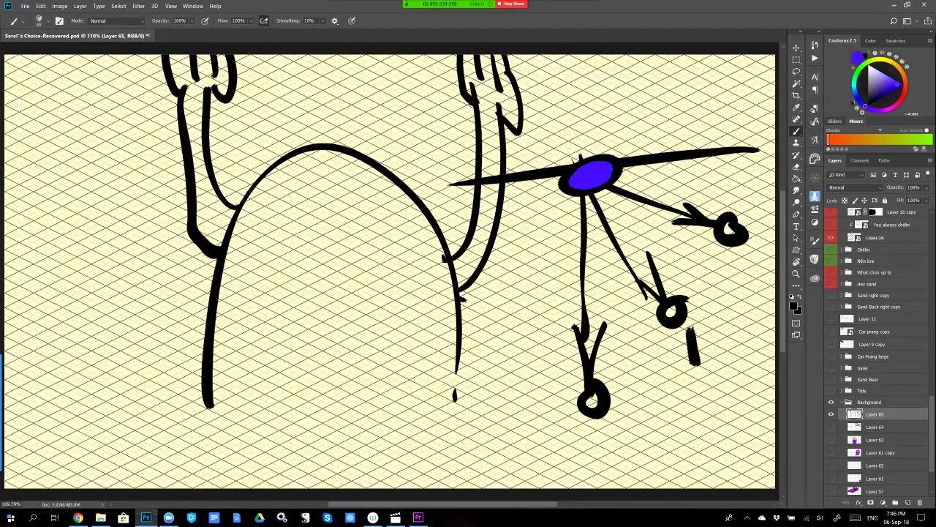
# Paint a large frame around the arched figure and a circled number 1 beside the frame's left edge.
pyautogui.moveTo(533, 56)
pyautogui.mouseDown()
pyautogui.moveTo(522, 462)
pyautogui.moveTo(96, 314)
pyautogui.moveTo(79, 57)
pyautogui.mouseUp()
pyautogui.moveTo(50, 167); pyautogui.dragTo(59, 238)
pyautogui.moveTo(49, 146); pyautogui.dragTo(38, 134)
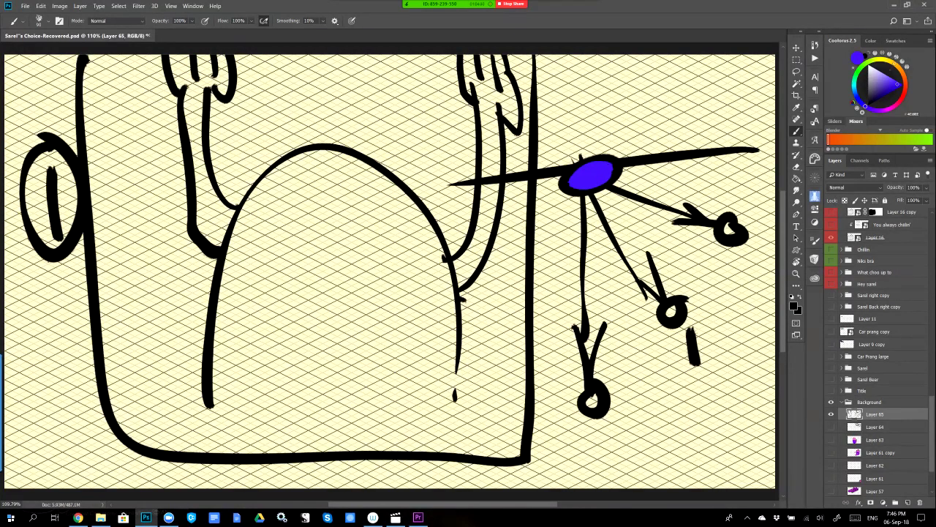
# Paint curved double-headed arrows between the three swing positions and label each gap 30.
pyautogui.moveTo(607, 327); pyautogui.dragTo(652, 305)
pyautogui.moveTo(593, 330); pyautogui.dragTo(609, 312)
pyautogui.moveTo(606, 329)
pyautogui.mouseDown()
pyautogui.moveTo(619, 337)
pyautogui.moveTo(660, 298)
pyautogui.moveTo(657, 326)
pyautogui.mouseUp()
pyautogui.moveTo(598, 275)
pyautogui.mouseDown()
pyautogui.moveTo(611, 300)
pyautogui.moveTo(627, 303)
pyautogui.mouseUp()
pyautogui.moveTo(614, 258)
pyautogui.mouseDown()
pyautogui.moveTo(638, 283)
pyautogui.moveTo(718, 228)
pyautogui.mouseUp()
pyautogui.moveTo(686, 270)
pyautogui.mouseDown()
pyautogui.moveTo(674, 290)
pyautogui.moveTo(696, 281)
pyautogui.mouseUp()
pyautogui.click(643, 226)
pyautogui.moveTo(645, 223)
pyautogui.mouseDown()
pyautogui.moveTo(658, 247)
pyautogui.moveTo(668, 230)
pyautogui.mouseUp()
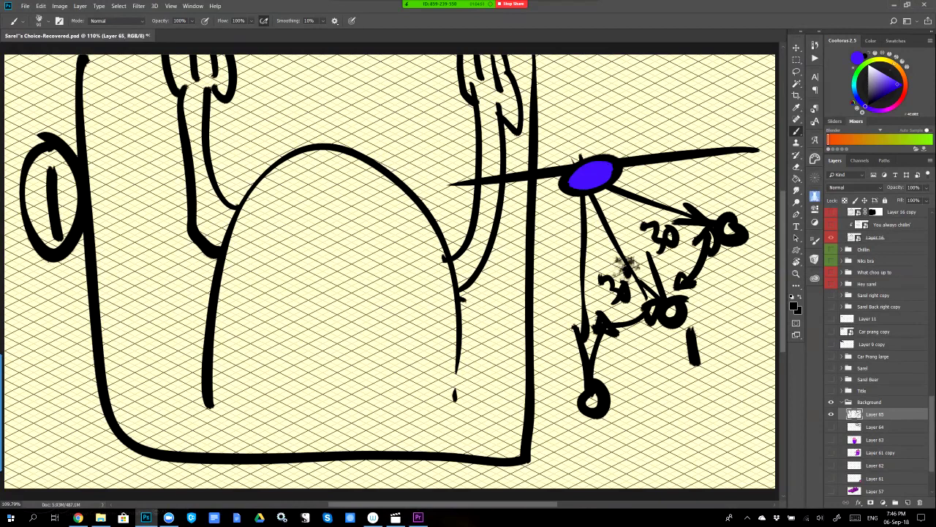
# Paint a vertical double-headed arrow along the lowest position, plus short diagonal strokes across the middle circle and below the outer position.
pyautogui.moveTo(571, 395)
pyautogui.mouseDown()
pyautogui.moveTo(567, 206)
pyautogui.moveTo(578, 238)
pyautogui.mouseUp()
pyautogui.moveTo(571, 358)
pyautogui.mouseDown()
pyautogui.moveTo(573, 399)
pyautogui.moveTo(565, 404)
pyautogui.mouseUp()
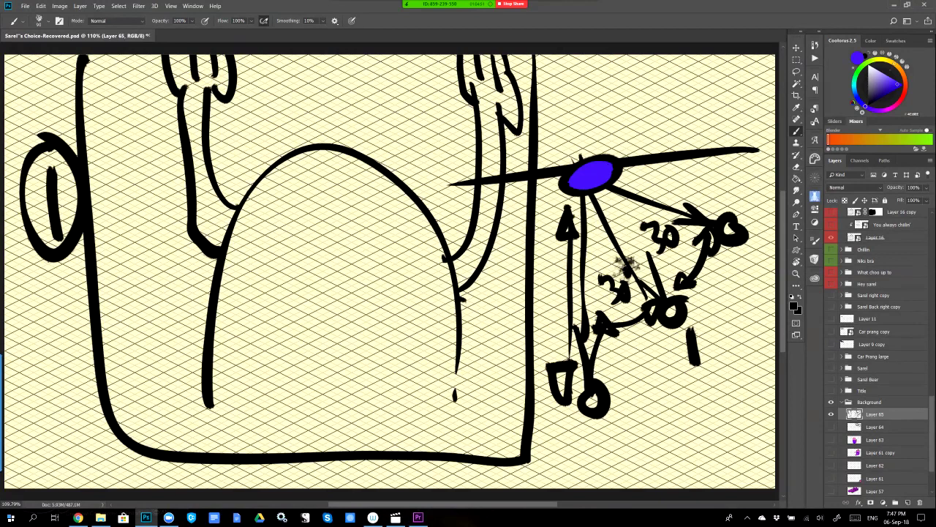
pyautogui.moveTo(694, 302); pyautogui.dragTo(662, 339)
pyautogui.moveTo(746, 363); pyautogui.dragTo(715, 400)
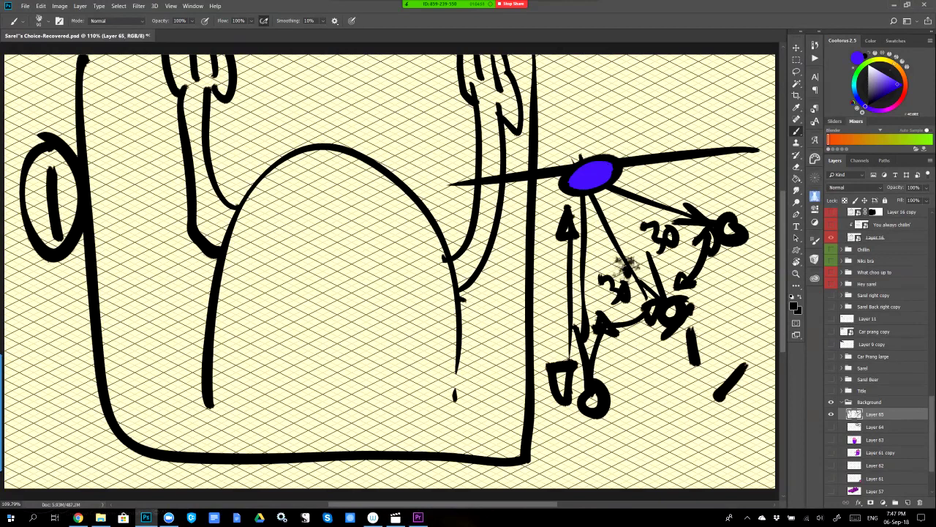
# Lasso the outermost arrow's circle and tip, delete them and clear the selection.
pyautogui.press('e')
pyautogui.moveTo(729, 214)
pyautogui.mouseDown()
pyautogui.moveTo(735, 240)
pyautogui.moveTo(741, 216)
pyautogui.moveTo(746, 237)
pyautogui.mouseUp()
pyautogui.press('b')
pyautogui.press('l')
pyautogui.moveTo(689, 207); pyautogui.dragTo(703, 266)
pyautogui.press('b')
pyautogui.press('Delete')
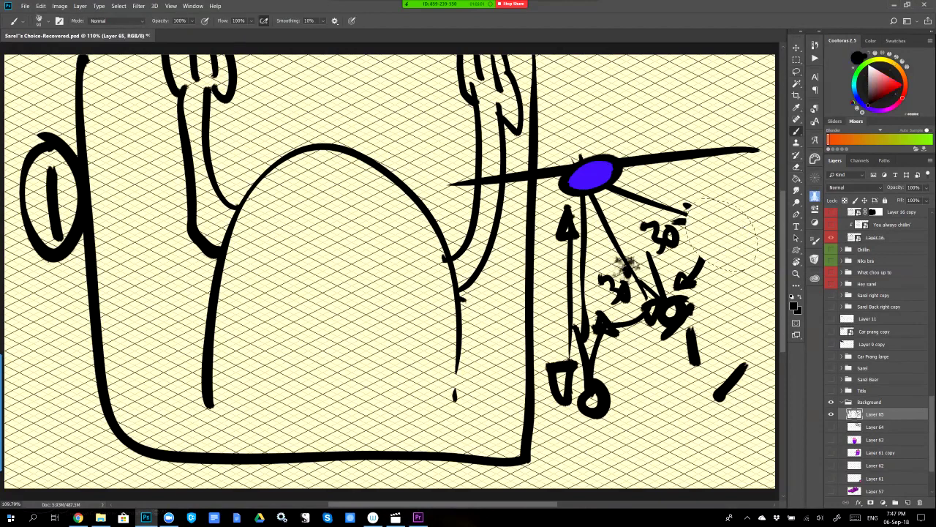
pyautogui.hotkey('ctrl', 'd')
# Repaint the outermost arrow's head and circle closer to the hub, extend its line outward, and add strokes beside the other two positions.
pyautogui.moveTo(682, 213)
pyautogui.mouseDown()
pyautogui.moveTo(689, 208)
pyautogui.moveTo(629, 208)
pyautogui.mouseUp()
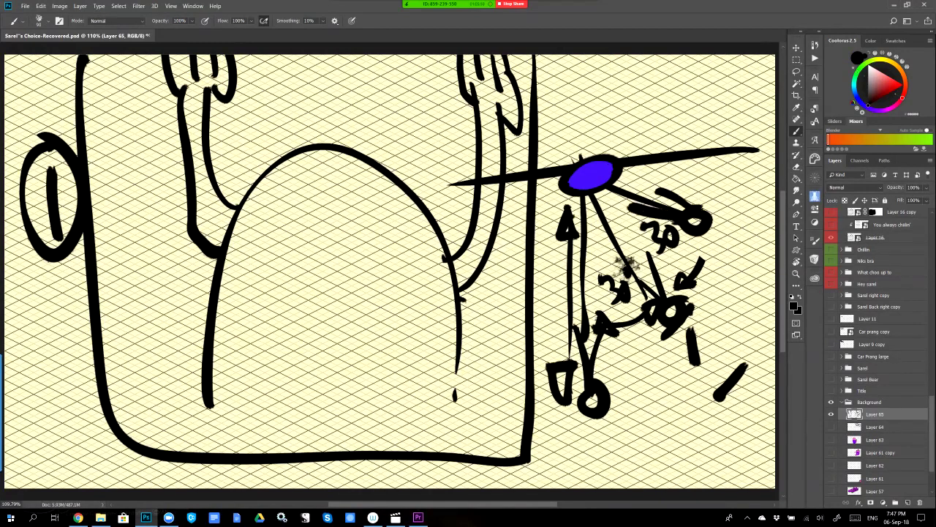
pyautogui.moveTo(631, 250); pyautogui.dragTo(659, 296)
pyautogui.moveTo(712, 222); pyautogui.dragTo(776, 255)
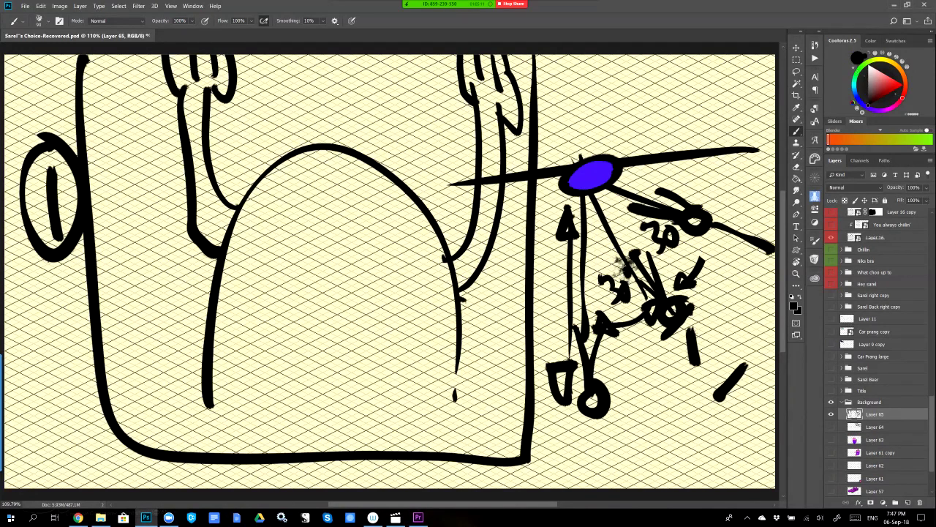
pyautogui.moveTo(611, 335); pyautogui.dragTo(622, 405)
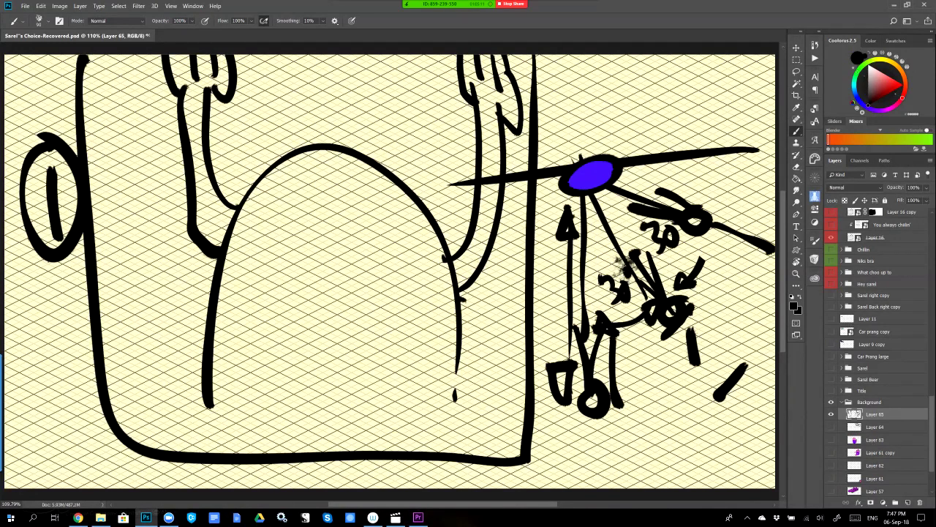
# Shift the drawing slightly right and down, and paint dash strokes continuing the slanted line across the arched figure.
pyautogui.press('v')
pyautogui.moveTo(470, 234)
pyautogui.mouseDown()
pyautogui.moveTo(84, 268)
pyautogui.moveTo(318, 282)
pyautogui.moveTo(518, 253)
pyautogui.mouseUp()
pyautogui.press('b')
pyautogui.moveTo(150, 206); pyautogui.dragTo(217, 203)
pyautogui.moveTo(275, 192); pyautogui.dragTo(316, 184)
pyautogui.moveTo(459, 198); pyautogui.dragTo(550, 193)
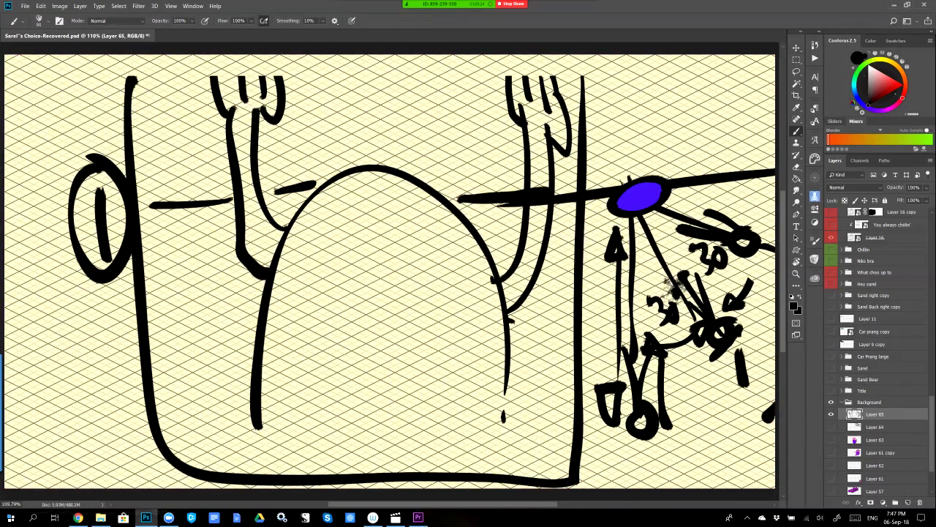
# Move the drawing far to the left for free space and paint a number 2 at the end of the outermost line.
pyautogui.press('v')
pyautogui.moveTo(522, 183); pyautogui.dragTo(32, 190)
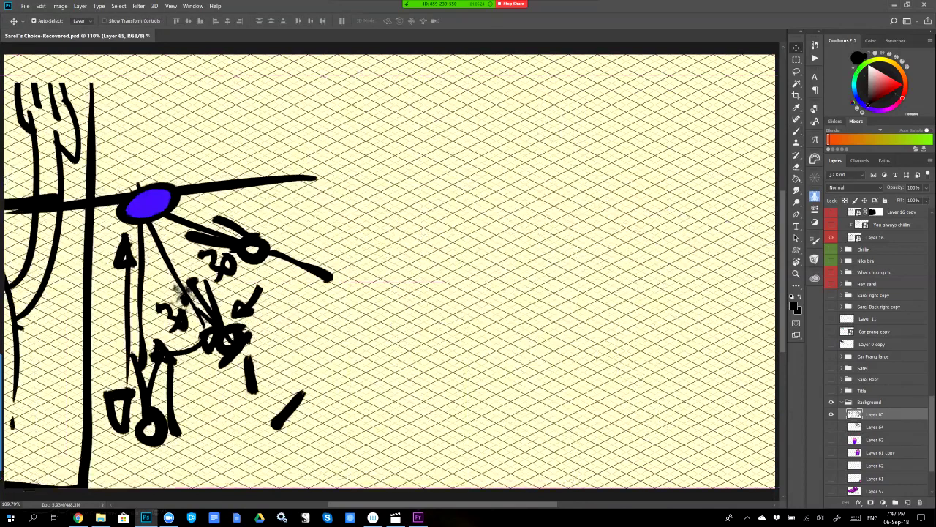
pyautogui.press('b')
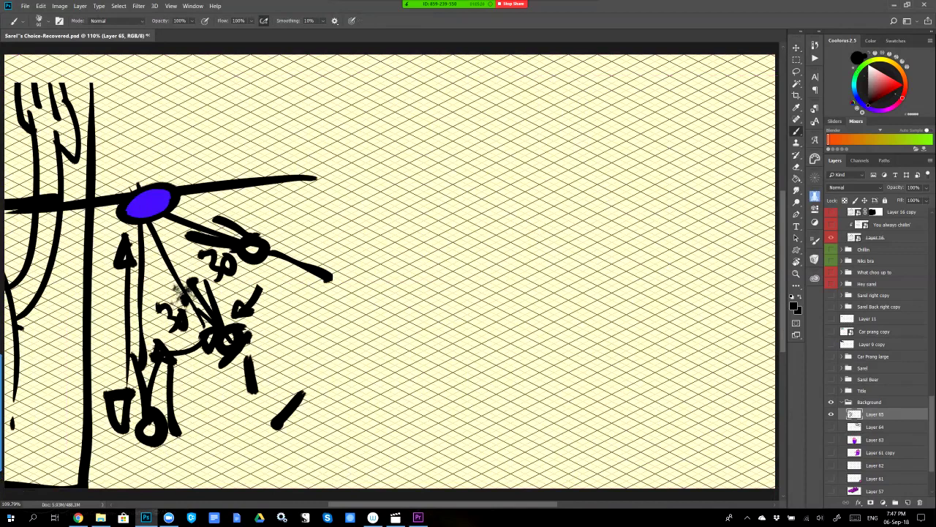
pyautogui.moveTo(342, 281); pyautogui.dragTo(394, 299)
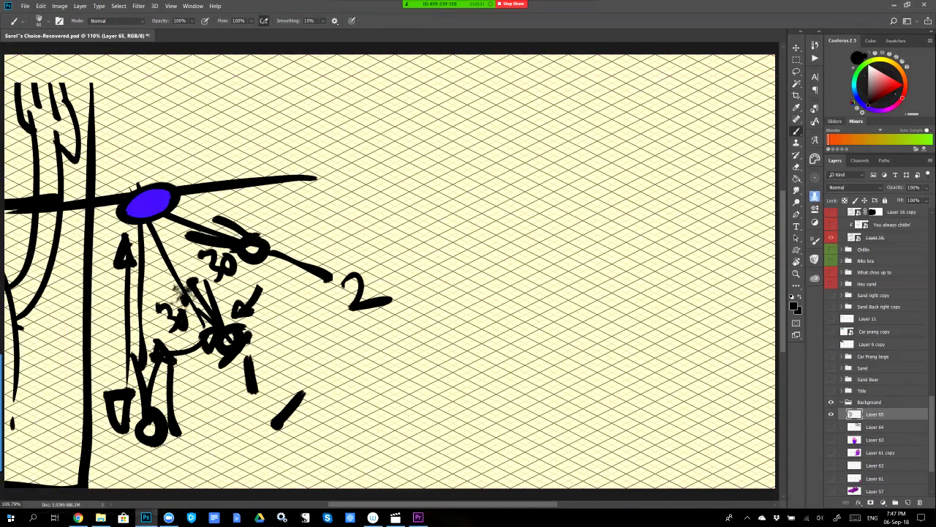
# Paint a small arched body with one raised right arm in the empty area beyond the swing diagram.
pyautogui.moveTo(425, 181)
pyautogui.mouseDown()
pyautogui.moveTo(441, 117)
pyautogui.moveTo(480, 199)
pyautogui.mouseUp()
pyautogui.moveTo(471, 128)
pyautogui.mouseDown()
pyautogui.moveTo(481, 80)
pyautogui.moveTo(480, 132)
pyautogui.mouseUp()
pyautogui.moveTo(482, 85)
pyautogui.mouseDown()
pyautogui.moveTo(475, 64)
pyautogui.moveTo(512, 73)
pyautogui.moveTo(518, 91)
pyautogui.mouseUp()
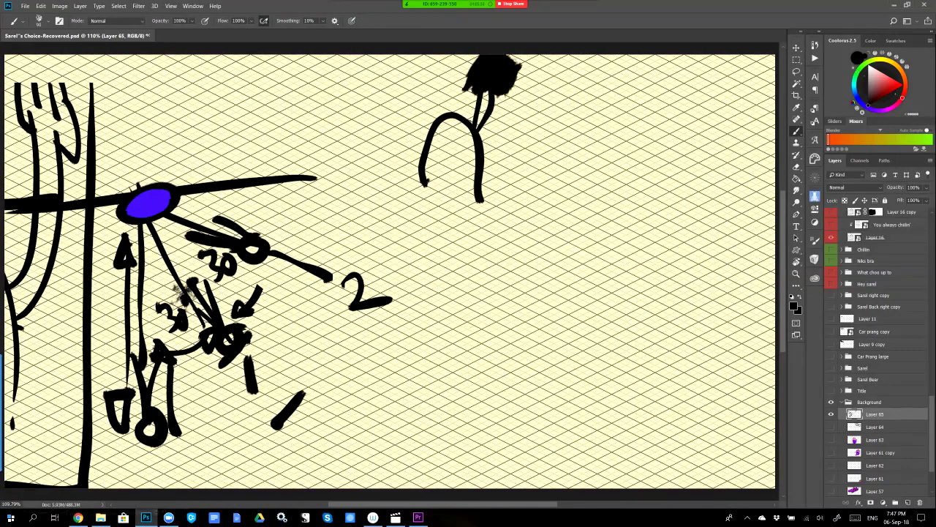
pyautogui.hotkey('ctrl', 'alt', 'z')
pyautogui.hotkey('ctrl', 'alt', 'z')
# Complete the small figure's right hand, and paint its raised left arm, left hand and a nose.
pyautogui.moveTo(493, 63)
pyautogui.mouseDown()
pyautogui.moveTo(512, 92)
pyautogui.moveTo(502, 96)
pyautogui.mouseUp()
pyautogui.moveTo(422, 123); pyautogui.dragTo(427, 131)
pyautogui.moveTo(414, 86); pyautogui.dragTo(424, 131)
pyautogui.moveTo(406, 92)
pyautogui.mouseDown()
pyautogui.moveTo(421, 137)
pyautogui.moveTo(404, 98)
pyautogui.mouseUp()
pyautogui.moveTo(417, 62)
pyautogui.mouseDown()
pyautogui.moveTo(395, 79)
pyautogui.moveTo(427, 82)
pyautogui.mouseUp()
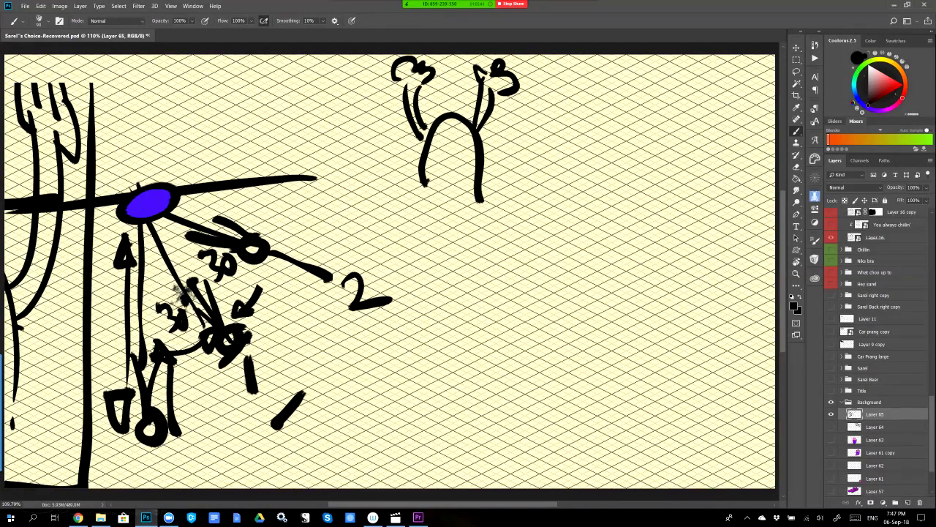
pyautogui.moveTo(445, 133)
pyautogui.mouseDown()
pyautogui.moveTo(442, 155)
pyautogui.moveTo(450, 150)
pyautogui.mouseUp()
# Bring the large arched figure back into the canvas and paint a nose, two curved eyes and a smile on it.
pyautogui.press('v')
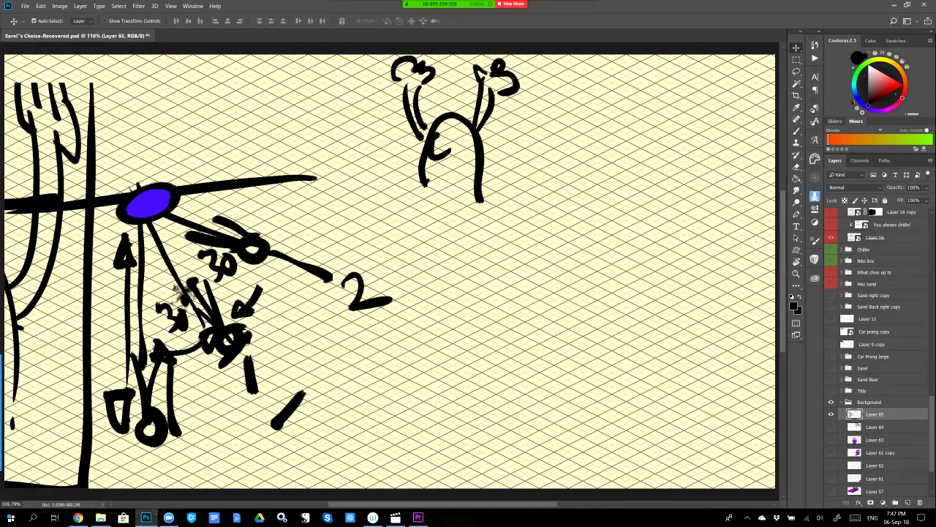
pyautogui.hscroll(-10, 387, 276)
pyautogui.press('b')
pyautogui.moveTo(274, 281)
pyautogui.mouseDown()
pyautogui.moveTo(276, 299)
pyautogui.moveTo(222, 290)
pyautogui.mouseUp()
pyautogui.moveTo(272, 256); pyautogui.dragTo(327, 261)
pyautogui.moveTo(174, 272); pyautogui.dragTo(214, 261)
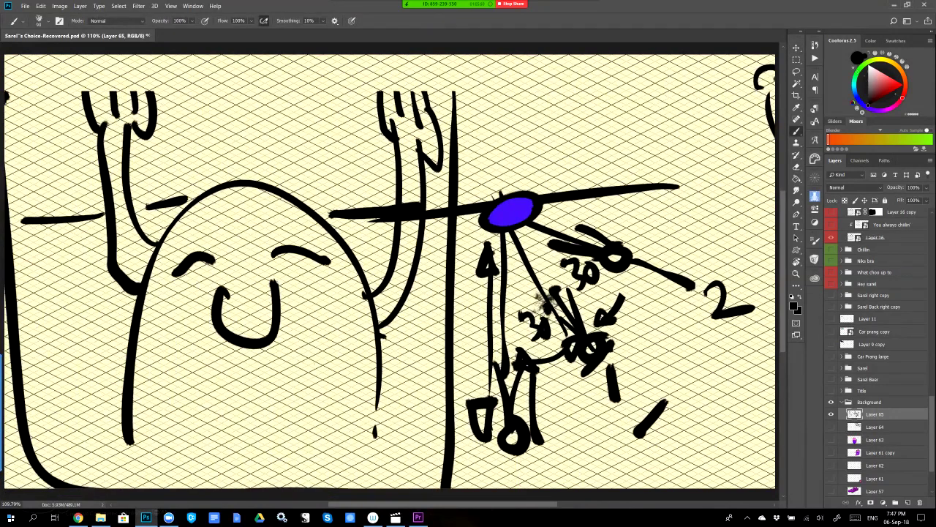
pyautogui.moveTo(323, 369); pyautogui.dragTo(171, 365)
# Bring the small figure back into the canvas and paint its eyes, smile and feet.
pyautogui.press('v')
pyautogui.hscroll(6, 266, 328)
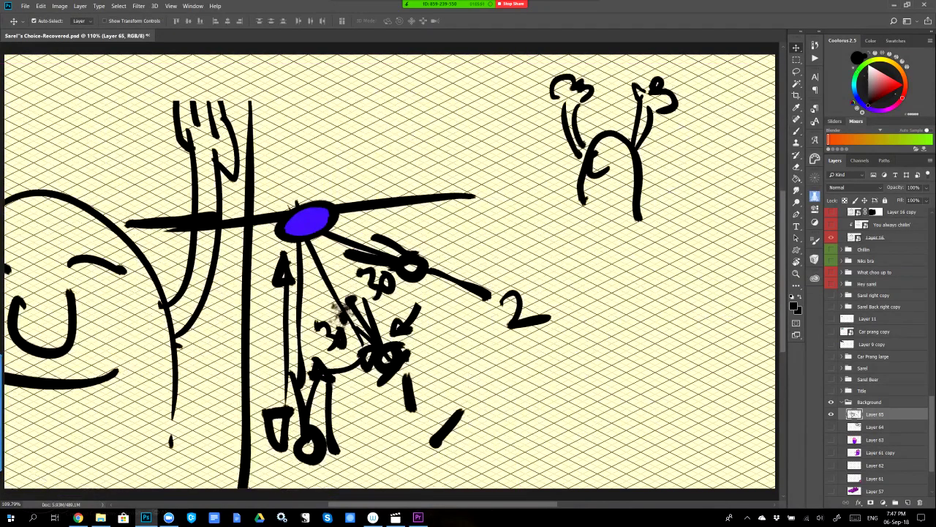
pyautogui.press('b')
pyautogui.moveTo(621, 149)
pyautogui.mouseDown()
pyautogui.moveTo(624, 174)
pyautogui.moveTo(576, 177)
pyautogui.moveTo(552, 213)
pyautogui.moveTo(600, 220)
pyautogui.moveTo(619, 232)
pyautogui.mouseUp()
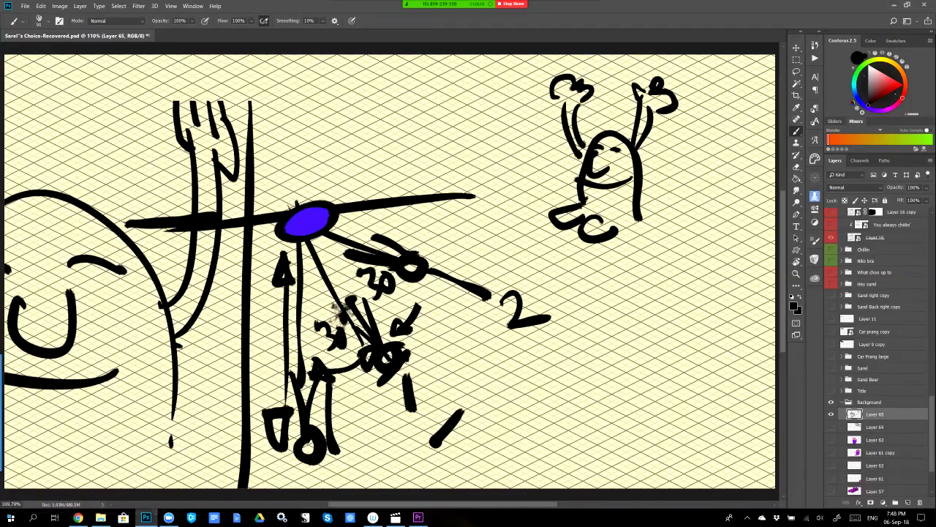
# Switch to Premiere Pro and examine the advert sequence's timeline, from the closing clips to the whole edit.
pyautogui.hotkey('alt', 'Tab')
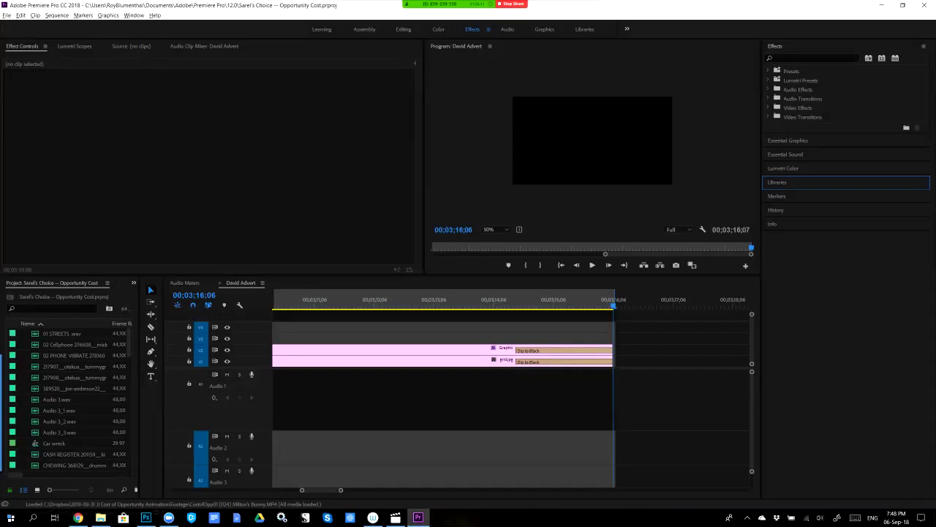
pyautogui.scroll(-3, 512, 395)
pyautogui.scroll(5, 512, 394)
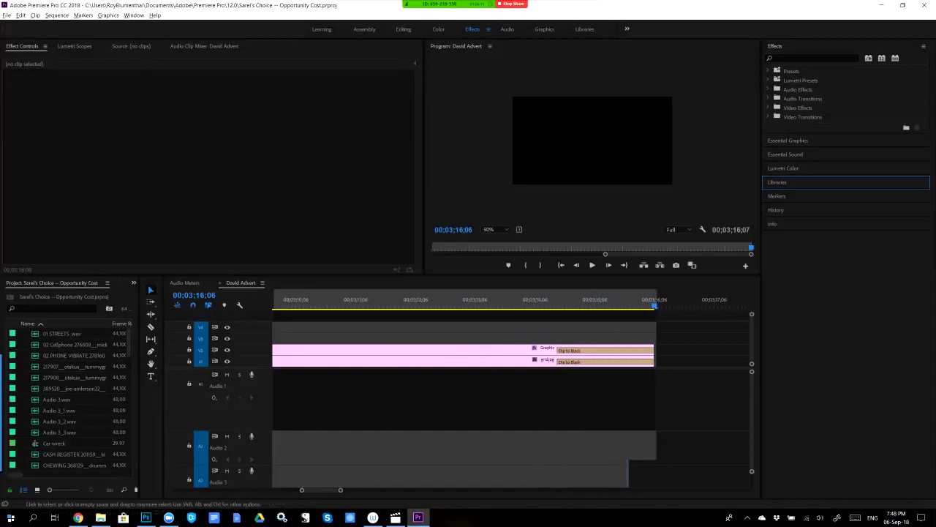
pyautogui.scroll(2, 512, 395)
pyautogui.press('=')
pyautogui.press('=')
pyautogui.press('=')
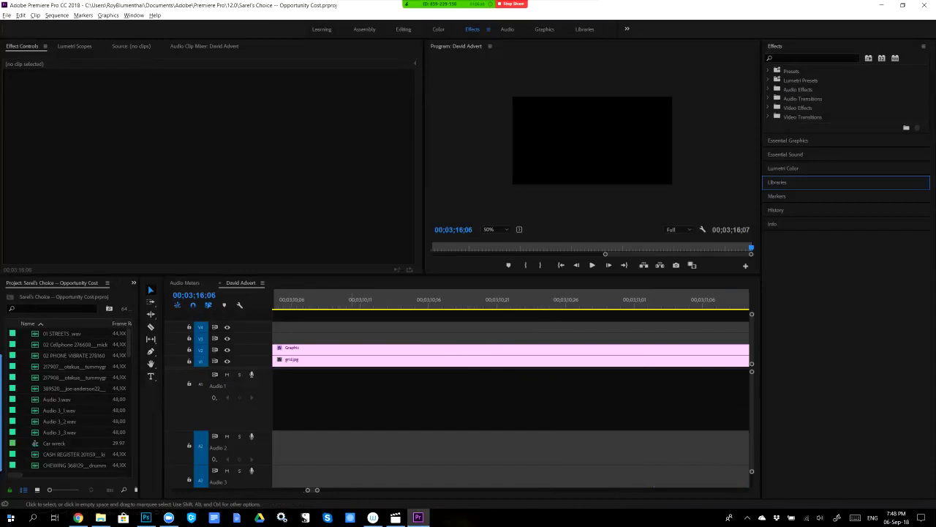
pyautogui.press('-')
pyautogui.press('-')
pyautogui.press('-')
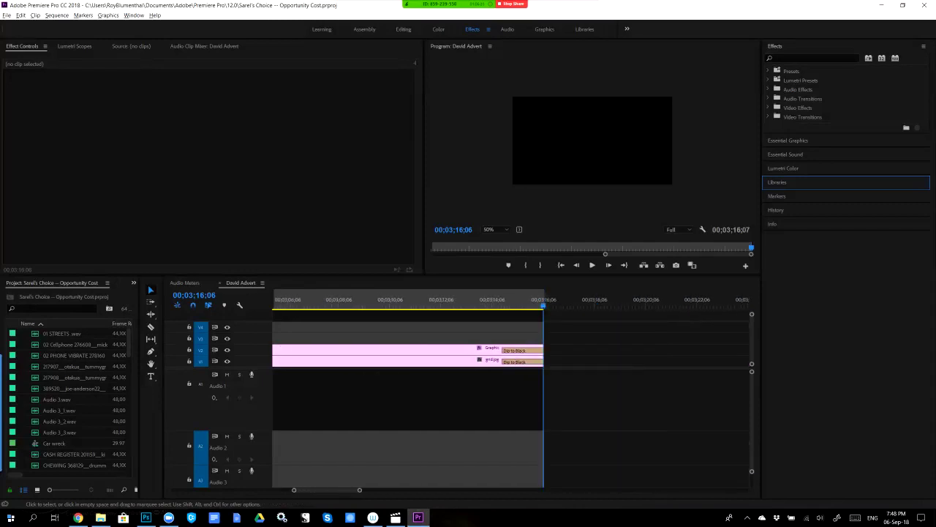
pyautogui.press('-')
pyautogui.press('-')
pyautogui.press('-')
pyautogui.press('-')
pyautogui.press('-')
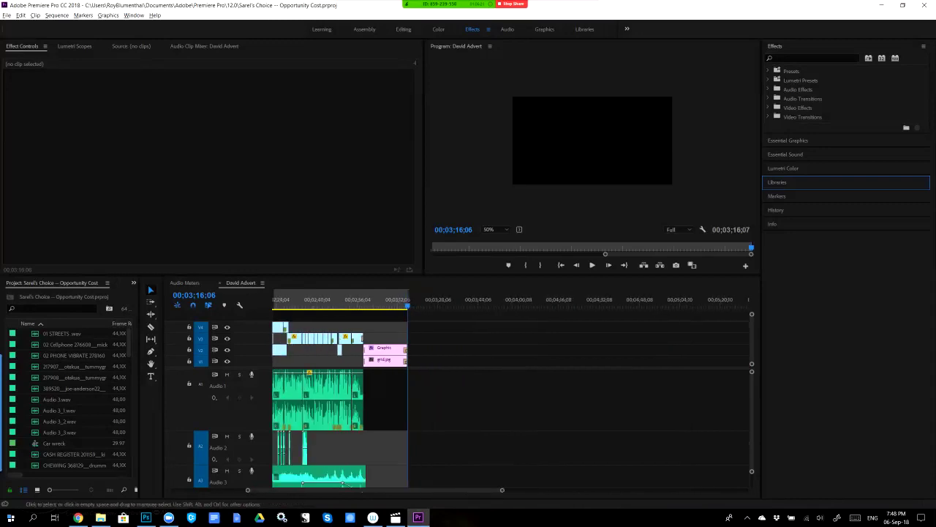
pyautogui.scroll(10, 512, 388)
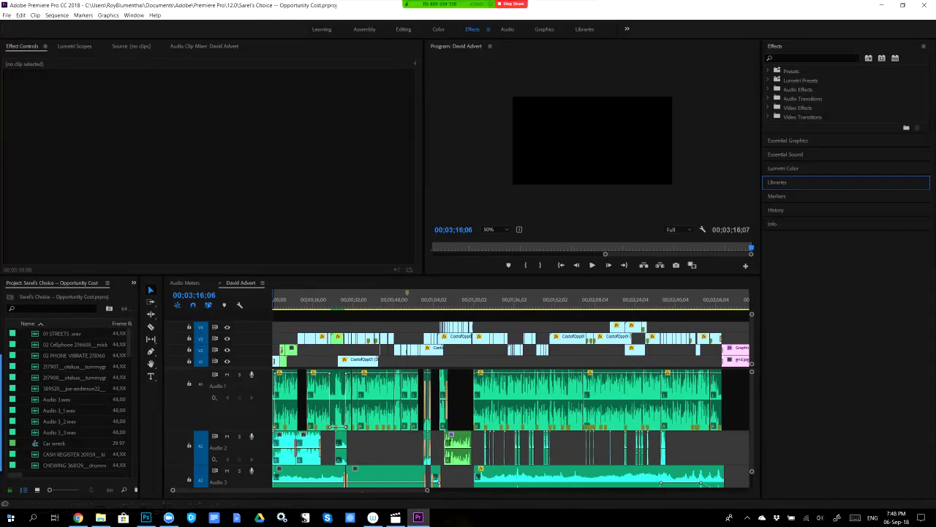
pyautogui.press('Print')
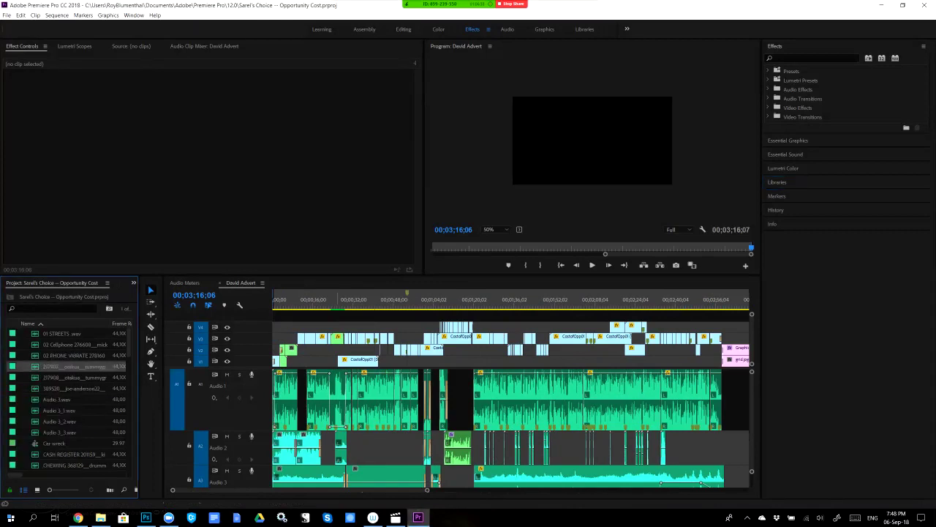
# Capture an image of the David Advert timeline panel with Snagit.
pyautogui.click(279, 283)
pyautogui.click(331, 359)
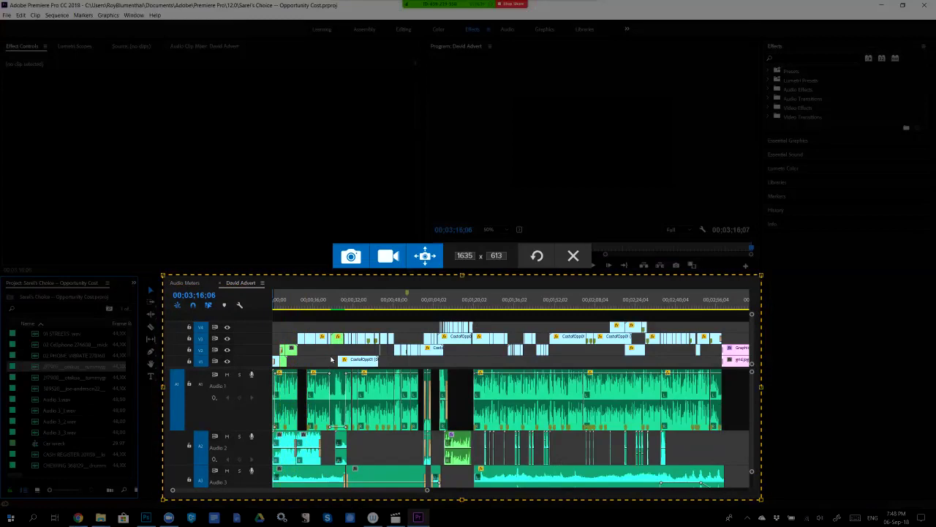
pyautogui.click(350, 255)
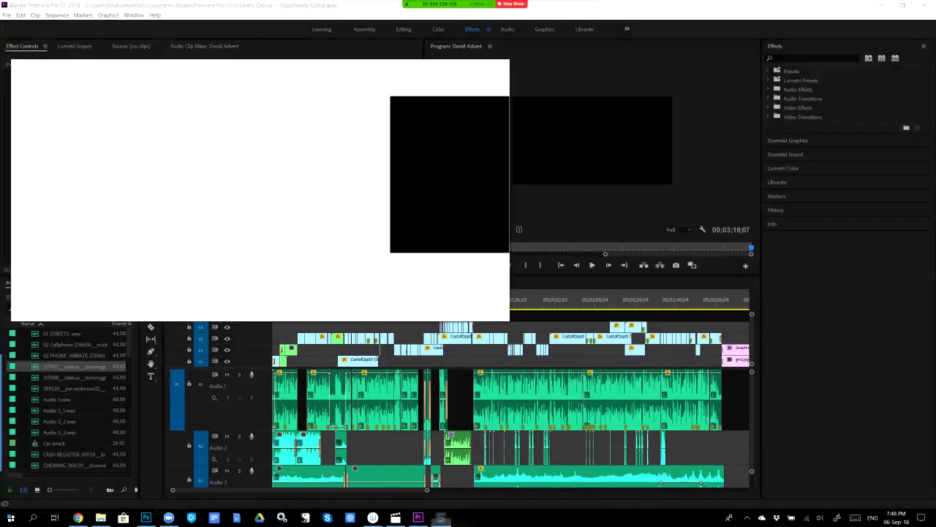
# Switch to Photoshop and paste the clipboard image into the Sarel's Choice-Recovered document.
pyautogui.hotkey('alt', 'Tab')
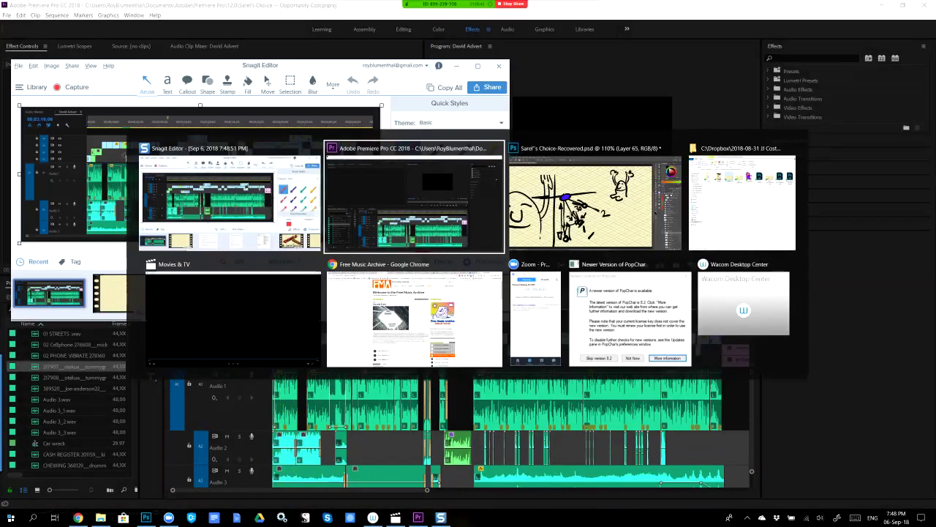
pyautogui.hotkey('alt', 'Tab')
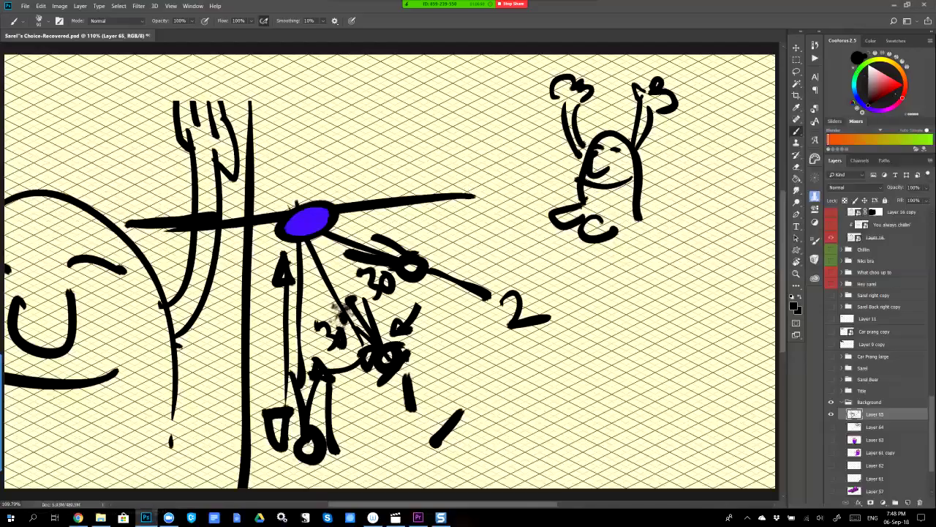
pyautogui.hotkey('ctrl', 'v')
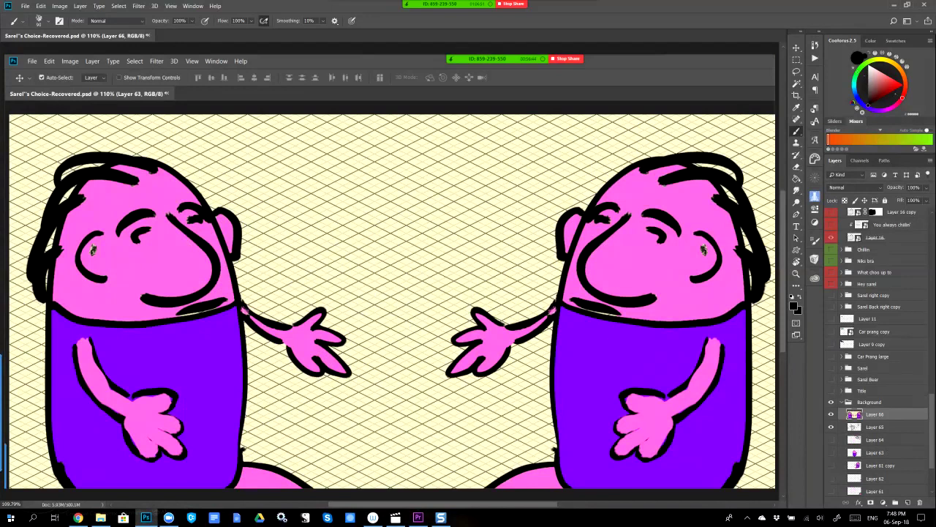
# Copy the whole timeline capture in Snagit Editor and paste it as a new layer in the Photoshop document.
pyautogui.hotkey('alt', 'Tab')
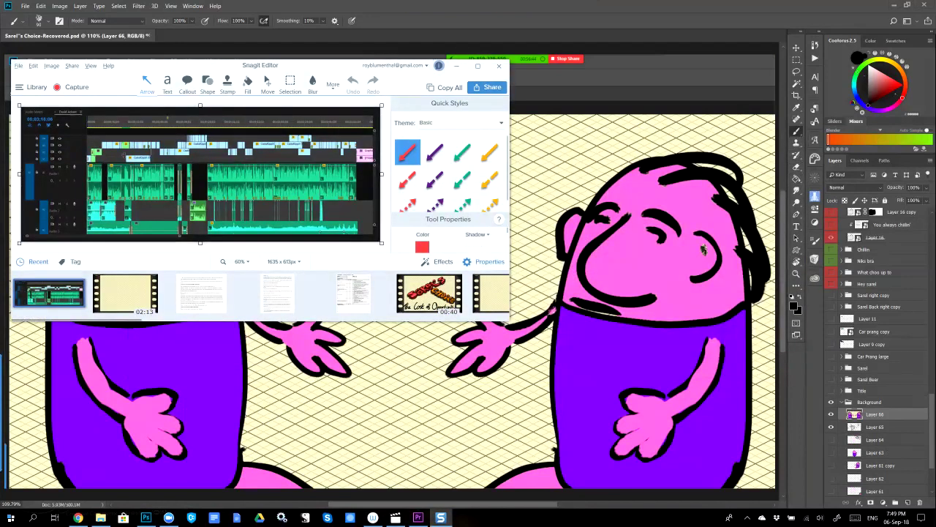
pyautogui.hotkey('ctrl', 'a')
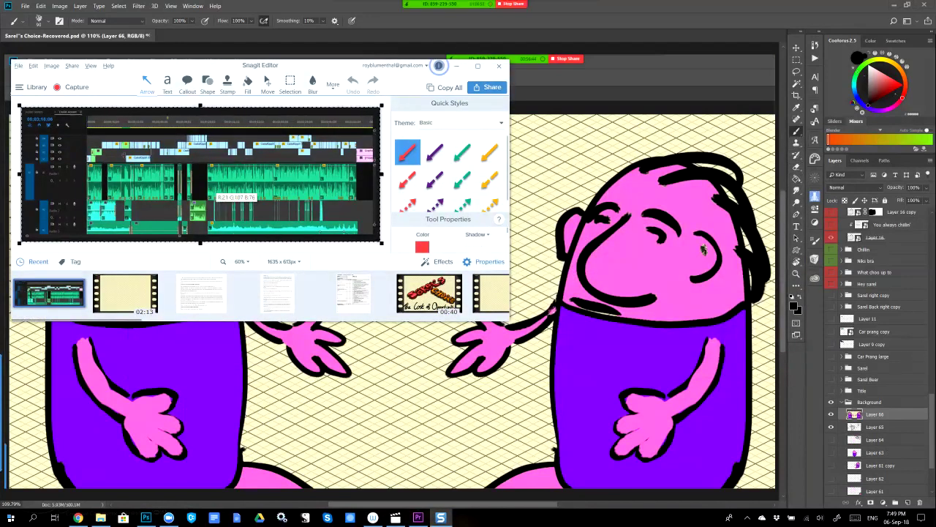
pyautogui.hotkey('alt', 'Tab')
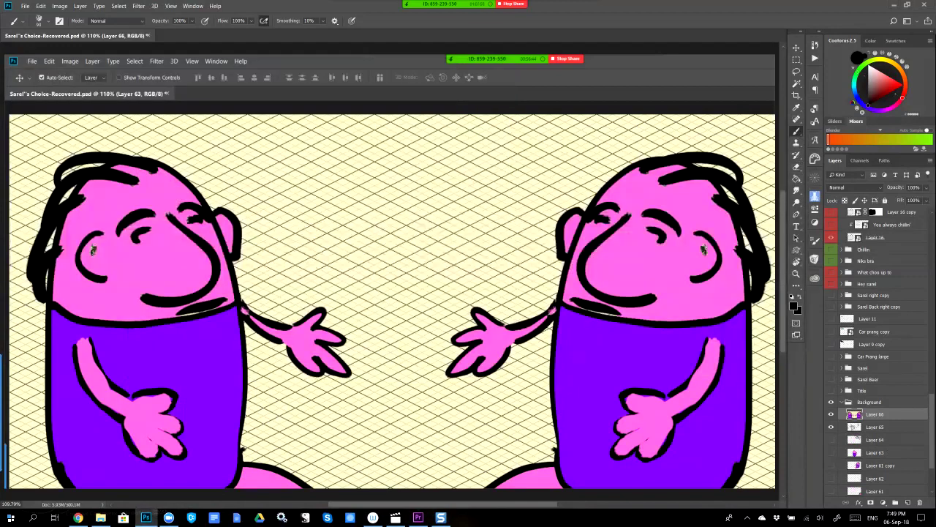
pyautogui.hotkey('ctrl', 'v')
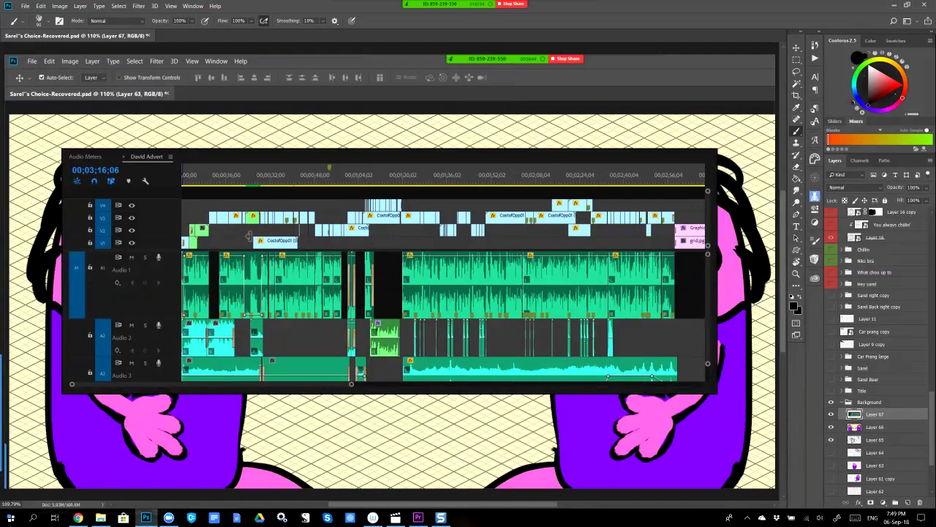
# Enlarge the pasted timeline image to about 109% with Free Transform.
pyautogui.hotkey('ctrl', 't')
pyautogui.moveTo(717, 394); pyautogui.dragTo(773, 414)
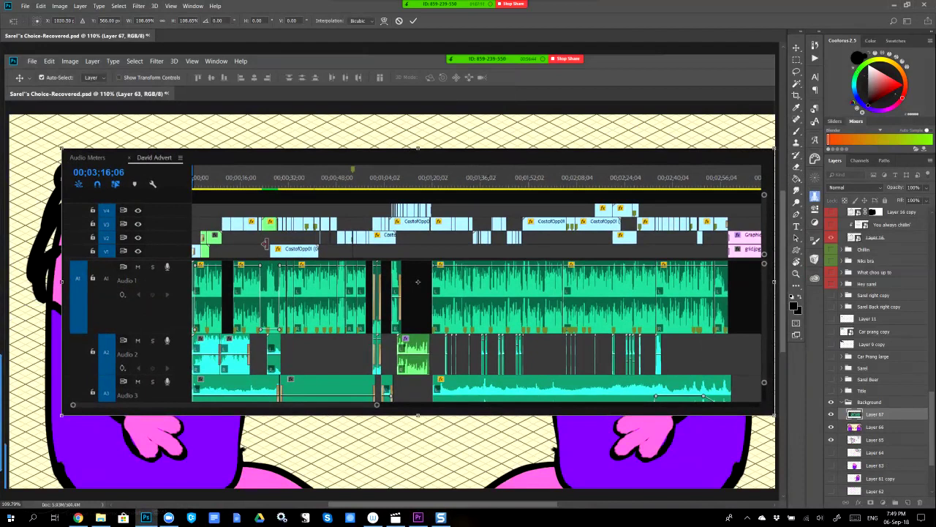
pyautogui.scroll(5, 418, 281)
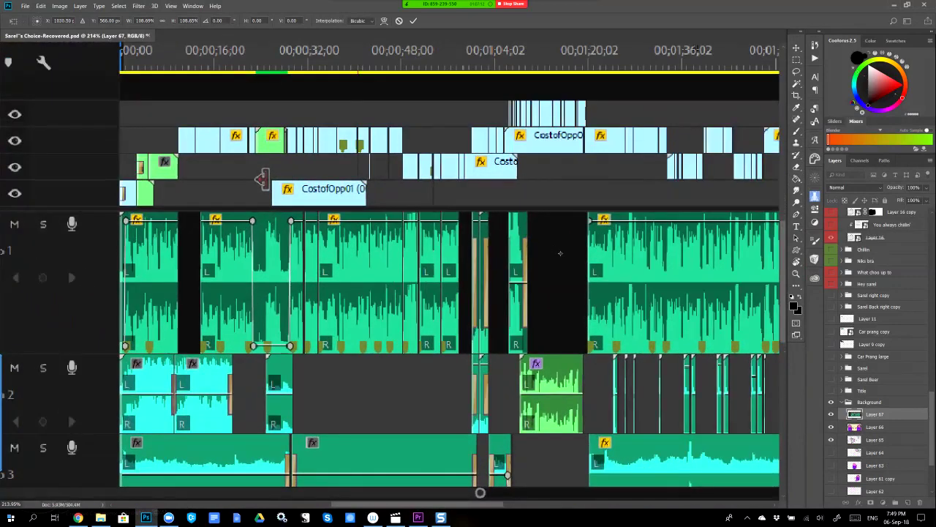
pyautogui.moveTo(561, 253); pyautogui.dragTo(764, 251)
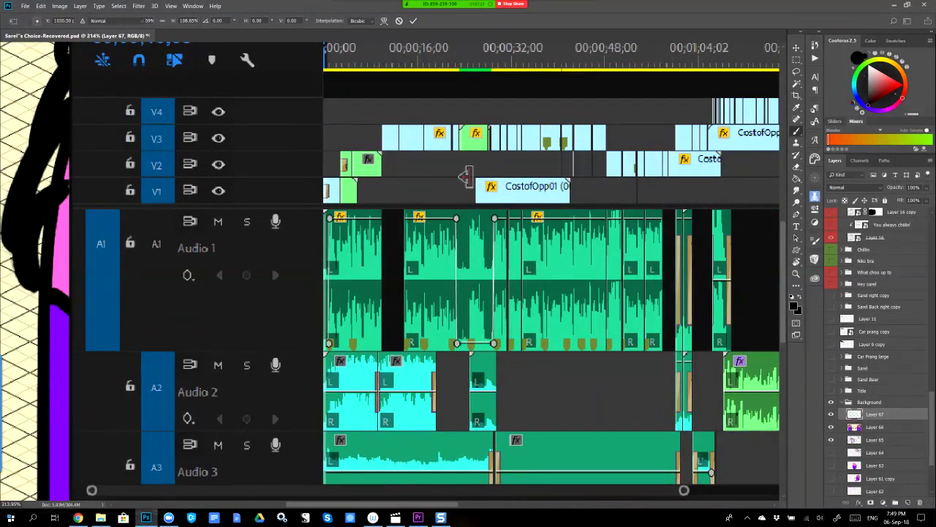
pyautogui.press('Return')
# Paint a thick white bracket around the Audio 1 track header on the timeline image.
pyautogui.press('x')
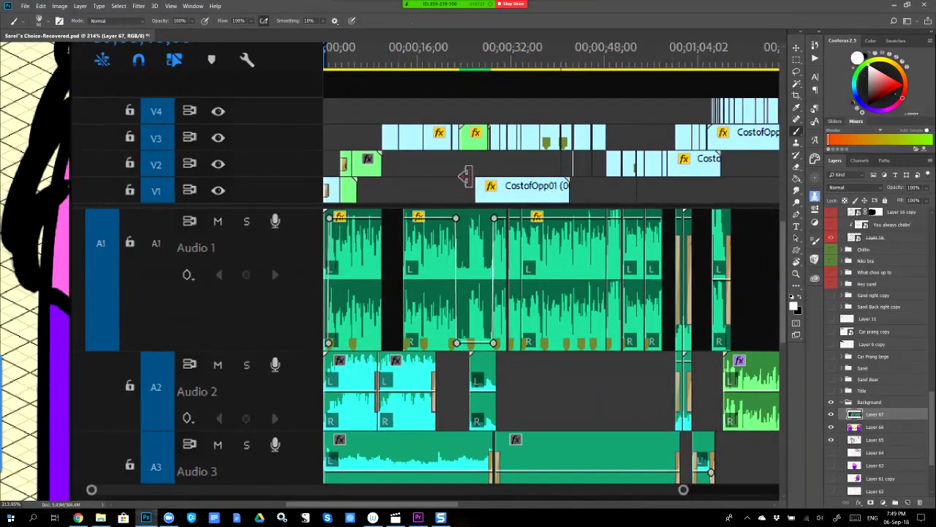
pyautogui.moveTo(92, 216)
pyautogui.mouseDown()
pyautogui.moveTo(63, 337)
pyautogui.moveTo(44, 205)
pyautogui.moveTo(33, 278)
pyautogui.mouseUp()
pyautogui.moveTo(73, 332); pyautogui.dragTo(362, 333)
pyautogui.moveTo(308, 197); pyautogui.dragTo(38, 216)
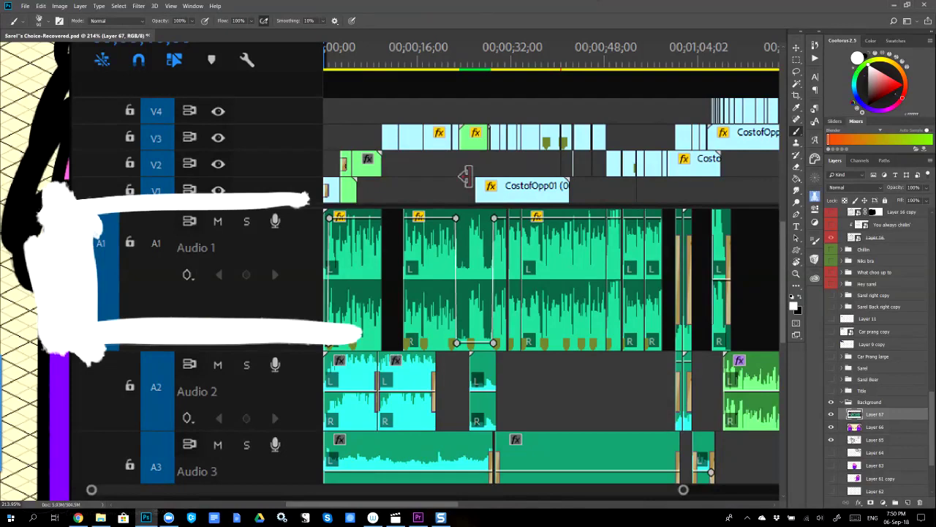
# Paint white vertical strokes over the timeline image to mark the successive cuts between the Audio 1 clips.
pyautogui.press('v')
pyautogui.moveTo(343, 315); pyautogui.dragTo(79, 271)
pyautogui.moveTo(421, 272)
pyautogui.mouseDown()
pyautogui.moveTo(110, 257)
pyautogui.moveTo(235, 253)
pyautogui.moveTo(548, 279)
pyautogui.mouseUp()
pyautogui.press('b')
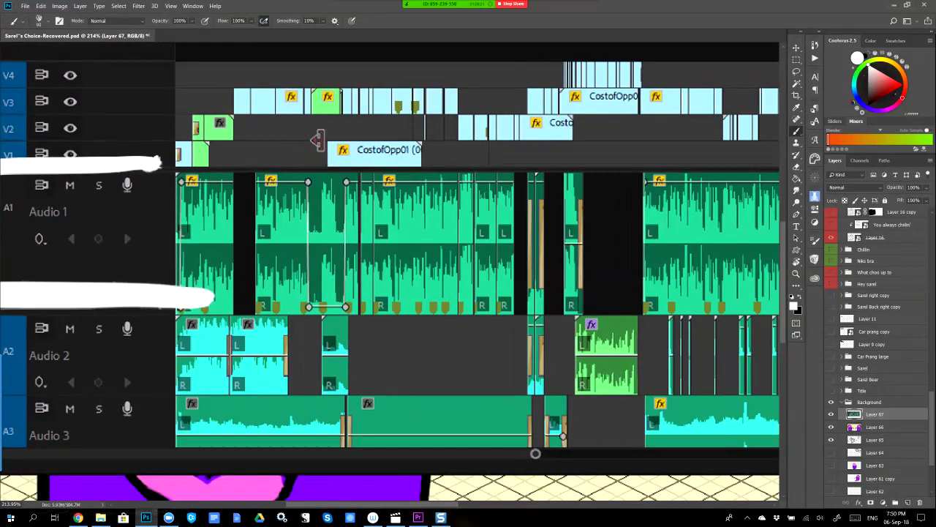
pyautogui.press('v')
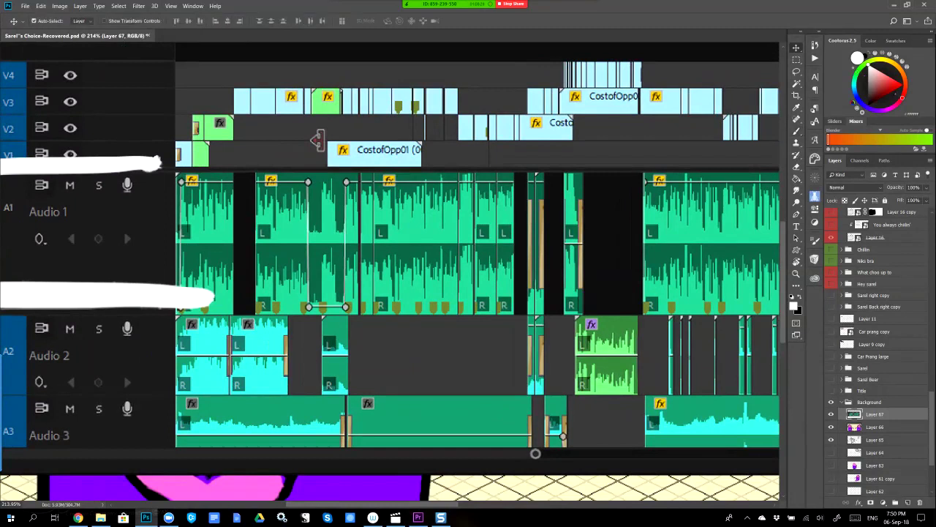
pyautogui.press('b')
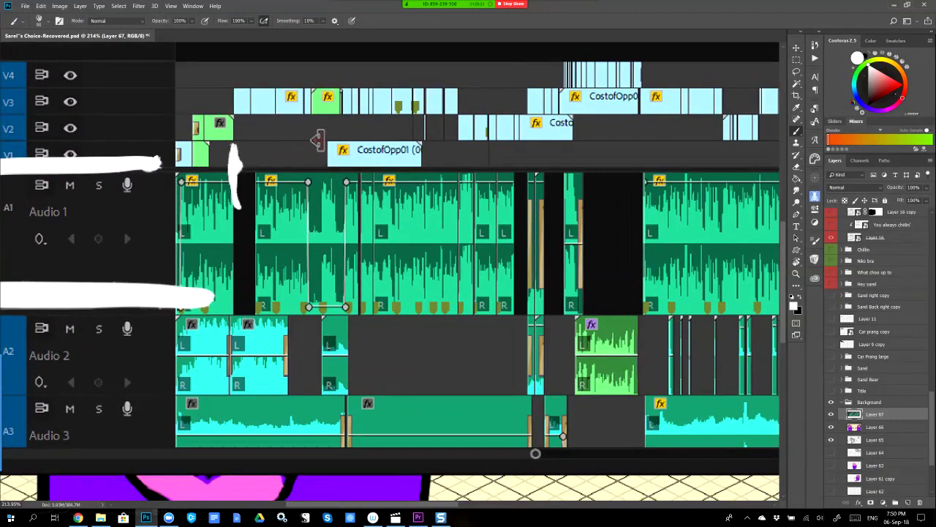
pyautogui.moveTo(253, 141); pyautogui.dragTo(253, 201)
pyautogui.moveTo(304, 133); pyautogui.dragTo(304, 165)
pyautogui.moveTo(348, 128)
pyautogui.mouseDown()
pyautogui.moveTo(348, 171)
pyautogui.moveTo(317, 267)
pyautogui.moveTo(346, 180)
pyautogui.moveTo(362, 303)
pyautogui.mouseUp()
pyautogui.moveTo(375, 151); pyautogui.dragTo(373, 253)
pyautogui.moveTo(452, 156)
pyautogui.mouseDown()
pyautogui.moveTo(452, 353)
pyautogui.moveTo(477, 320)
pyautogui.moveTo(479, 395)
pyautogui.mouseUp()
pyautogui.moveTo(499, 151); pyautogui.dragTo(490, 399)
pyautogui.moveTo(512, 149)
pyautogui.mouseDown()
pyautogui.moveTo(509, 393)
pyautogui.moveTo(528, 209)
pyautogui.mouseUp()
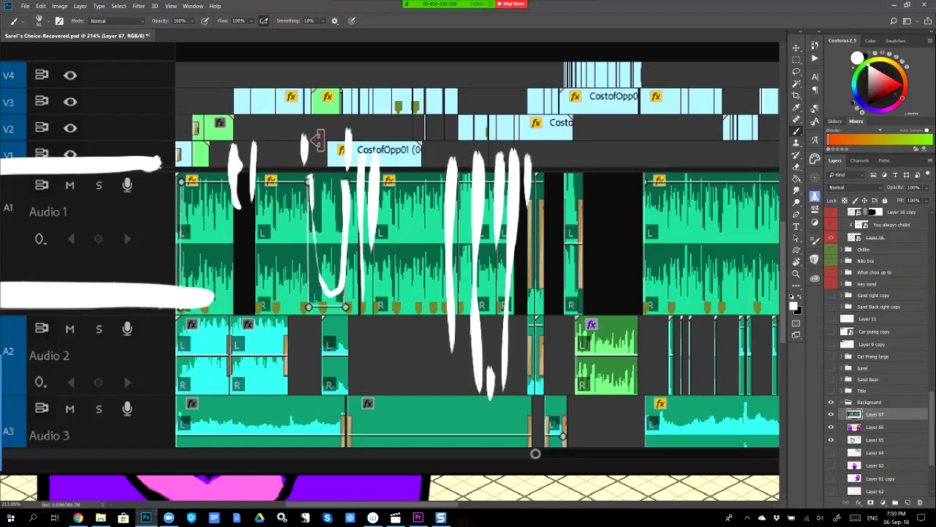
pyautogui.moveTo(539, 155); pyautogui.dragTo(540, 350)
pyautogui.moveTo(550, 136); pyautogui.dragTo(549, 321)
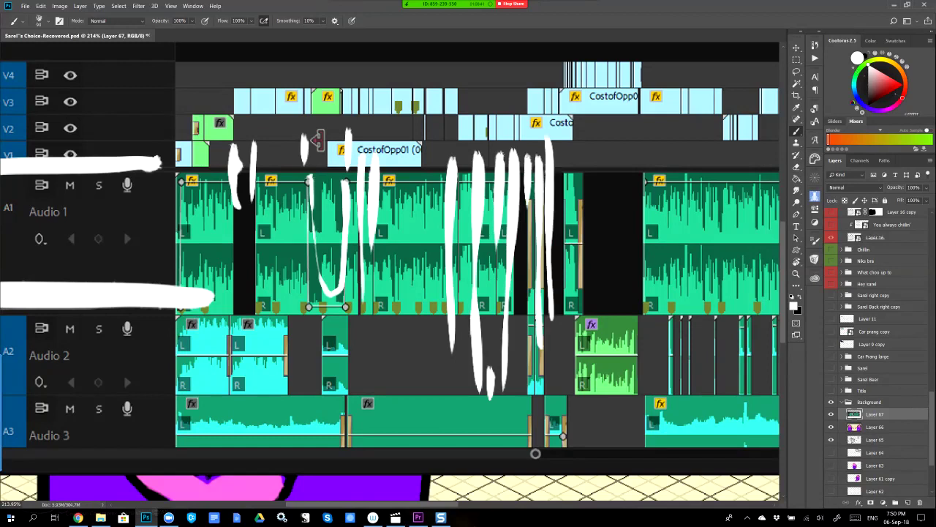
pyautogui.moveTo(564, 157); pyautogui.dragTo(563, 239)
# Edge and cross out the wide black Audio 1 gap in white, and fill the empty Audio 3 space beneath it.
pyautogui.moveTo(585, 146); pyautogui.dragTo(587, 238)
pyautogui.moveTo(638, 149)
pyautogui.mouseDown()
pyautogui.moveTo(640, 218)
pyautogui.moveTo(602, 295)
pyautogui.moveTo(585, 224)
pyautogui.mouseUp()
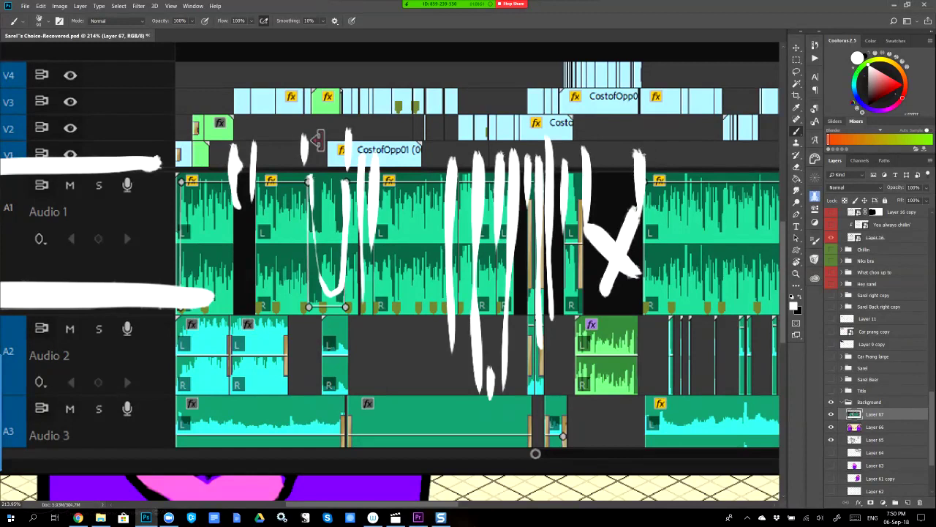
pyautogui.moveTo(633, 406)
pyautogui.mouseDown()
pyautogui.moveTo(580, 414)
pyautogui.moveTo(595, 420)
pyautogui.moveTo(575, 431)
pyautogui.moveTo(641, 430)
pyautogui.mouseUp()
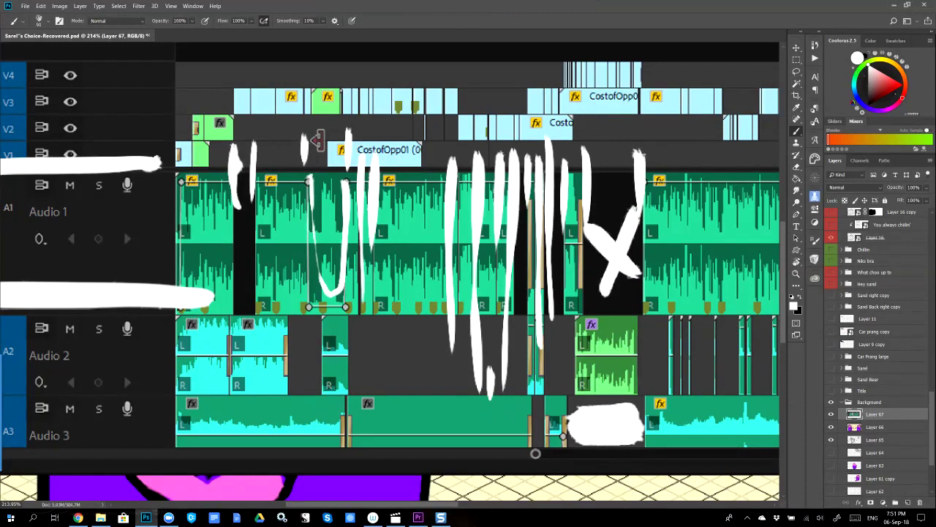
# Switch to Premiere Pro and examine the project's file list, from 01 STREETS .wav to the CostofOpp01 (001).MP4 footage.
pyautogui.hotkey('alt', 'Tab')
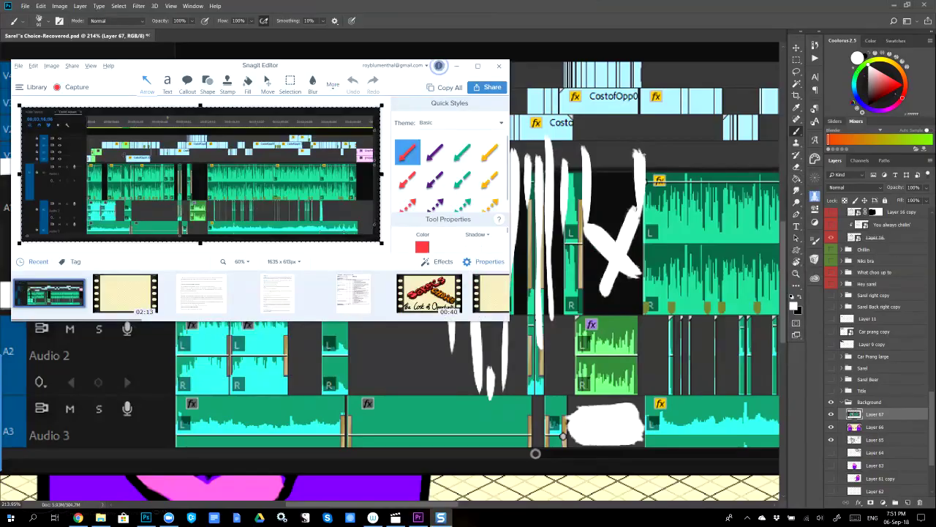
pyautogui.hotkey('alt', 'Tab')
pyautogui.hotkey('alt', 'Tab')
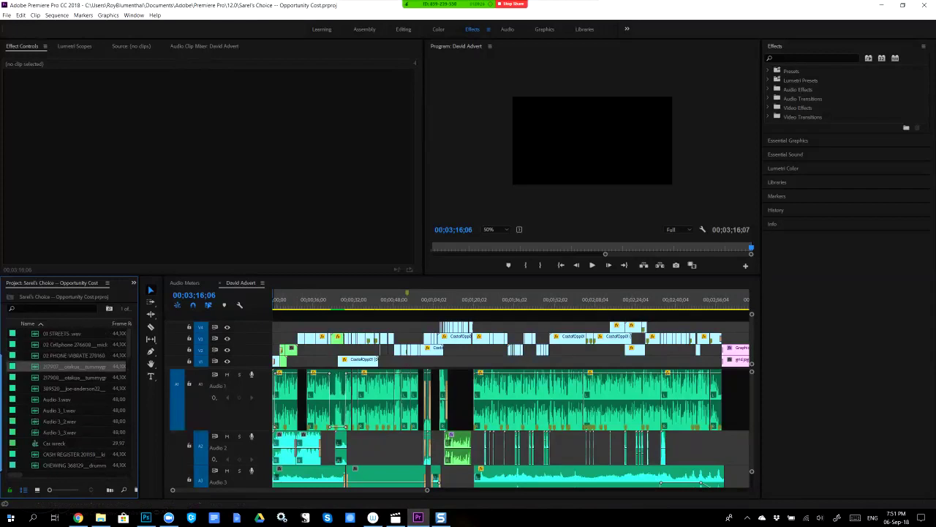
pyautogui.click(62, 333)
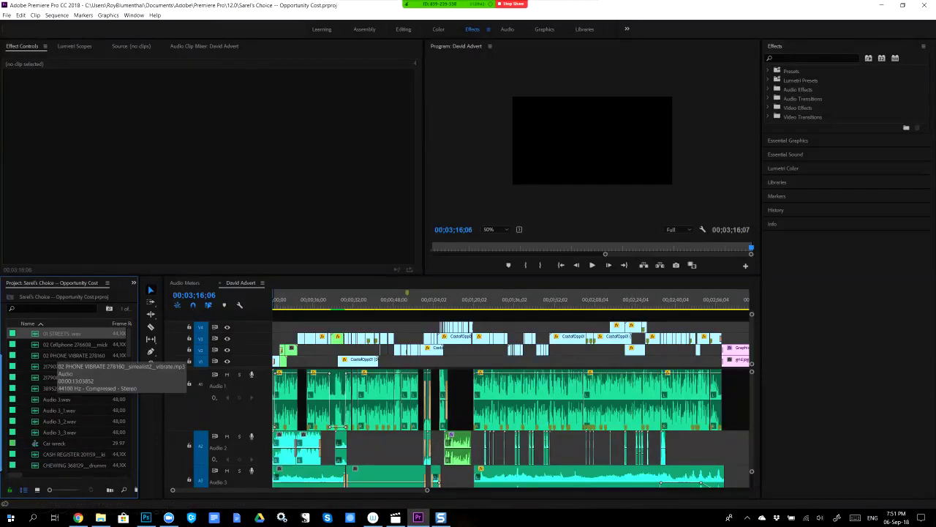
pyautogui.scroll(-5, 69, 398)
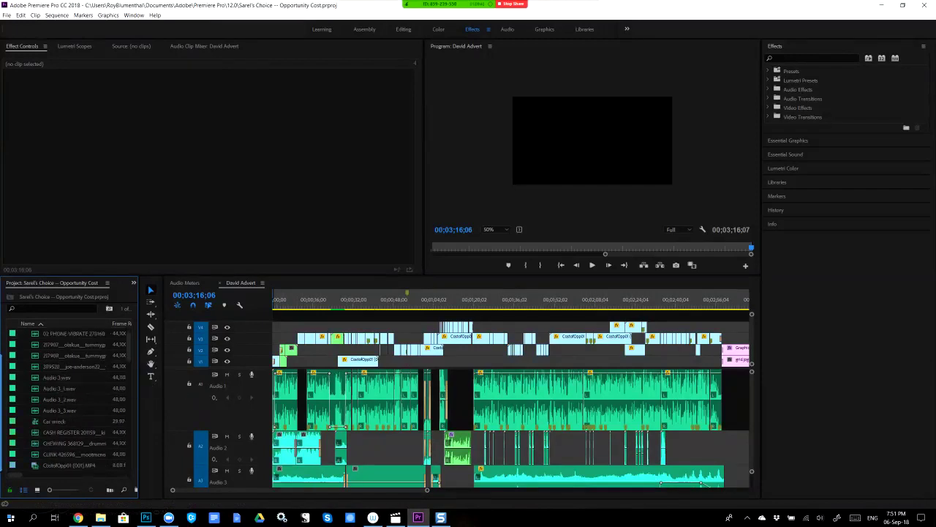
pyautogui.scroll(-2, 70, 399)
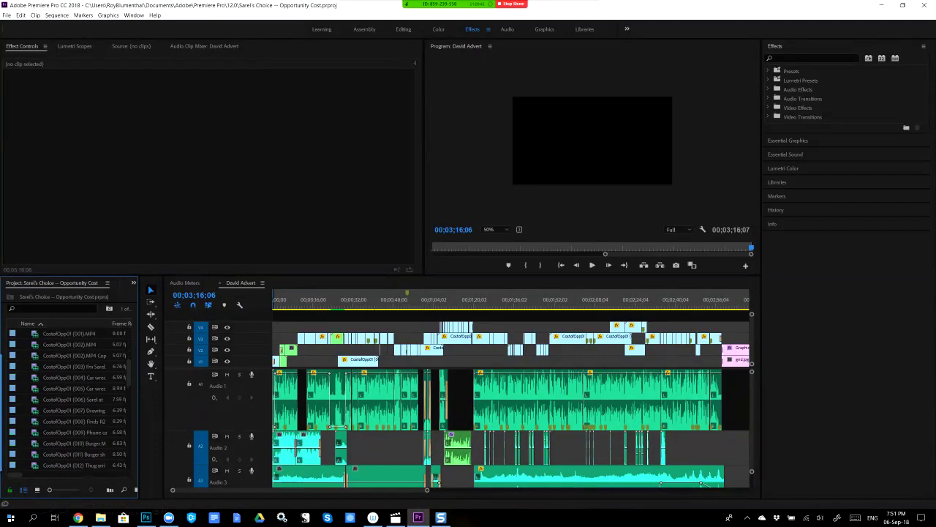
pyautogui.scroll(1, 70, 399)
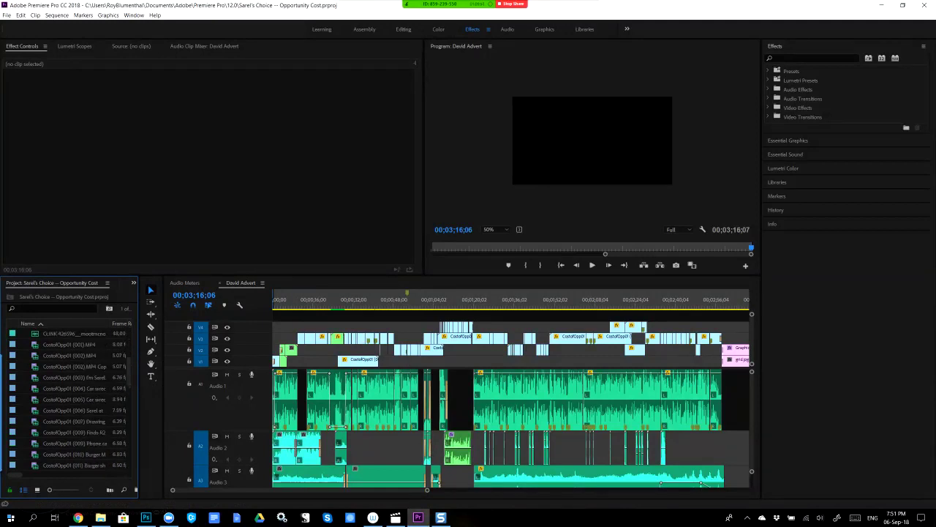
pyautogui.click(66, 345)
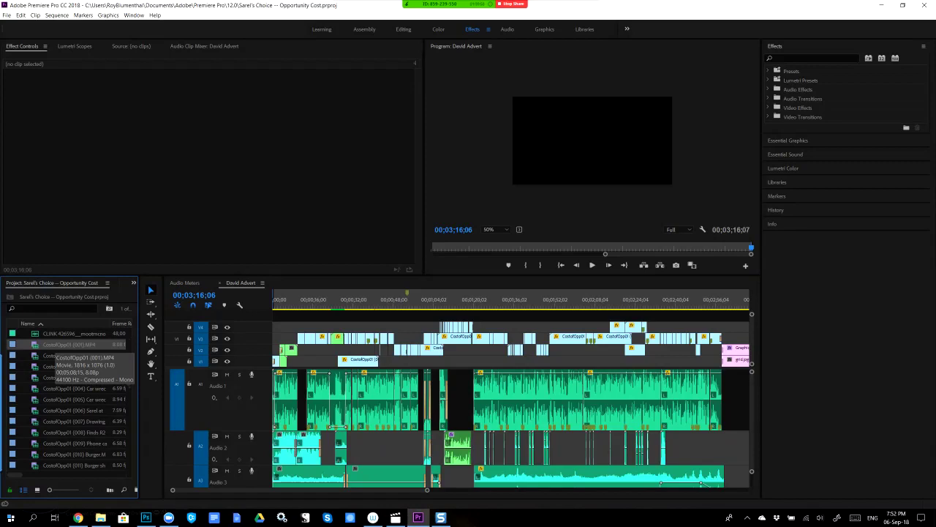
# Open the 02:13 title recording in Snagit Editor and look at the Footage folder's file names while saving a copy, then cancel.
pyautogui.hotkey('alt', 'Tab')
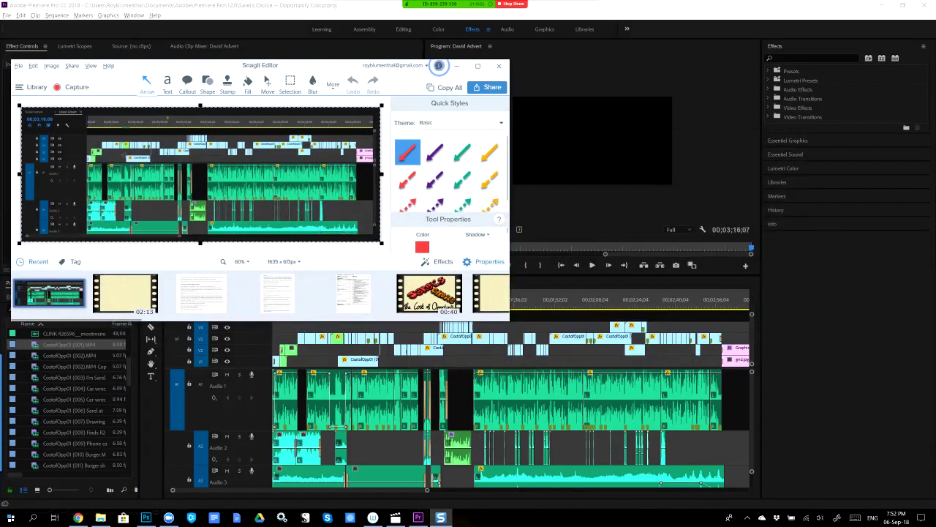
pyautogui.click(124, 292)
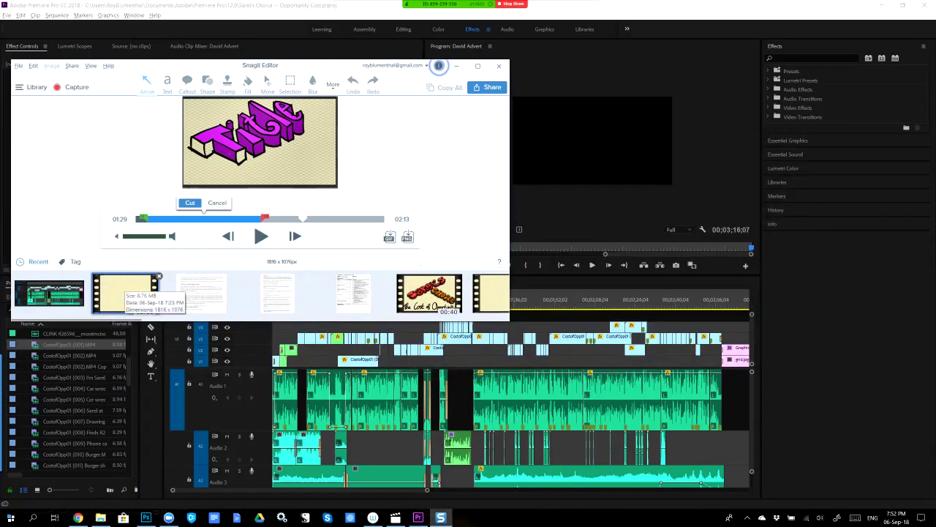
pyautogui.click(33, 65)
pyautogui.press('Left')
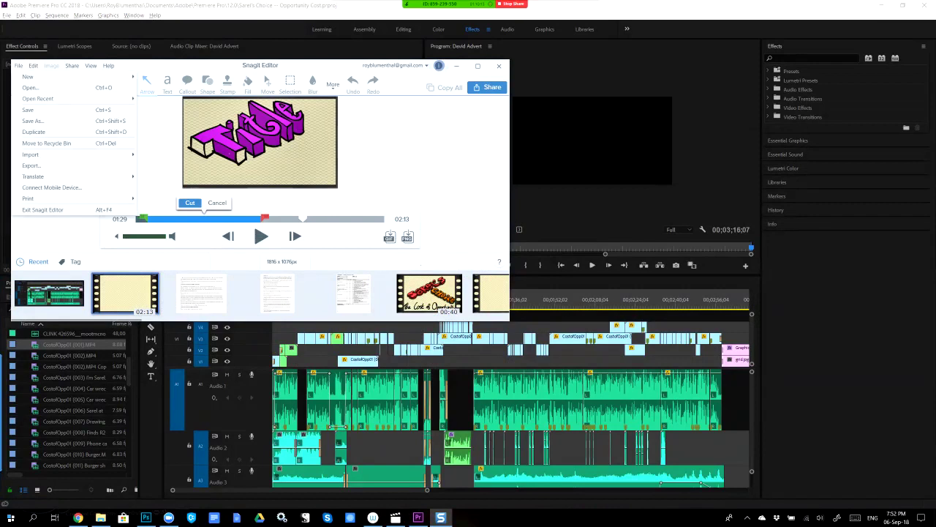
pyautogui.hotkey('ctrl', 'shift', 's')
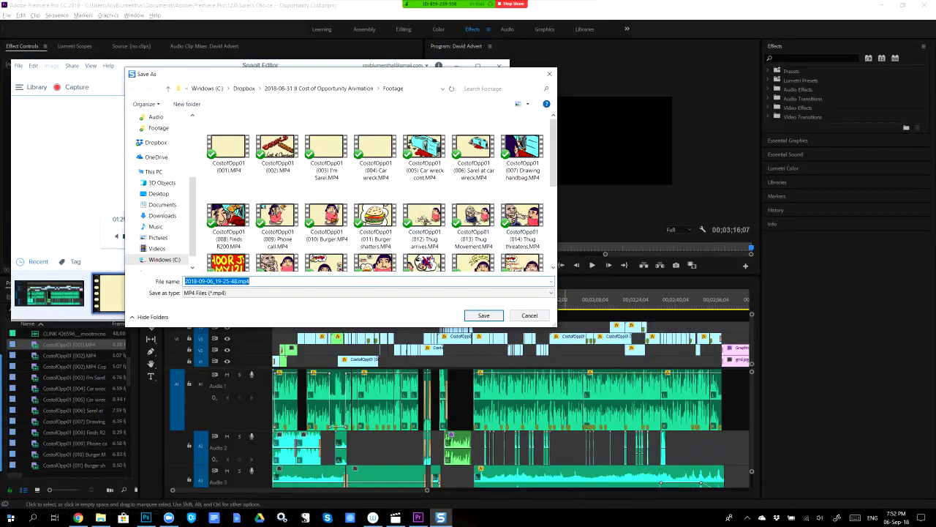
pyautogui.click(530, 315)
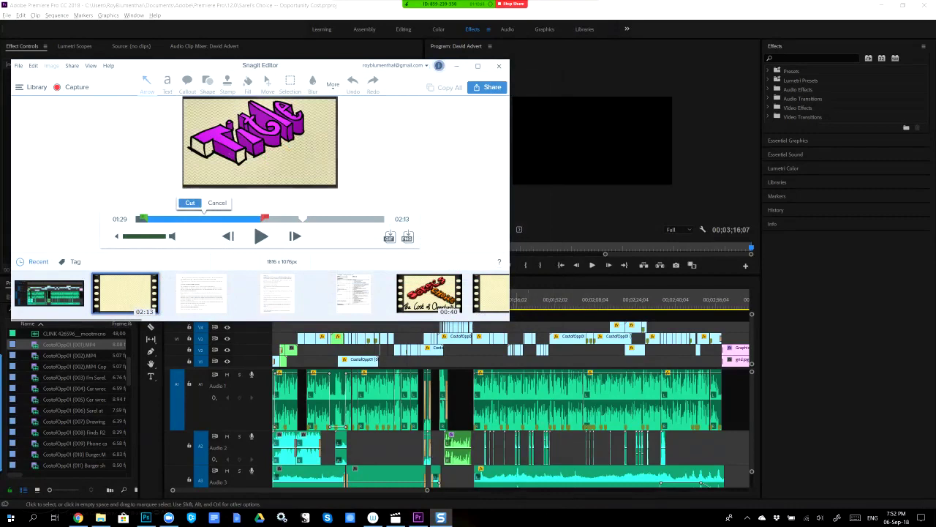
# Close Snagit Editor and select all items in the Premiere Pro project's file list.
pyautogui.click(499, 66)
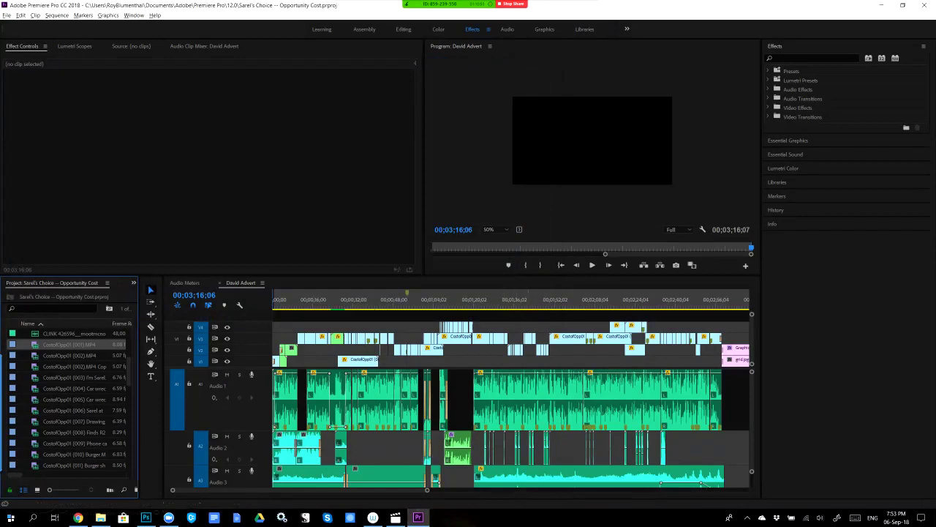
pyautogui.hotkey('ctrl', 'a')
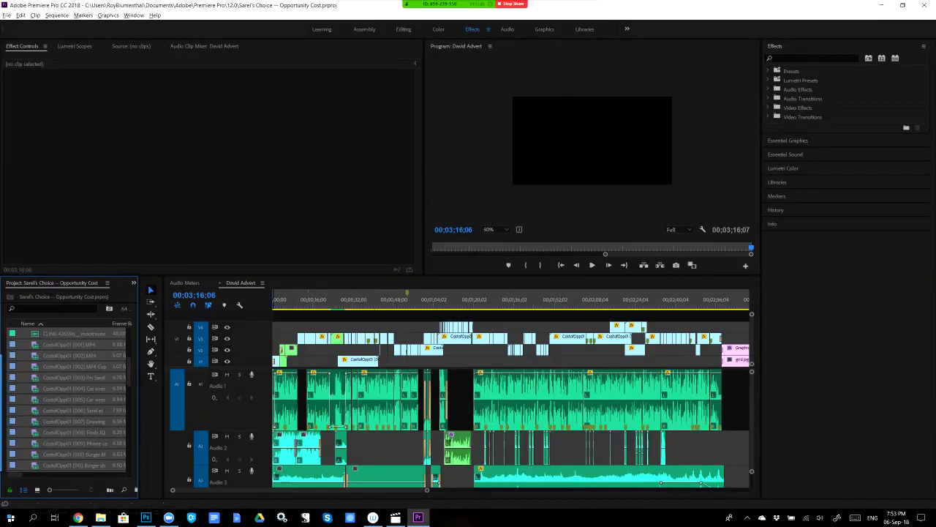
# Look across the David Advert timeline to beyond its last clips, and move the playhead back to 00;00;14;21.
pyautogui.scroll(-2, 512, 395)
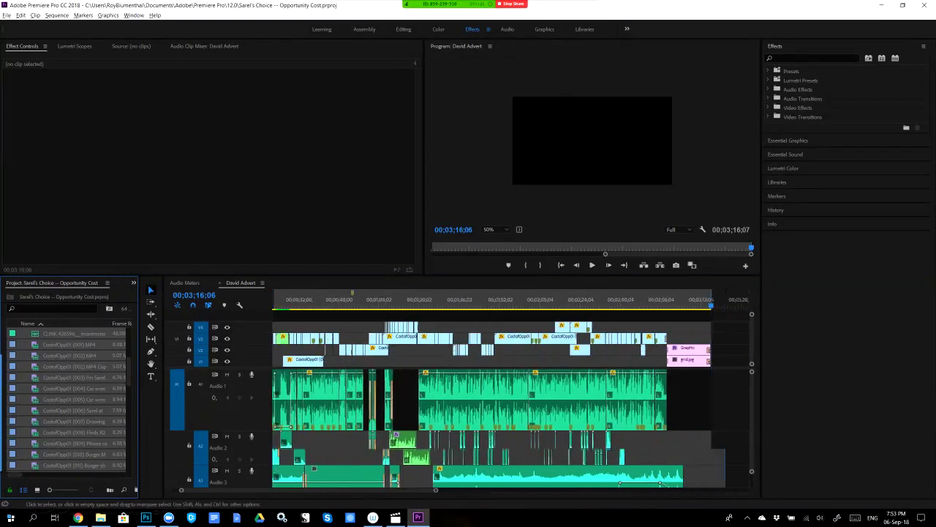
pyautogui.scroll(-3, 512, 395)
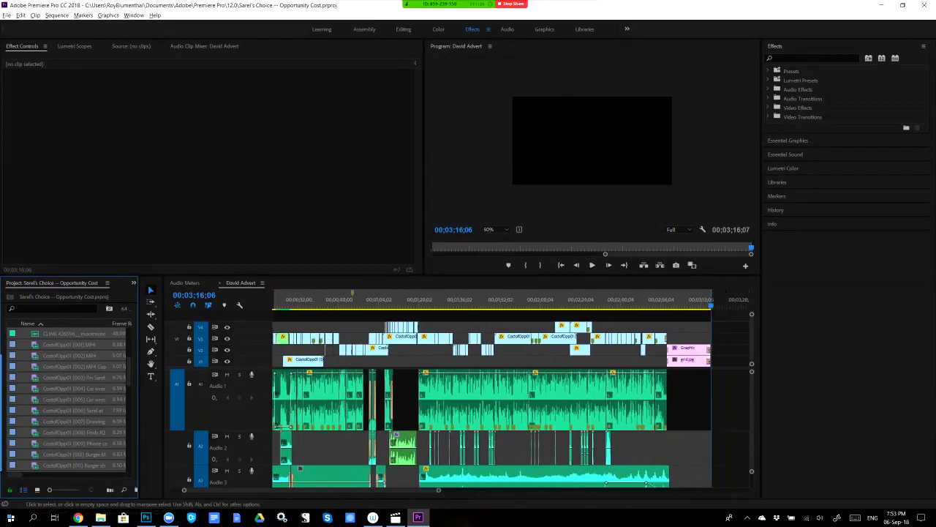
pyautogui.scroll(4, 512, 410)
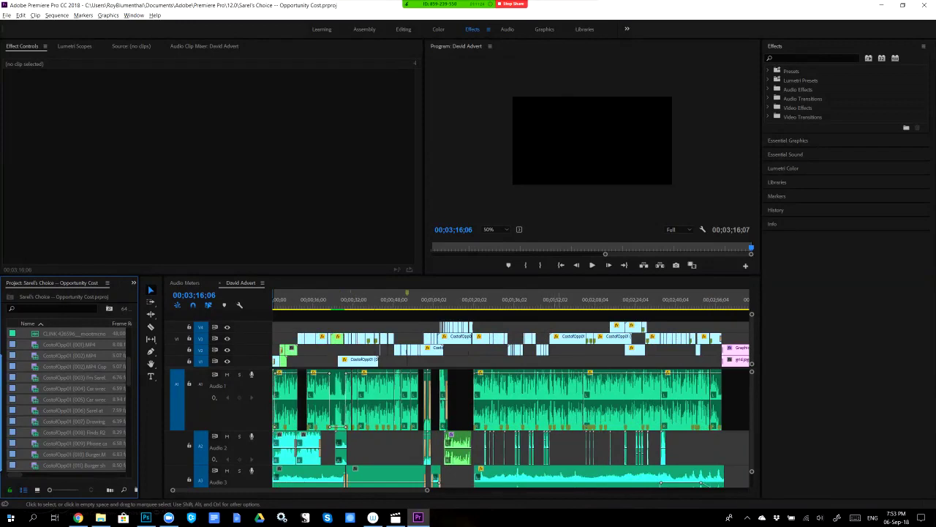
pyautogui.scroll(-20, 512, 395)
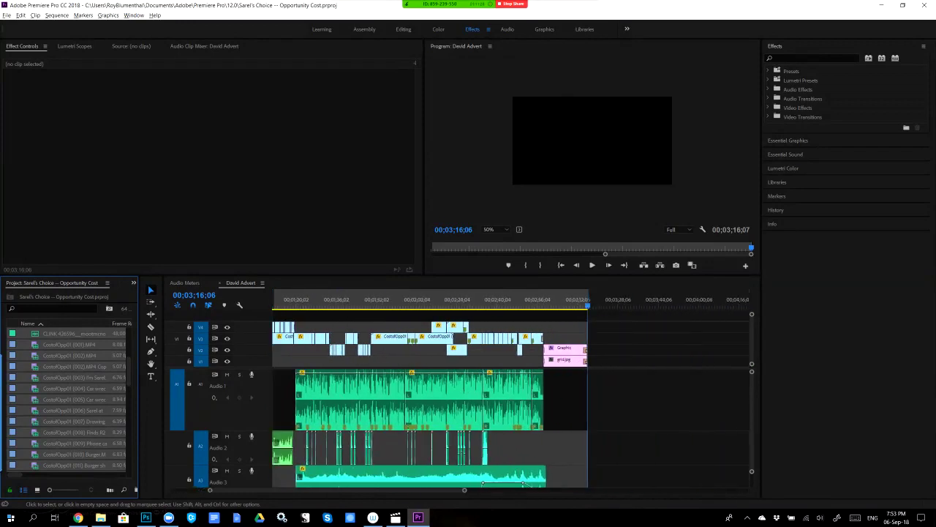
pyautogui.scroll(-20, 512, 395)
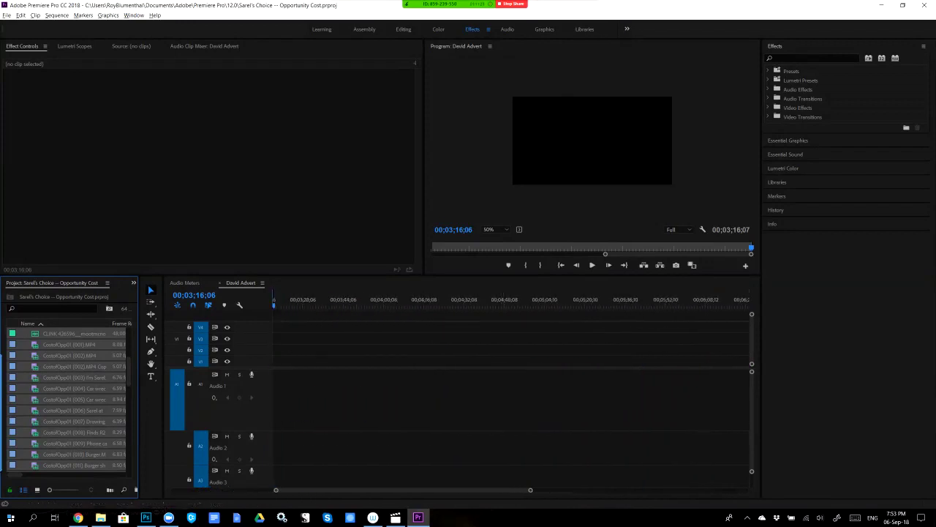
pyautogui.scroll(18, 512, 395)
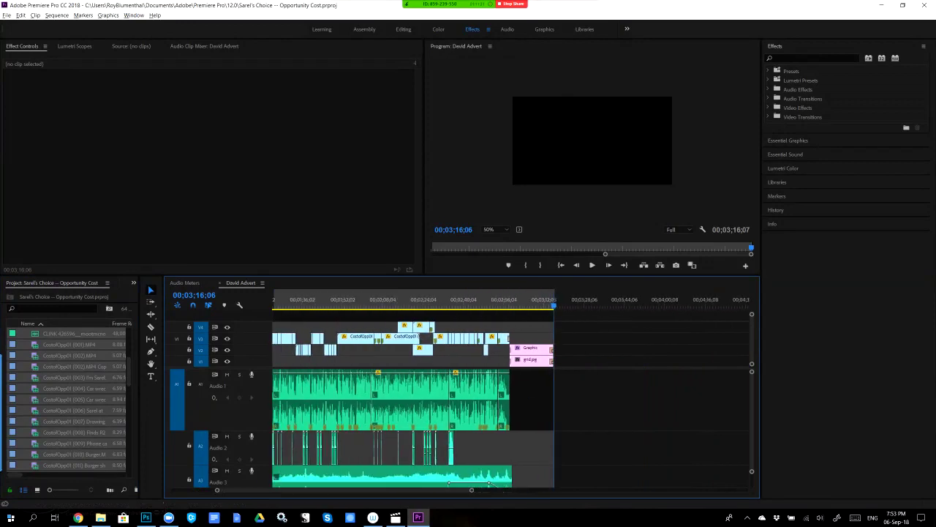
pyautogui.scroll(13, 512, 395)
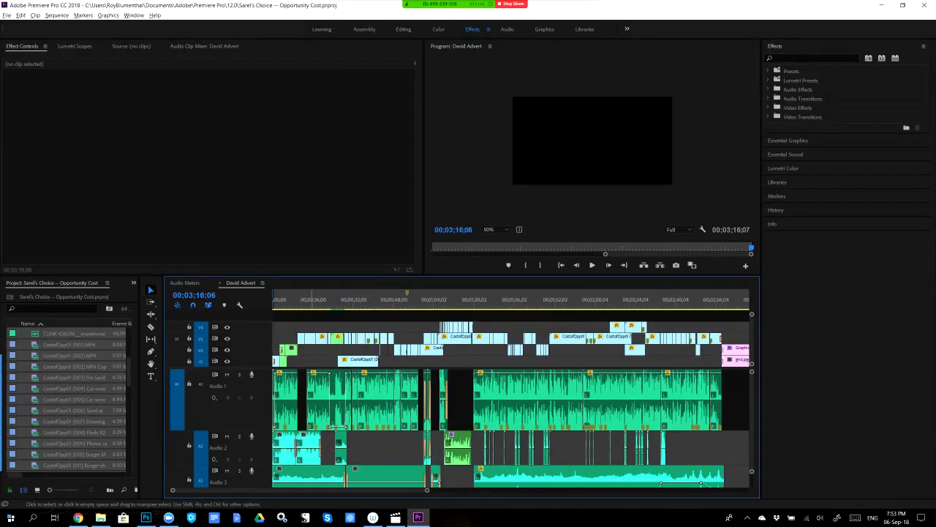
pyautogui.moveTo(290, 300); pyautogui.dragTo(310, 299)
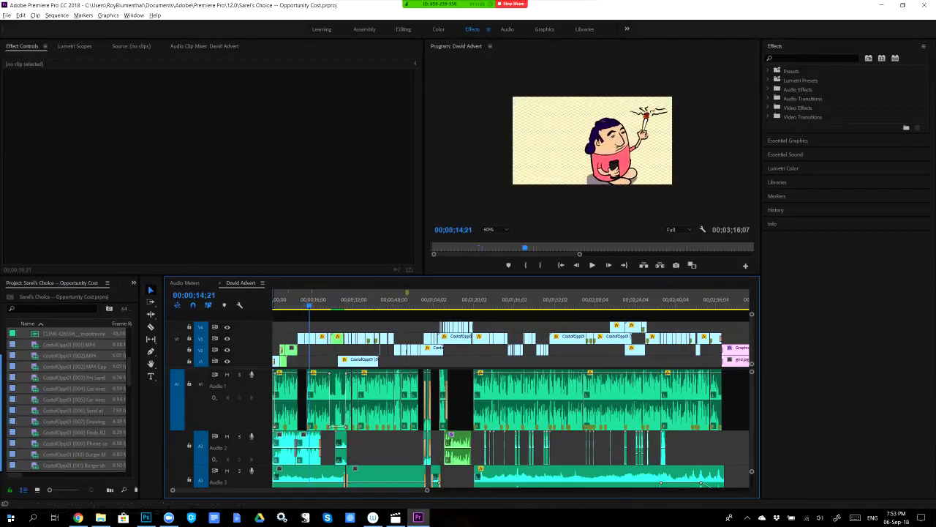
# Set the program preview's zoom to Fit and play the animation from 00;00;09;27, stopping at the overturned car scene.
pyautogui.click(490, 229)
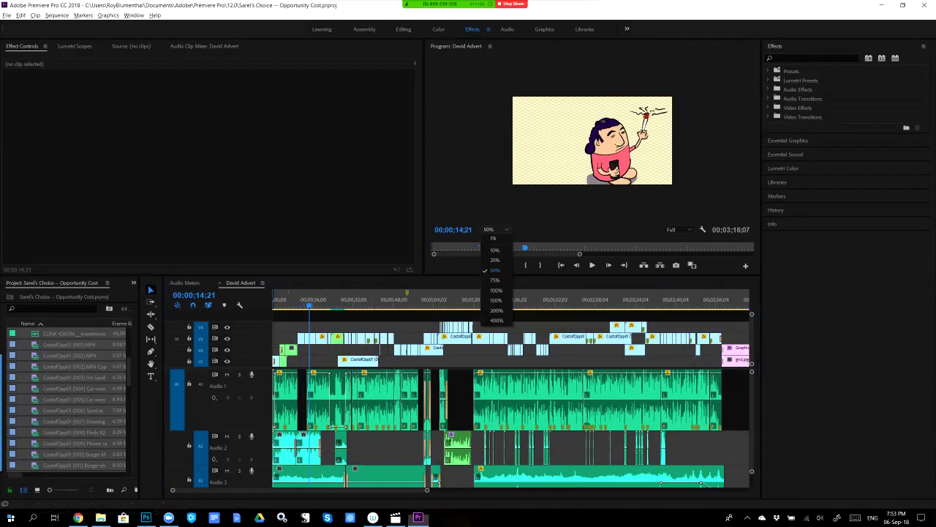
pyautogui.click(494, 237)
pyautogui.click(494, 248)
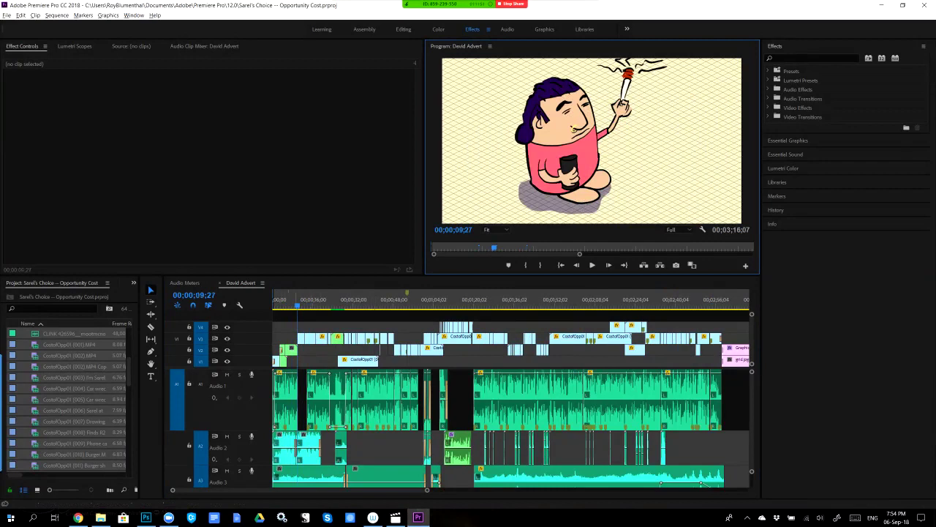
pyautogui.press('space')
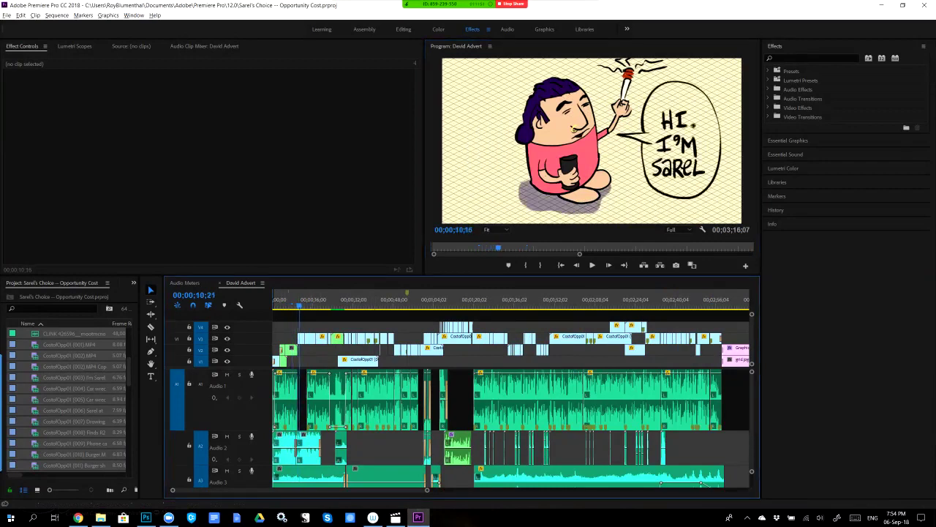
pyautogui.press('Home')
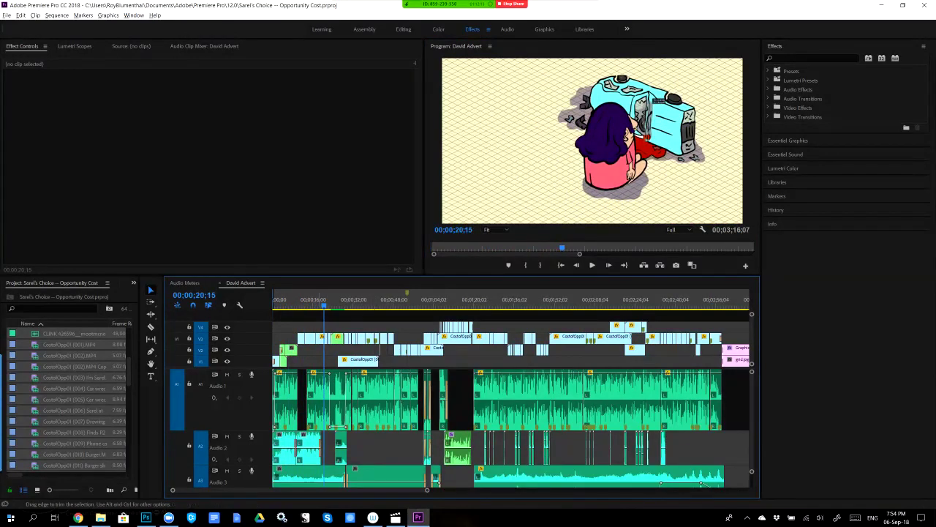
# Switch to Photoshop, mark the first three V3 clips and the cuts between them in white, and circle the third clip's fx badge.
pyautogui.hotkey('alt', 'Tab')
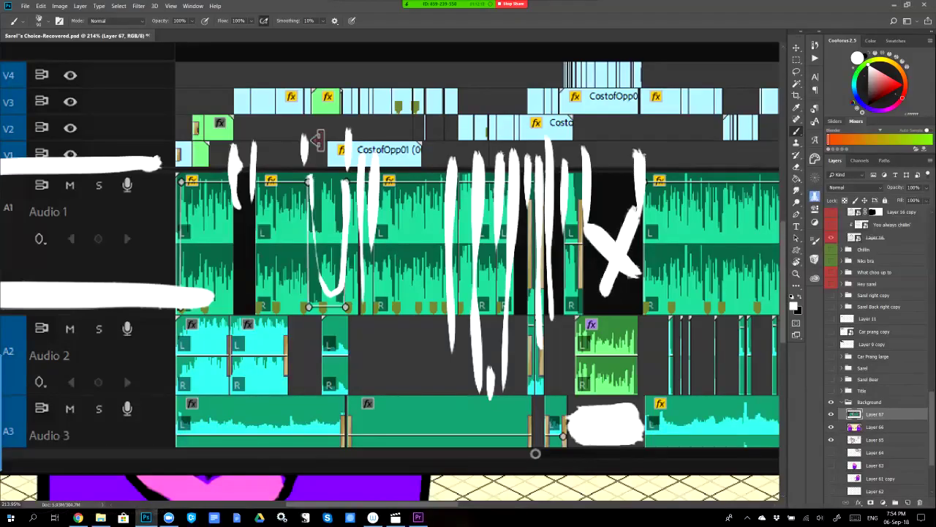
pyautogui.scroll(5, 382, 114)
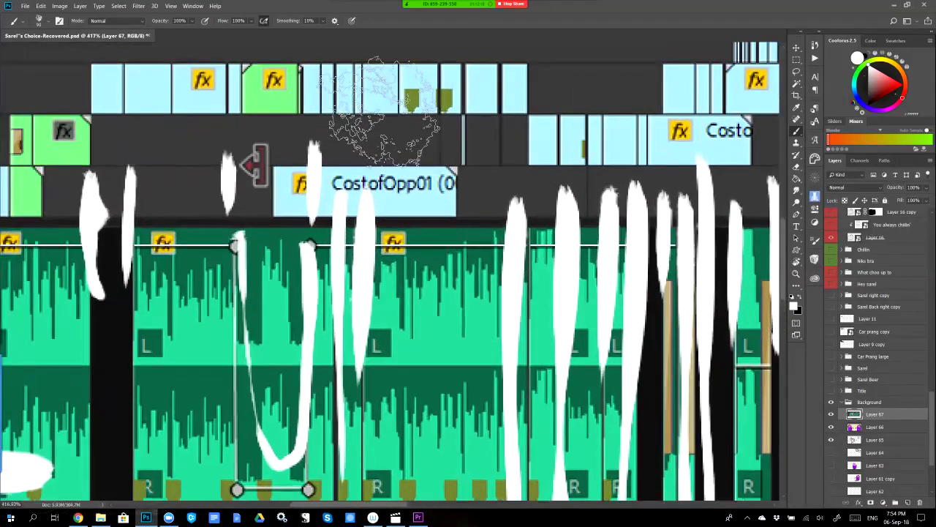
pyautogui.hscroll(-5, 378, 111)
pyautogui.scroll(2, 379, 111)
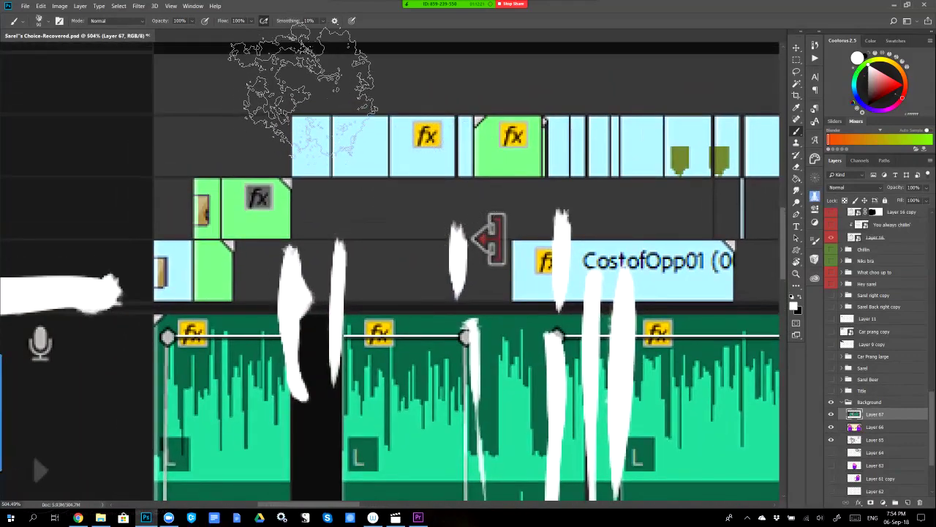
pyautogui.moveTo(268, 90)
pyautogui.mouseDown()
pyautogui.moveTo(299, 96)
pyautogui.moveTo(284, 114)
pyautogui.mouseUp()
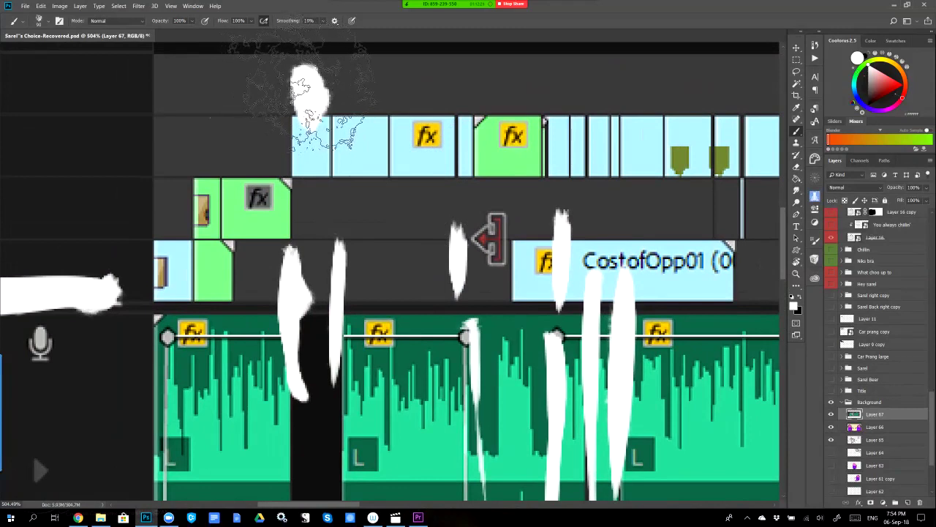
pyautogui.moveTo(353, 63); pyautogui.dragTo(355, 70)
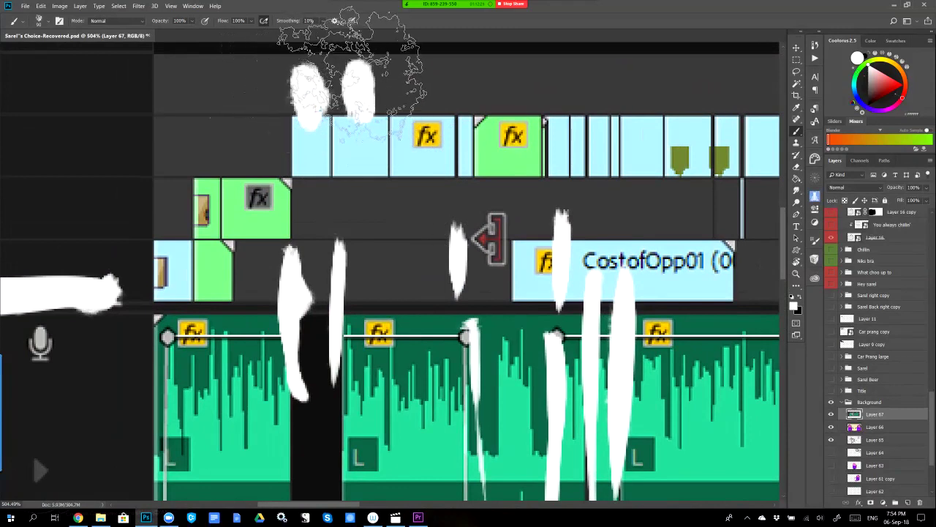
pyautogui.moveTo(417, 62); pyautogui.dragTo(420, 73)
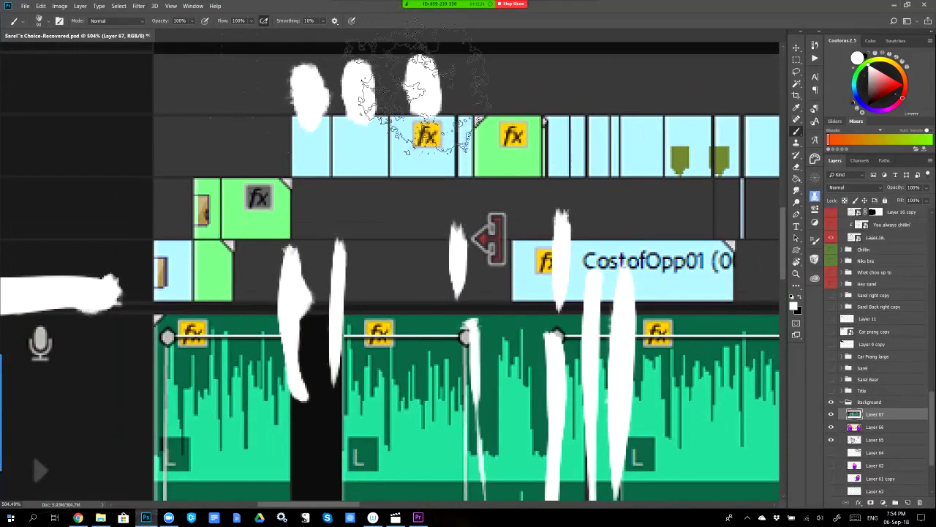
pyautogui.moveTo(402, 194); pyautogui.dragTo(403, 177)
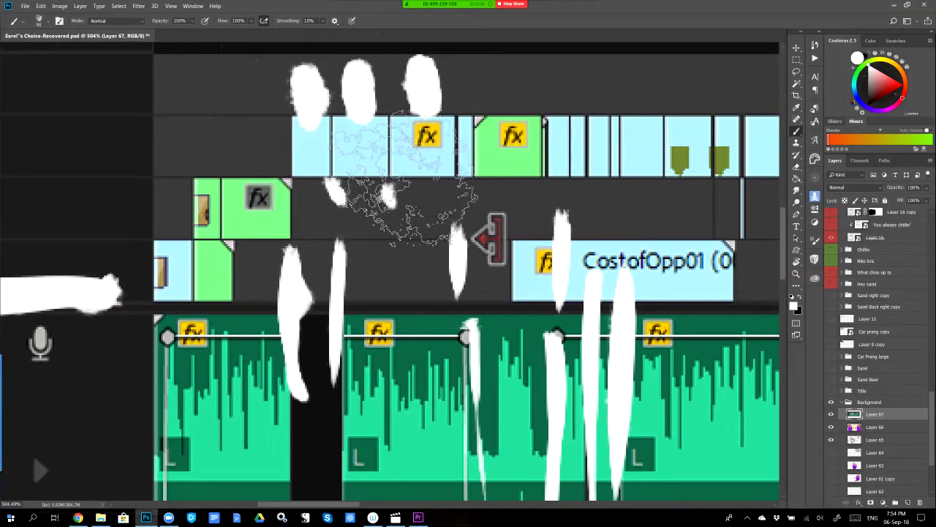
pyautogui.moveTo(435, 120); pyautogui.dragTo(432, 139)
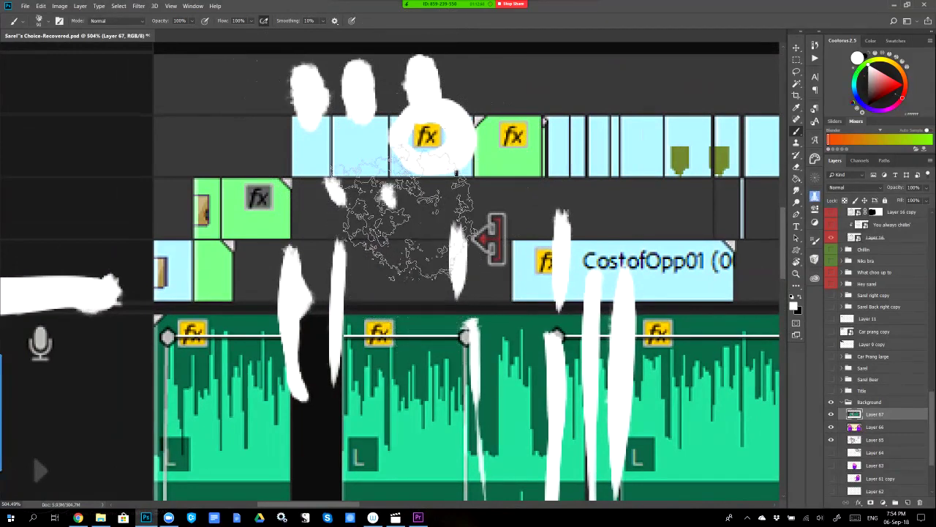
# Switch to Premiere Pro and examine the short Burger shatters, Thug arrives and Thug threatens clips on V4 from about 00;01;07;02.
pyautogui.hotkey('alt', 'Tab')
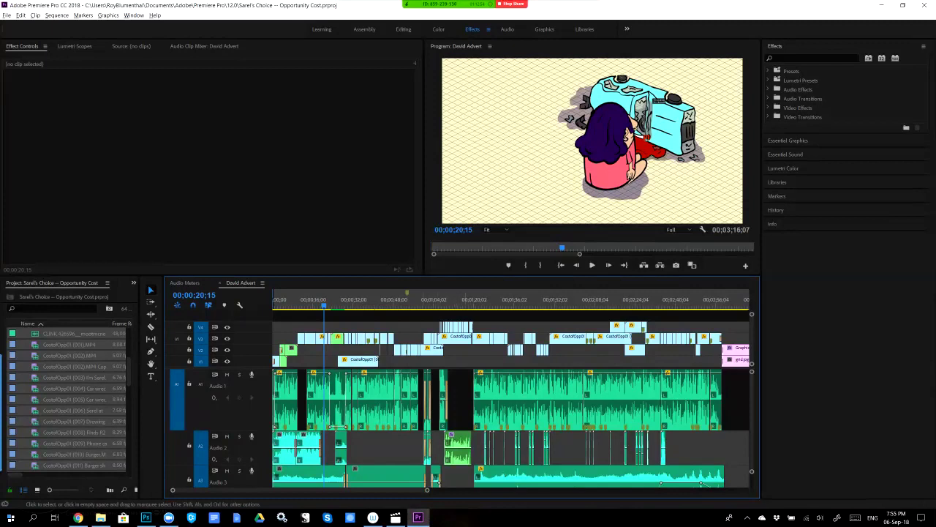
pyautogui.scroll(-5, 329, 373)
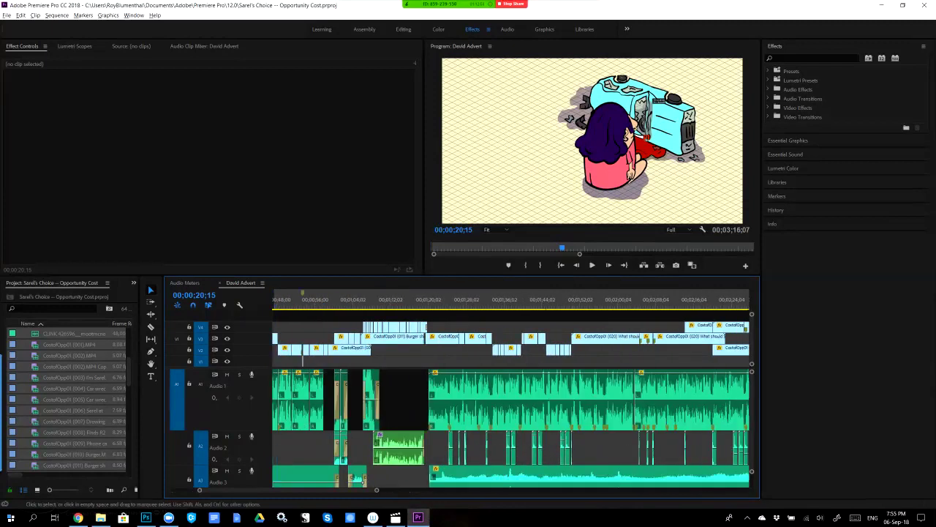
pyautogui.scroll(4, 289, 424)
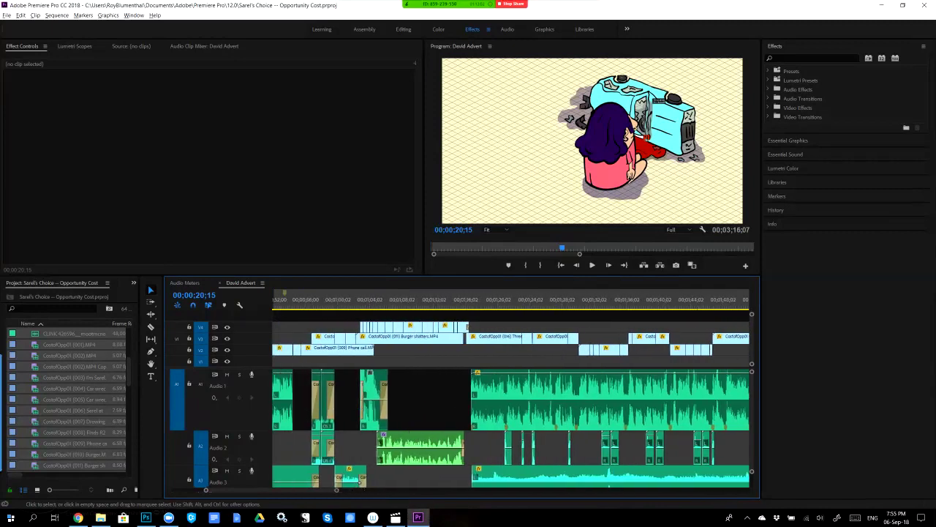
pyautogui.scroll(-6, 387, 479)
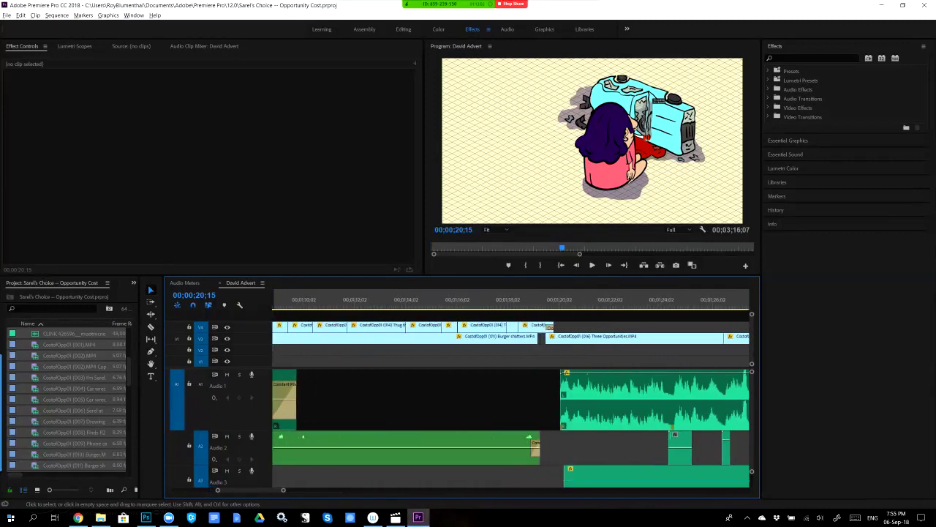
pyautogui.scroll(-2, 386, 479)
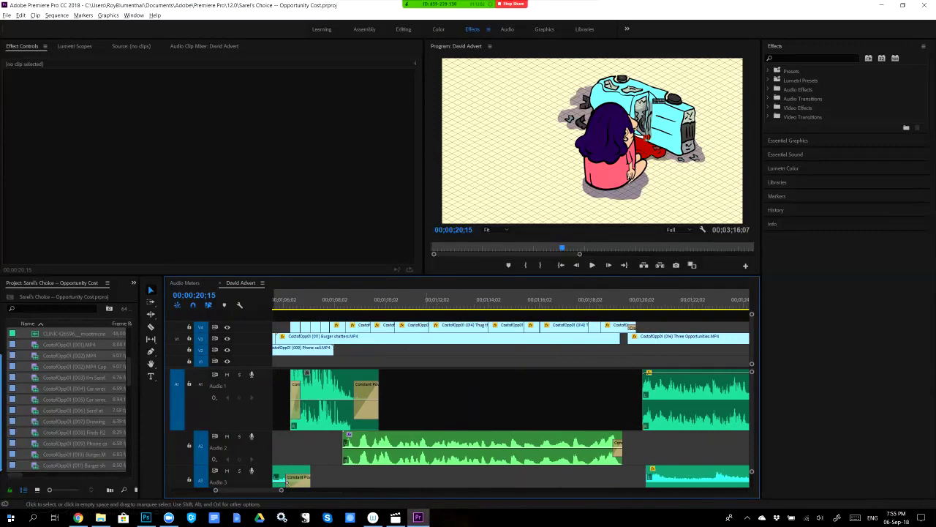
pyautogui.scroll(-3, 387, 479)
pyautogui.scroll(-2, 386, 479)
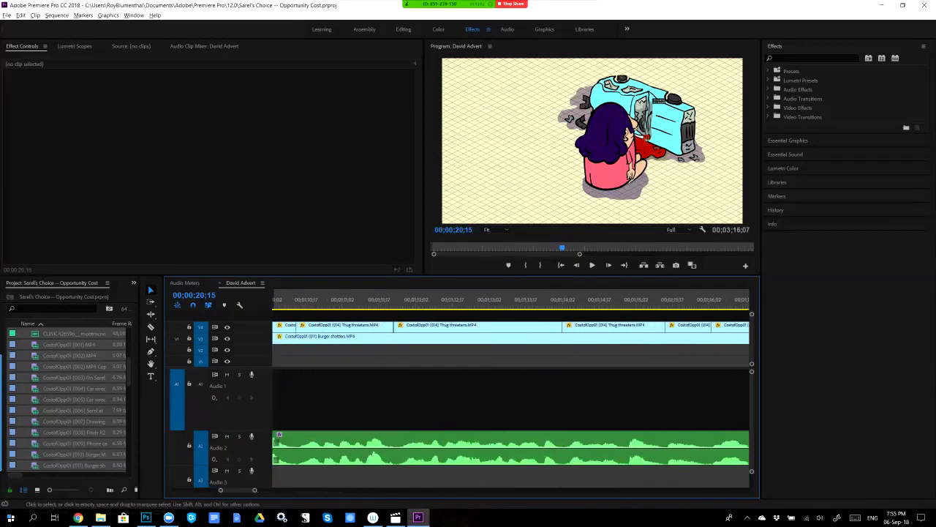
pyautogui.scroll(5, 377, 338)
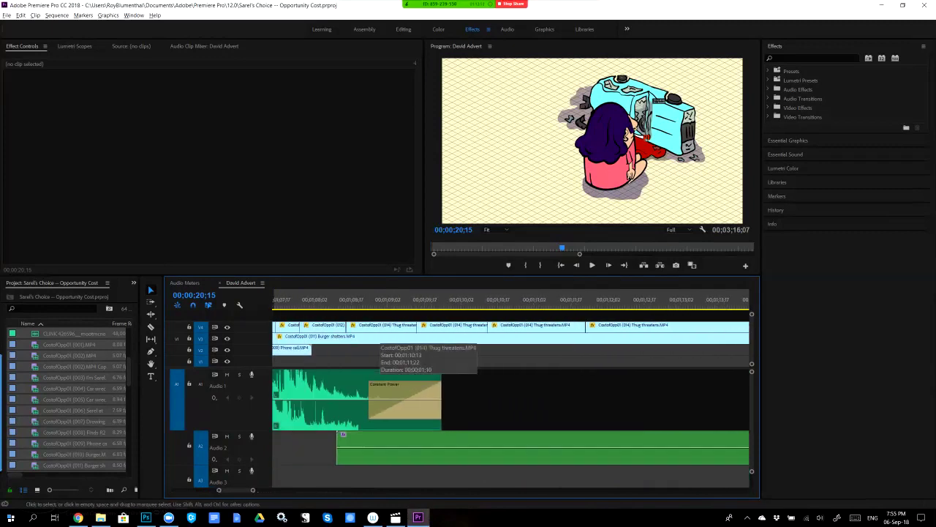
pyautogui.scroll(3, 377, 338)
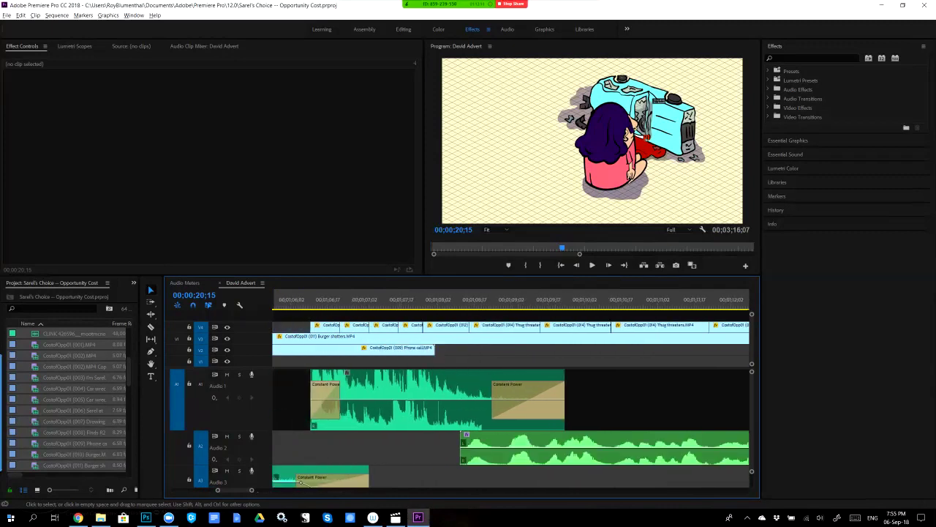
pyautogui.scroll(-4, 363, 339)
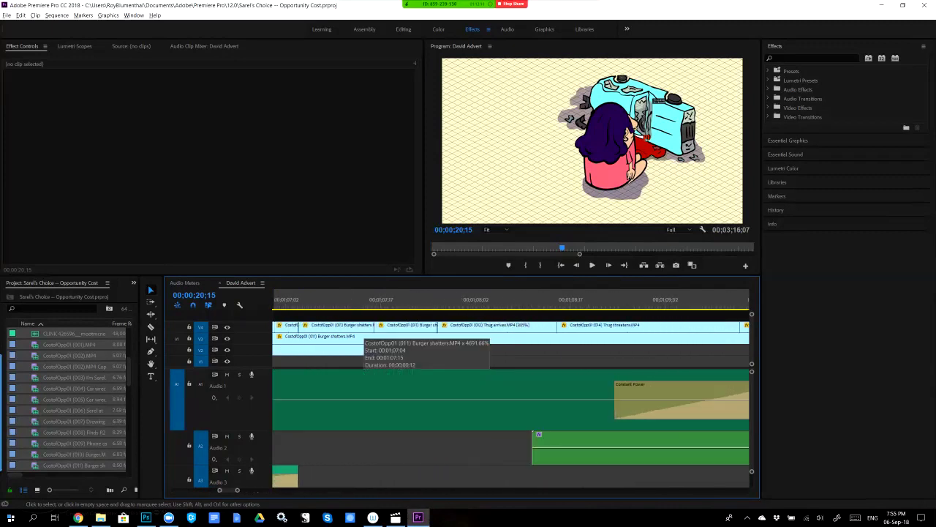
pyautogui.scroll(2, 363, 338)
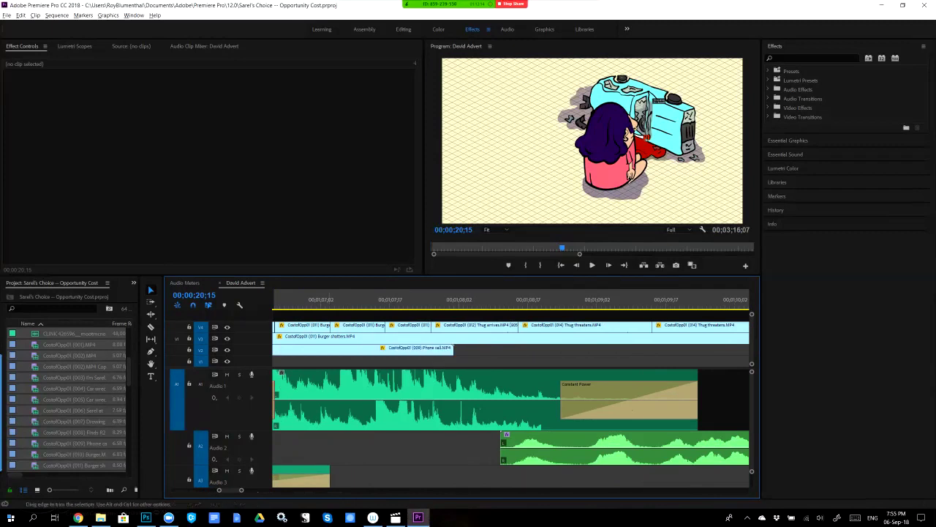
# Select in turn the three short Burger shatters clips and the Thug arrives clip on V4.
pyautogui.click(303, 324)
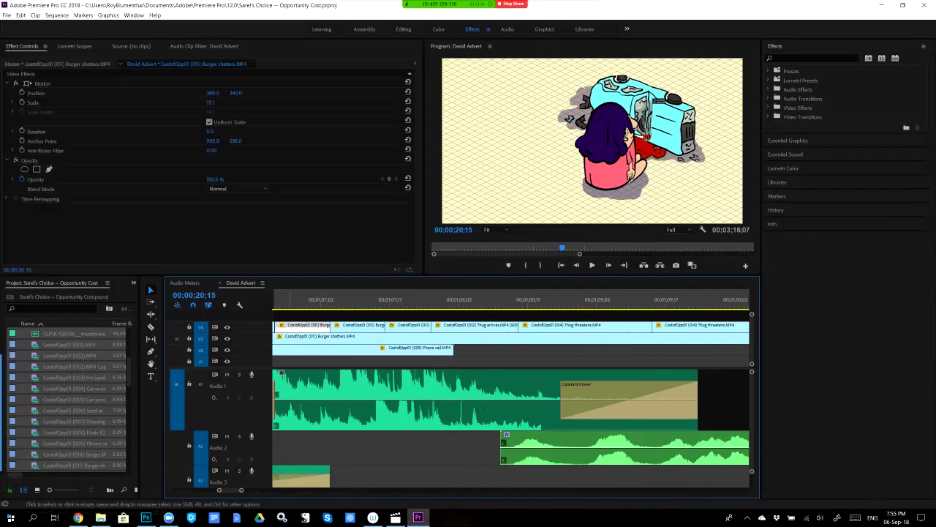
pyautogui.click(360, 324)
pyautogui.click(408, 324)
pyautogui.click(475, 324)
# Preview the thug's arrival at 00;01;08;02, 00;01;08;21 and 00;01;08;09, and the shattered burger at 00;01;07;19.
pyautogui.click(460, 301)
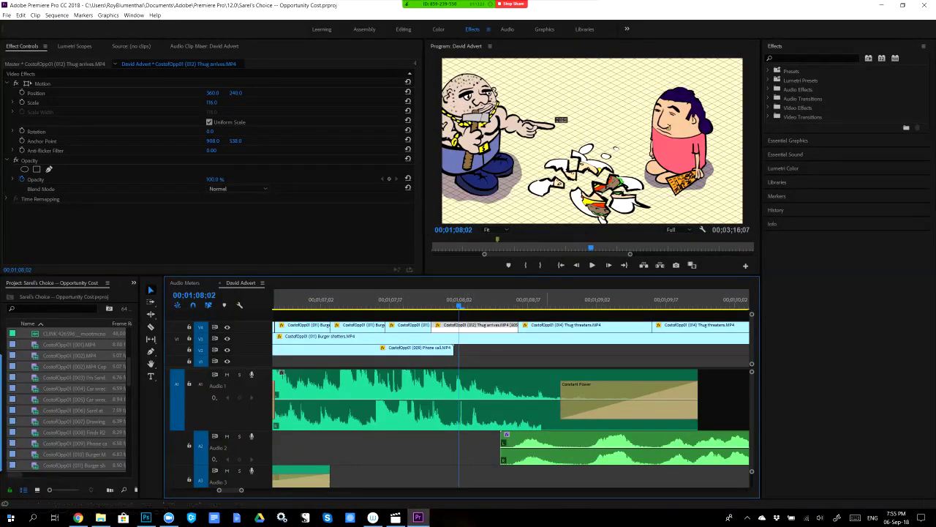
pyautogui.click(546, 304)
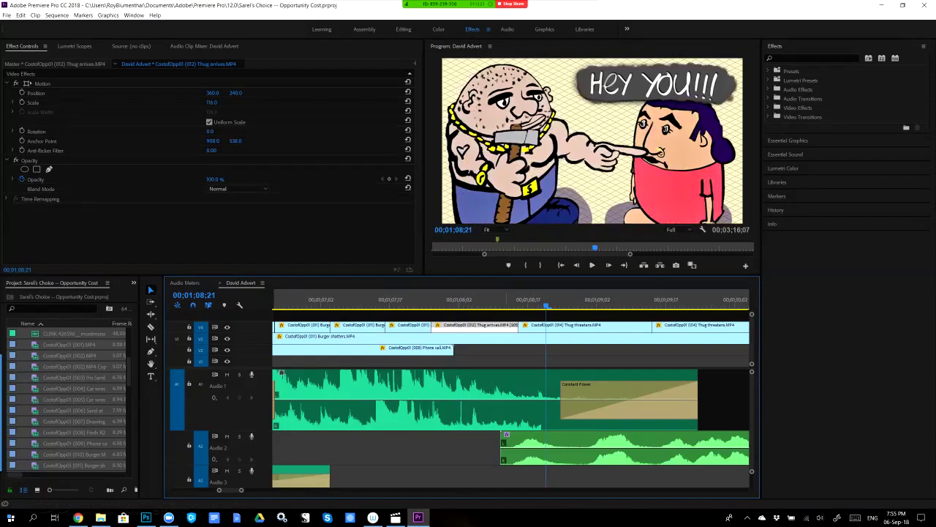
pyautogui.click(490, 305)
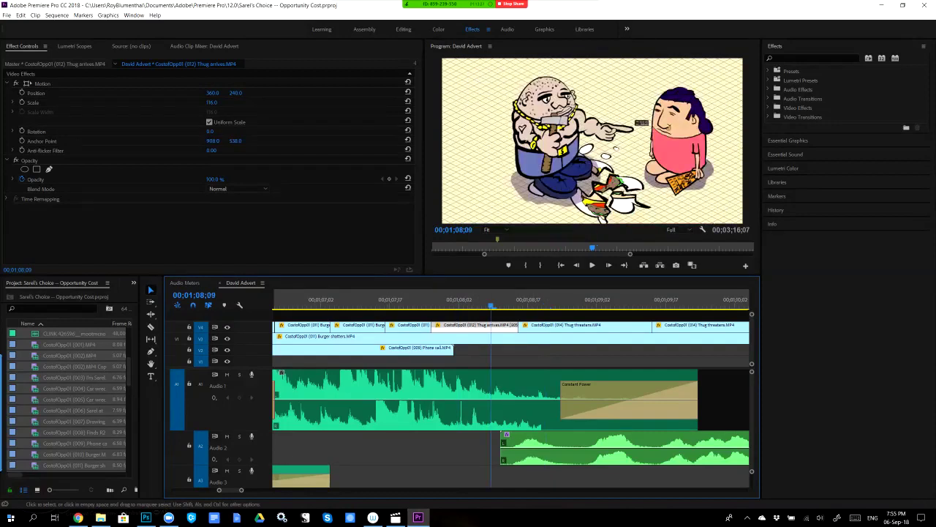
pyautogui.click(399, 305)
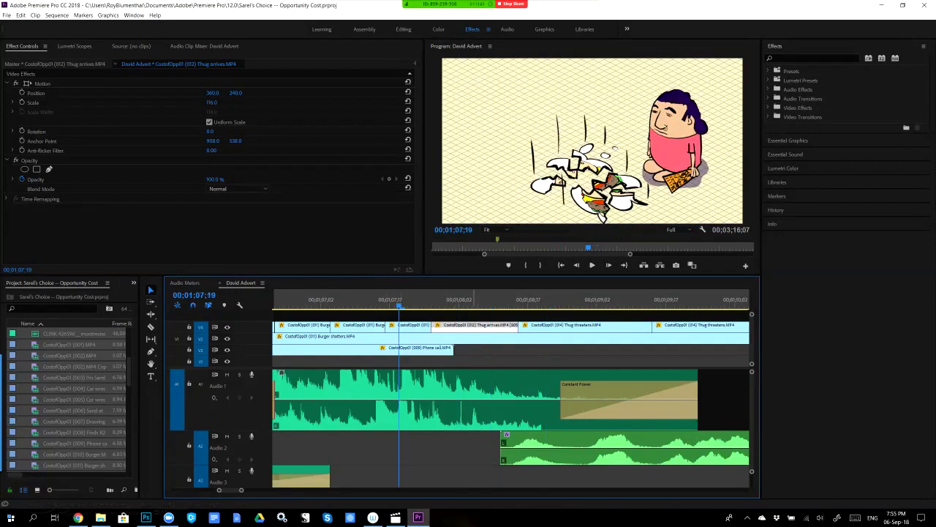
# Play the thug's arrival and threat from 00;01;08;05, stopping at 00;01;09;14.
pyautogui.click(473, 302)
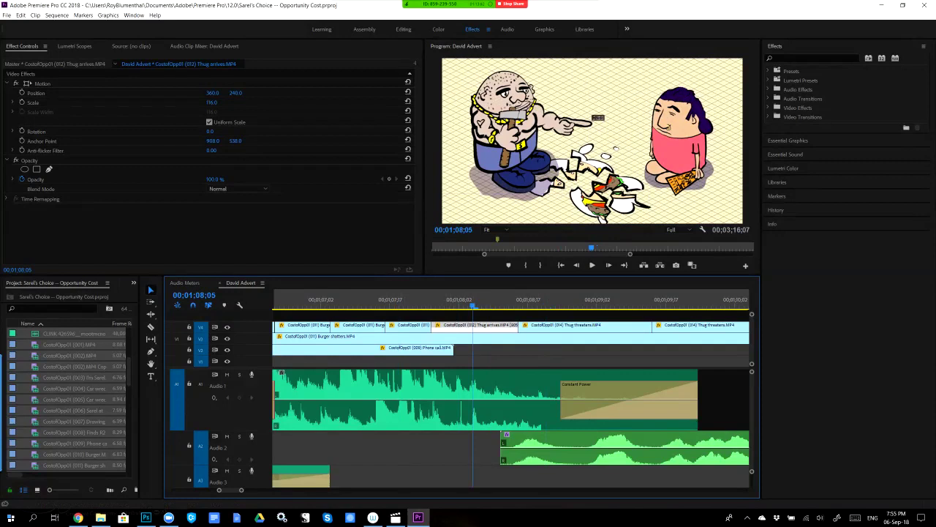
pyautogui.press('space')
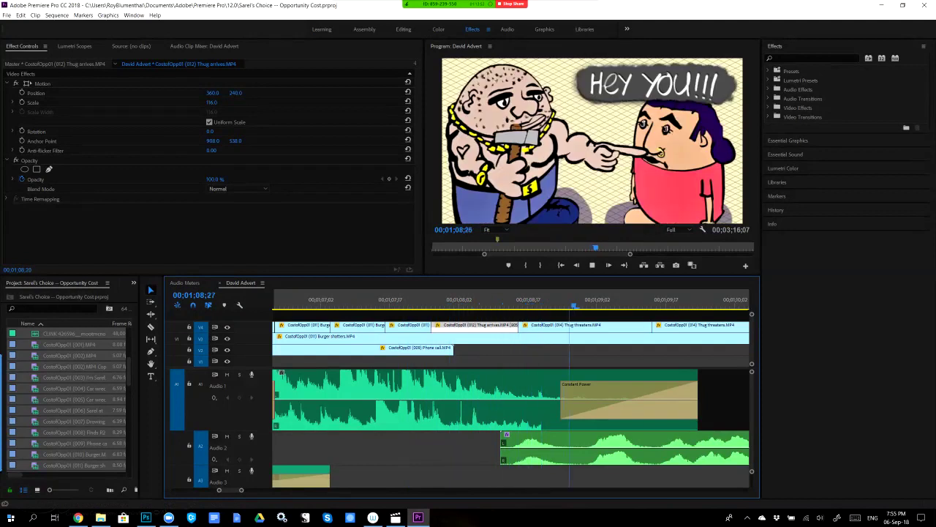
pyautogui.press('space')
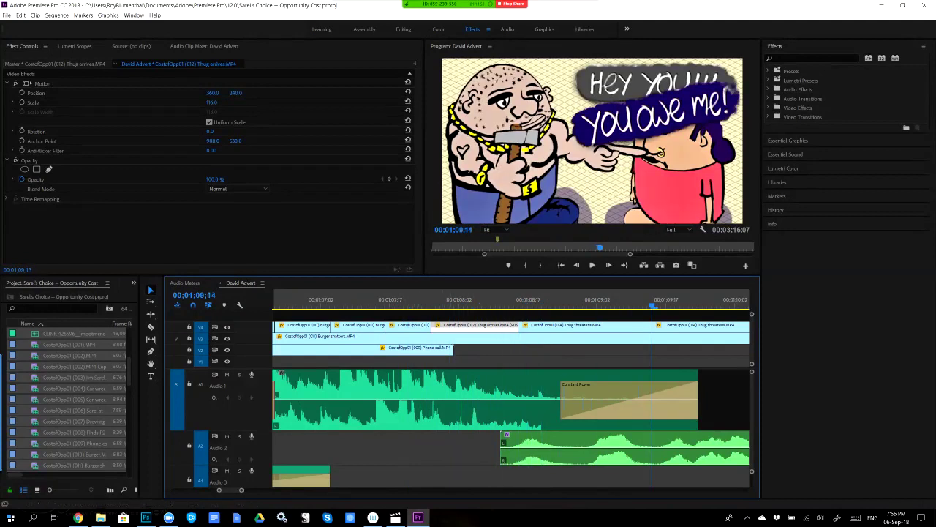
# Select the Thug threatens image in the program preview and set the preview zoom level to 50%.
pyautogui.click(593, 139)
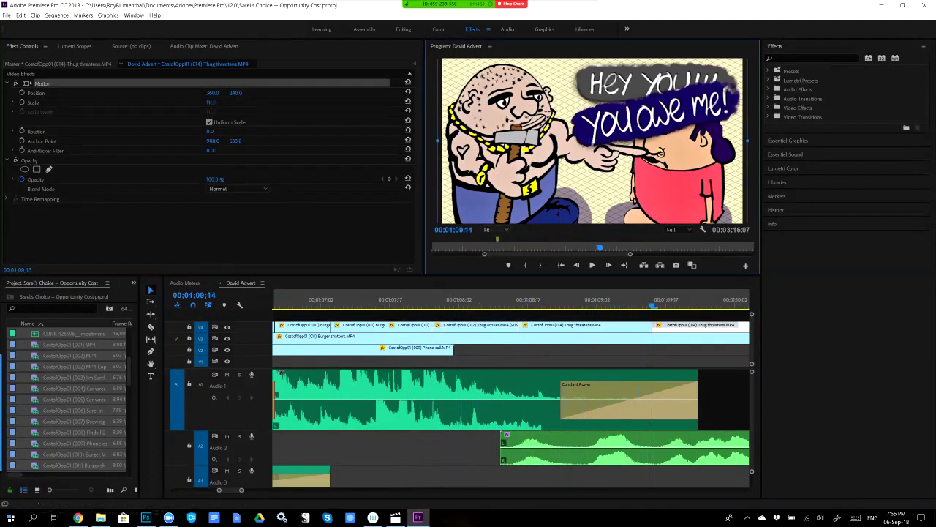
pyautogui.click(488, 229)
pyautogui.click(495, 249)
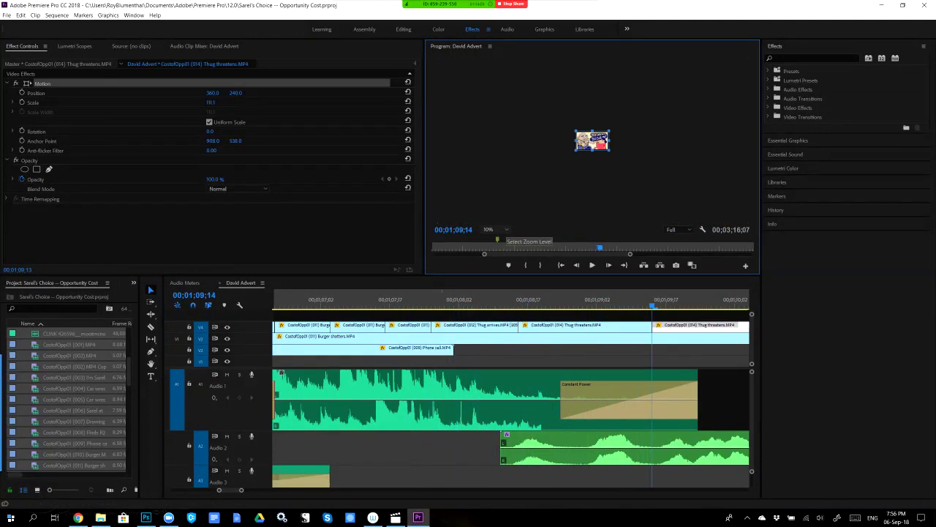
pyautogui.click(498, 229)
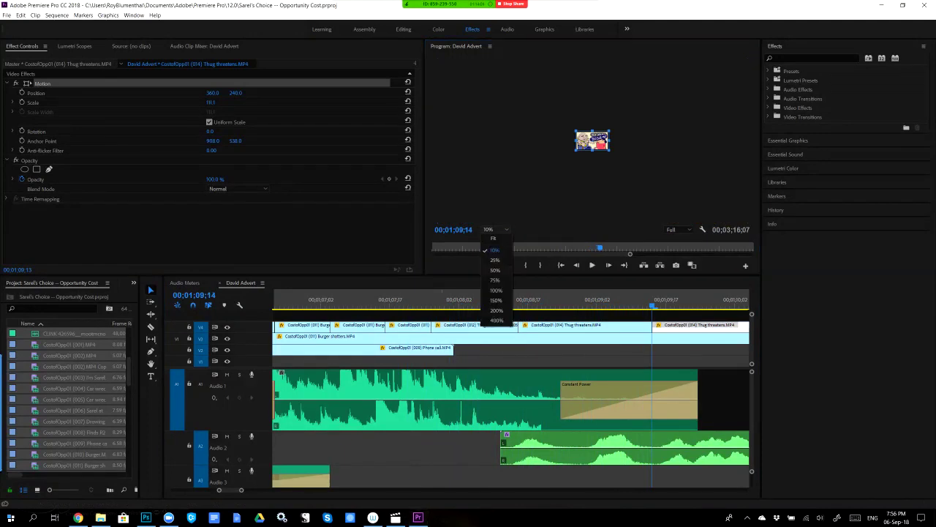
pyautogui.click(495, 270)
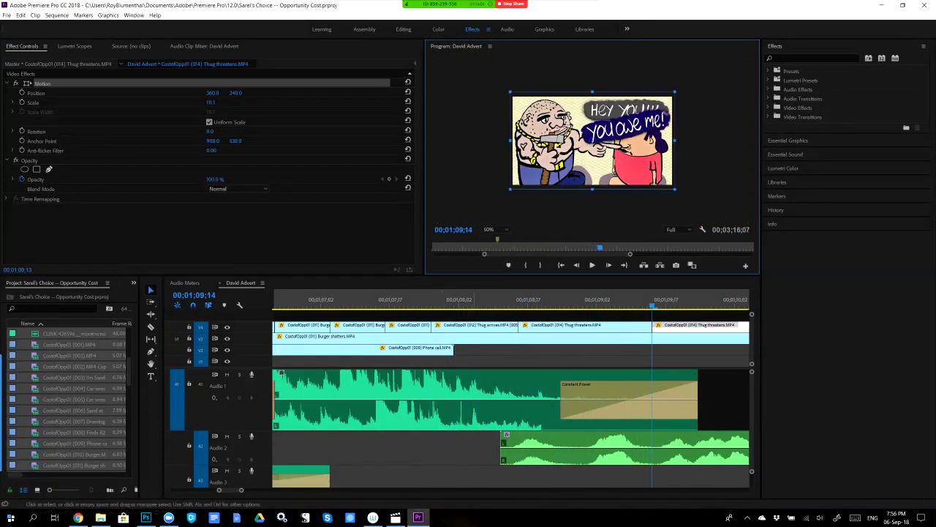
# Open the Thug arrives clip for source viewing, preview the thug at 00;01;08;04, and select the image in the program preview.
pyautogui.doubleClick(472, 325)
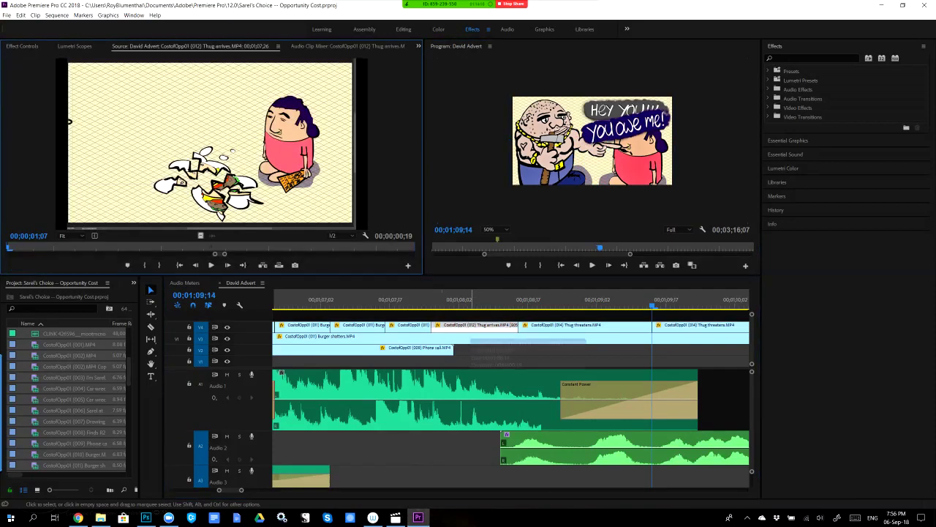
pyautogui.click(469, 300)
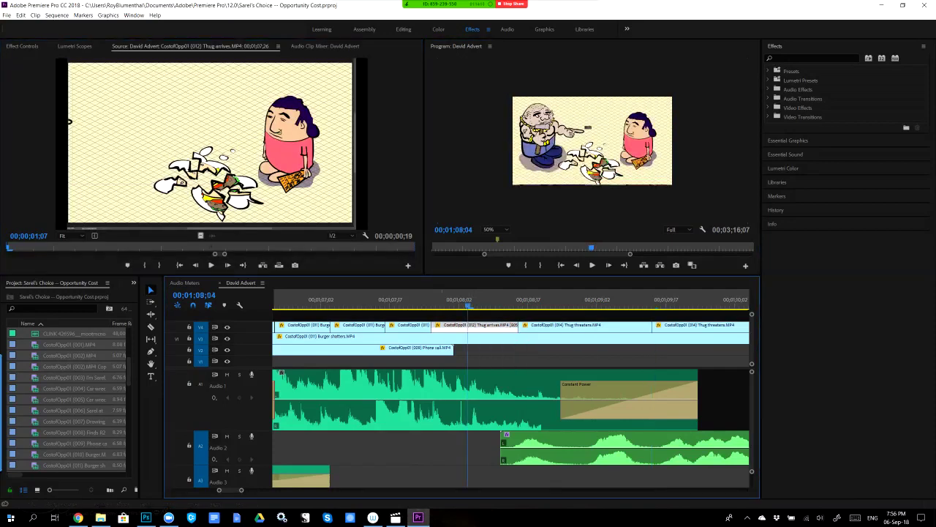
pyautogui.click(588, 127)
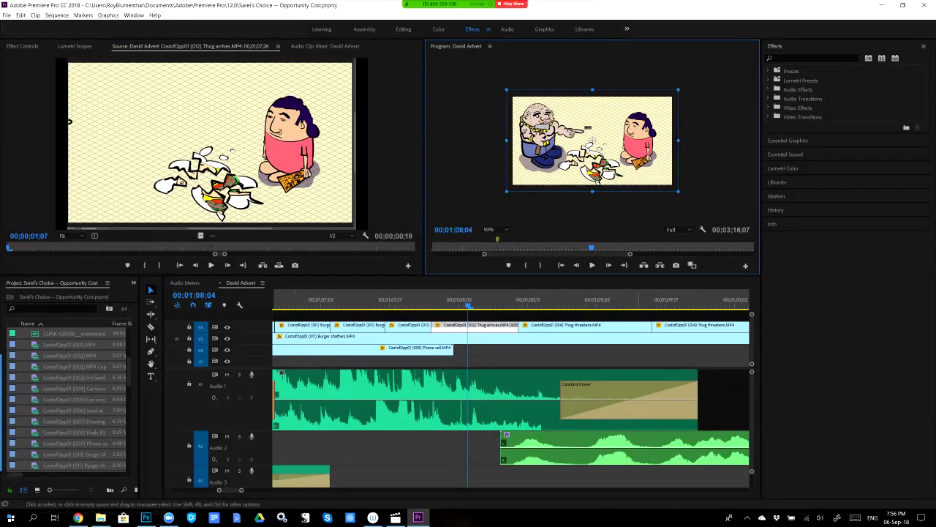
# Look back through the Burger and Phone call clips and move the playhead edit by edit to the start of the David Advert sequence.
pyautogui.scroll(10, 512, 387)
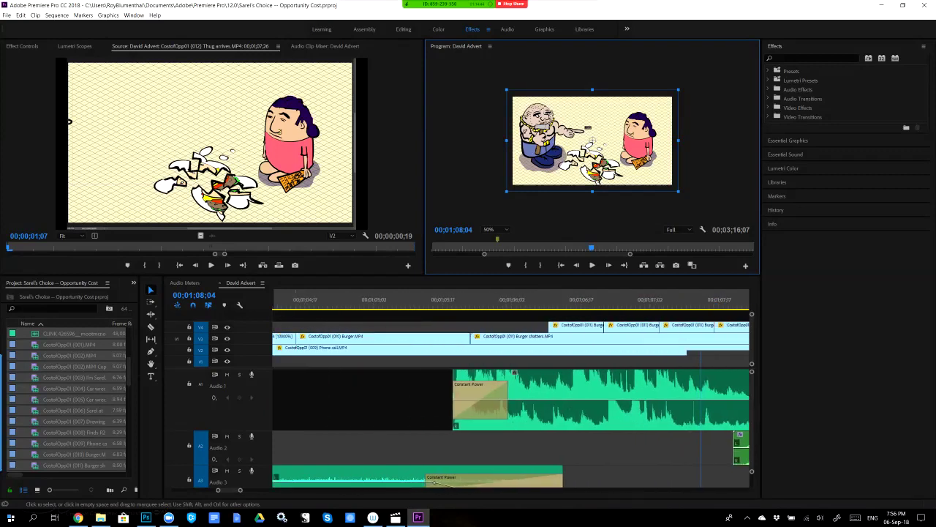
pyautogui.scroll(10, 512, 388)
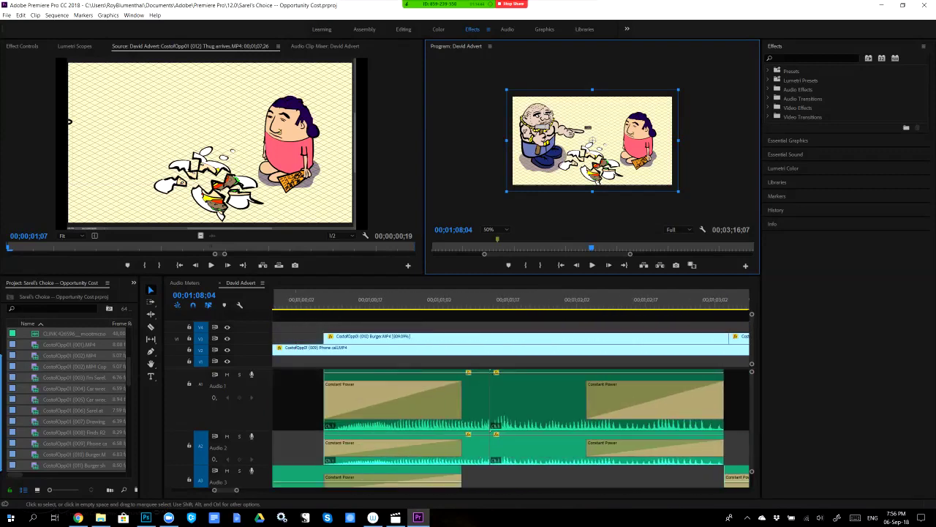
pyautogui.scroll(10, 510, 392)
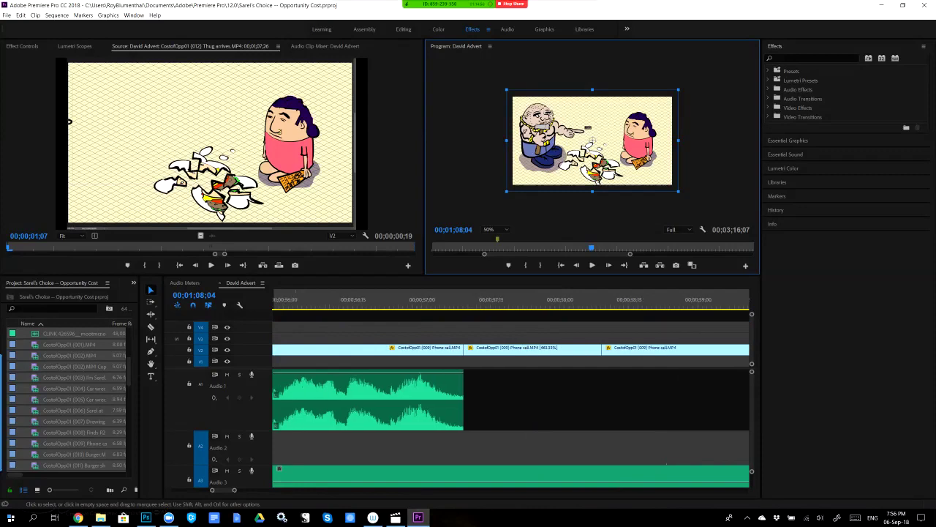
pyautogui.scroll(10, 391, 371)
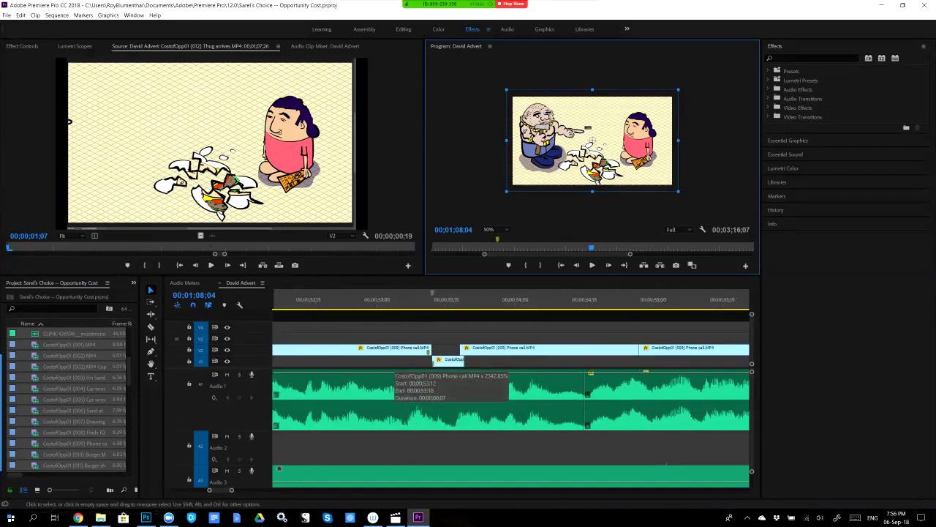
pyautogui.scroll(3, 392, 372)
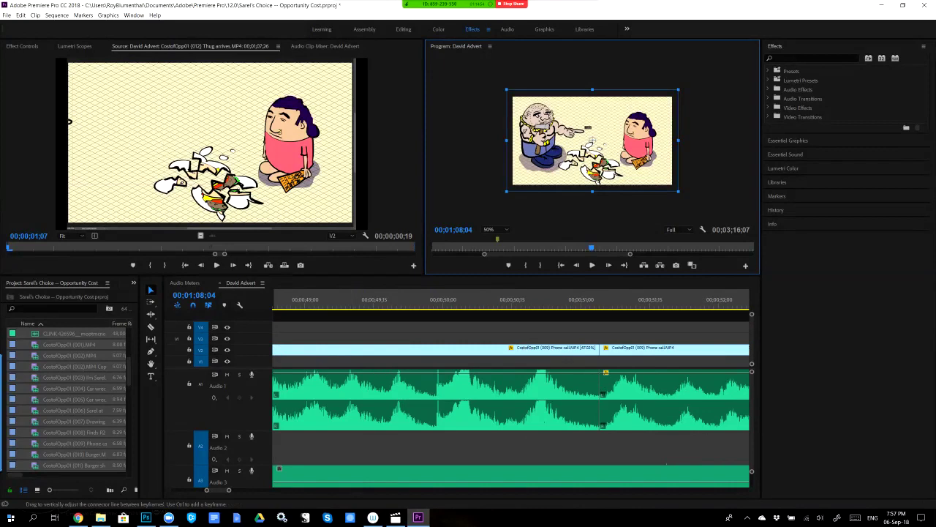
pyautogui.press('Up')
pyautogui.press('Up')
pyautogui.press('Up')
pyautogui.press('Up')
pyautogui.press('Up')
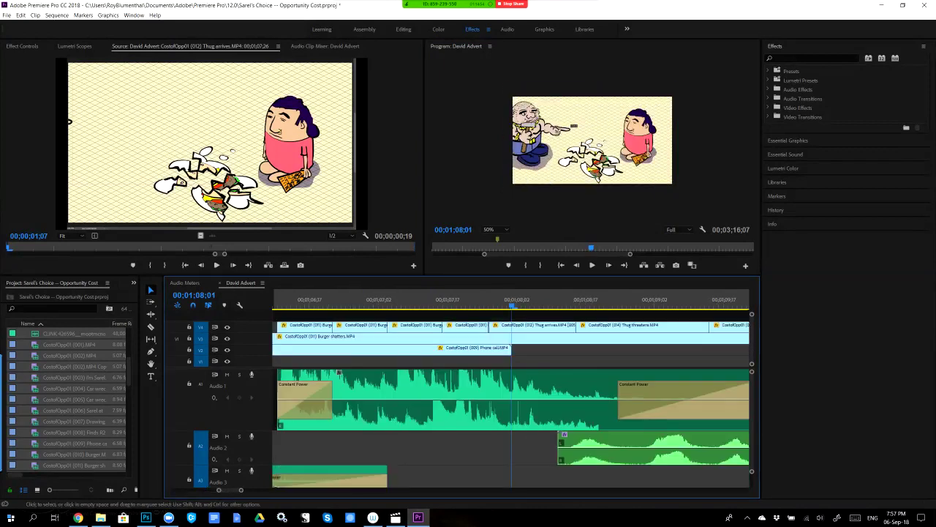
pyautogui.press('Up')
pyautogui.press('Up')
pyautogui.press('Up')
pyautogui.press('Up')
pyautogui.press('Up')
pyautogui.press('Up')
pyautogui.press('Up')
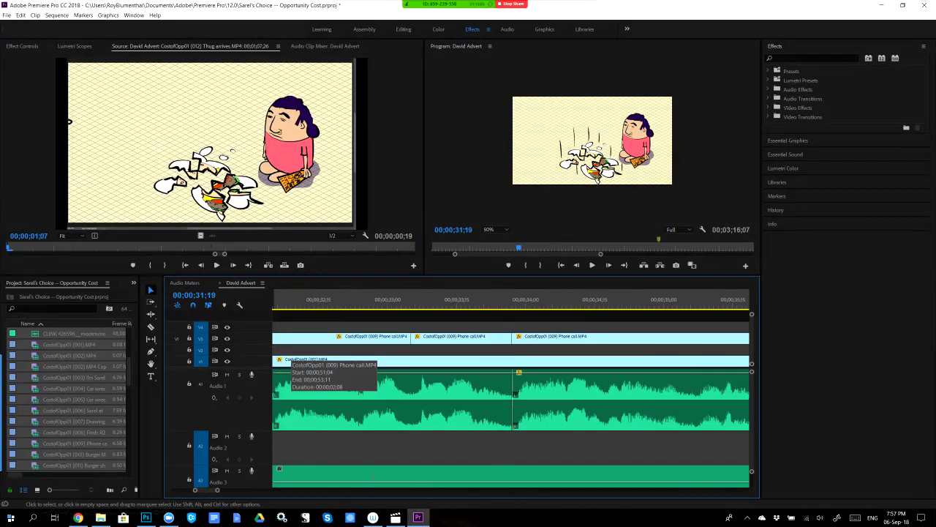
pyautogui.press('Up')
pyautogui.press('Up')
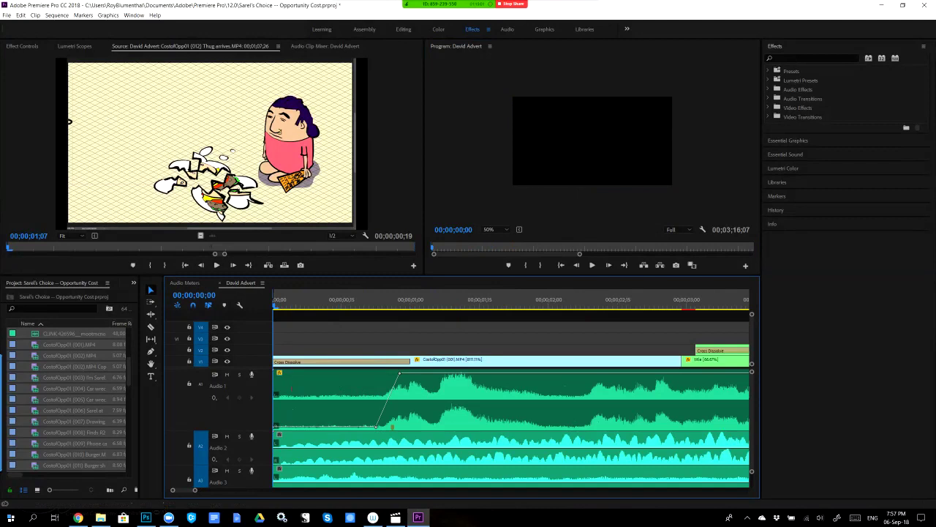
# Step frame by frame through the Sarel's Choice title drawing to 00;00;01;08.
pyautogui.press('Right')
pyautogui.press('Right')
pyautogui.press('Right')
pyautogui.press('Right')
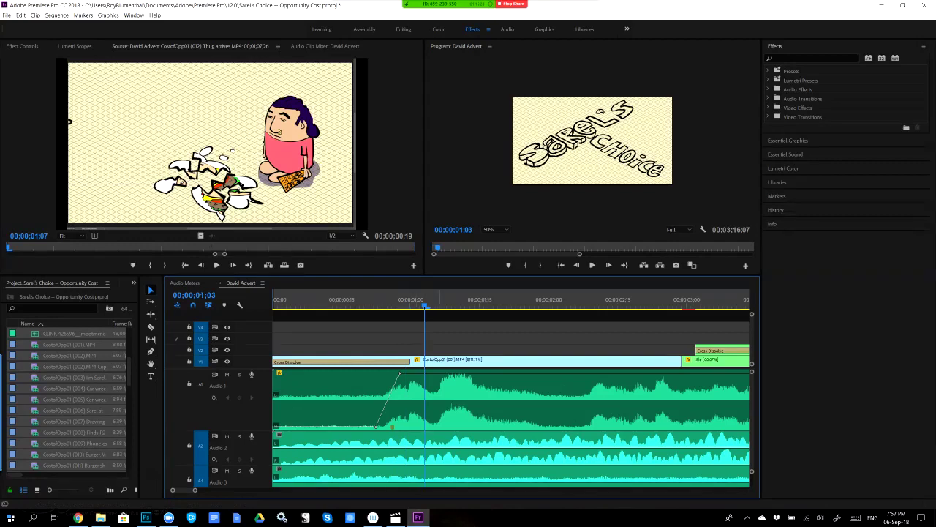
pyautogui.press('Right')
pyautogui.press('Right')
pyautogui.press('Right')
pyautogui.press('Right')
pyautogui.press('Right')
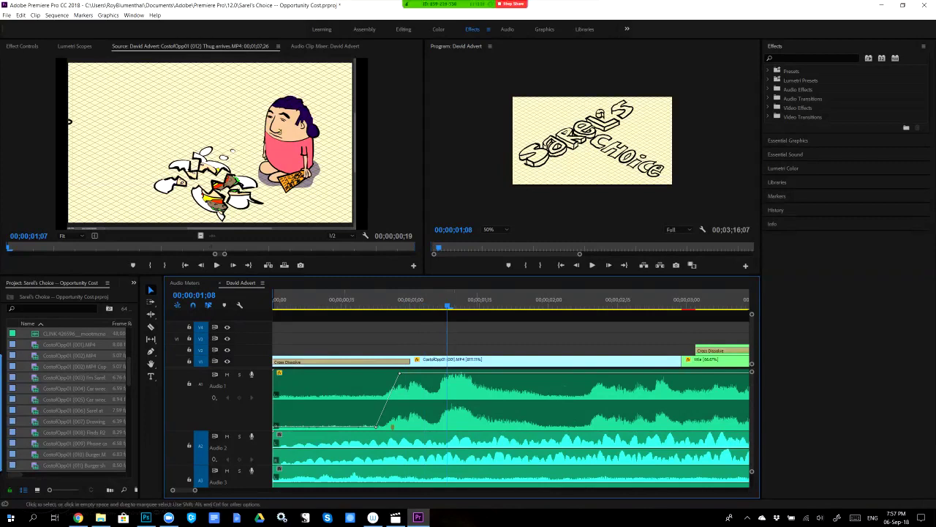
# Inspect the speed and duration settings of the CostofOpp01 [001].MP4 clip on V1, leaving them unchanged.
pyautogui.click(475, 361)
pyautogui.rightClick(477, 359)
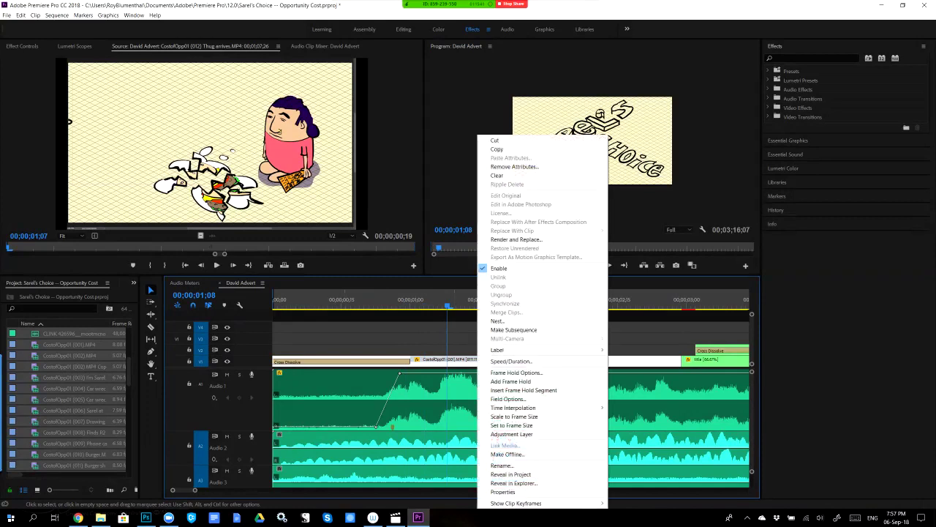
pyautogui.click(511, 360)
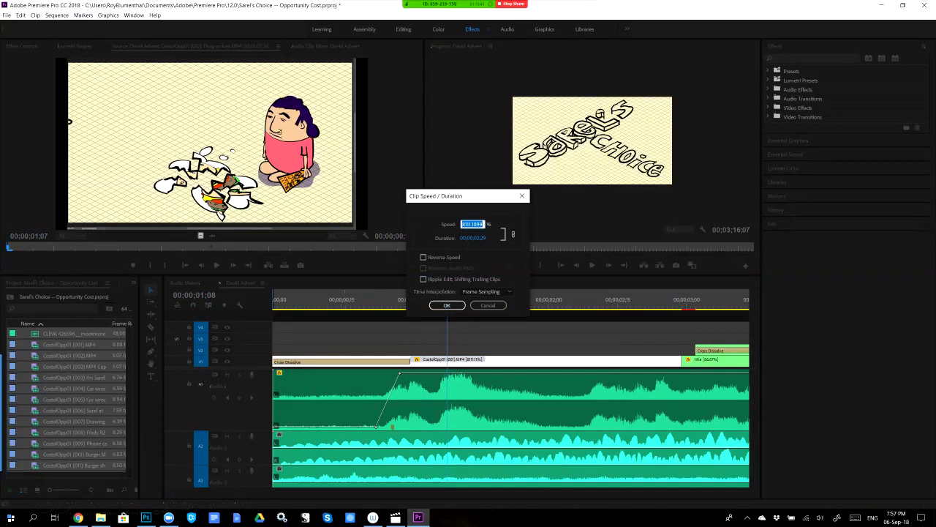
pyautogui.press('Tab')
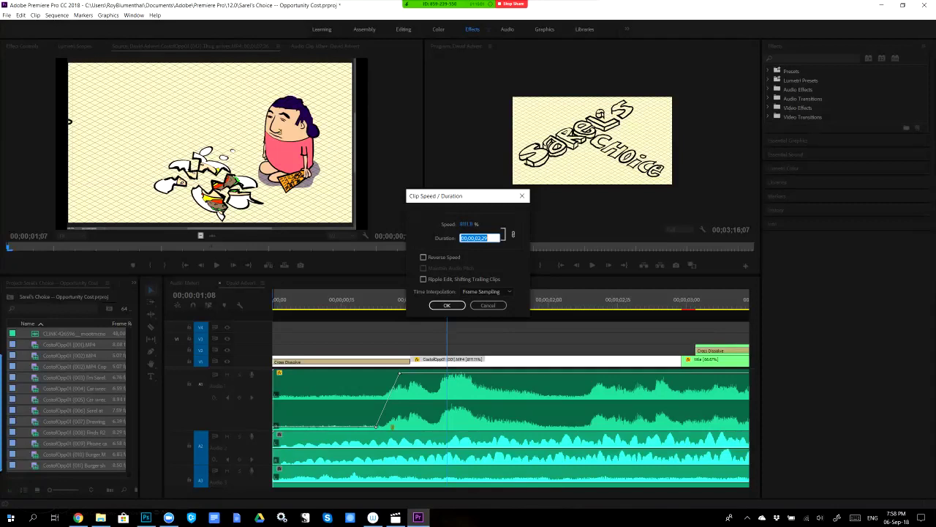
pyautogui.click(488, 305)
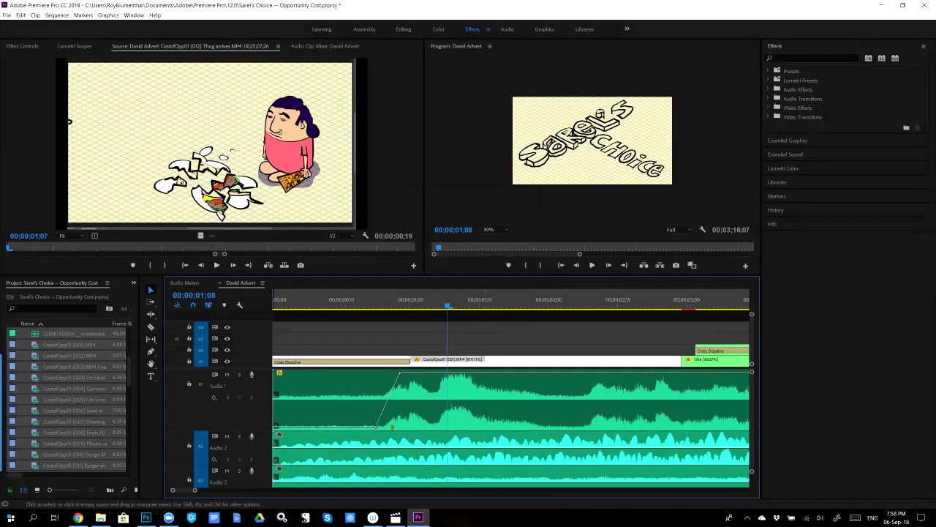
# Open the CostofOpp01 [001].MP4 clip for source viewing and preview the title's colouring at 00;00;02;11 and 00;00;03;02.
pyautogui.doubleClick(510, 359)
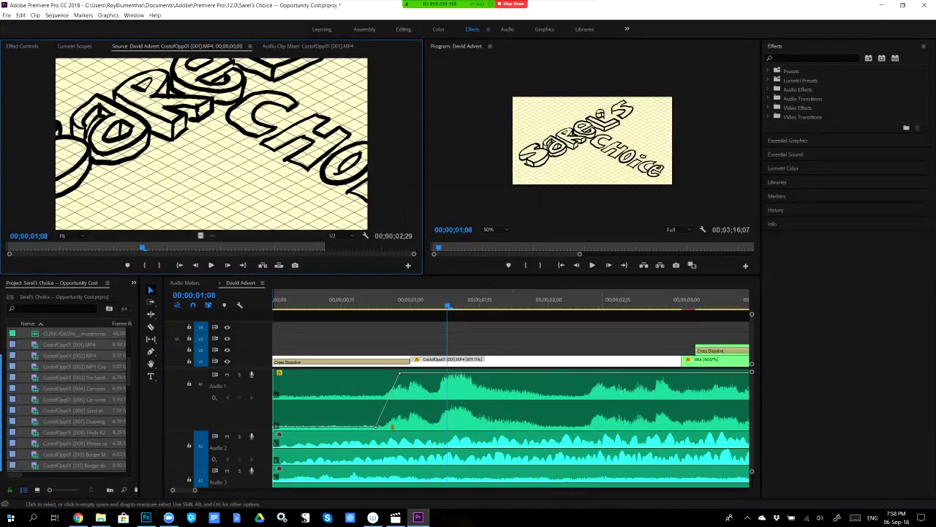
pyautogui.click(600, 301)
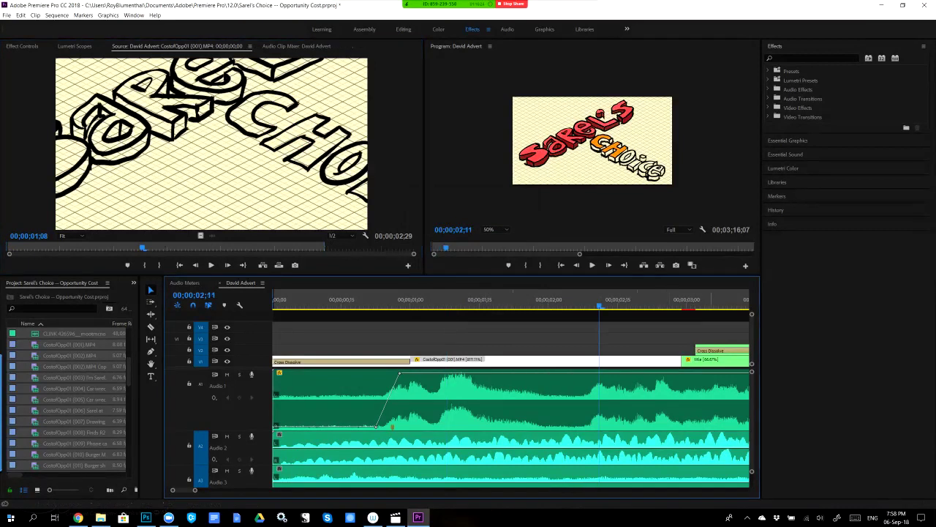
pyautogui.click(709, 302)
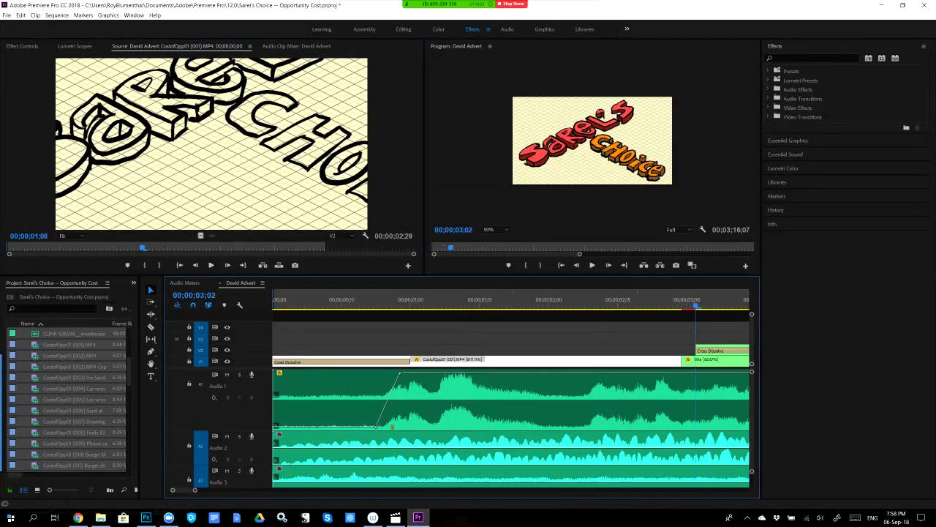
# Jump ahead to the edit at 00;00;09;09 and advance into the I'm Sarel clip at 00;00;10;07.
pyautogui.press('Down')
pyautogui.press('Down')
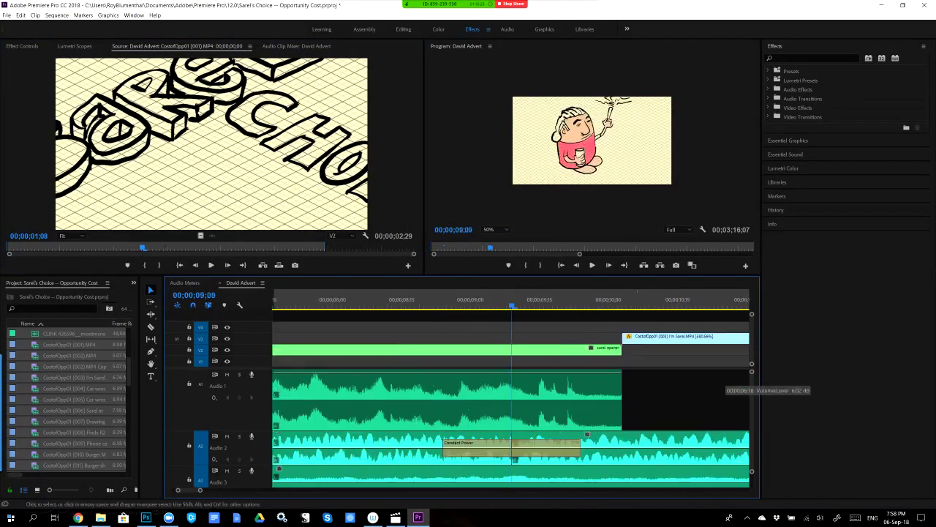
pyautogui.press('Right')
pyautogui.press('Right')
pyautogui.press('Right')
pyautogui.press('Right')
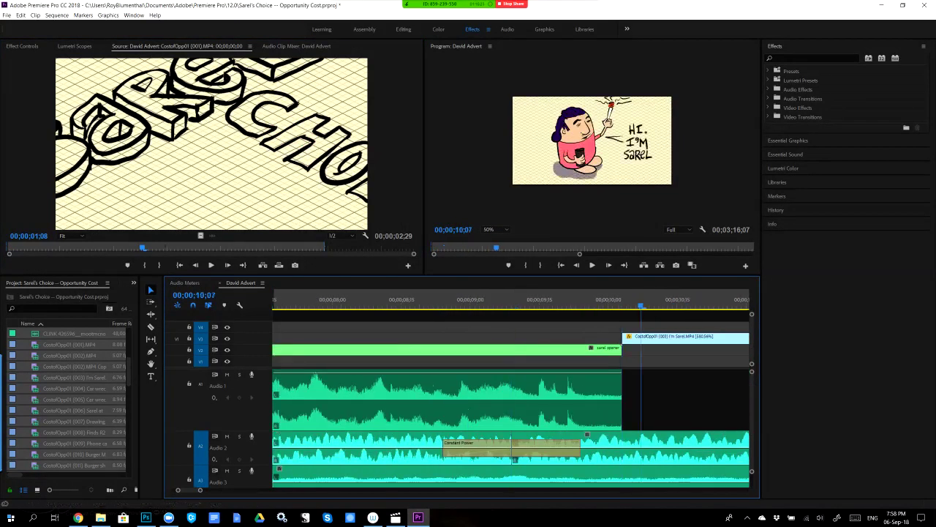
# Select the sarel opener clip on V2 and play from 00;00;09;04 through the I'm Sarel clips, stopping at 00;00;13;27.
pyautogui.click(494, 350)
pyautogui.click(489, 301)
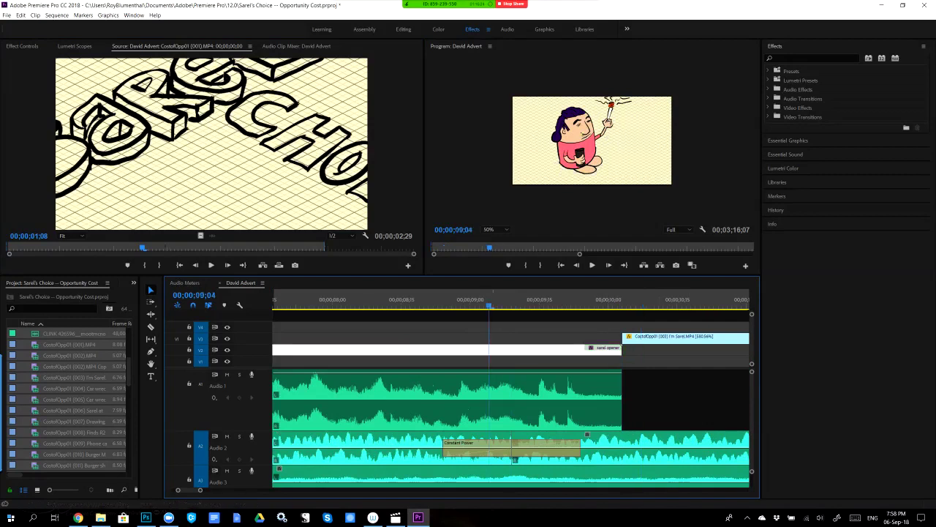
pyautogui.press('space')
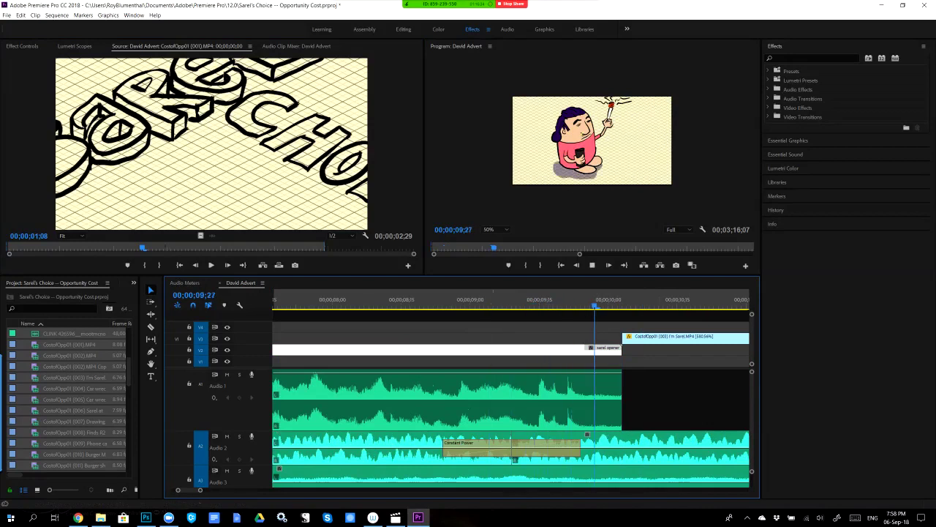
pyautogui.hotkey('shift', 'k')
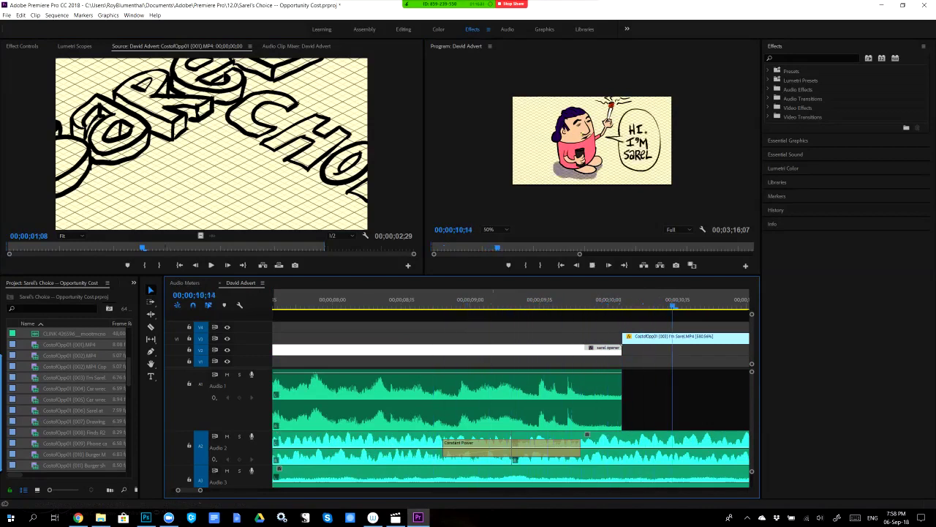
pyautogui.press('space')
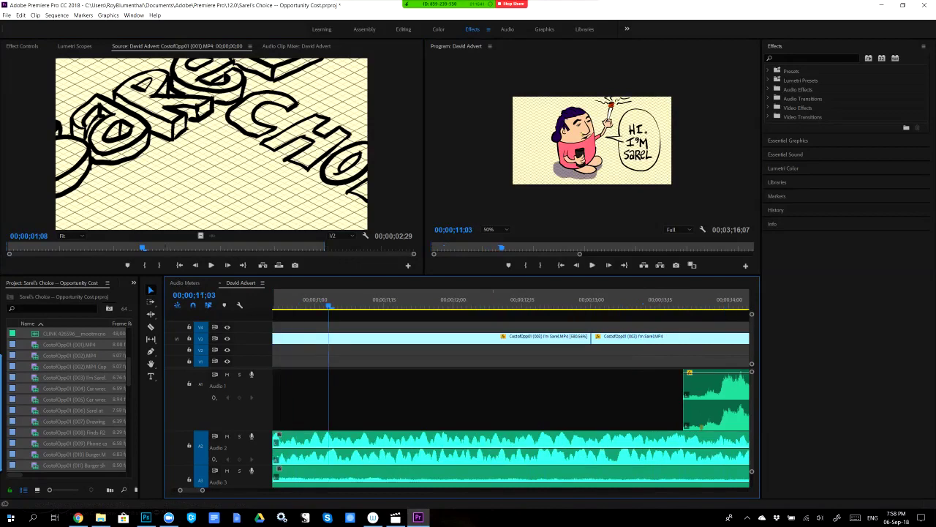
pyautogui.press('space')
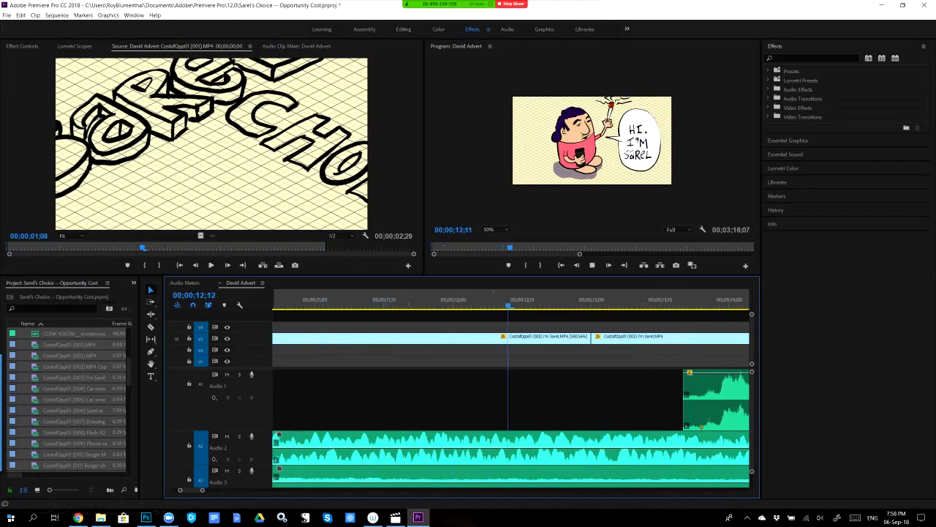
pyautogui.press('space')
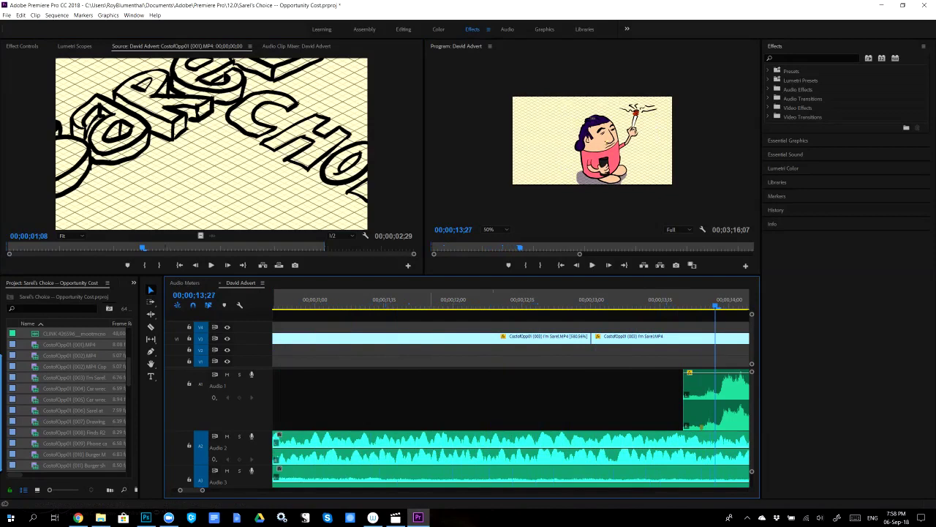
# Solo the Audio 1 track and play it from 00;00;12;26 through the finds money clip, stopping at 00;00;25;28.
pyautogui.press('space')
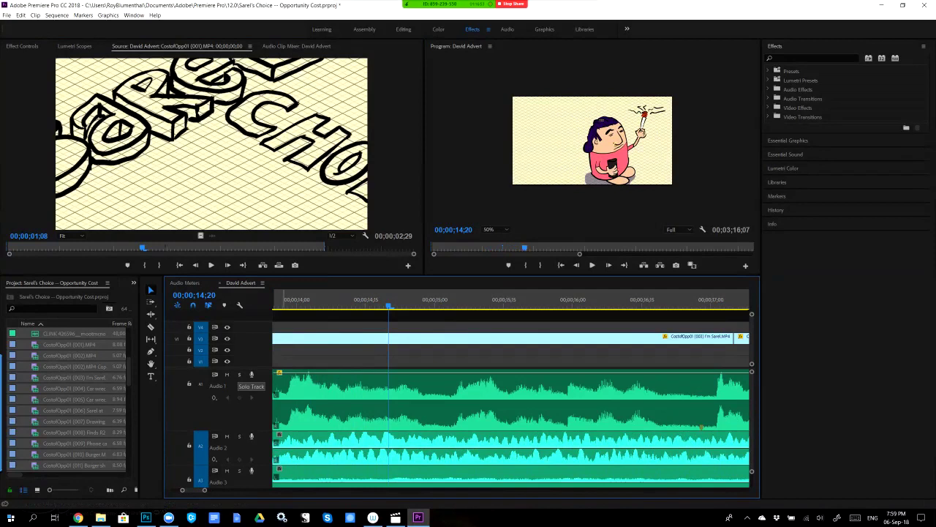
pyautogui.click(239, 375)
pyautogui.press('j')
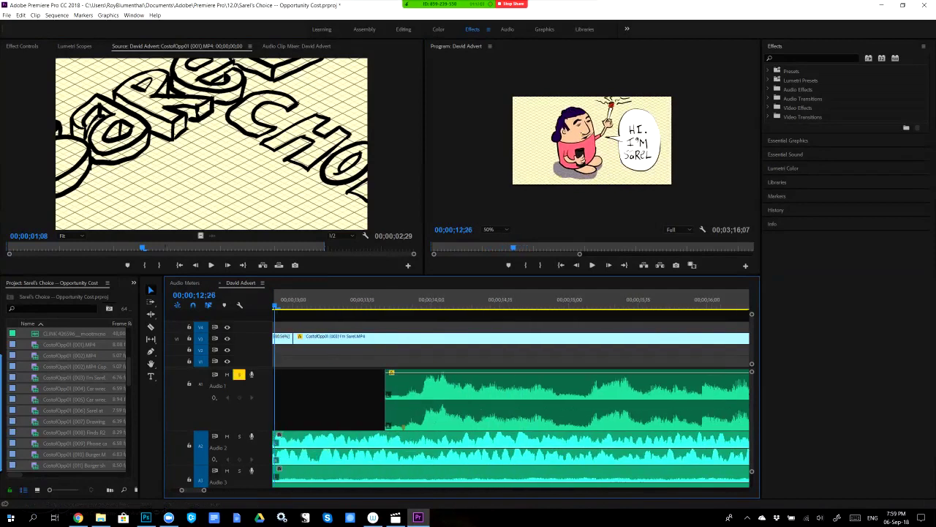
pyautogui.press('space')
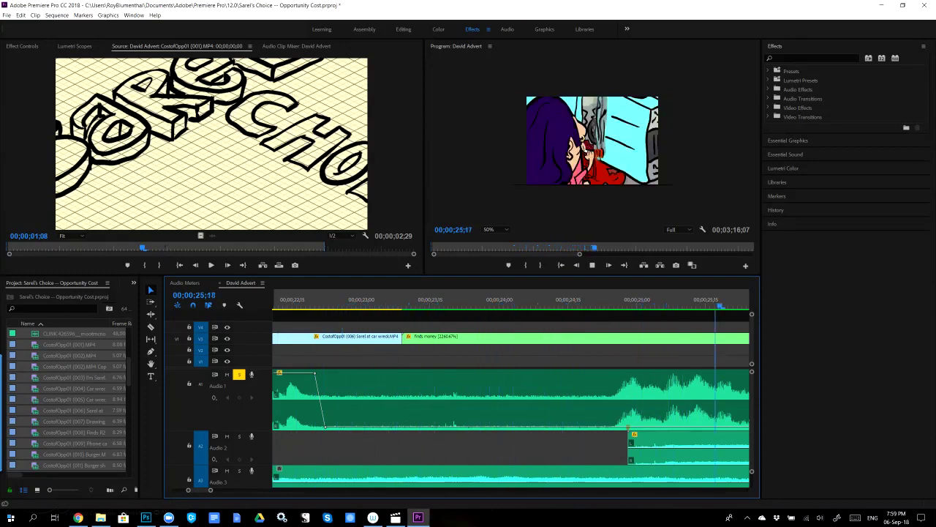
pyautogui.press('space')
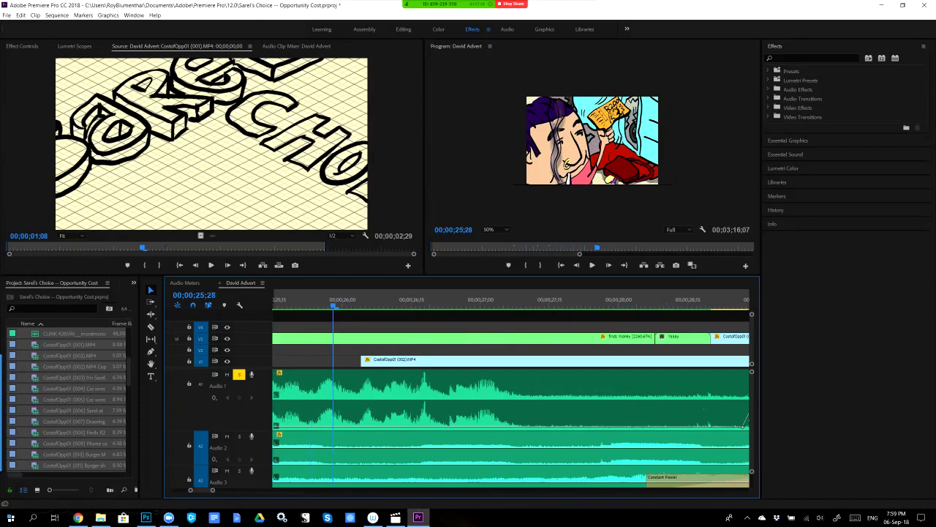
# Return to the sequence start, turn off the Audio 1 solo and play the opening title up to 00;00;01;17.
pyautogui.press('Up')
pyautogui.press('Up')
pyautogui.press('Up')
pyautogui.press('Up')
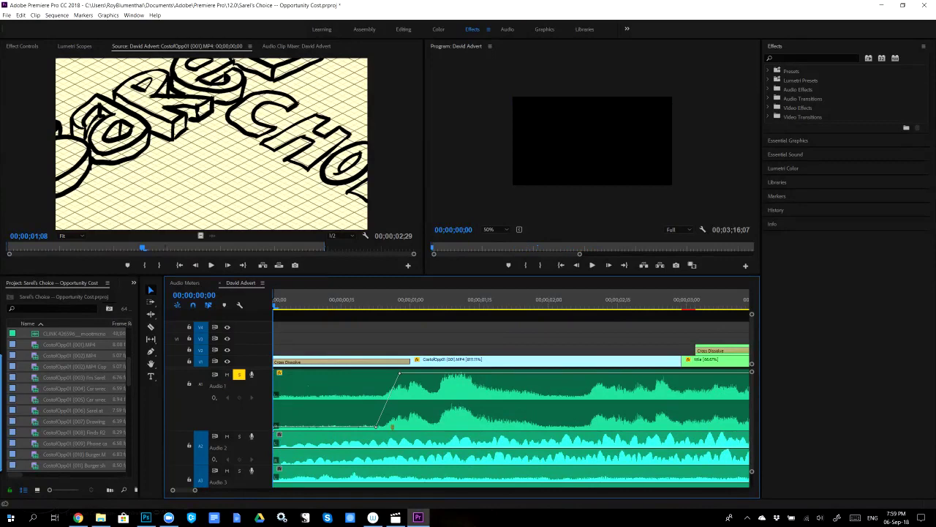
pyautogui.click(588, 9)
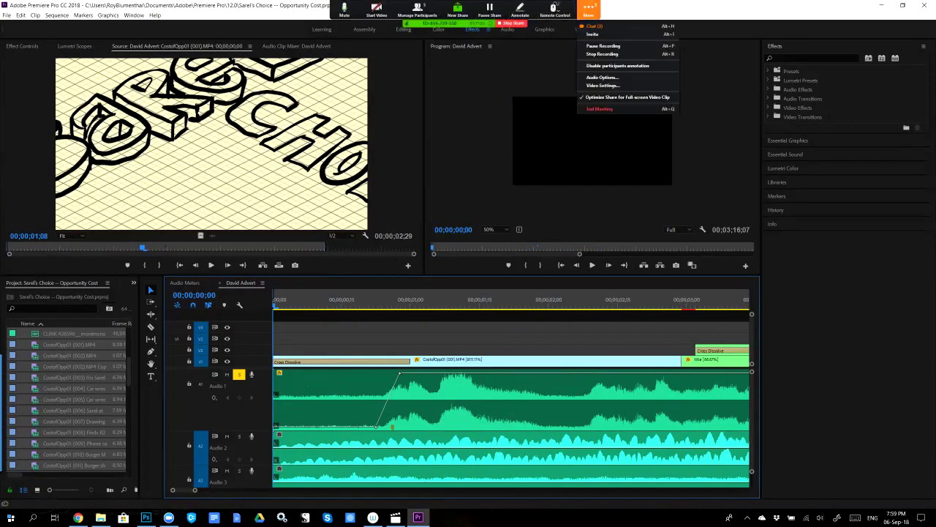
pyautogui.press('space')
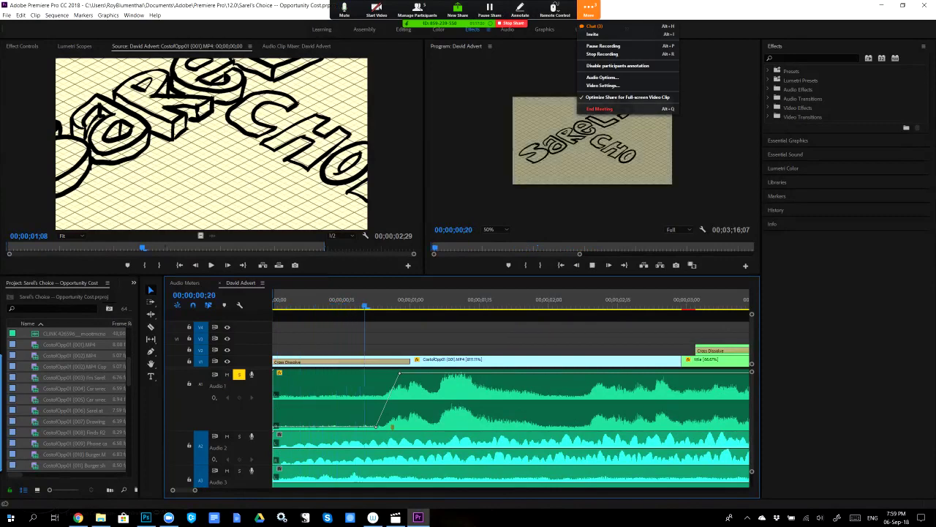
pyautogui.press('Escape')
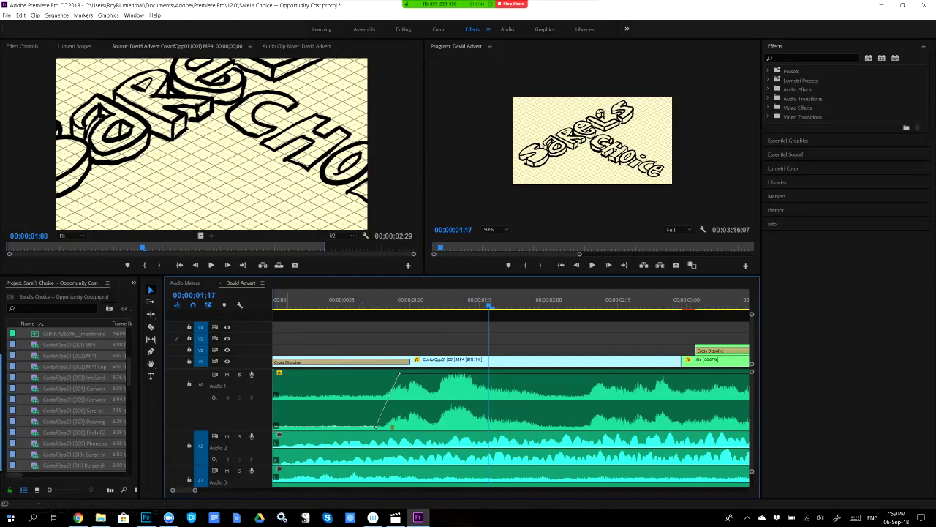
# Switch to Chrome and preview the "big smash with glass break.wav" sound on its Freesound page.
pyautogui.hotkey('alt', 'Tab')
pyautogui.hotkey('alt', 'Tab')
pyautogui.hotkey('alt', 'Tab')
pyautogui.hotkey('alt', 'Tab')
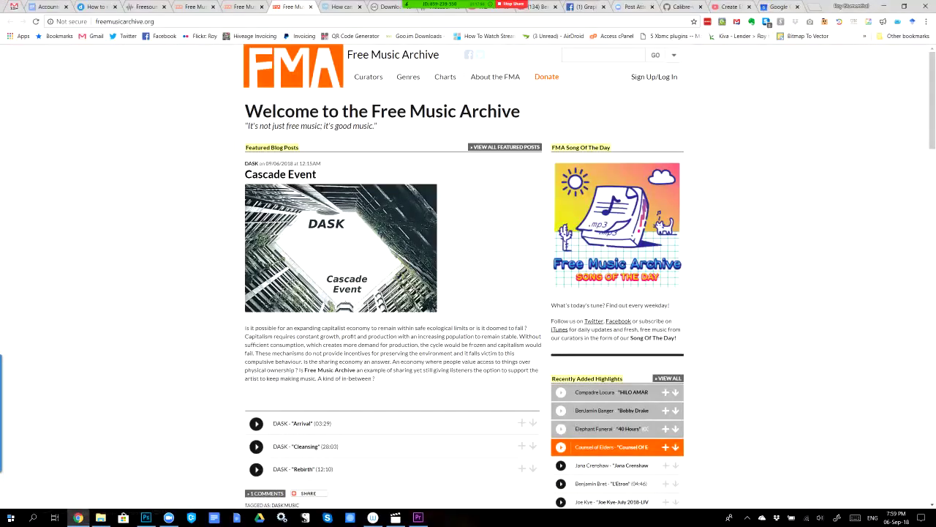
pyautogui.click(146, 6)
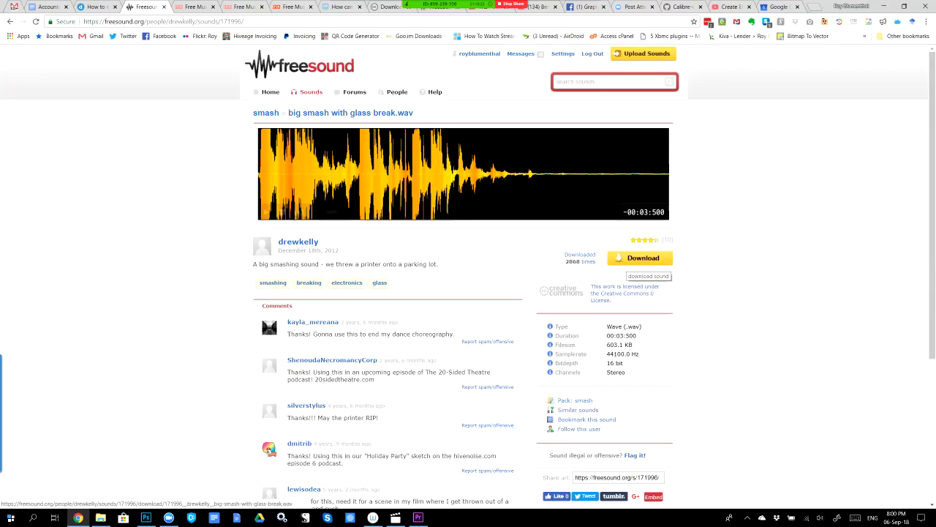
pyautogui.moveTo(299, 212)
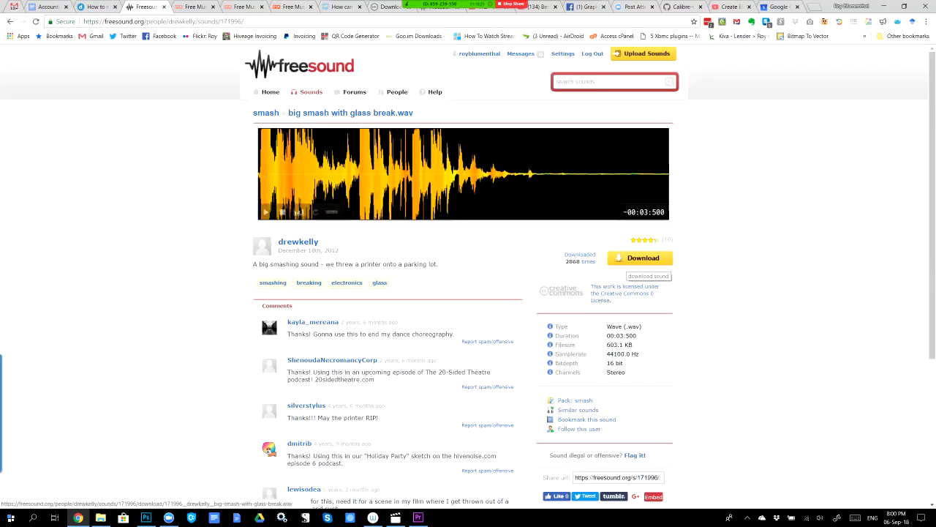
pyautogui.click(265, 212)
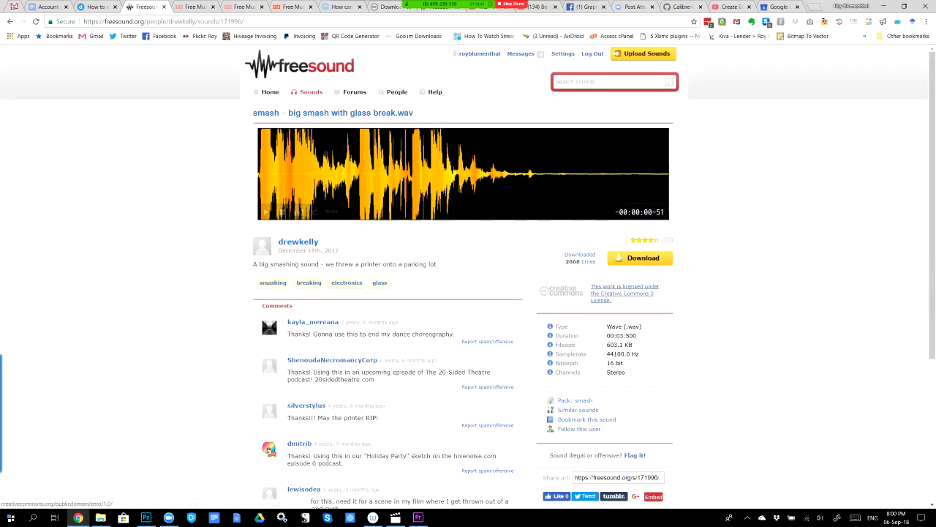
# Examine the Swarm track page on Free Music Archive and the home page's featured posts and track highlights.
pyautogui.hotkey('alt', 'Tab')
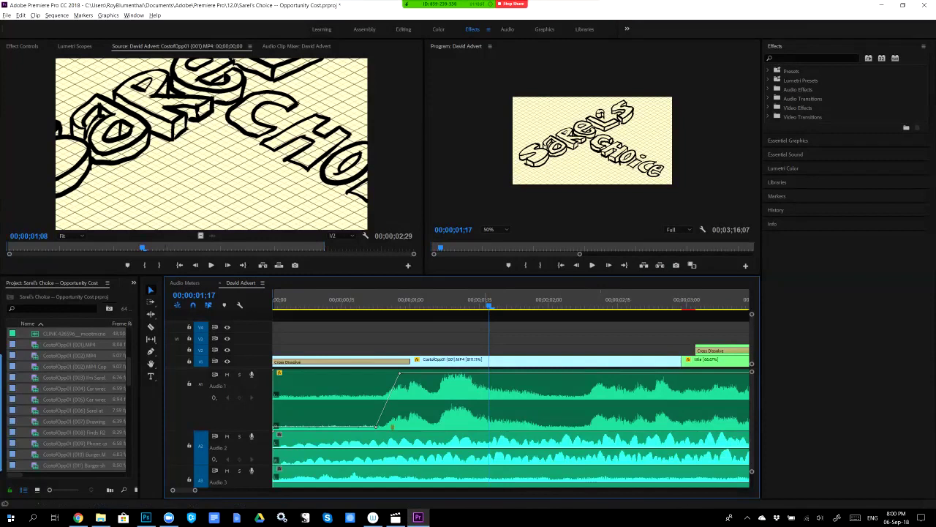
pyautogui.hotkey('alt', 'Tab')
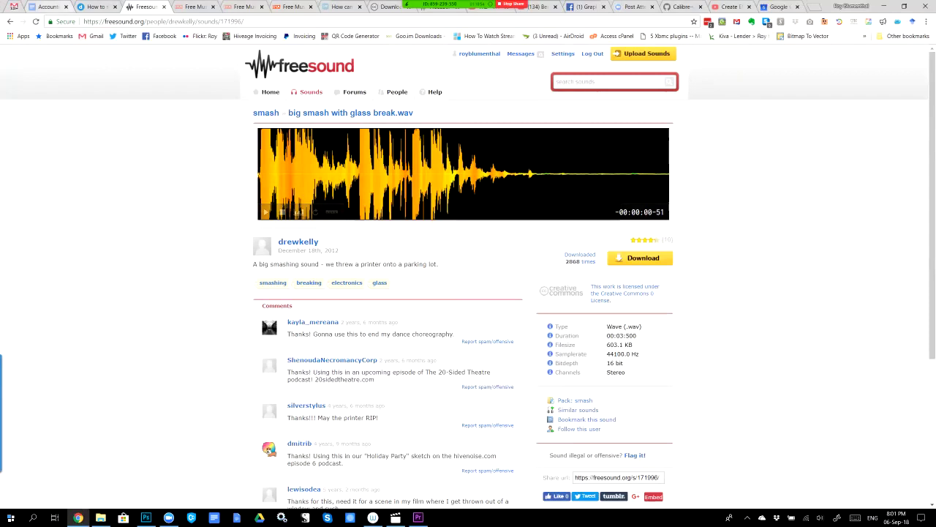
pyautogui.click(191, 8)
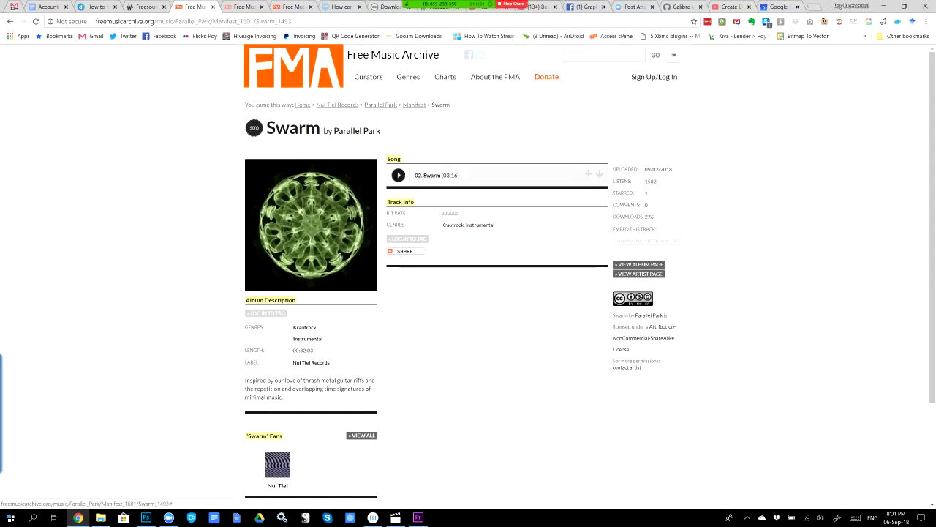
pyautogui.click(291, 6)
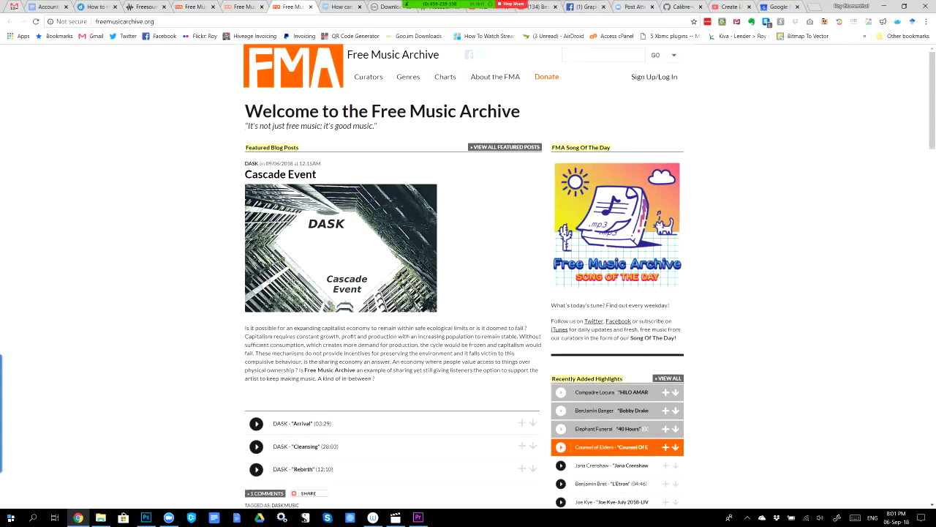
pyautogui.scroll(-7, 468, 278)
pyautogui.scroll(4, 468, 278)
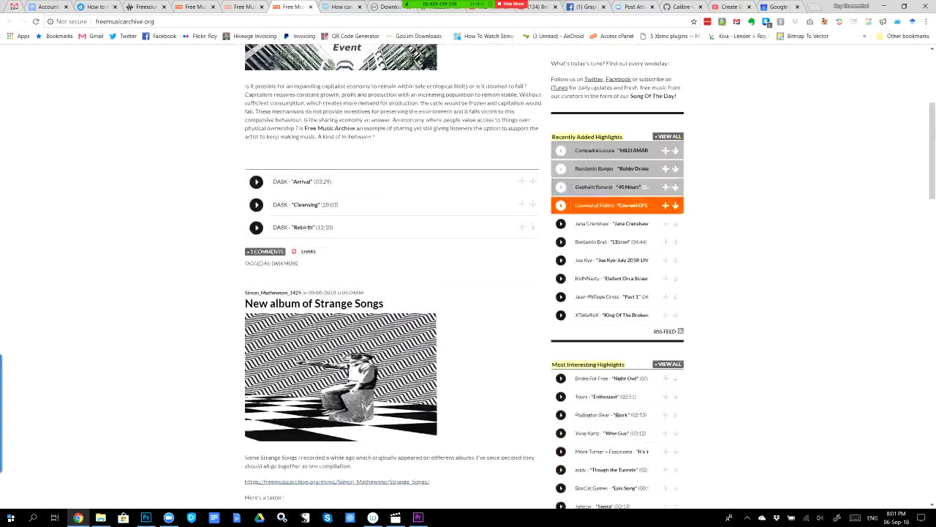
pyautogui.scroll(2, 468, 278)
pyautogui.hotkey('ctrl', 'shift', 'Tab')
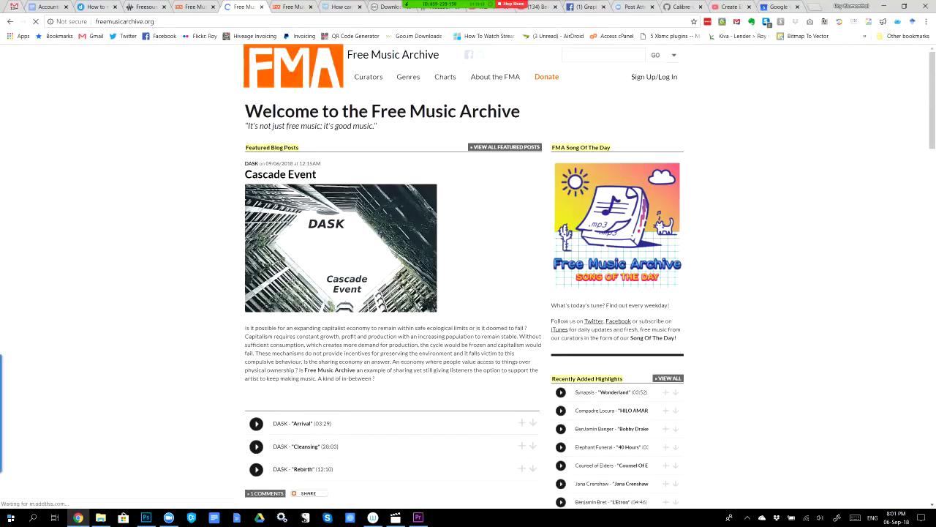
pyautogui.scroll(-4, 468, 278)
pyautogui.scroll(-1, 468, 278)
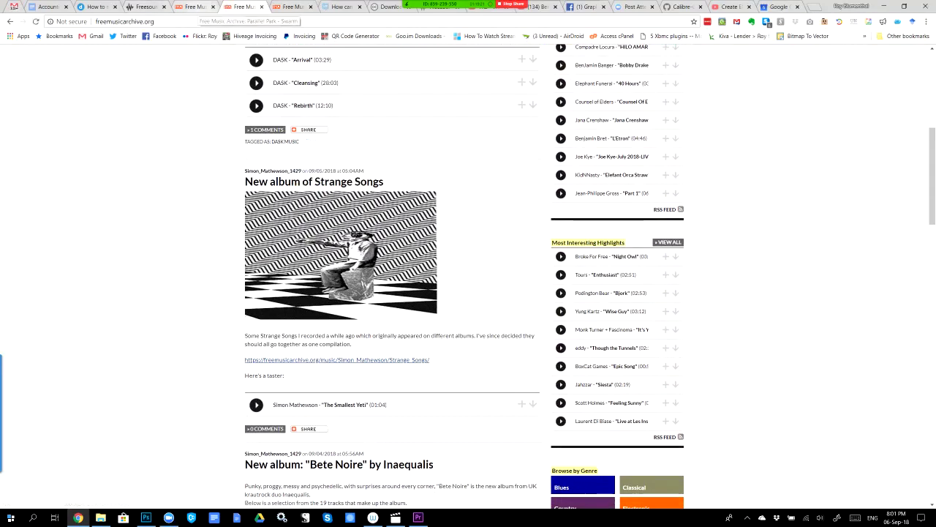
# Revisit the Swarm track page, then look through the whole Free Music Archive home page, including its genre list and footer.
pyautogui.click(193, 7)
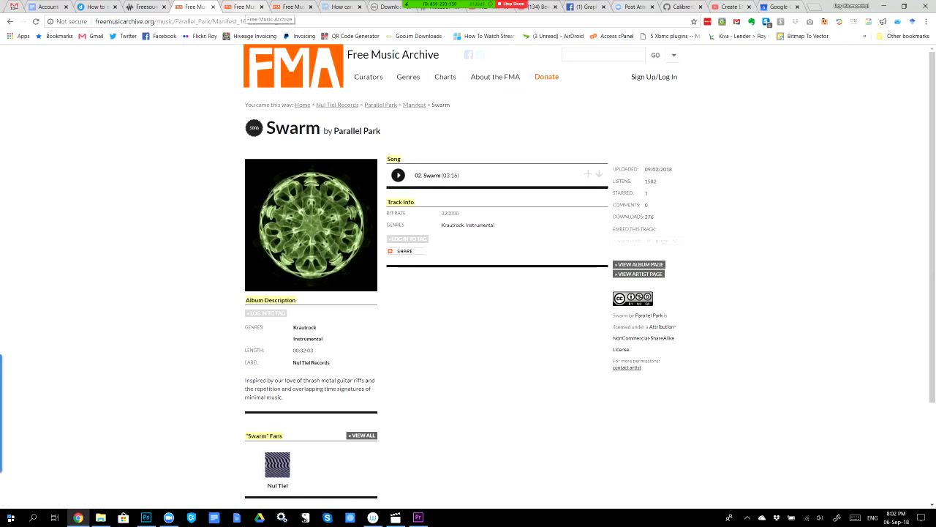
pyautogui.click(244, 7)
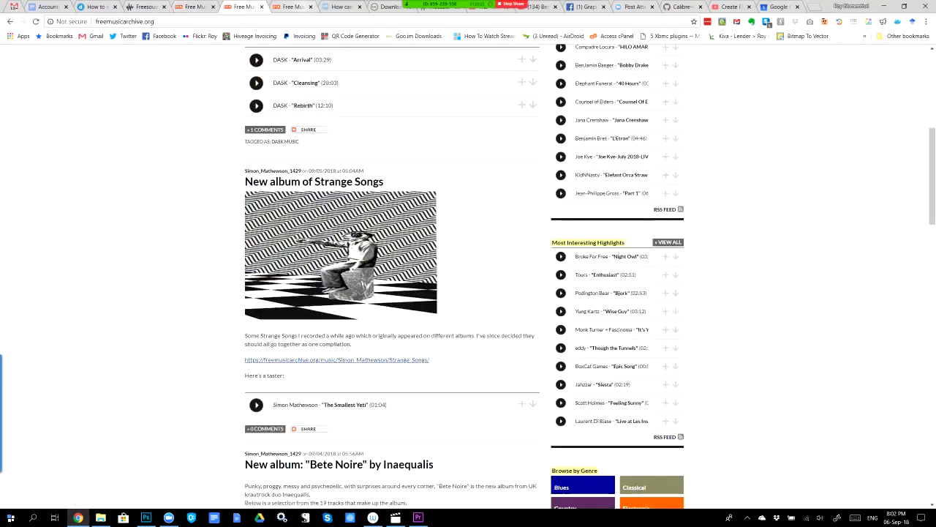
pyautogui.click(292, 7)
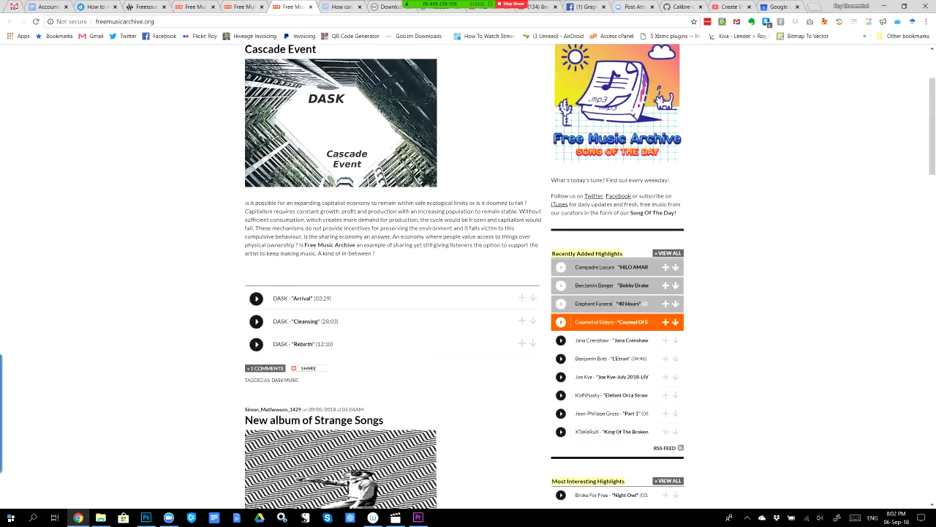
pyautogui.scroll(-6, 464, 276)
pyautogui.scroll(7, 464, 276)
pyautogui.scroll(1, 465, 276)
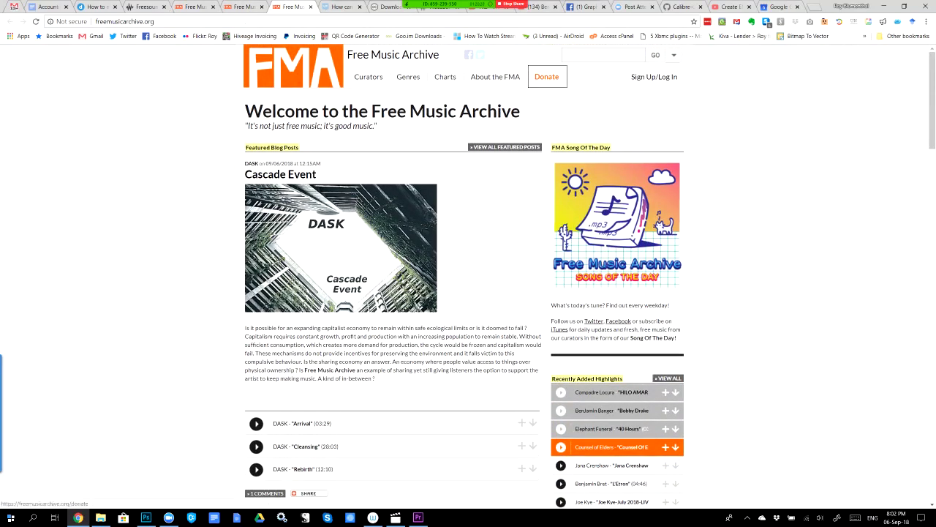
pyautogui.scroll(-2, 465, 276)
pyautogui.scroll(-5, 465, 275)
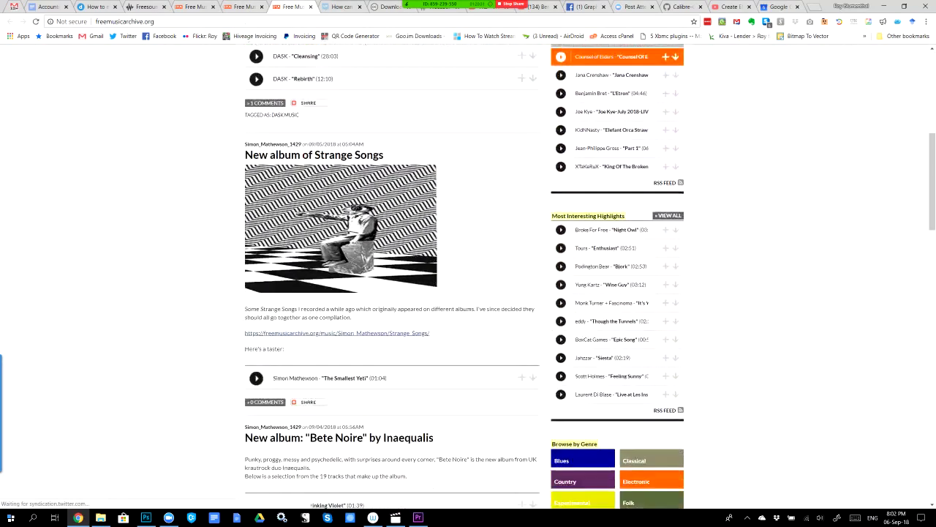
pyautogui.scroll(-5, 464, 275)
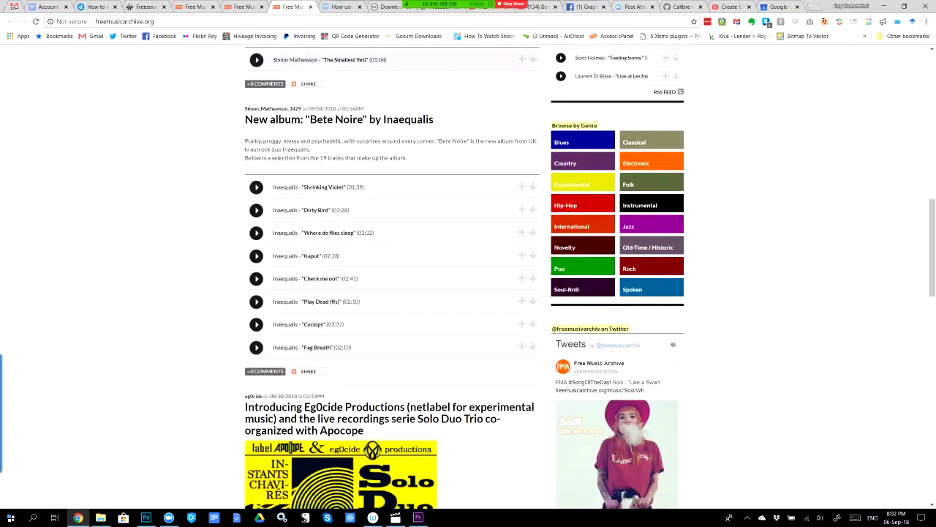
pyautogui.scroll(-9, 464, 276)
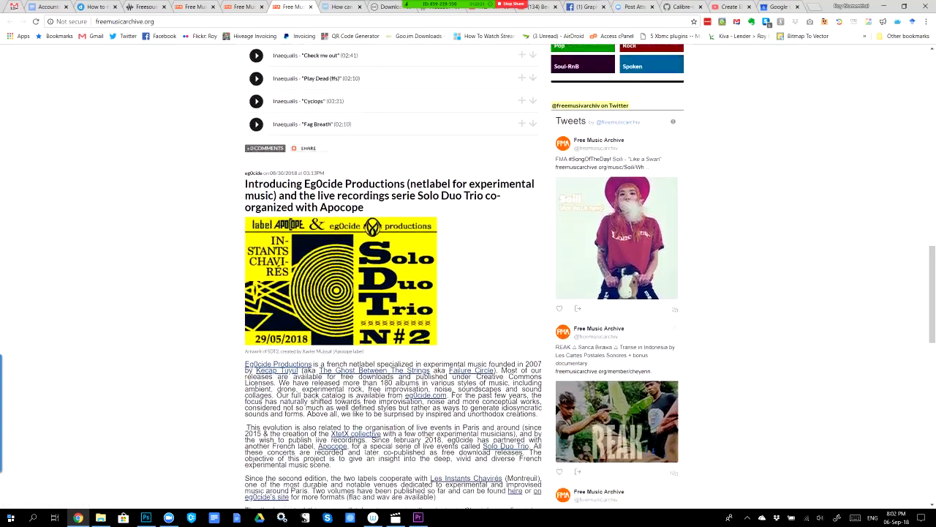
pyautogui.scroll(-4, 465, 276)
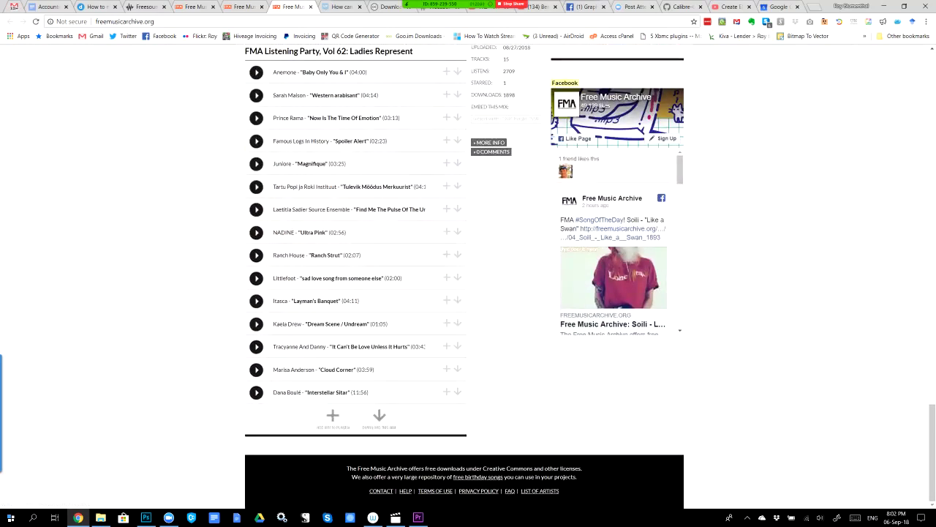
pyautogui.scroll(11, 465, 276)
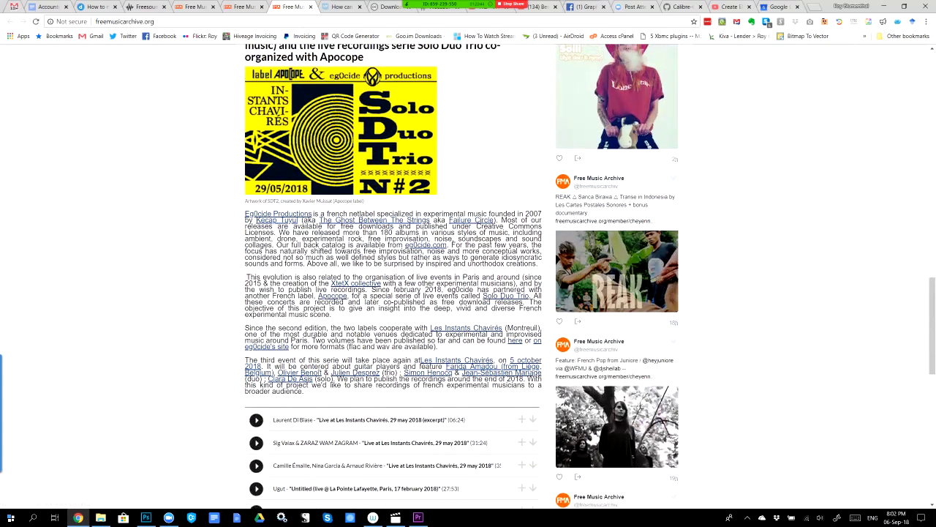
pyautogui.scroll(15, 465, 276)
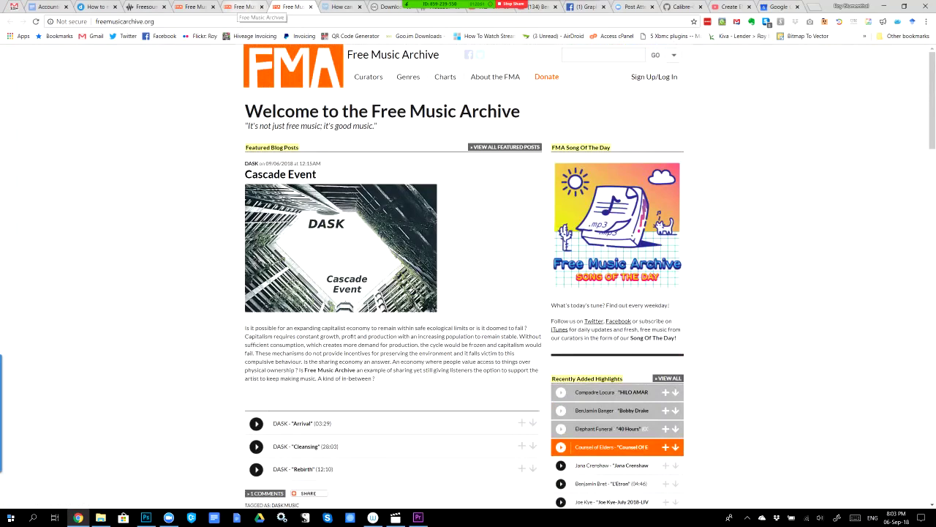
# Switch to Premiere Pro and play the sequence from 00;00;01;17 across the opening clips, stopping at 00;00;21;03.
pyautogui.hotkey('alt', 'Tab')
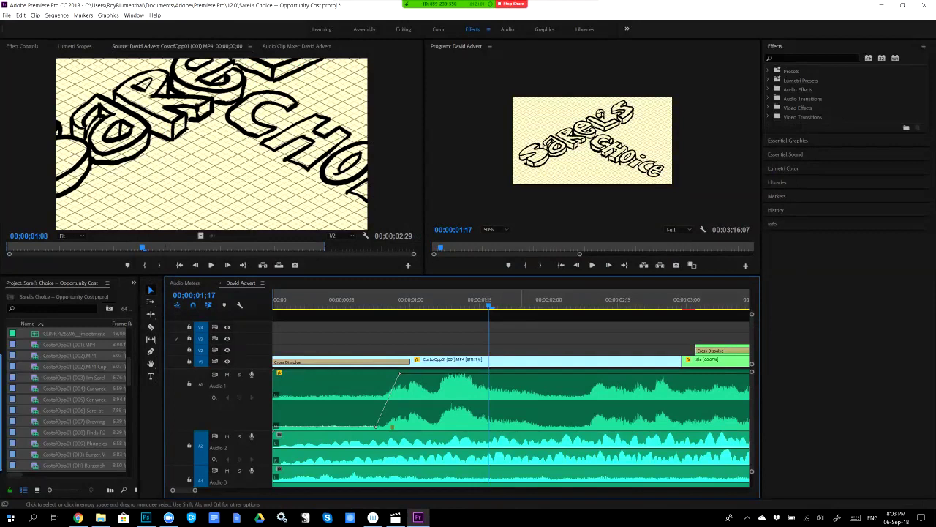
pyautogui.press('-')
pyautogui.press('-')
pyautogui.press('-')
pyautogui.press('-')
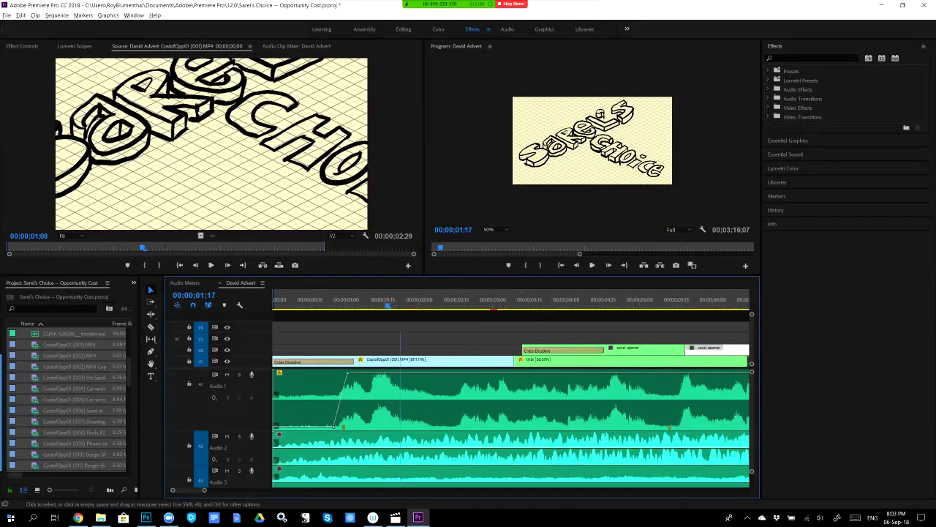
pyautogui.press('-')
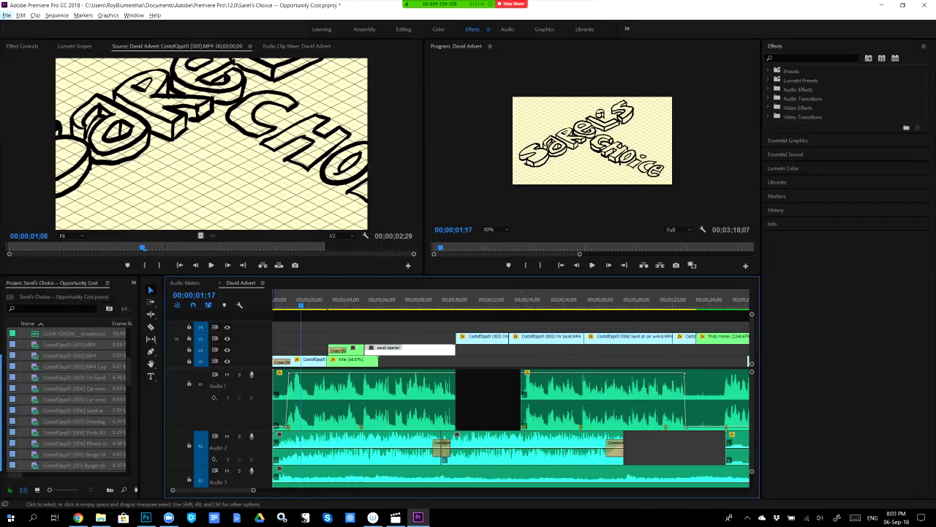
pyautogui.hotkey('alt', 'space')
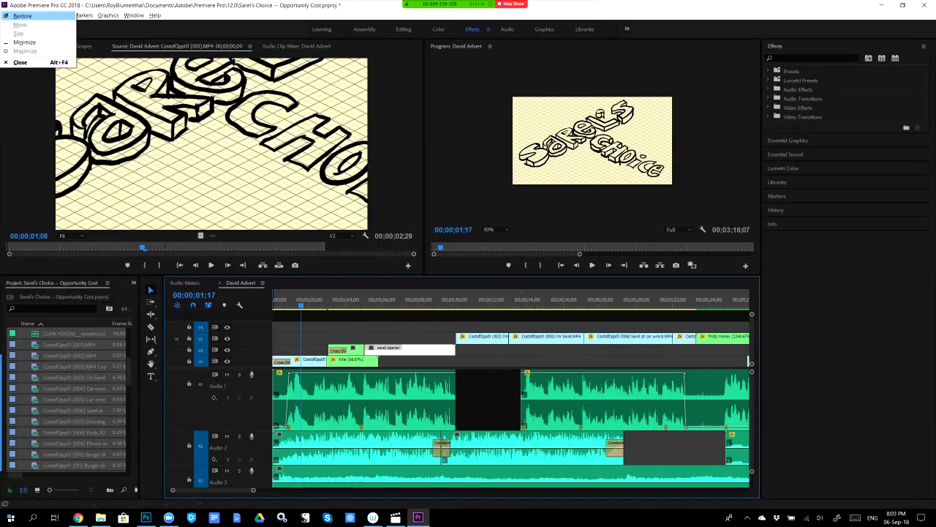
pyautogui.press('Escape')
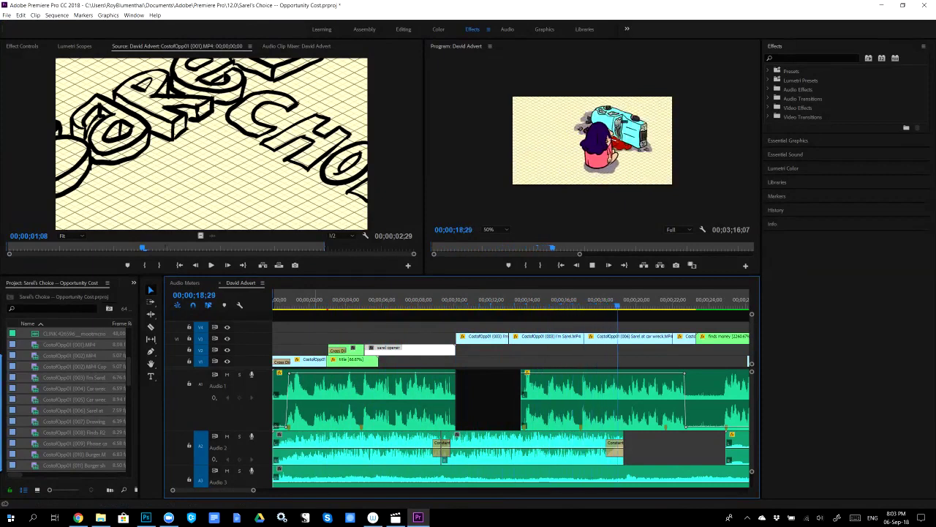
pyautogui.press('space')
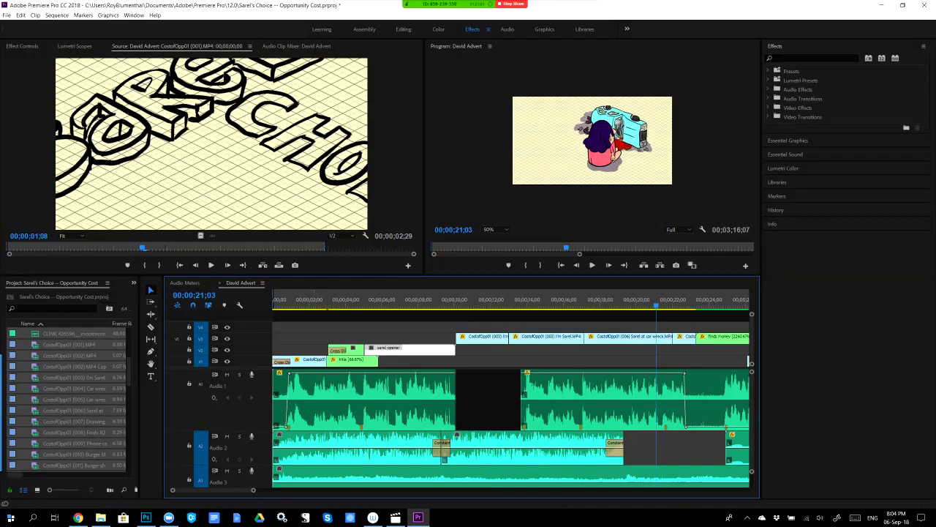
# Play the sequence onward from 00;00;21;03 through the money-finding scene and stop at 00;00;28;29.
pyautogui.press('space')
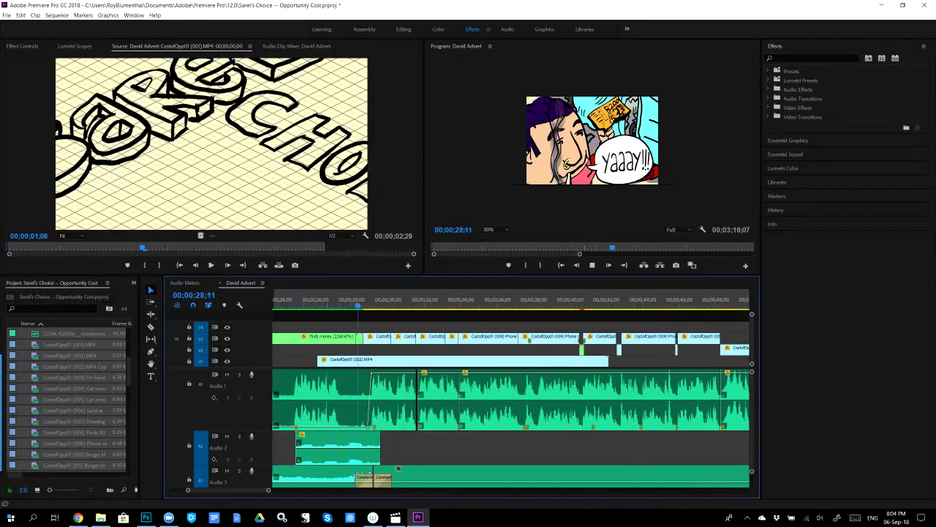
pyautogui.press('space')
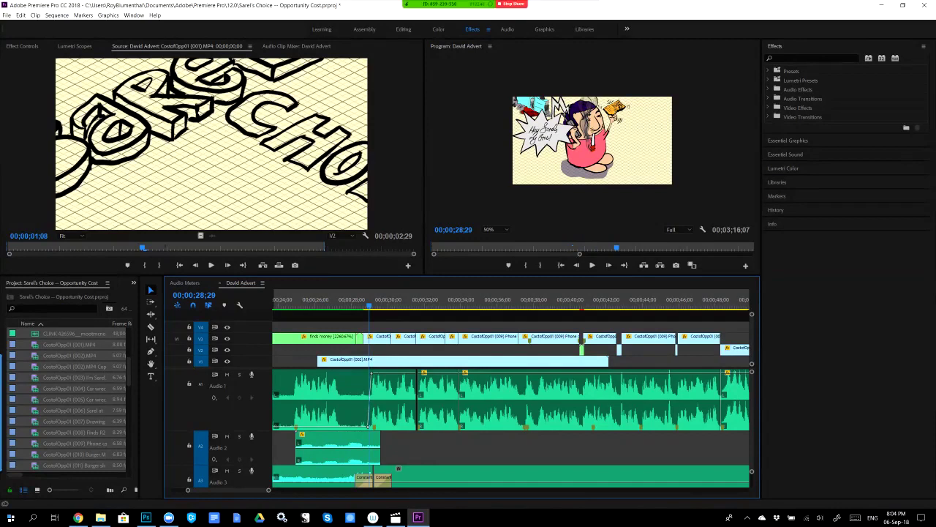
# Open the Zoom meeting's participants list and check the attendees' microphone status.
pyautogui.click(589, 9)
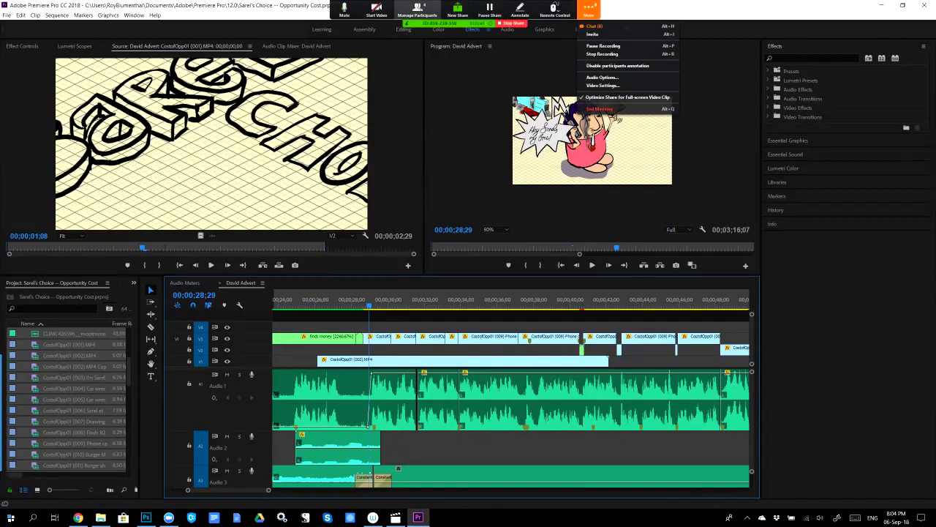
pyautogui.click(417, 9)
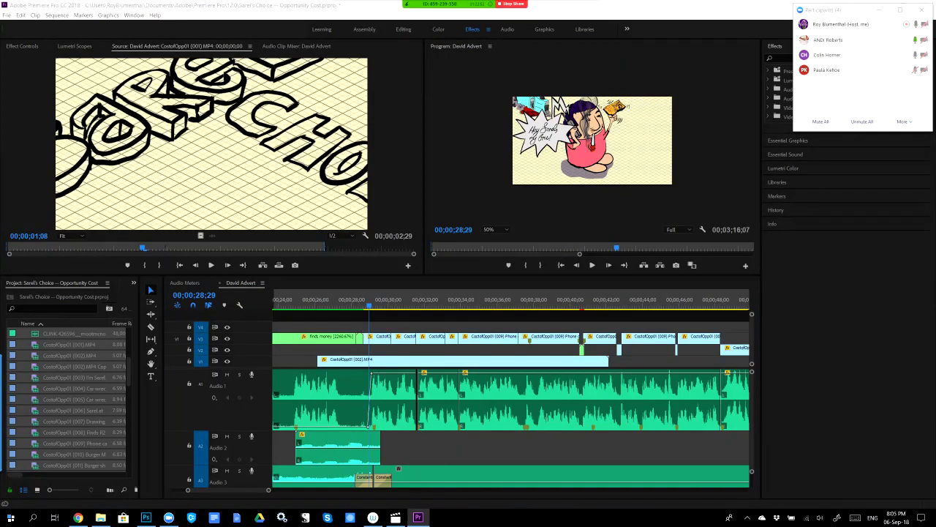
pyautogui.moveTo(878, 40)
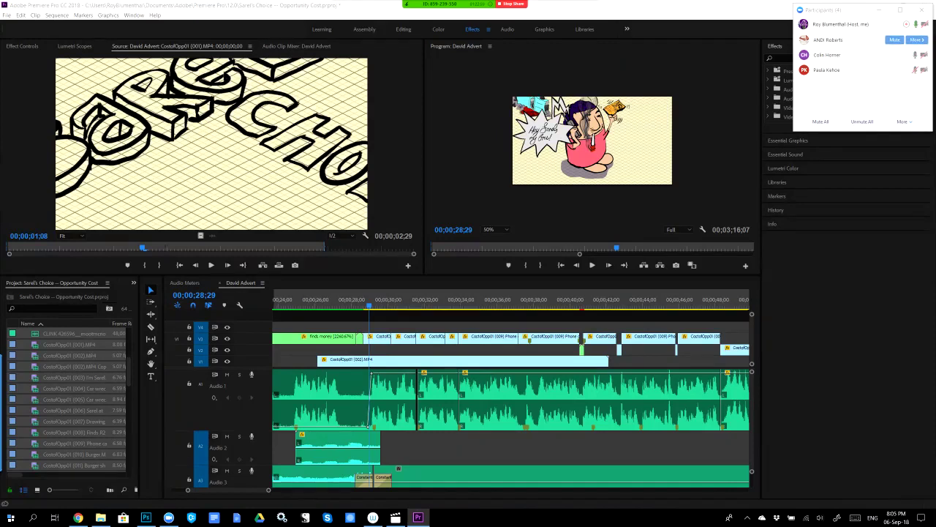
pyautogui.moveTo(863, 70)
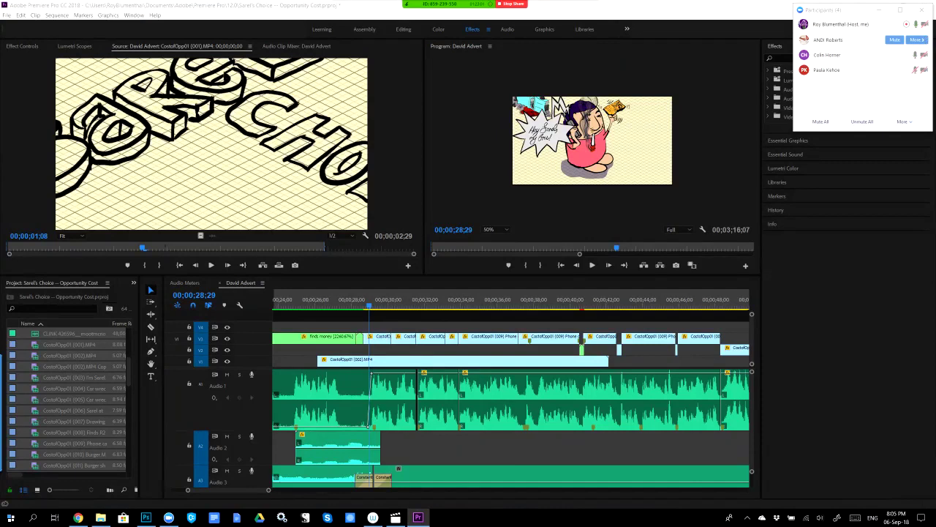
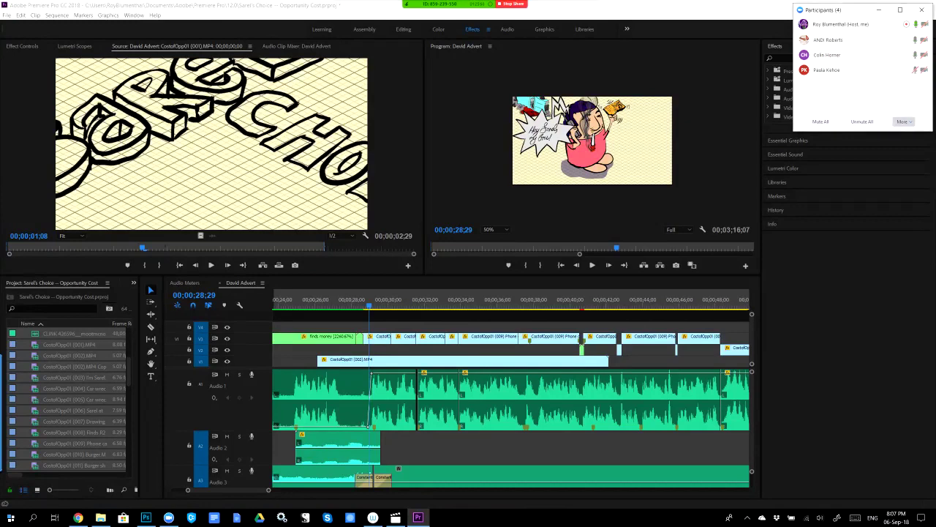
pyautogui.click(904, 121)
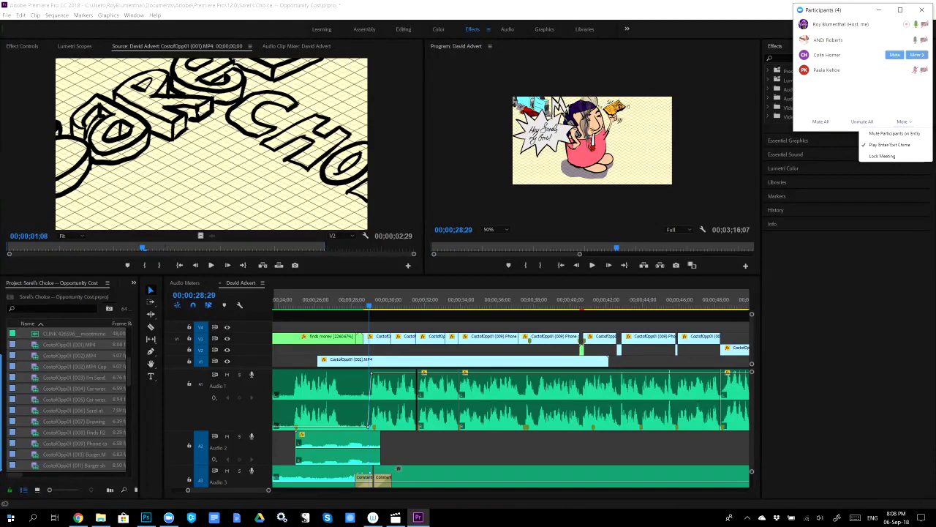
pyautogui.moveTo(554, 10)
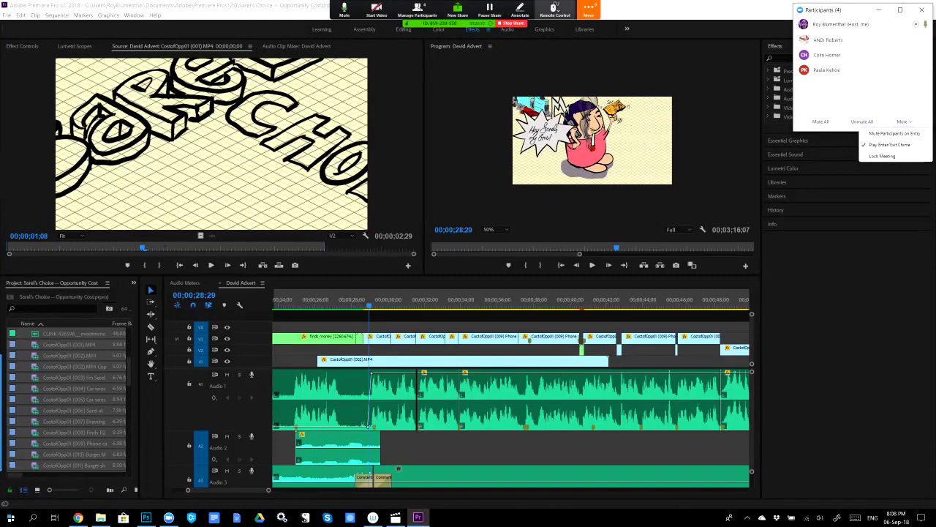
pyautogui.click(589, 8)
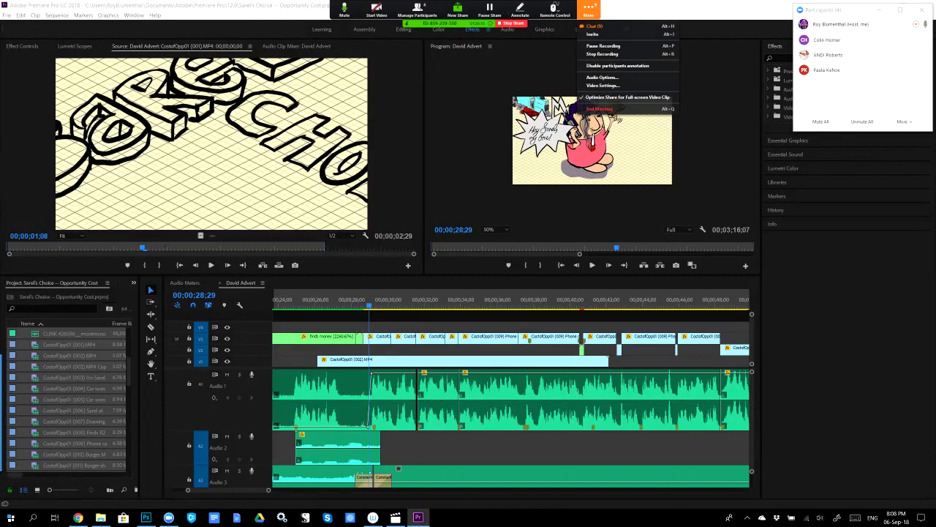
pyautogui.press('Escape')
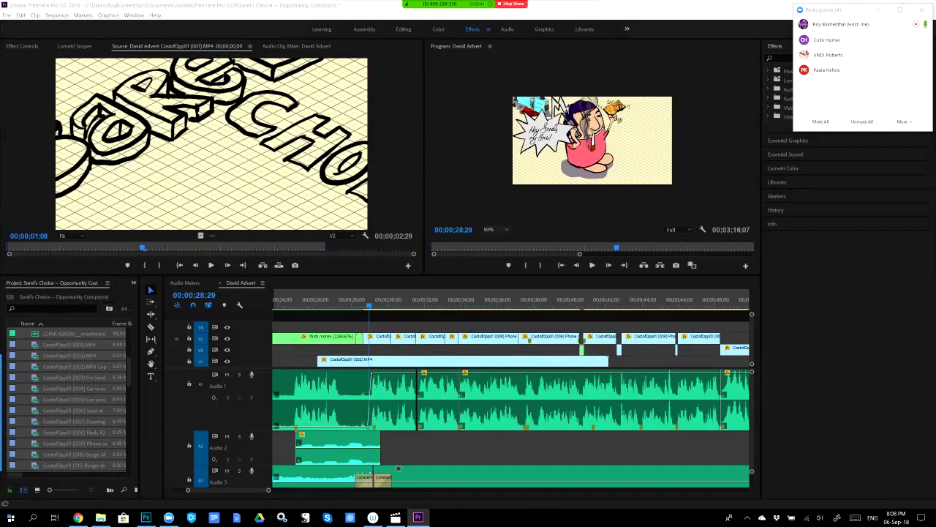
# Try 150% magnification in the Program Monitor, set it to 100%, and place the playhead at 00;00;35;19.
pyautogui.click(488, 229)
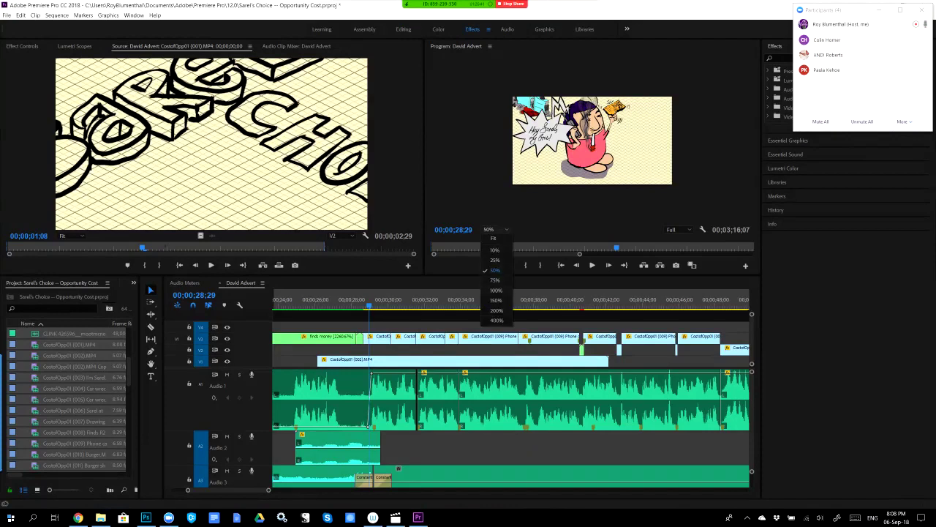
pyautogui.click(496, 300)
pyautogui.press('Left')
pyautogui.press('Left')
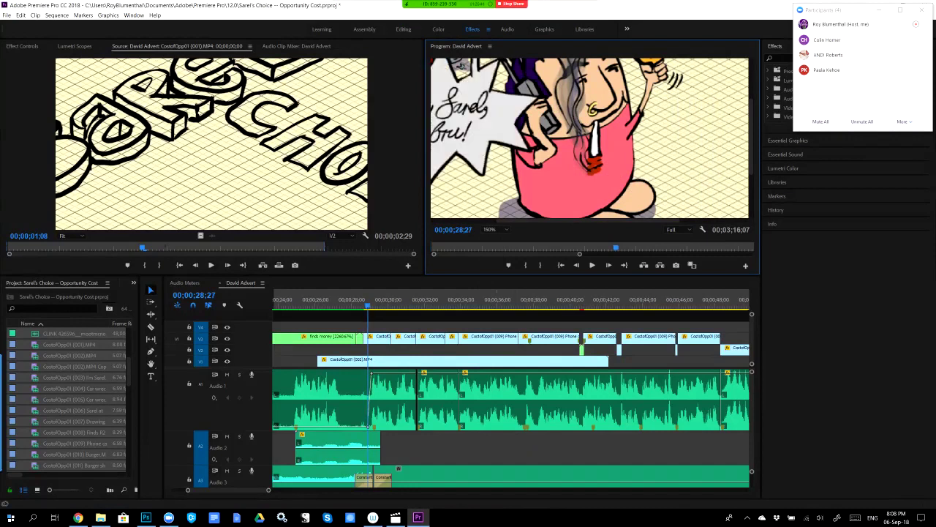
pyautogui.click(490, 228)
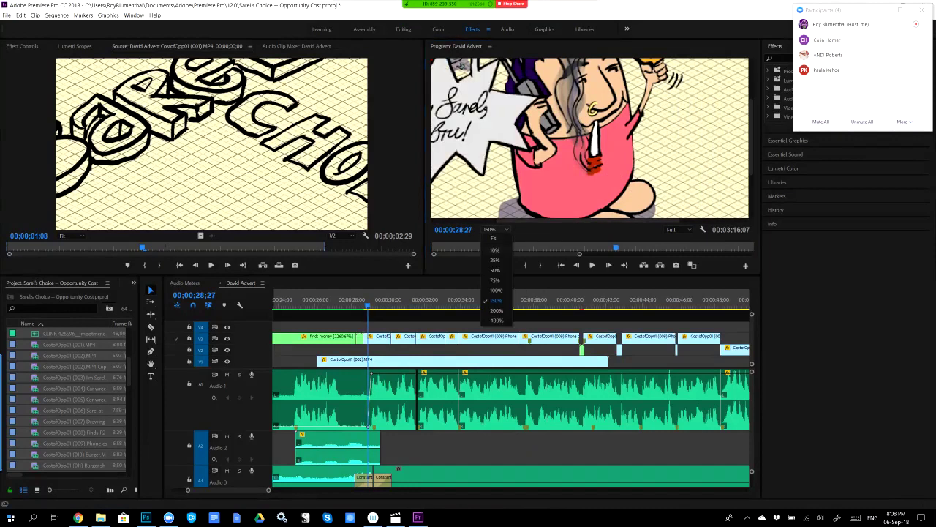
pyautogui.click(496, 290)
pyautogui.click(490, 300)
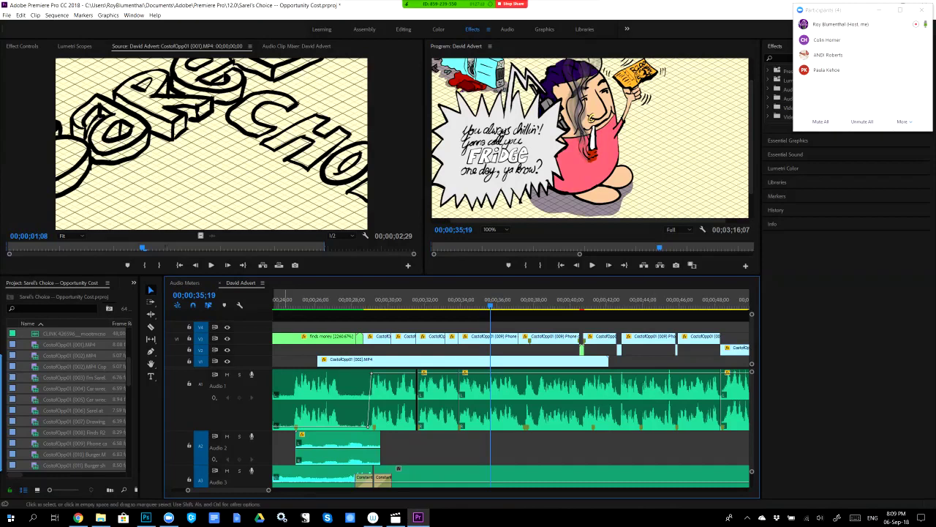
# Examine the whole sequence's track layout through to its end, with the playhead on the closing licence credits at 00;03;05;25.
pyautogui.scroll(-2, 512, 395)
pyautogui.scroll(-10, 512, 395)
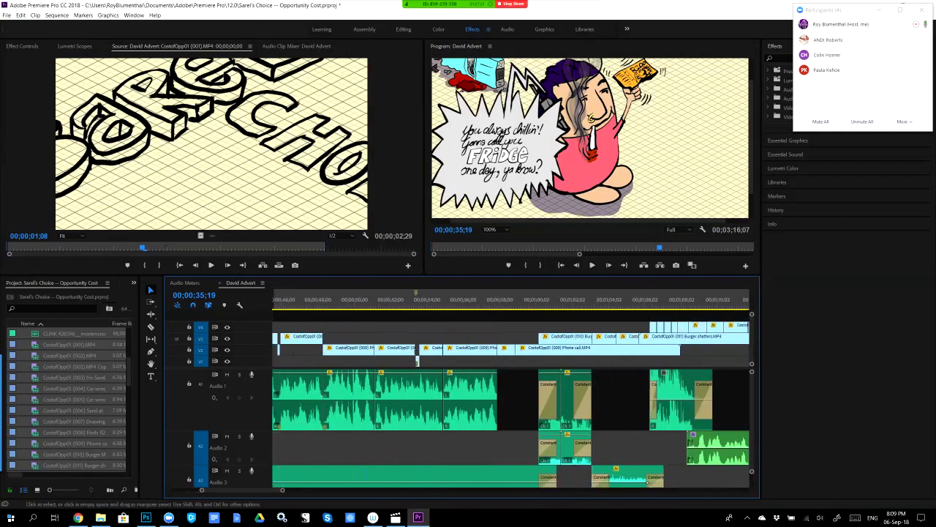
pyautogui.press('-')
pyautogui.press('-')
pyautogui.press('-')
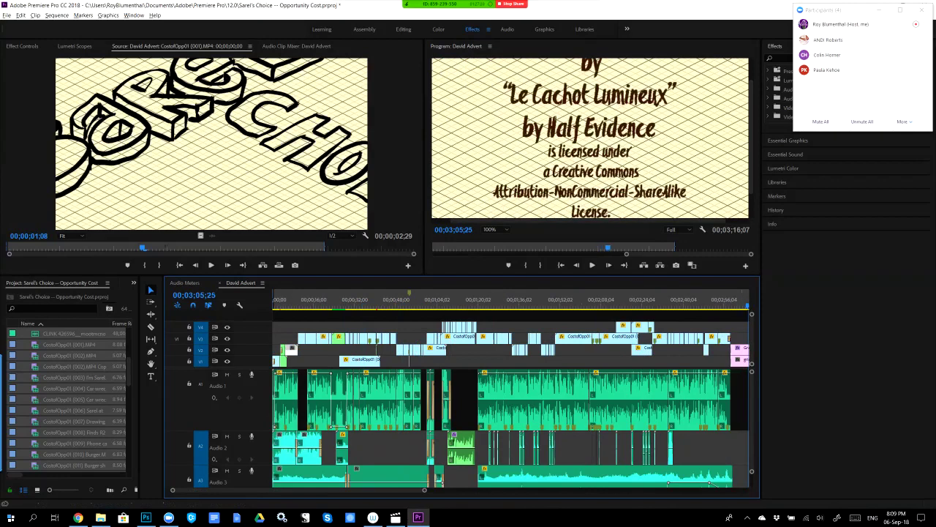
pyautogui.scroll(-2, 651, 350)
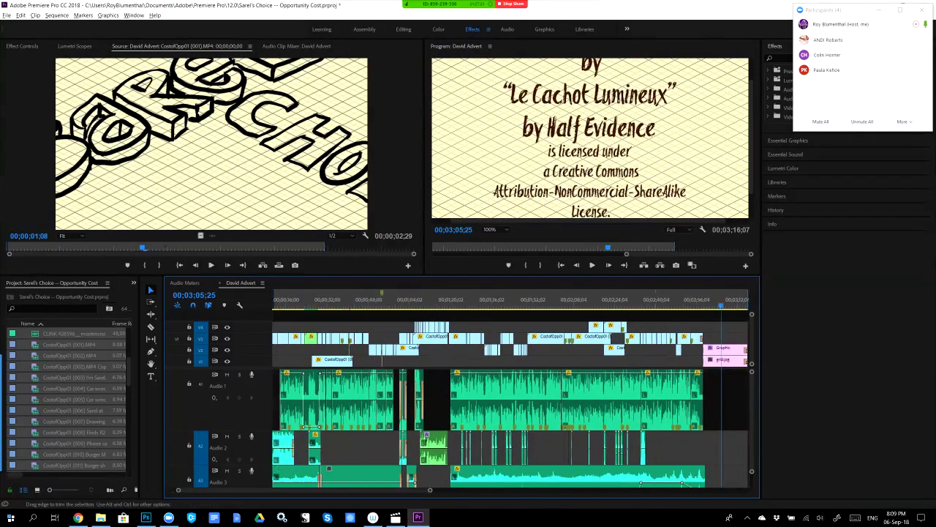
pyautogui.scroll(-4, 651, 350)
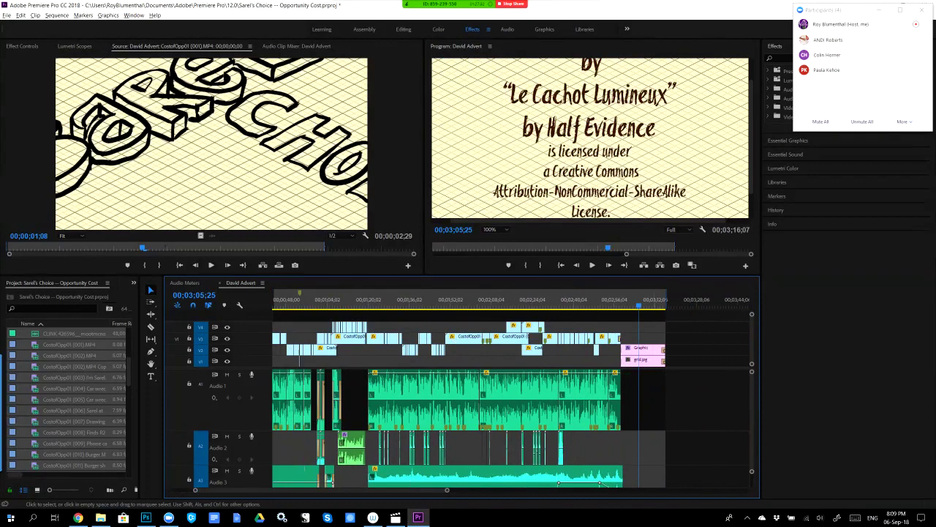
# Switch to File Explorer, open the project's Footage folder and play CostofOpp01 (002).MP4 in Movies & TV, declining to rate the app.
pyautogui.moveTo(100, 517)
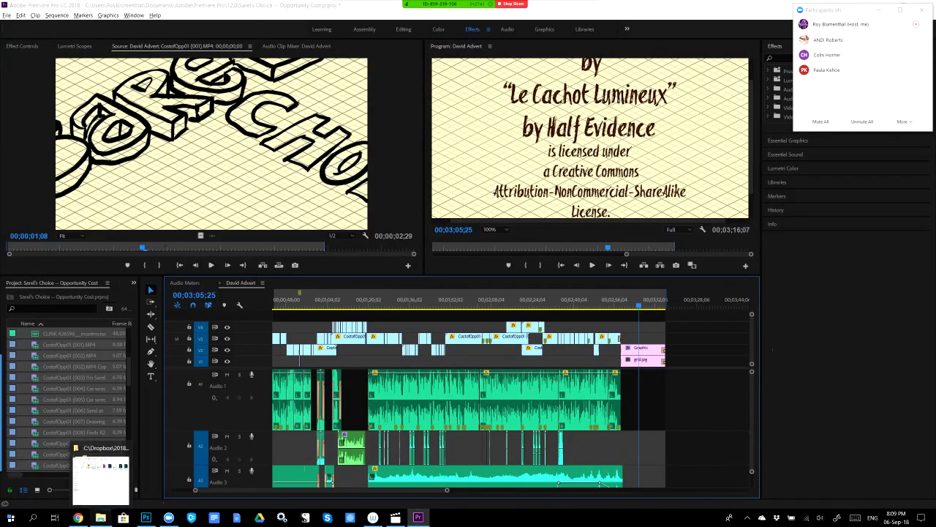
pyautogui.click(101, 476)
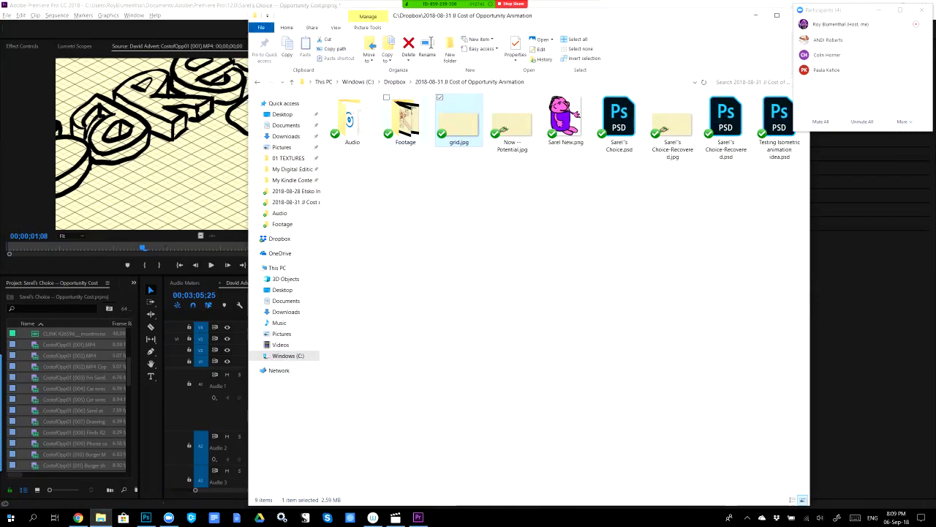
pyautogui.doubleClick(406, 117)
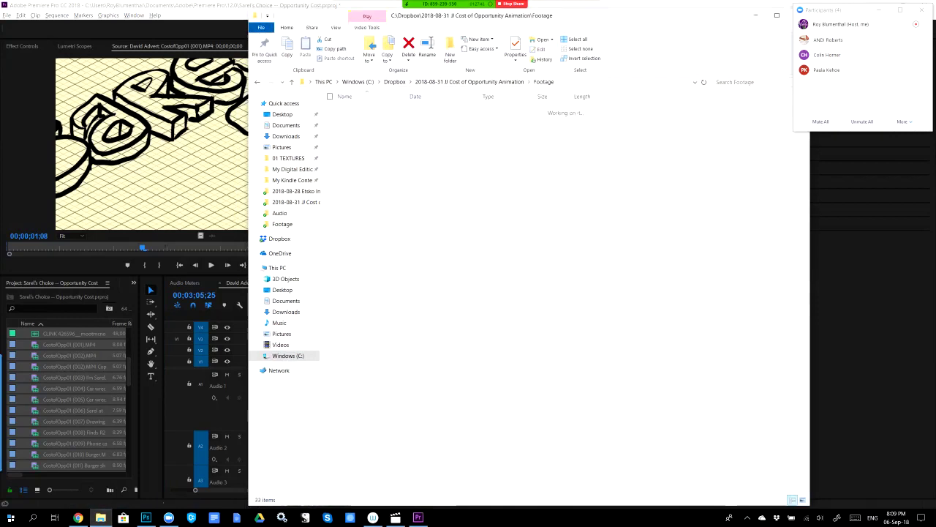
pyautogui.doubleClick(406, 117)
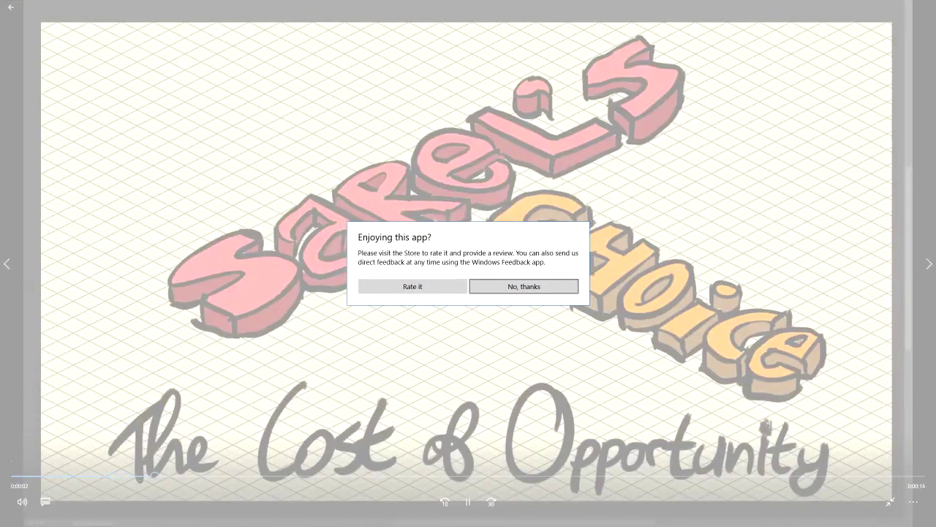
pyautogui.click(524, 286)
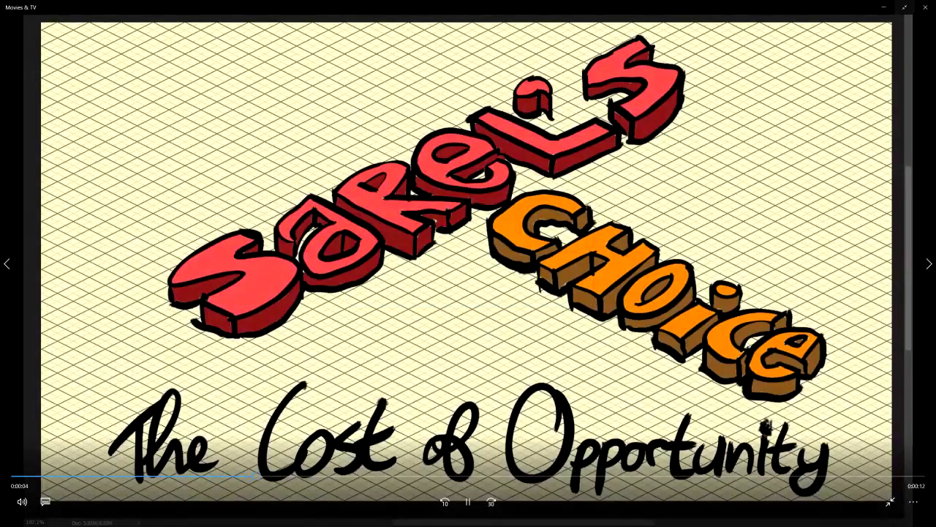
# Return to the Footage folder, look through its list of recorded clips, and close the folder window.
pyautogui.hotkey('alt', 'Tab')
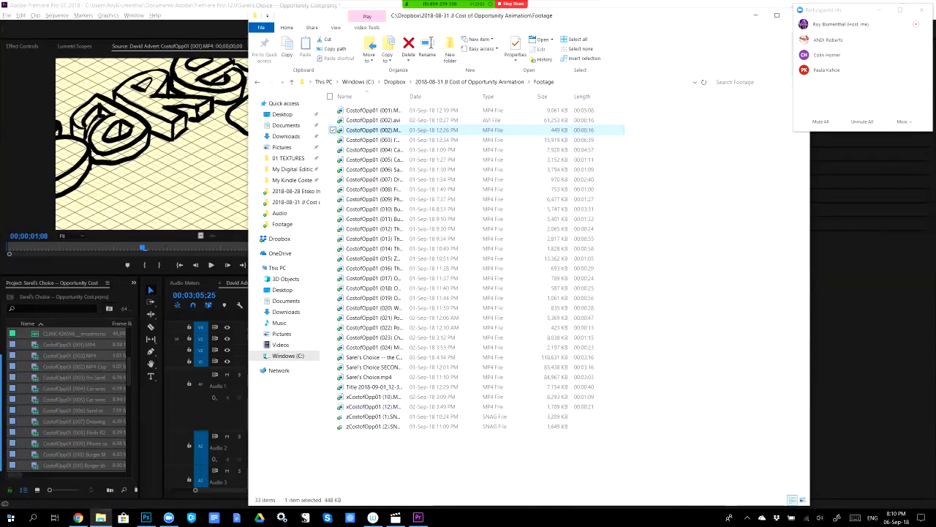
pyautogui.moveTo(622, 15); pyautogui.dragTo(570, 11)
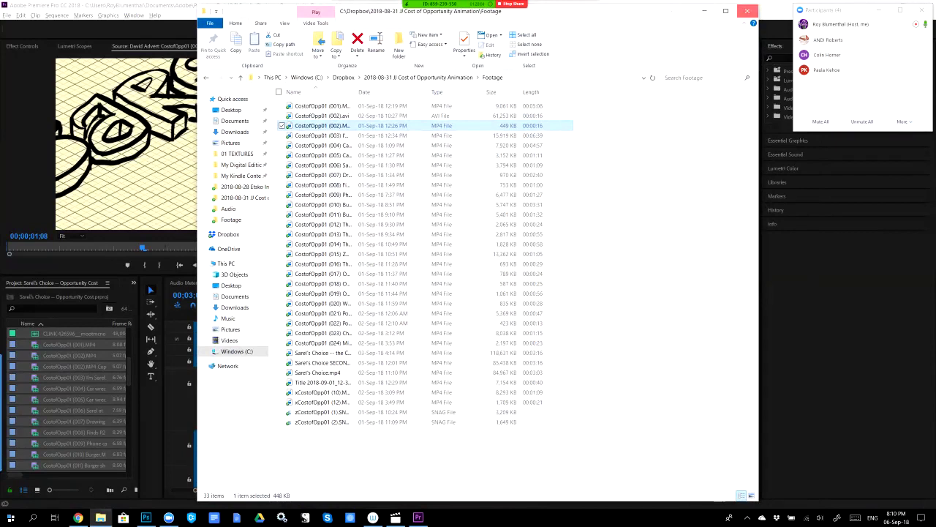
pyautogui.click(747, 10)
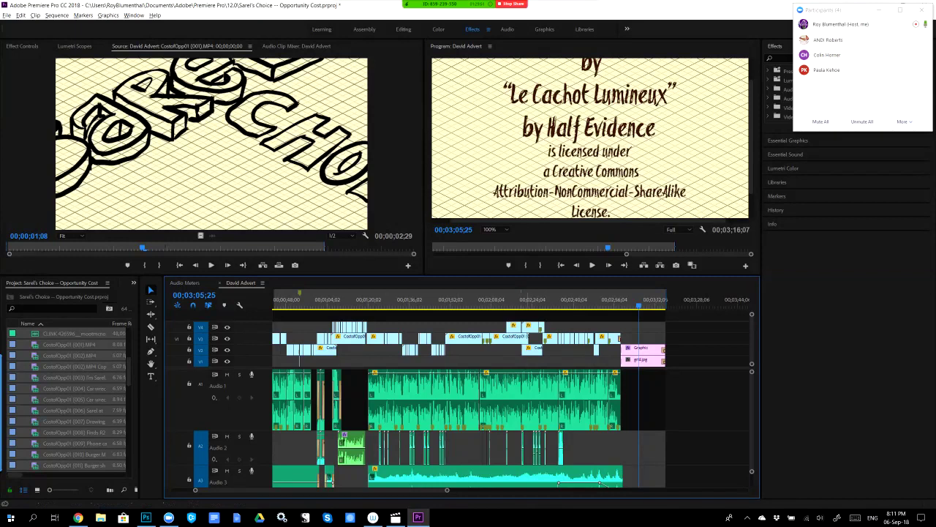
# Move the playhead back to 00;01;19;05 and play the sequence through the opportunities thought bubbles, stopping at 00;01;28;29.
pyautogui.click(423, 300)
pyautogui.moveTo(424, 299); pyautogui.dragTo(365, 300)
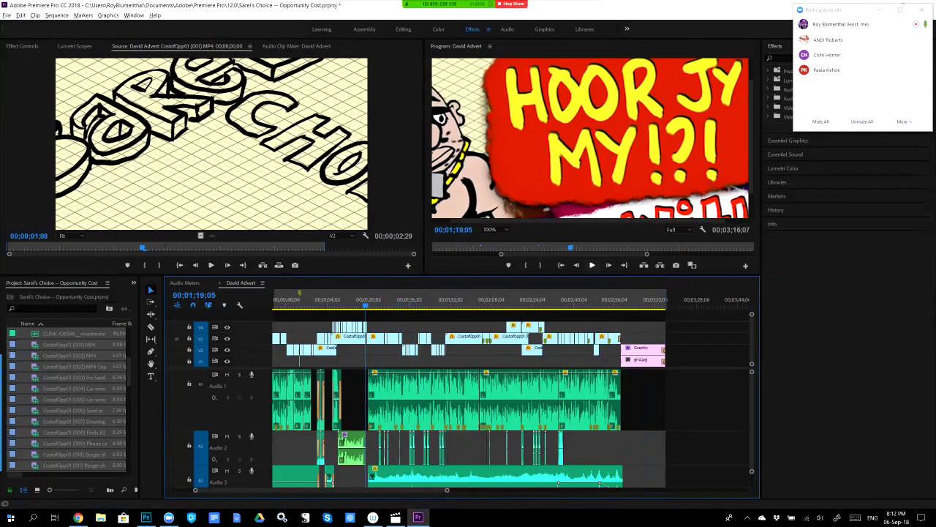
pyautogui.click(591, 265)
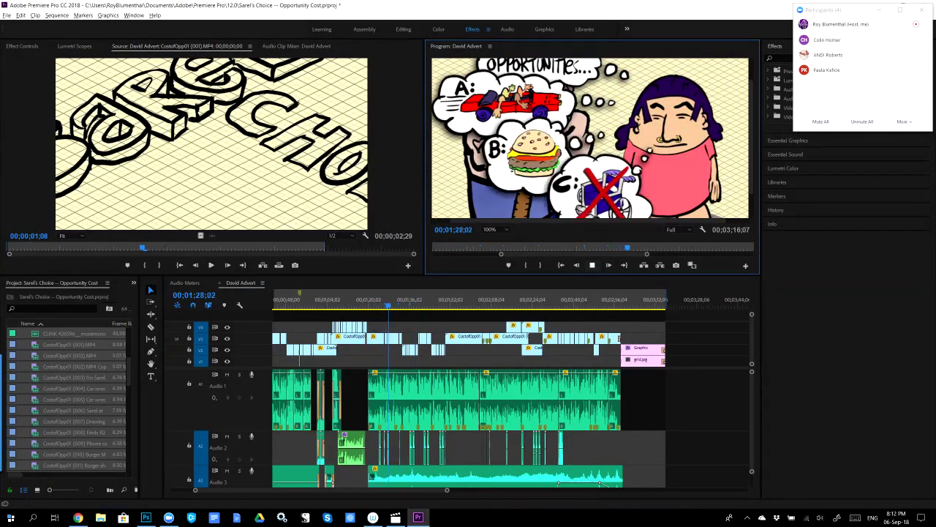
pyautogui.press('space')
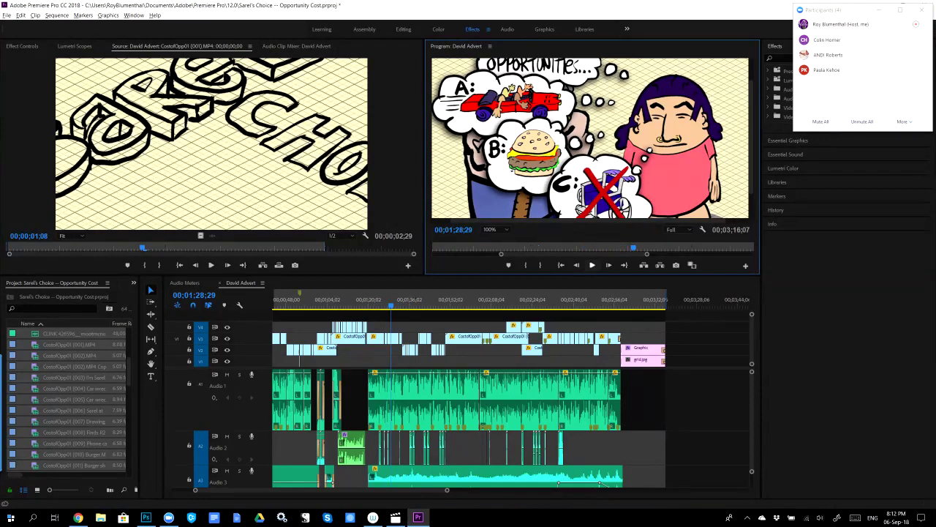
# Move the playhead to 00;01;27;27 and review the crossed-out option C moment again, stopping at 00;01;28;19.
pyautogui.click(388, 299)
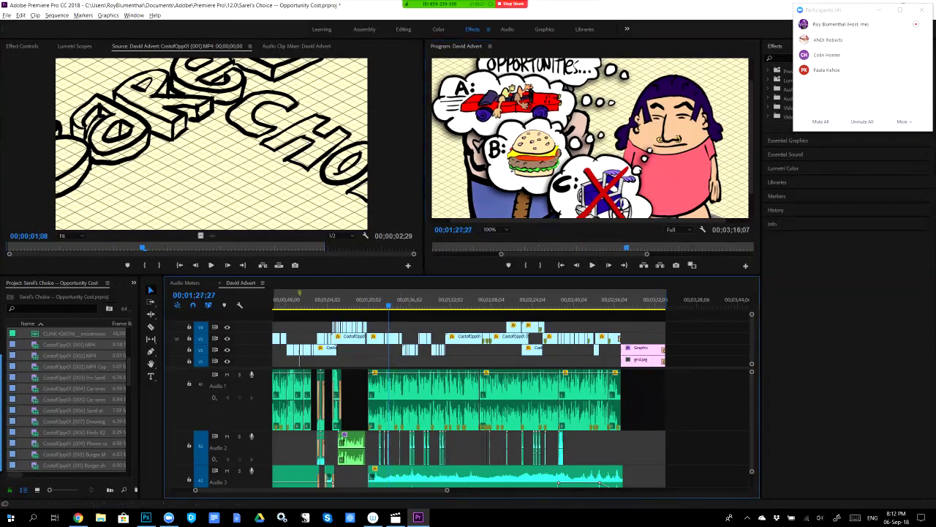
pyautogui.press('j')
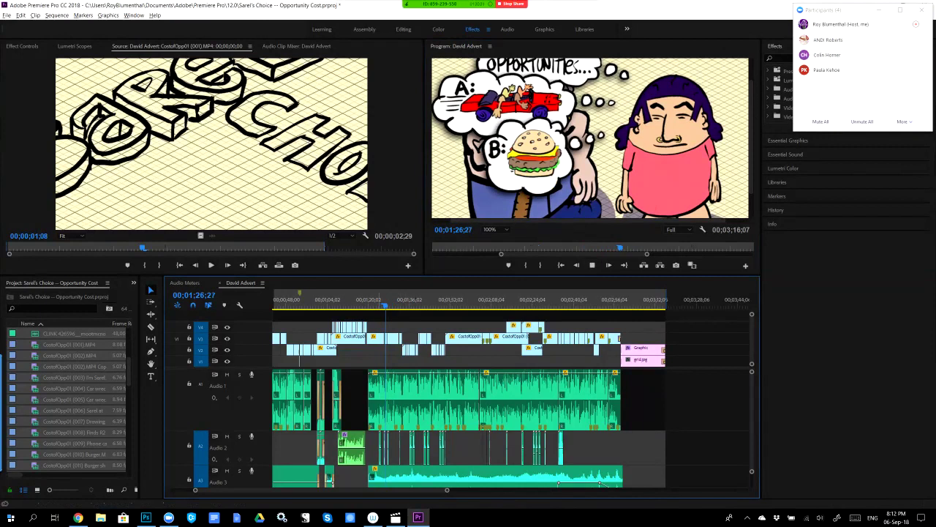
pyautogui.press('k')
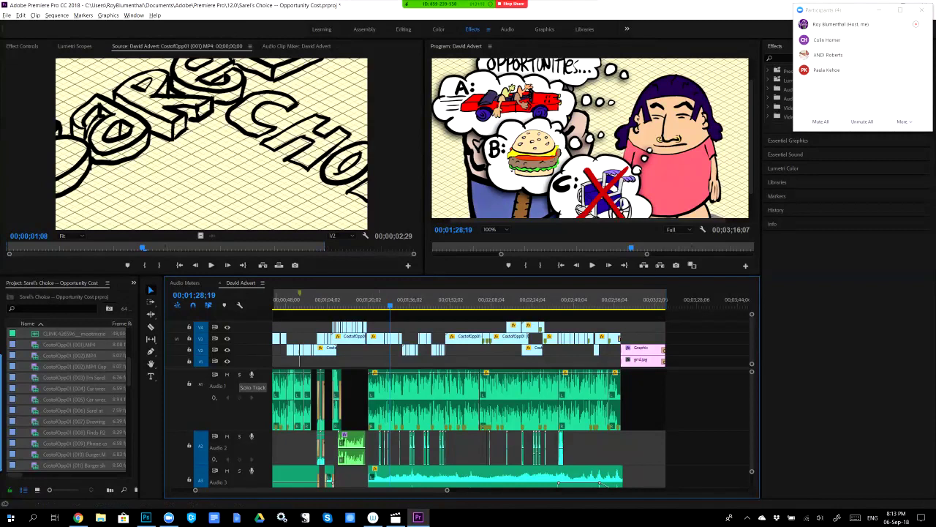
# Solo the Audio 1 track, replay the option C moment to 00;01;29;22, and turn the solo off.
pyautogui.click(239, 374)
pyautogui.press('Up')
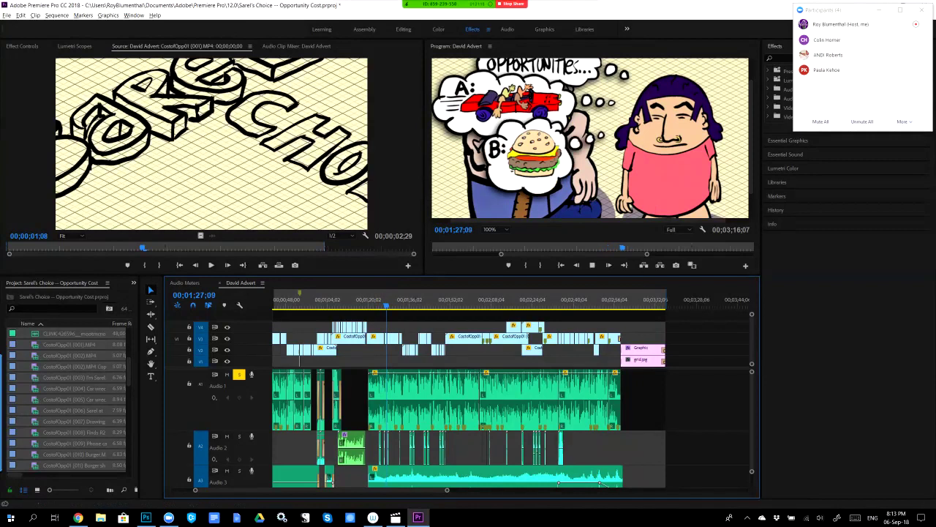
pyautogui.press('space')
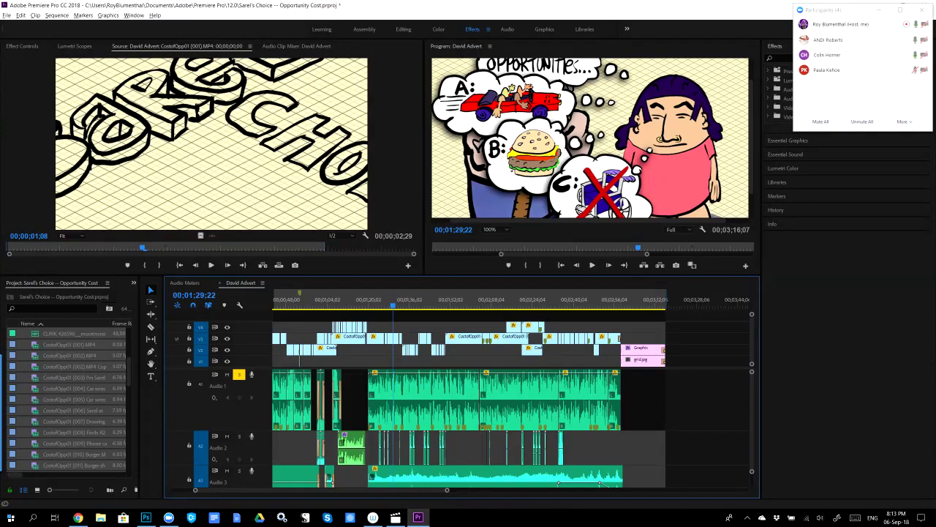
pyautogui.click(239, 375)
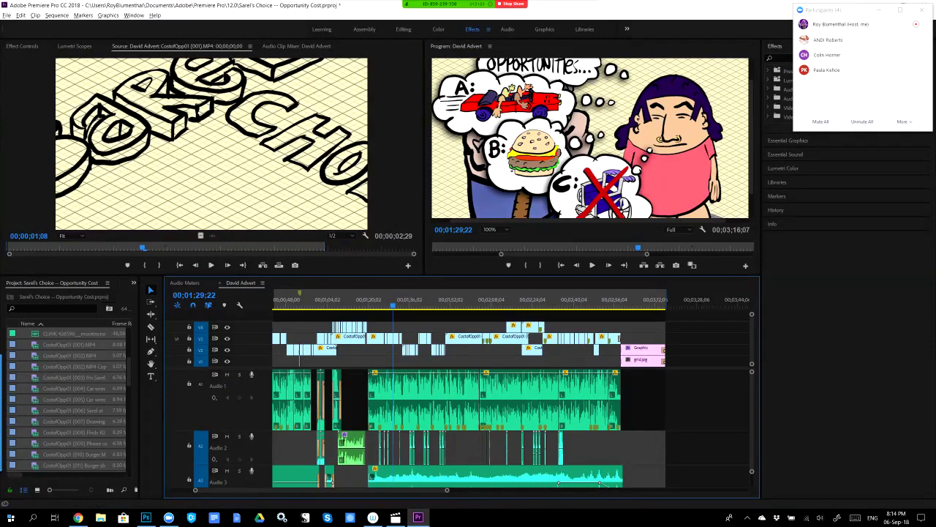
# Close the Zoom participants list and stop sharing the screen.
pyautogui.moveTo(863, 69)
pyautogui.click(920, 11)
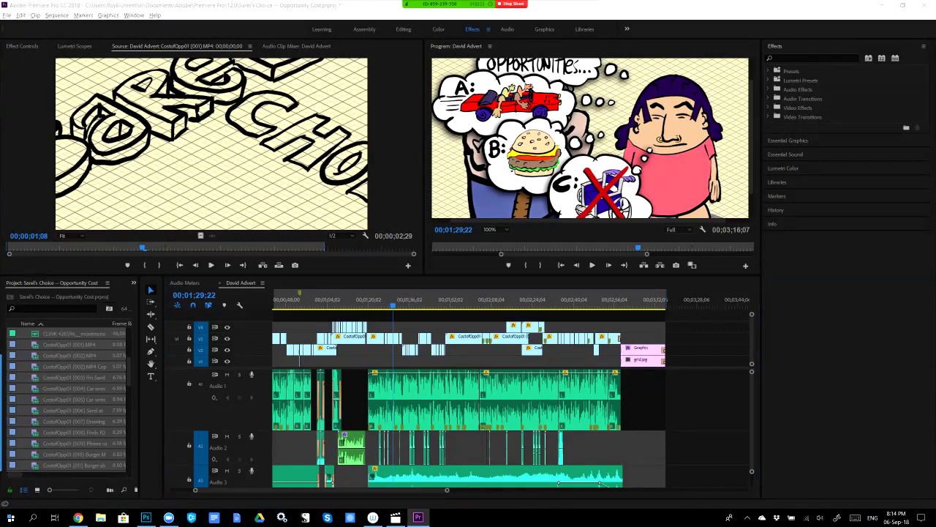
pyautogui.click(512, 24)
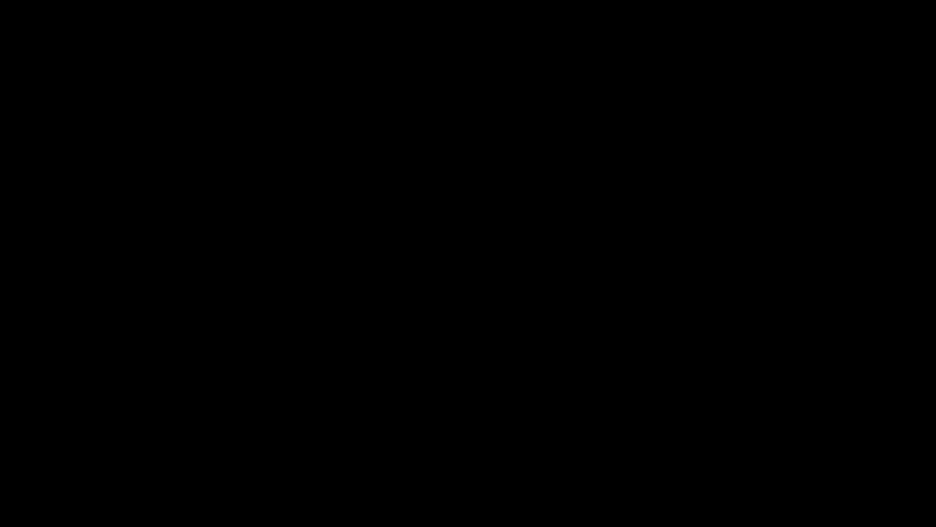